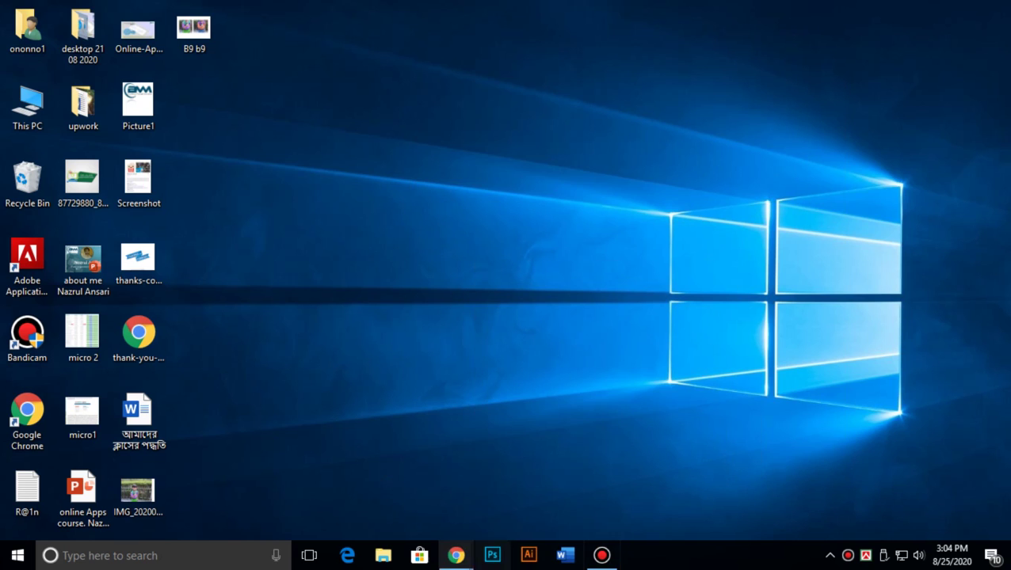
Switch to the Google Meet call in Chrome and raise the speaker volume to 52.
mouse_move(456, 555)
click(373, 475)
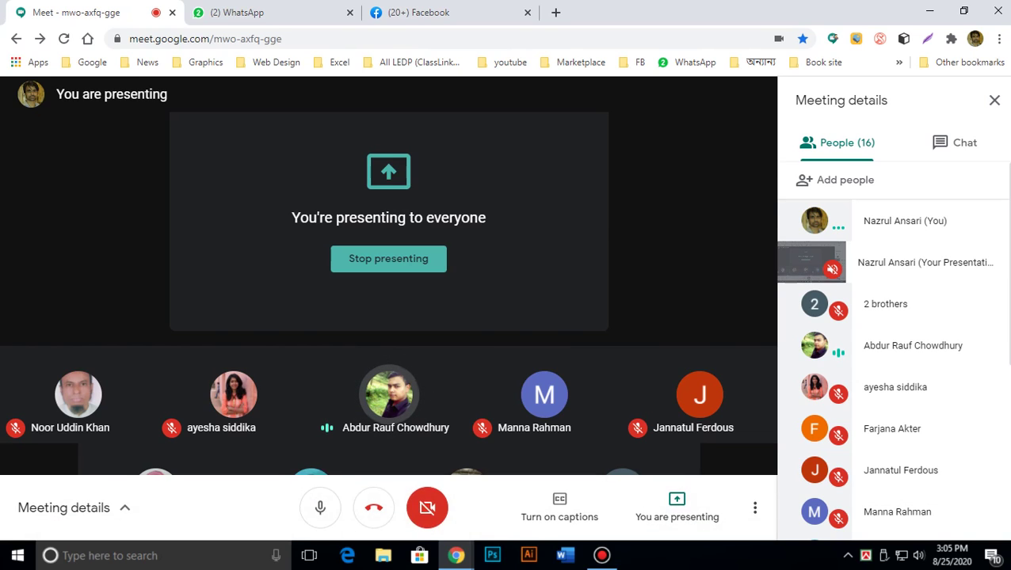
click(916, 555)
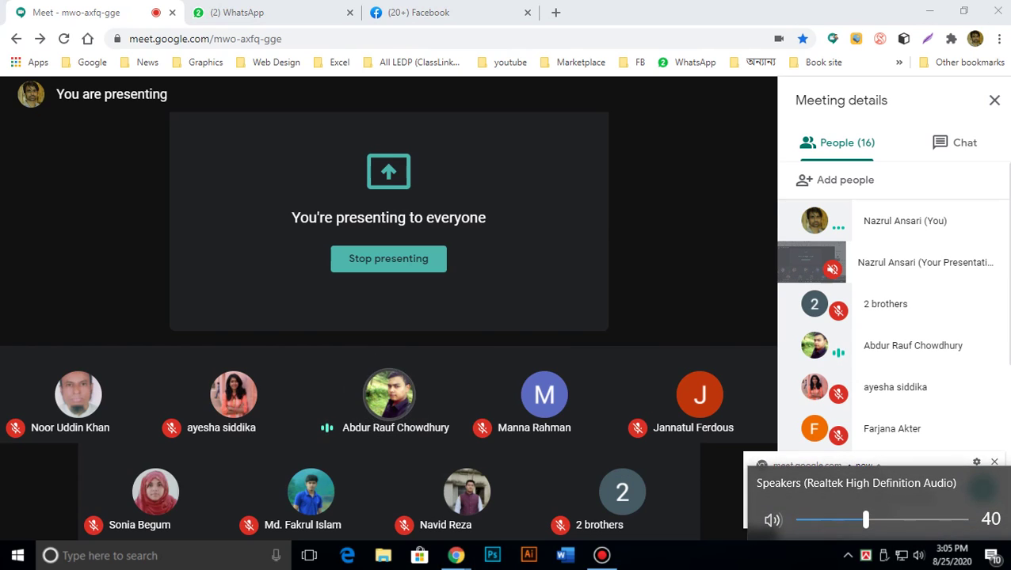
drag(865, 519, 885, 520)
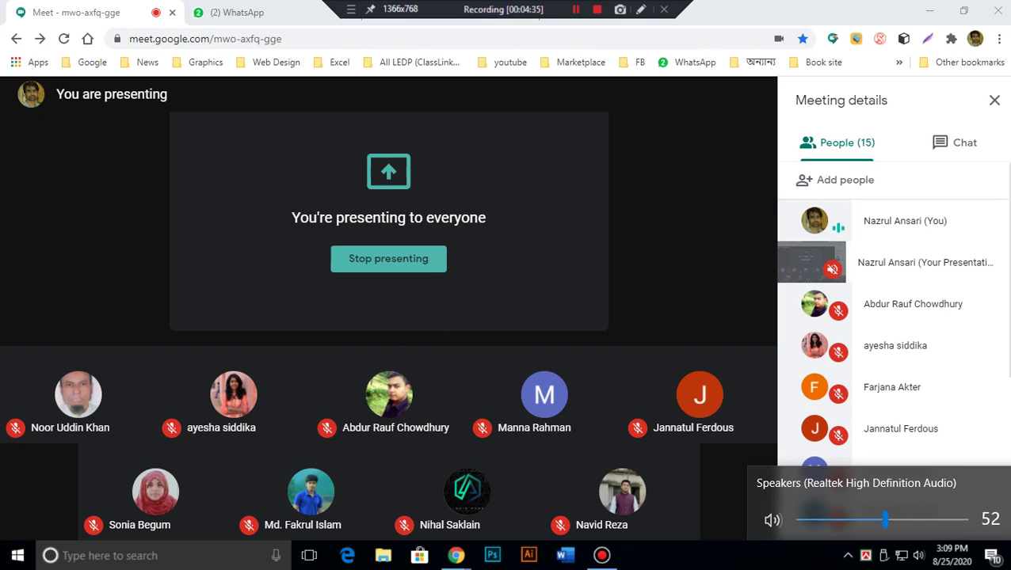
Fine-tune the speaker volume by lowering it to 50 and raising it slightly again during the call.
key(XF86AudioLowerVolume)
key(XF86AudioLowerVolume)
key(XF86AudioLowerVolume)
key(XF86AudioLowerVolume)
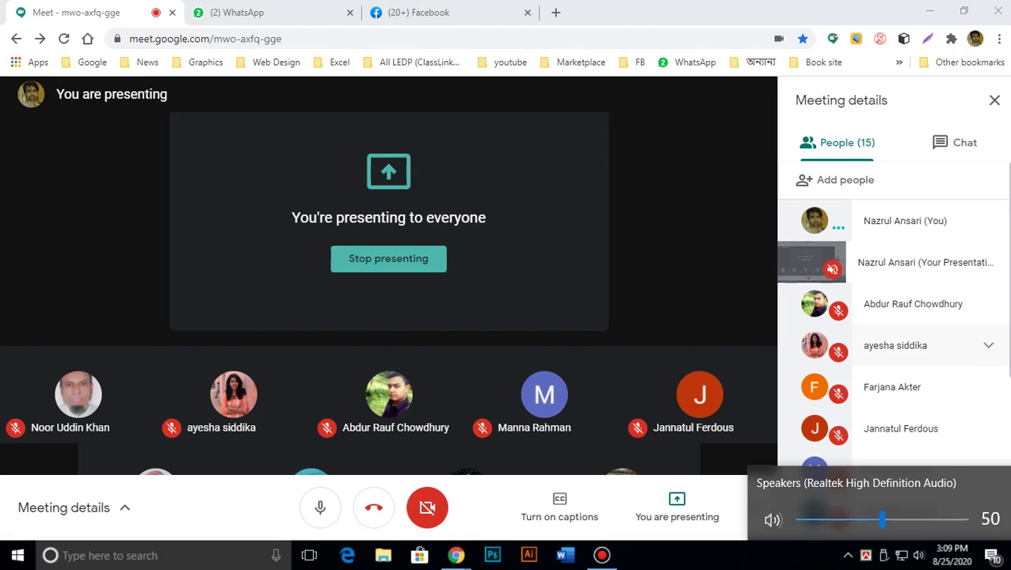
key(XF86AudioRaiseVolume)
key(XF86AudioRaiseVolume)
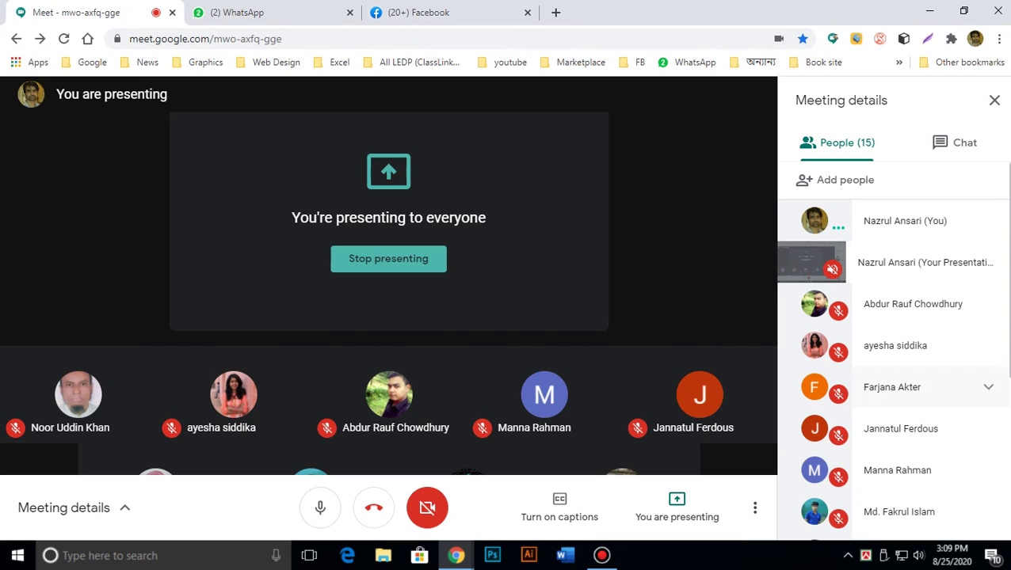
scroll(919, 396, down, 3)
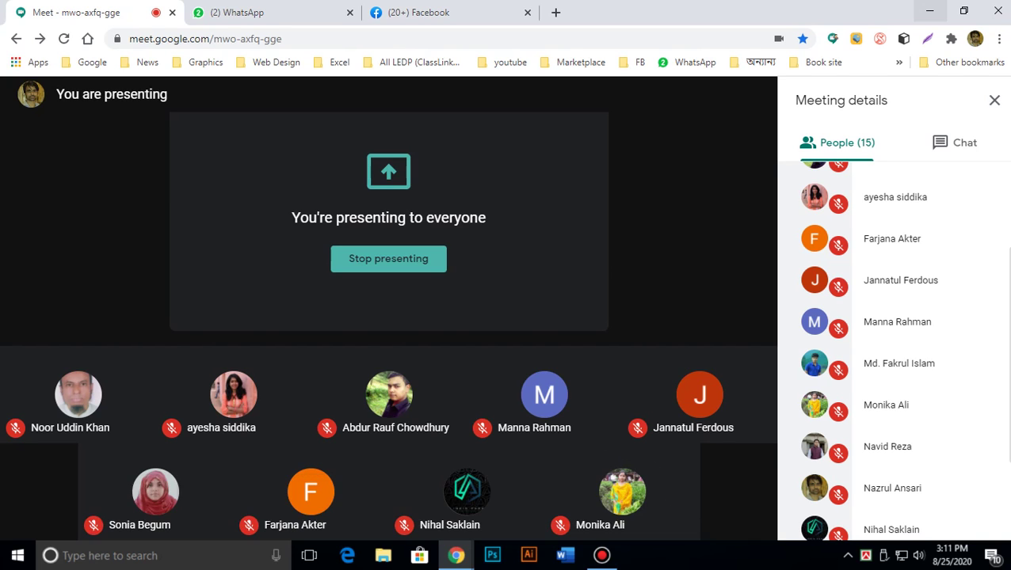
Switch to Photoshop and close the IMG_20200806_181259, Untitled-1 and Untitled-2 recovered documents without saving, keeping the balloon photo open.
click(929, 11)
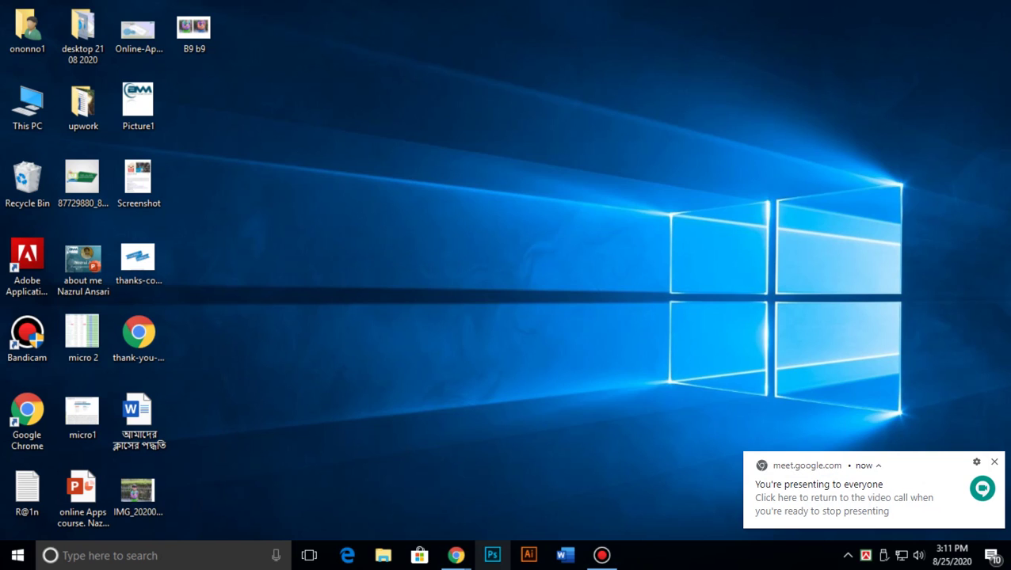
click(492, 555)
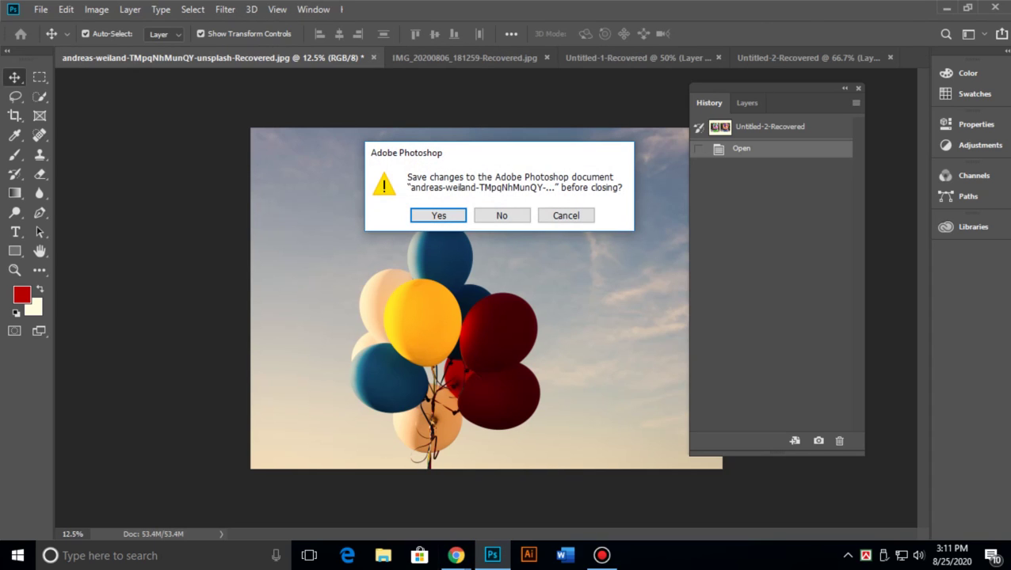
key(Return)
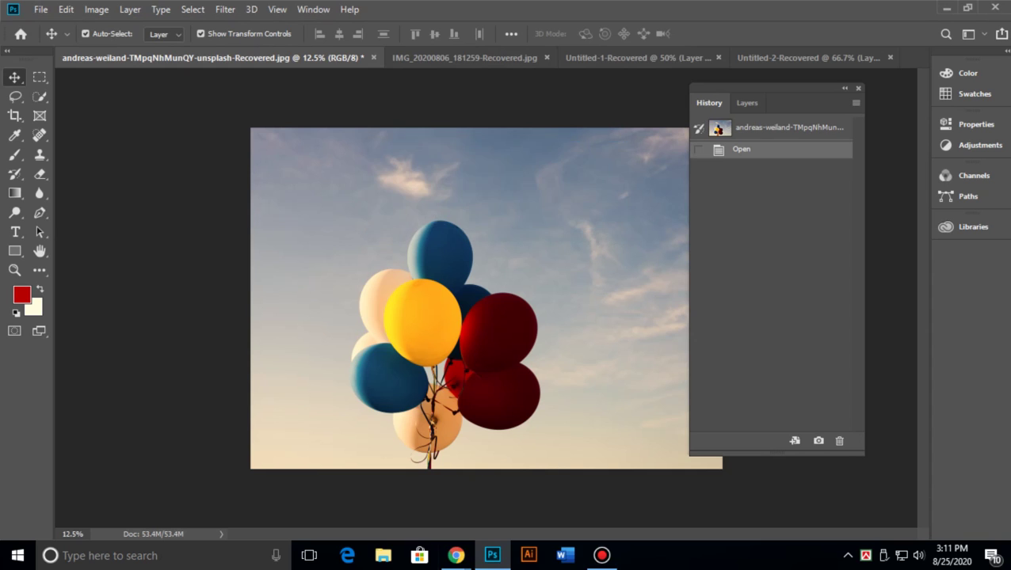
key(n)
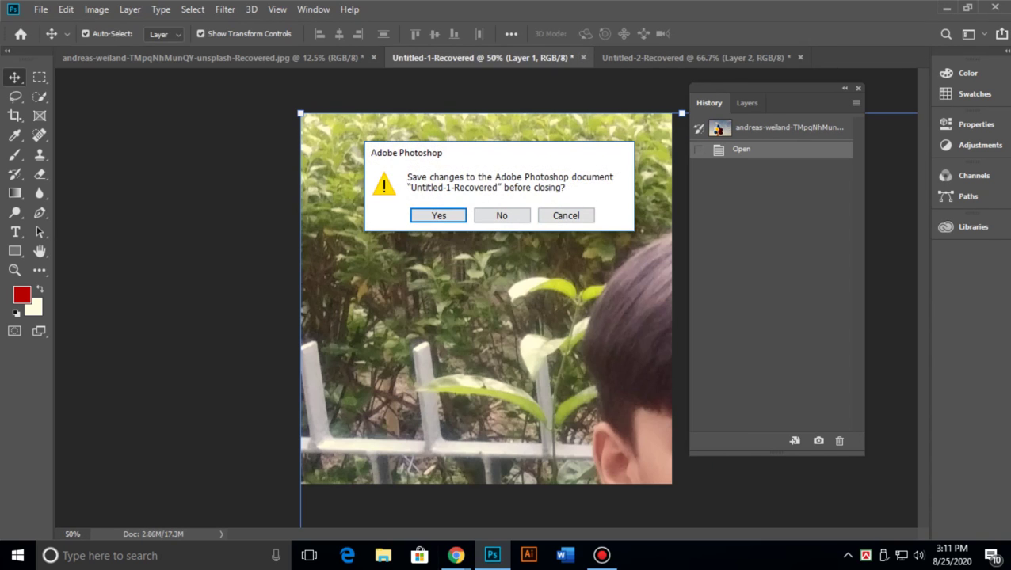
key(n)
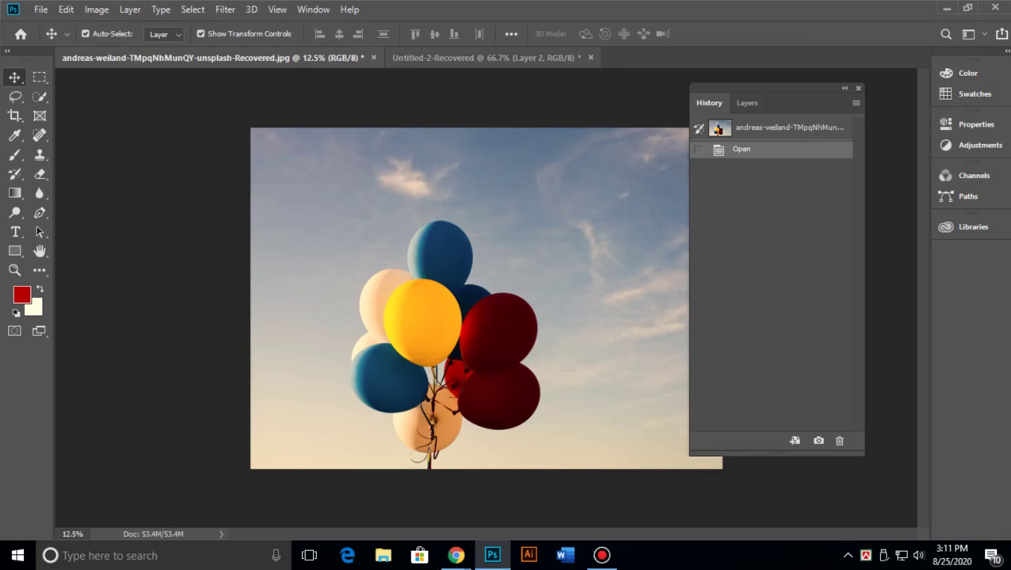
key(n)
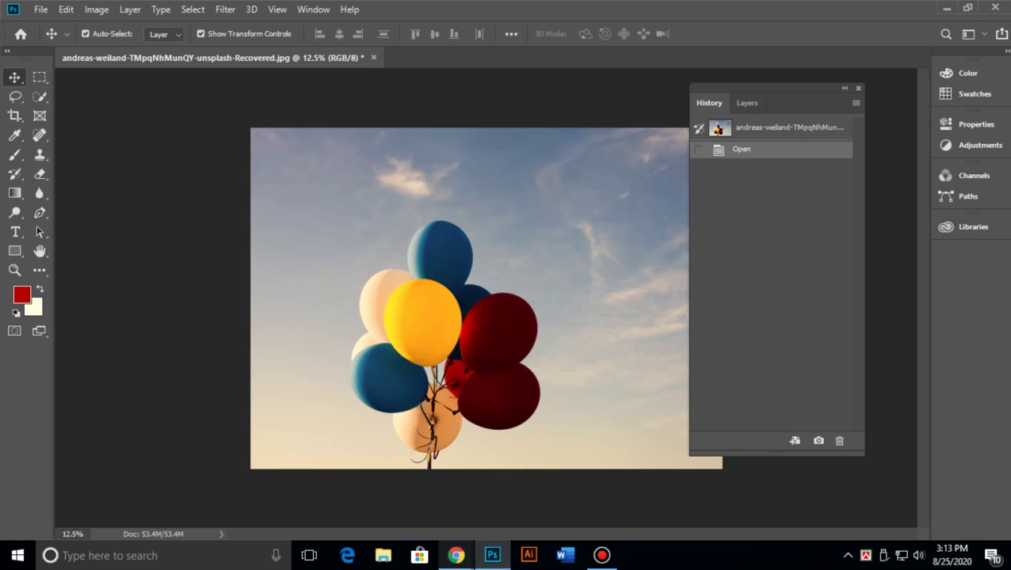
Switch to the Google Meet call, look through its participant list, and return to Photoshop.
click(373, 485)
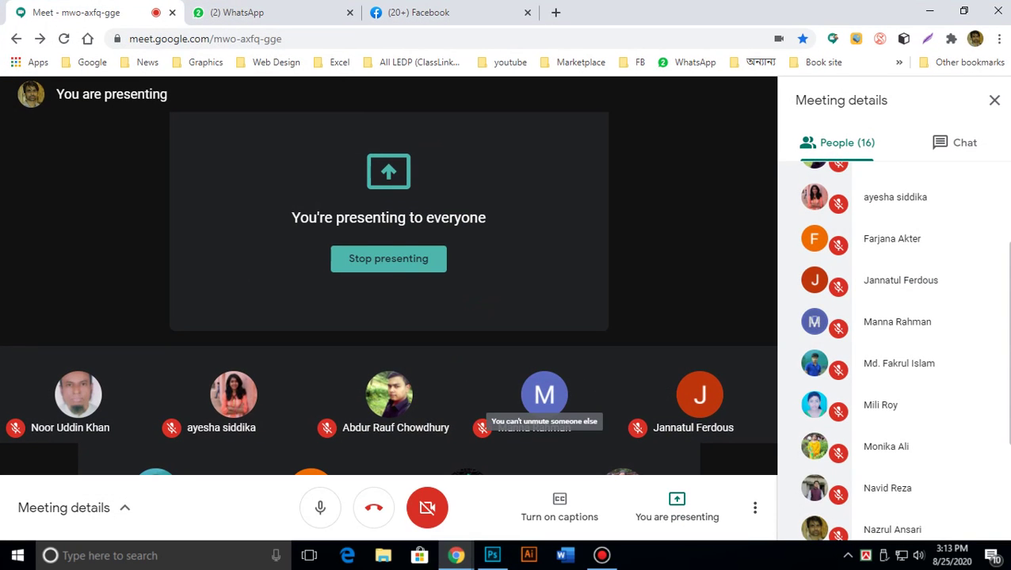
scroll(911, 277, down, 2)
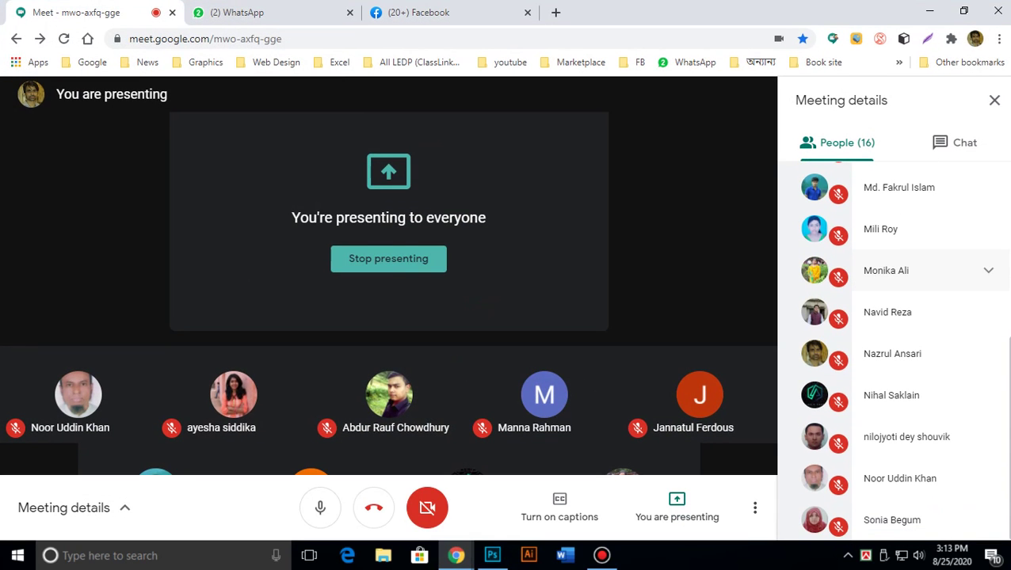
scroll(911, 317, up, 4)
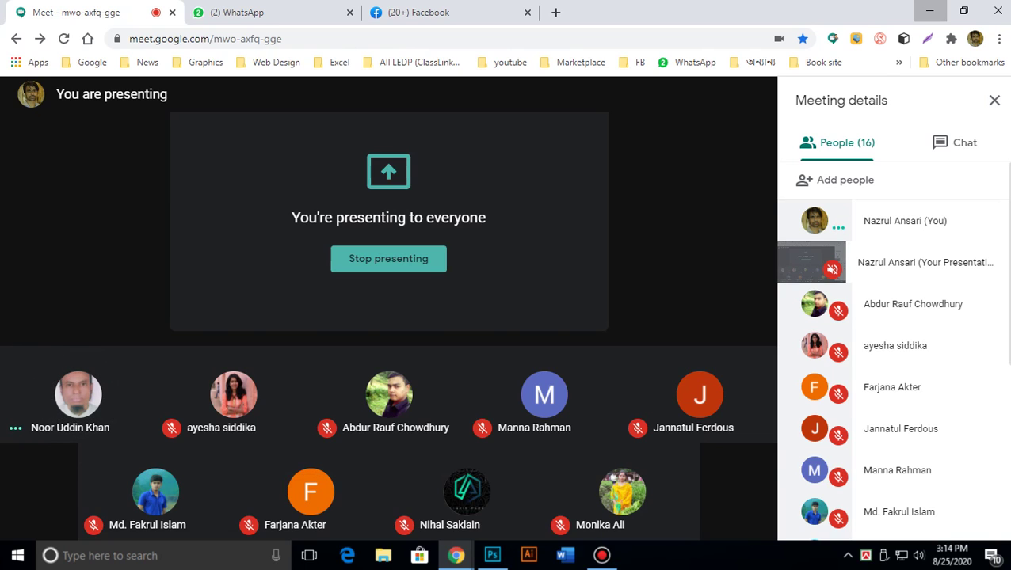
click(930, 11)
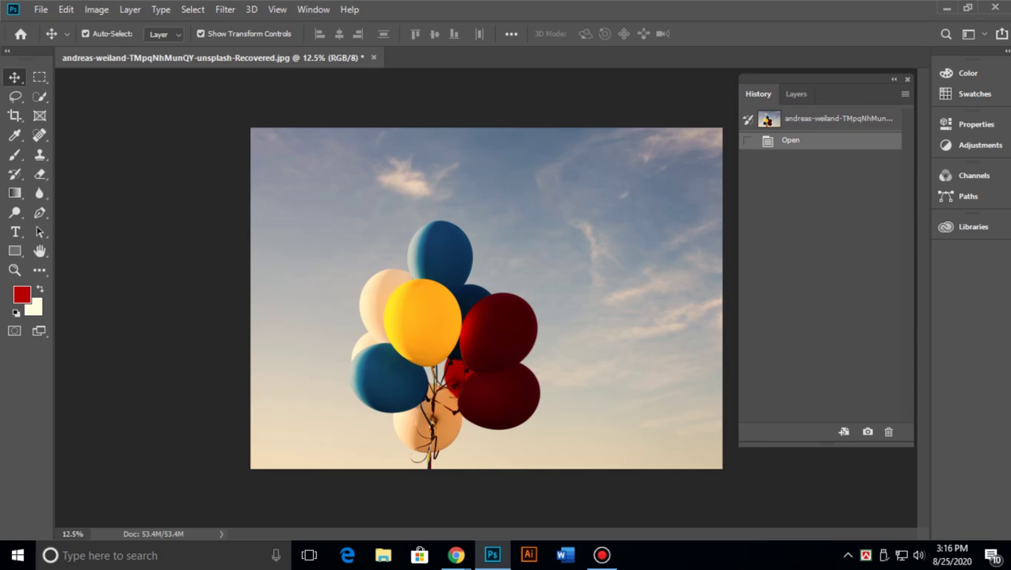
click(66, 8)
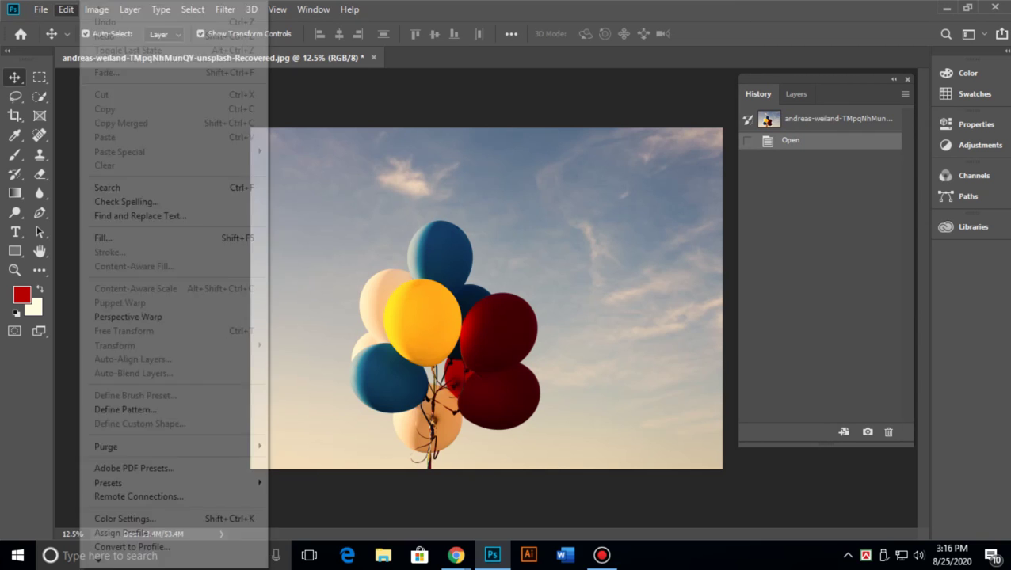
mouse_move(40, 9)
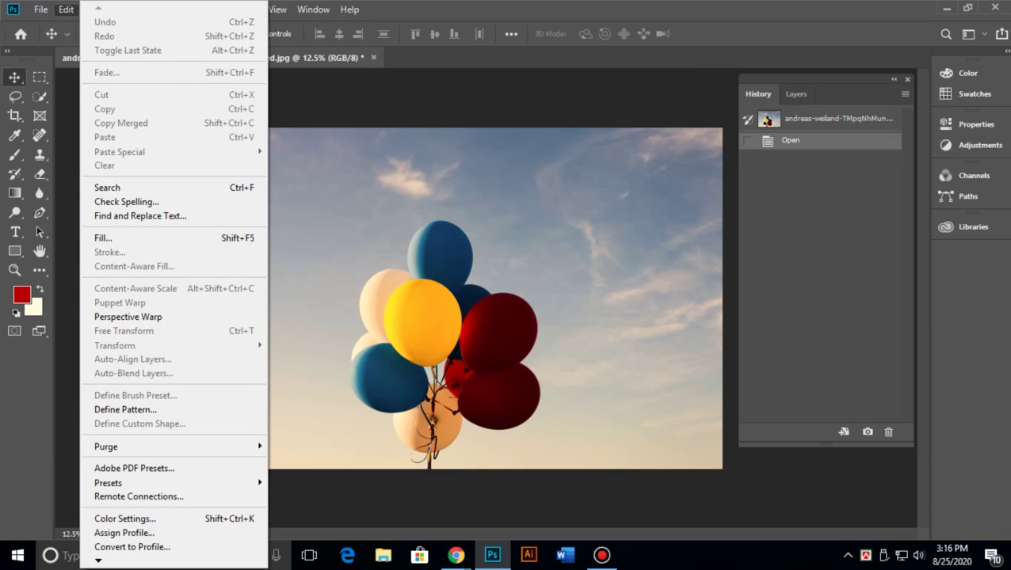
click(66, 8)
Start the Open command and look through the files and folders on the Desktop for an image.
click(40, 9)
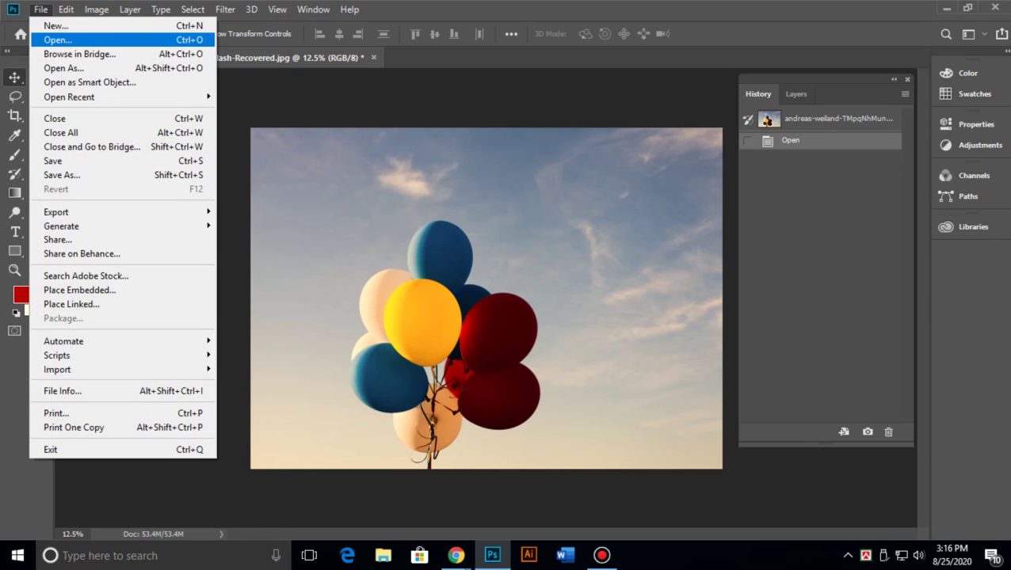
click(57, 40)
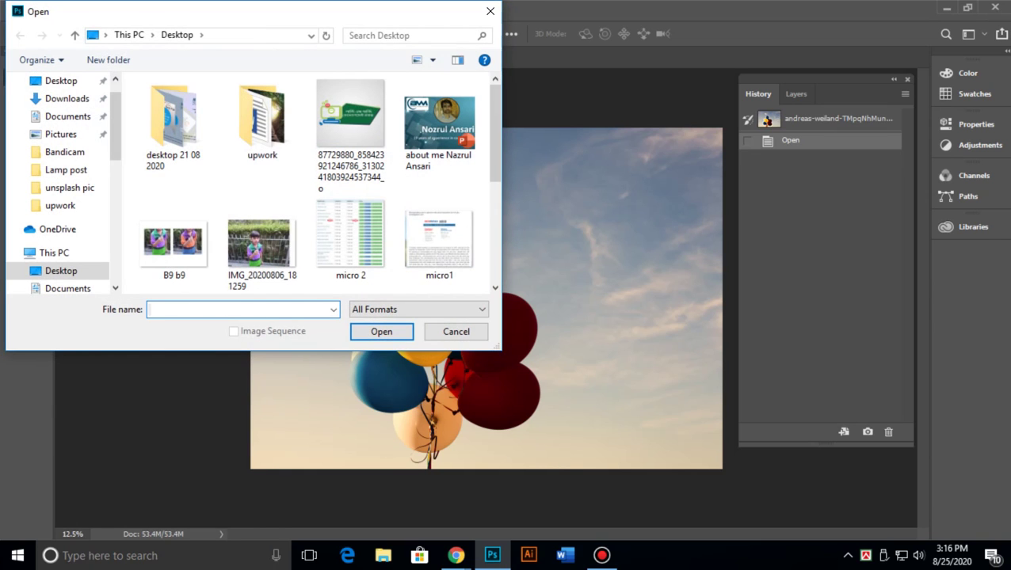
scroll(341, 123, down, 5)
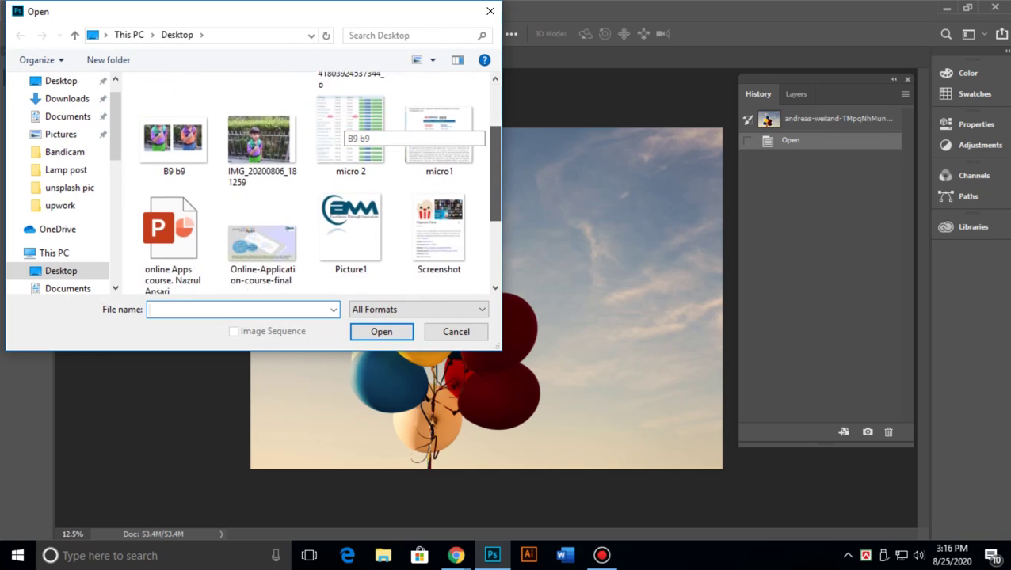
scroll(341, 122, down, 2)
scroll(341, 123, up, 4)
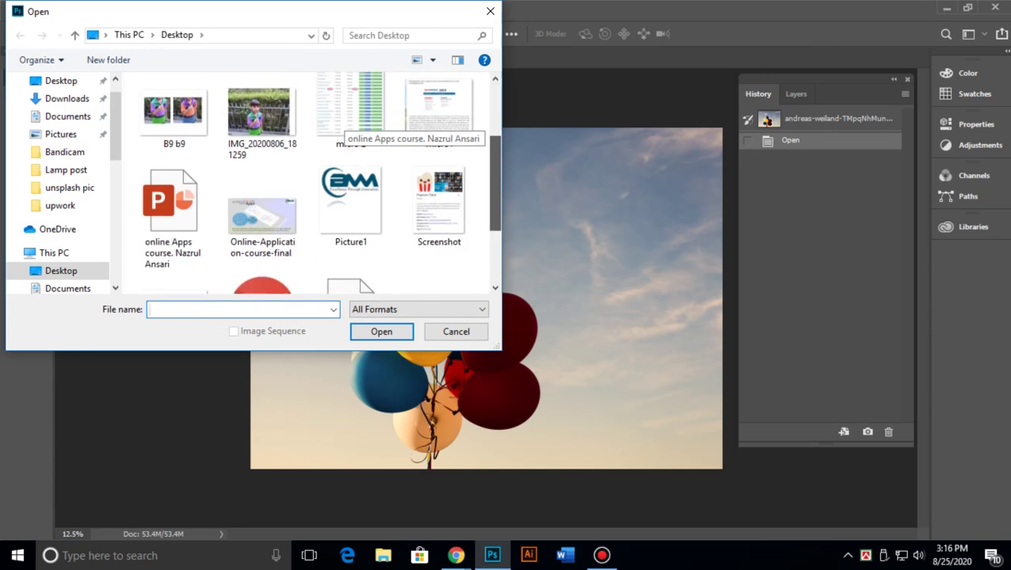
scroll(341, 126, up, 2)
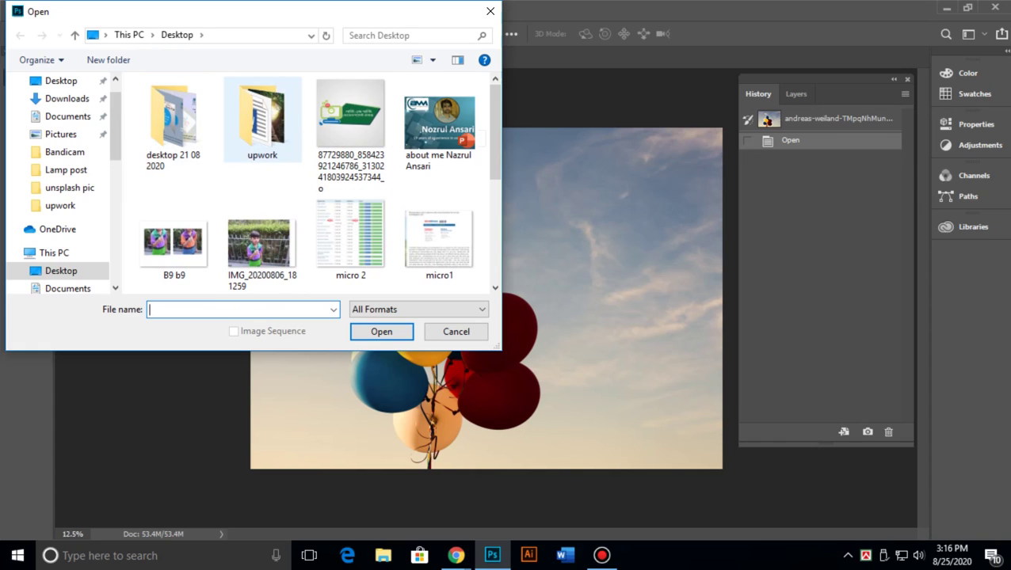
click(129, 34)
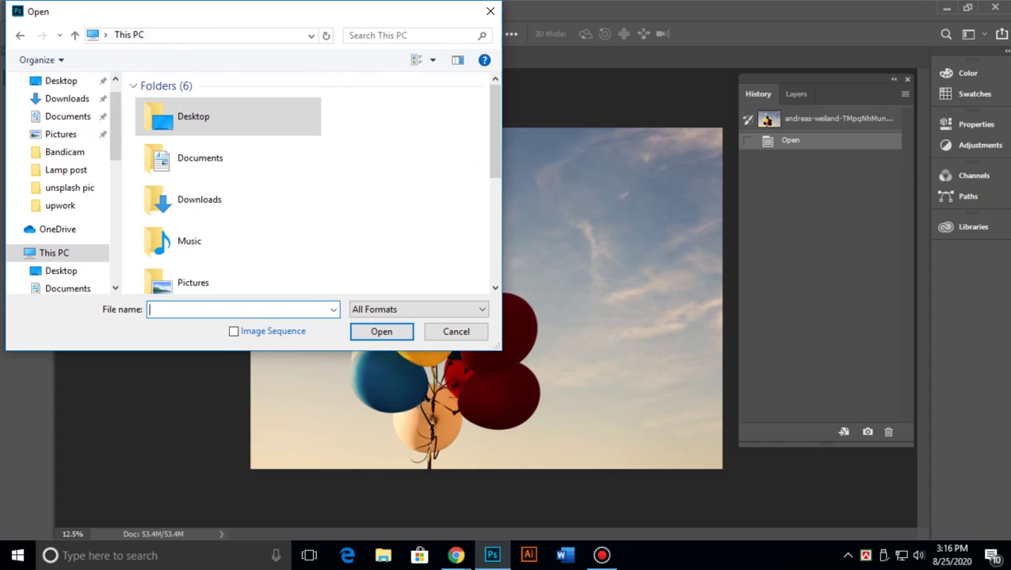
click(61, 80)
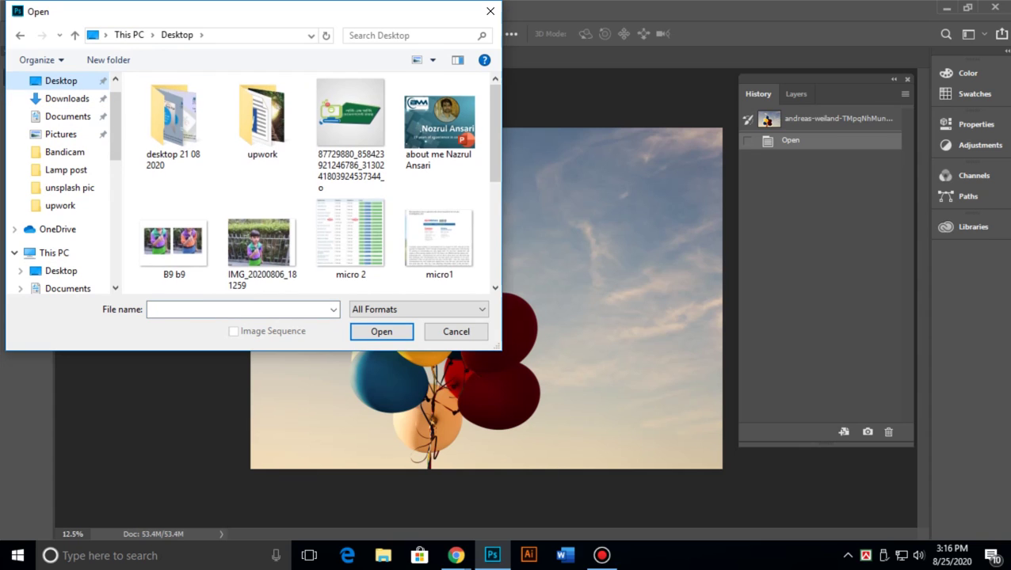
scroll(309, 182, down, 5)
scroll(309, 182, up, 5)
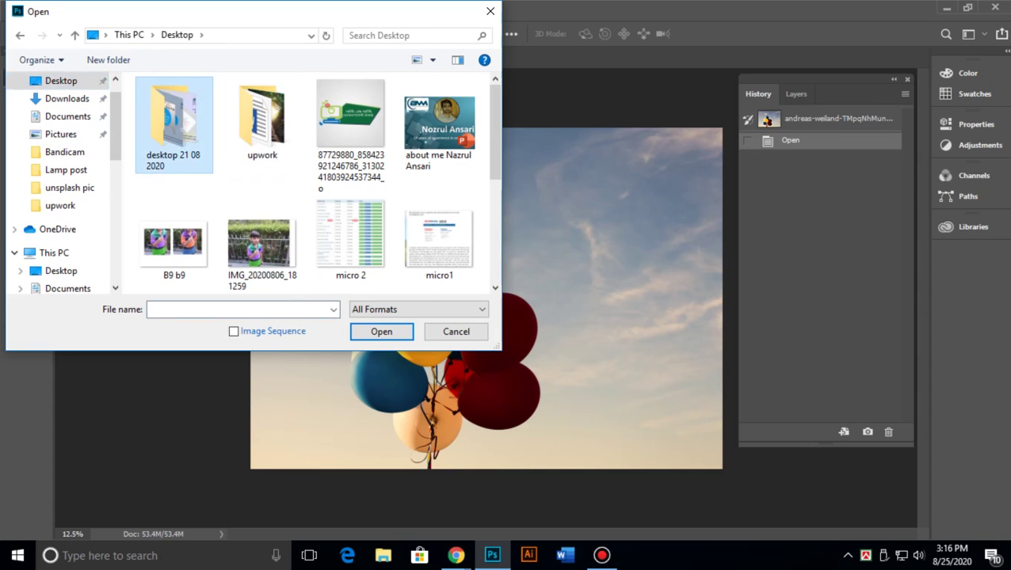
Open greg-rakozy-zGORXMe0Wlc-unsplash from the unsplash pic folder inside desktop 21 08 2020 and Image for ClassTask.
double_click(173, 119)
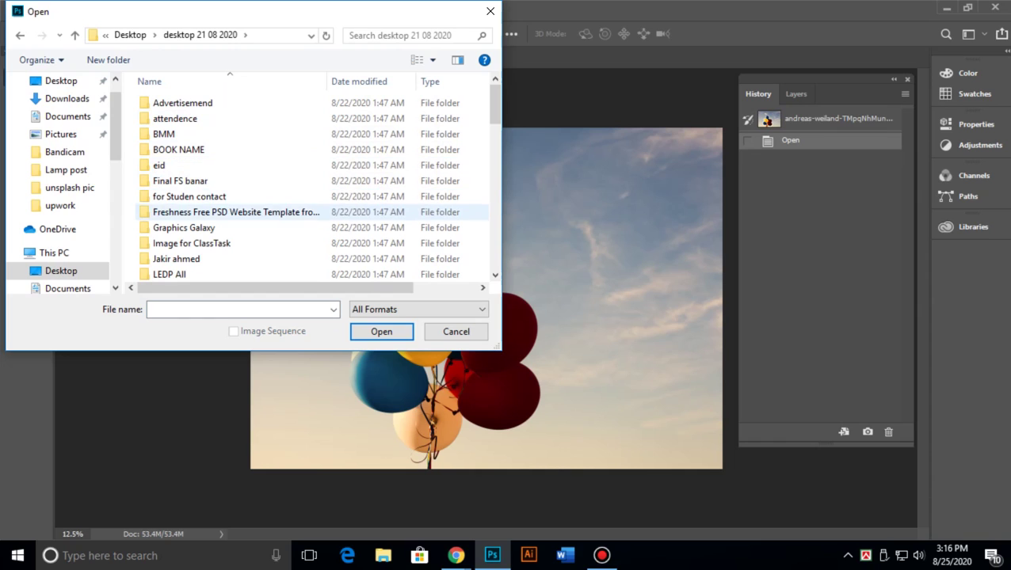
double_click(192, 244)
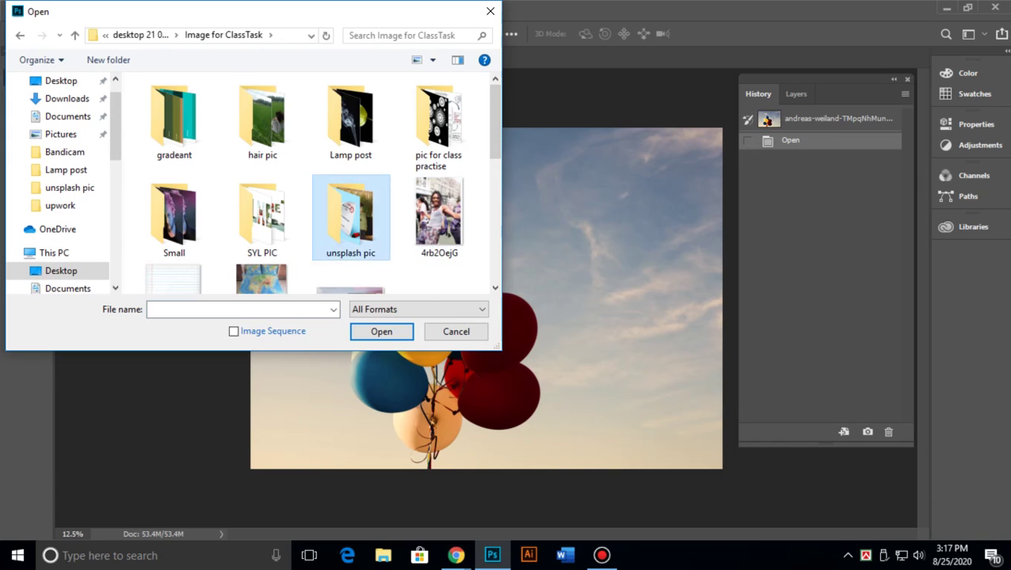
double_click(350, 218)
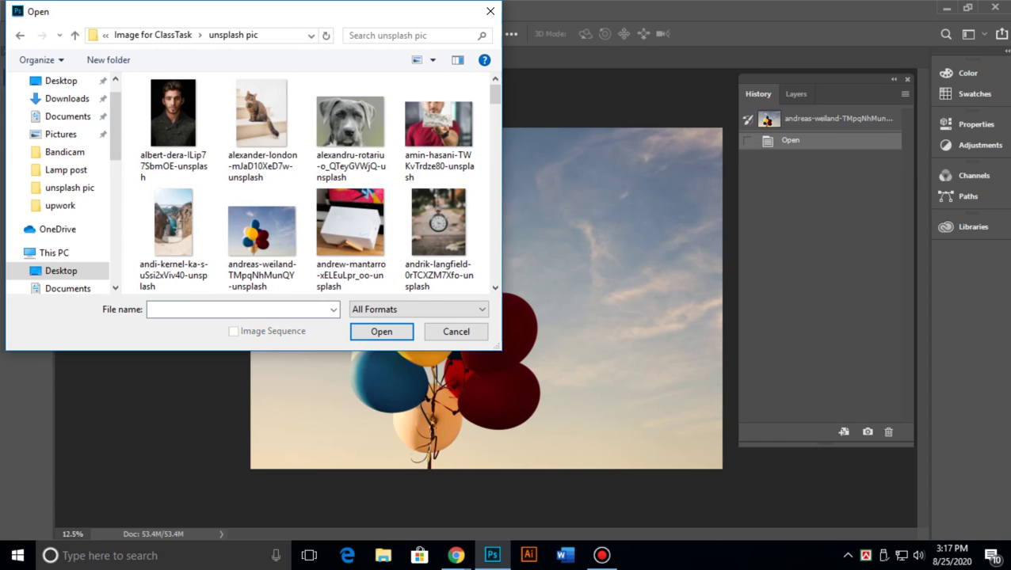
scroll(438, 230, down, 5)
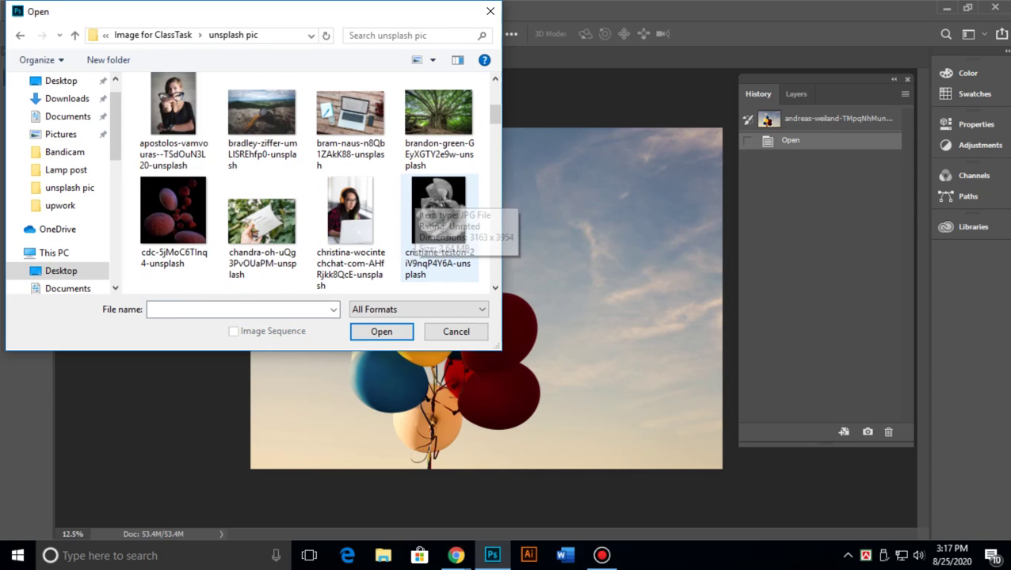
scroll(438, 230, down, 5)
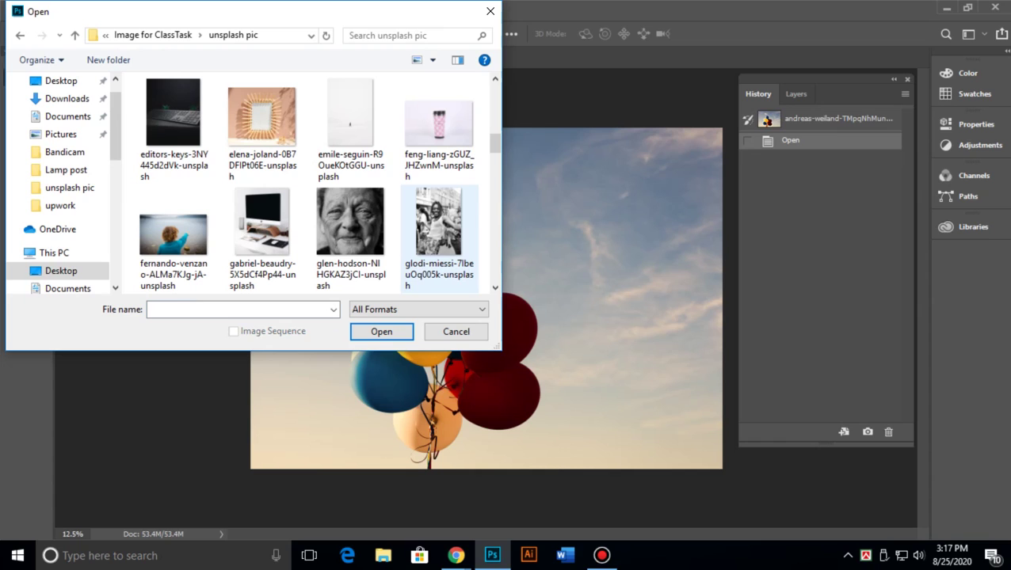
scroll(438, 230, down, 5)
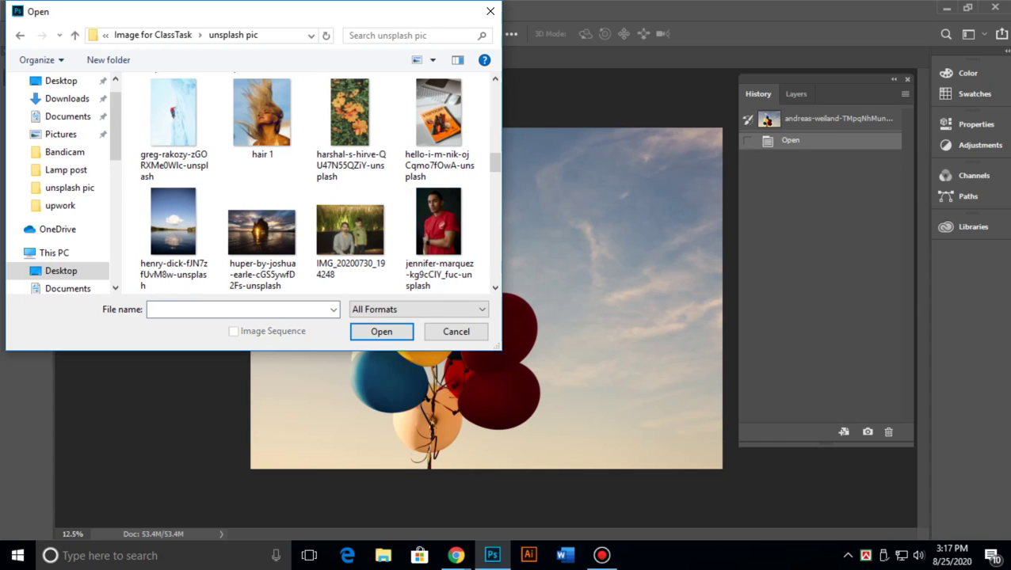
double_click(173, 114)
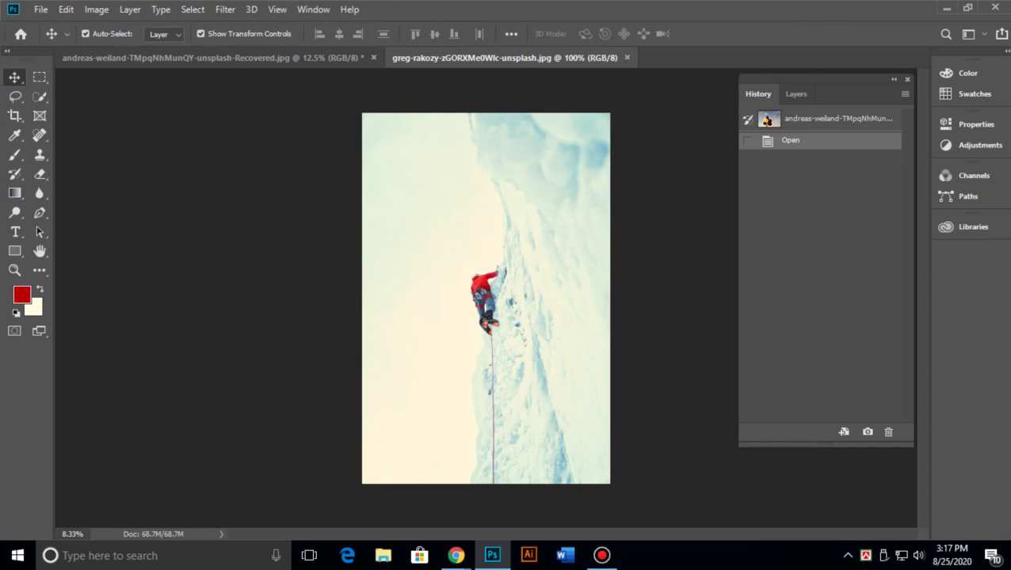
Try to open chandra-oh-uQg3PvOUaPM-unsplash from the unsplash pic folder with the Open As command in Photoshop format.
click(40, 9)
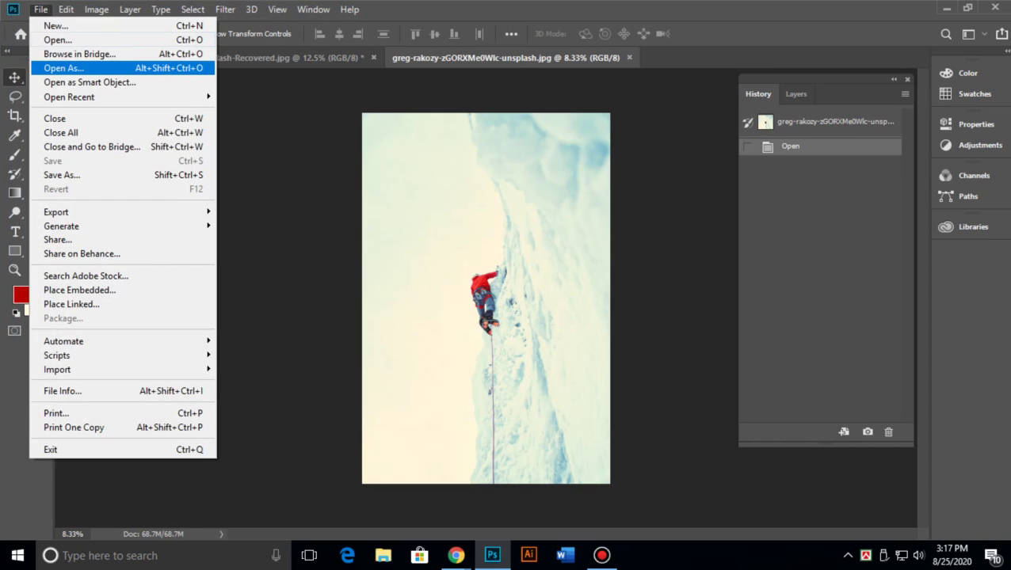
click(48, 65)
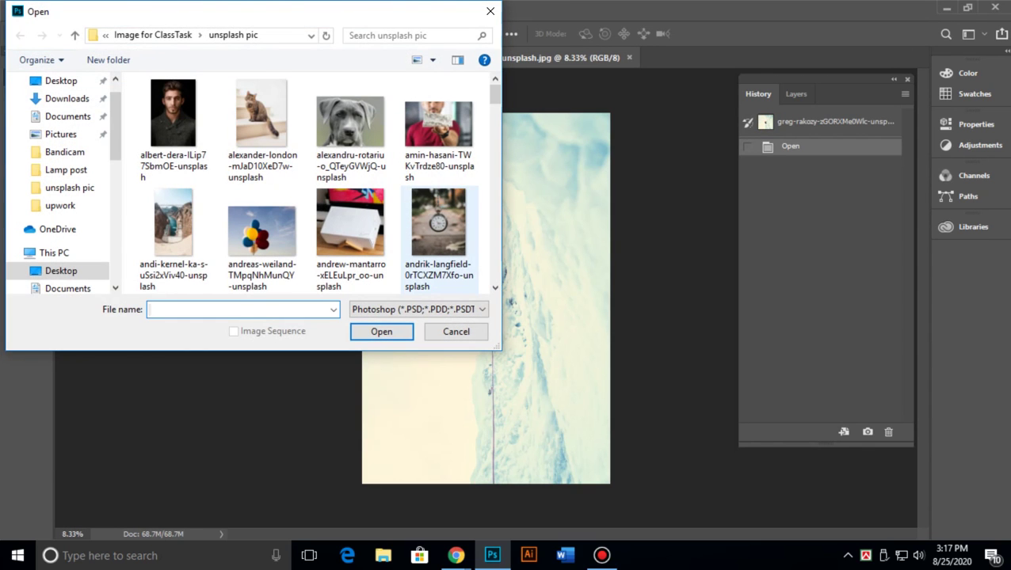
scroll(438, 237, down, 3)
scroll(438, 238, down, 2)
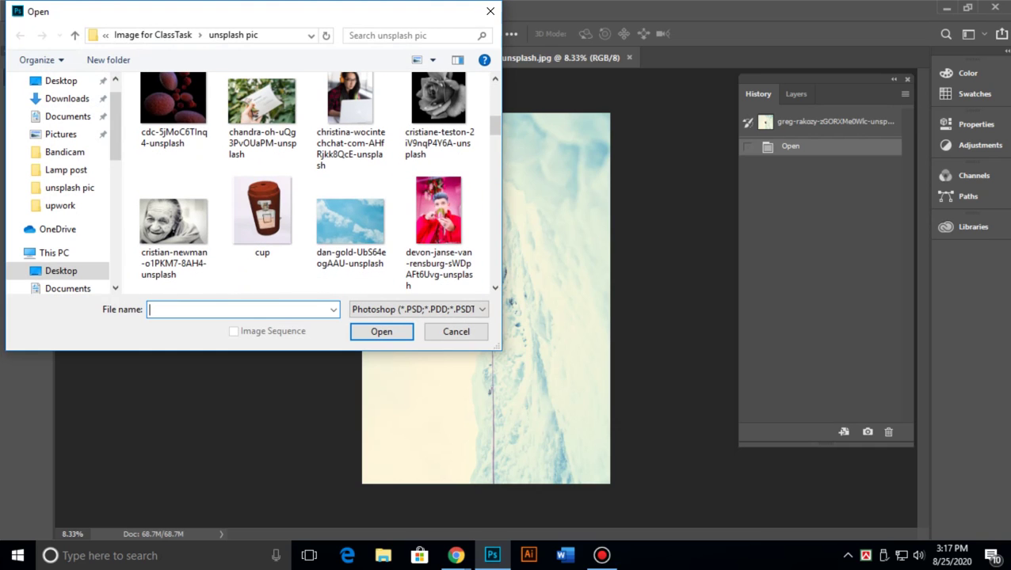
double_click(261, 119)
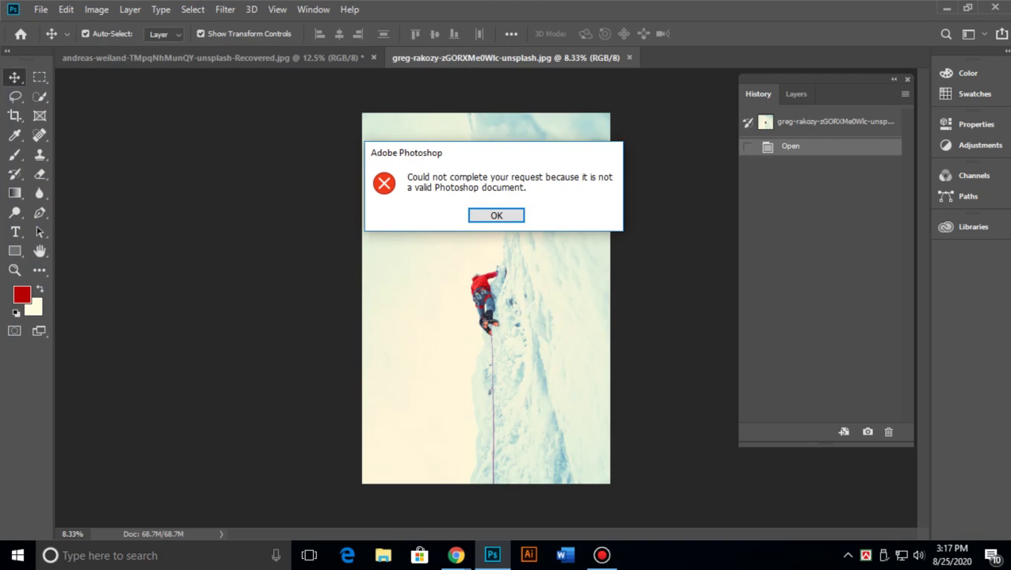
key(Return)
Open chandra-oh-uQg3PvOUaPM-unsplash from the unsplash pic folder with the regular Open command in All Formats.
click(41, 10)
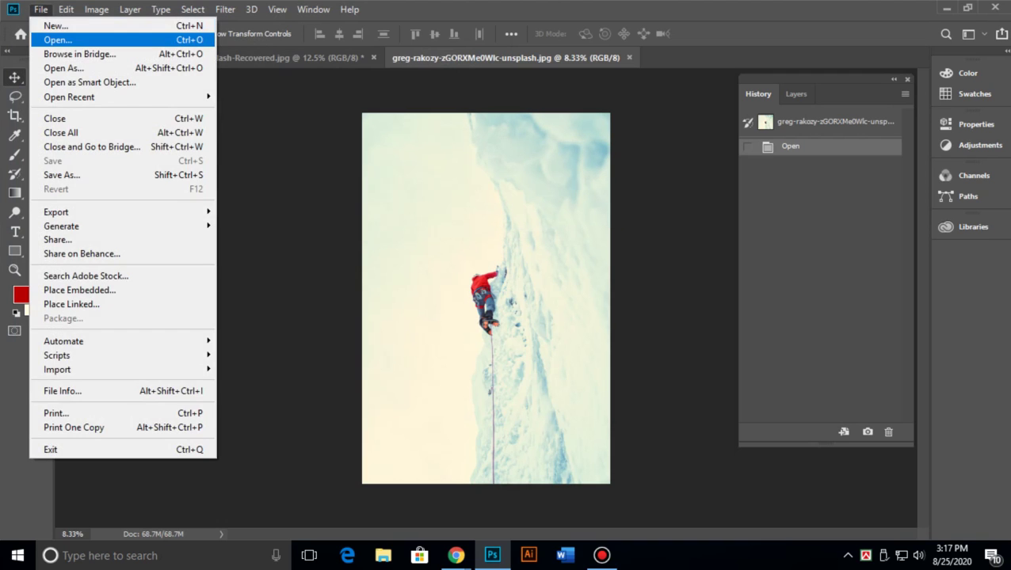
click(39, 38)
scroll(432, 238, down, 2)
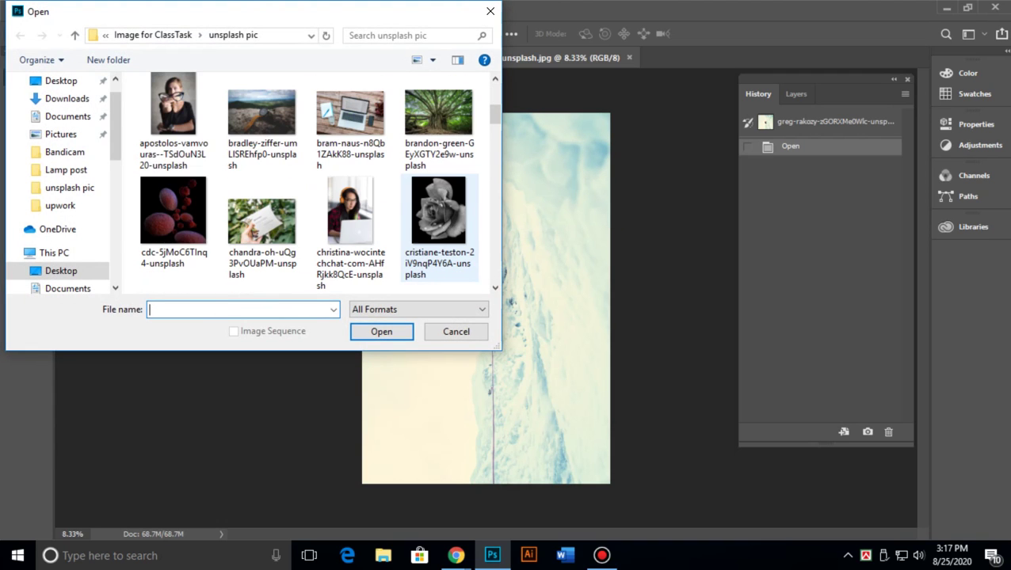
double_click(261, 222)
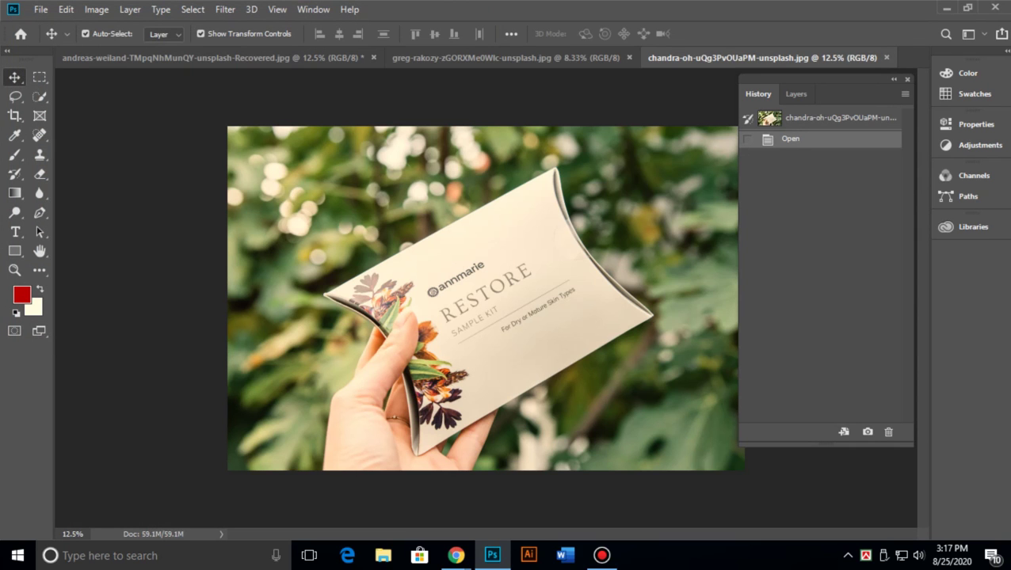
Lasso the round flower logo before "annmarie" on the package and fill it with Content-Aware at 100% opacity in Normal mode.
key(ctrl+plus)
key(ctrl+plus)
key(ctrl+plus)
key(ctrl+plus)
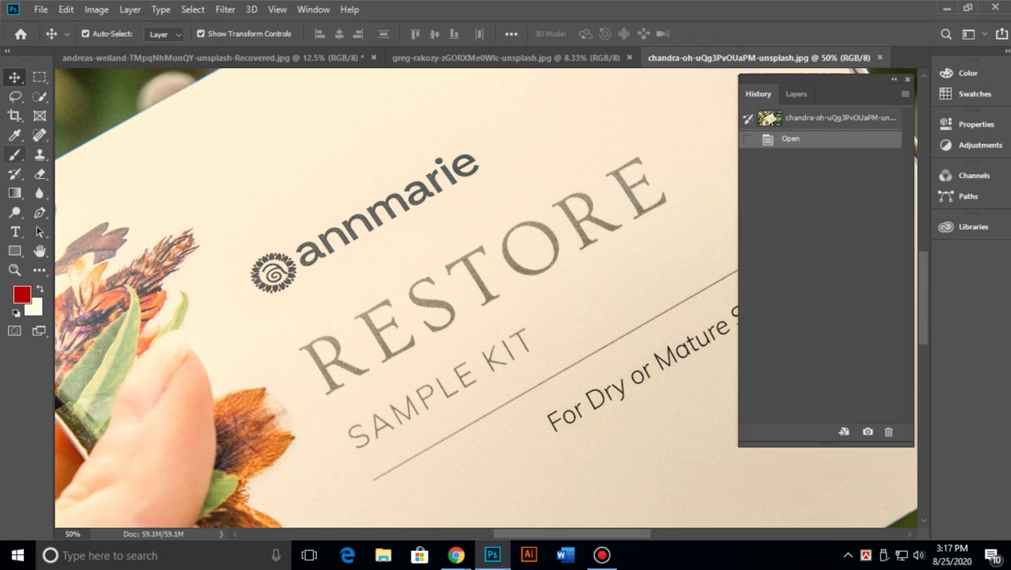
click(15, 96)
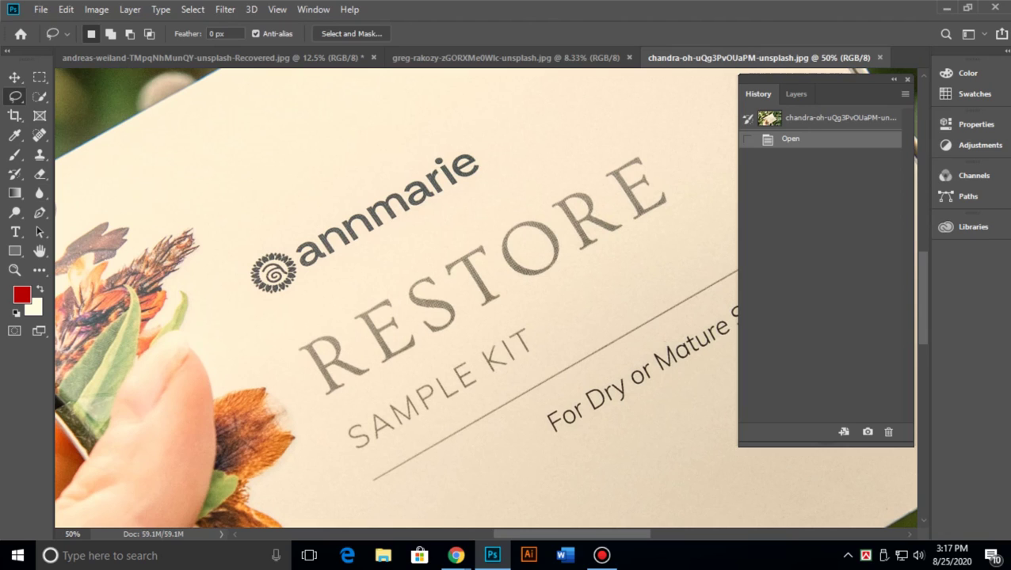
mouse_move(279, 246)
mouse_down()
mouse_move(296, 258)
mouse_move(300, 288)
mouse_move(266, 295)
mouse_move(252, 279)
mouse_move(284, 247)
mouse_move(247, 258)
mouse_move(258, 301)
mouse_move(298, 284)
mouse_up()
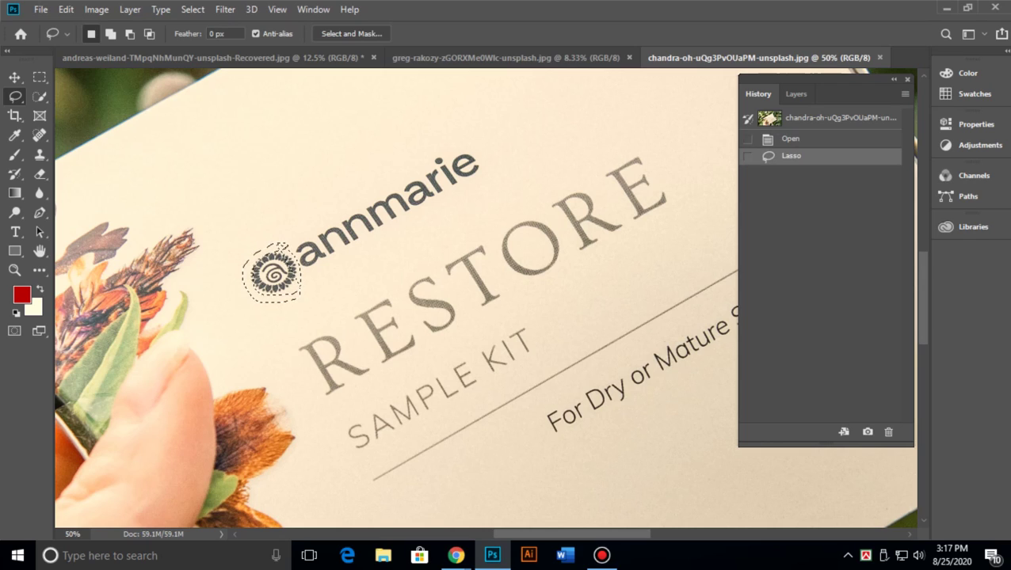
mouse_move(260, 236)
mouse_down()
mouse_move(295, 252)
mouse_move(268, 300)
mouse_move(243, 263)
mouse_move(251, 247)
mouse_up()
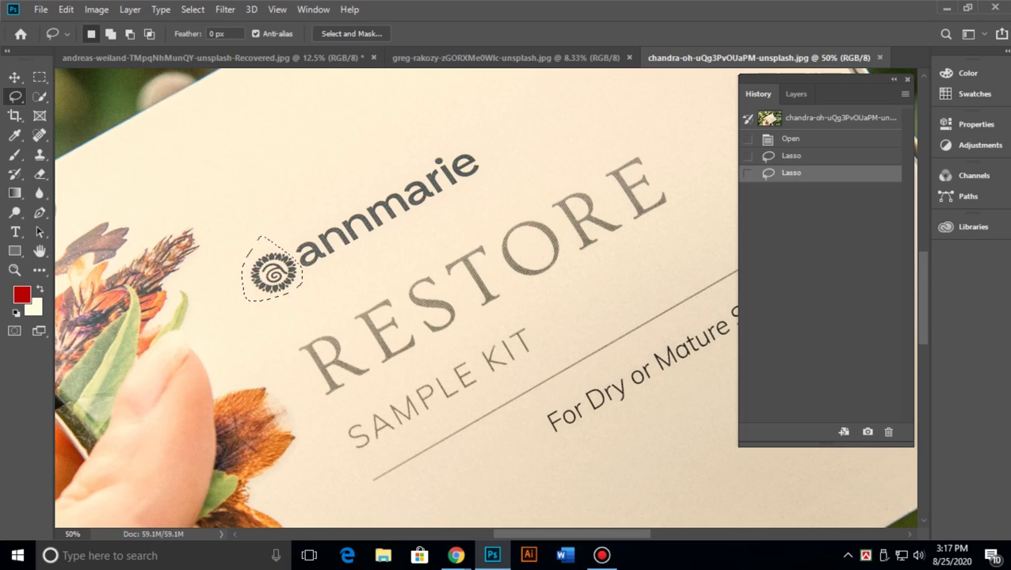
key(shift)
key(shift+BackSpace)
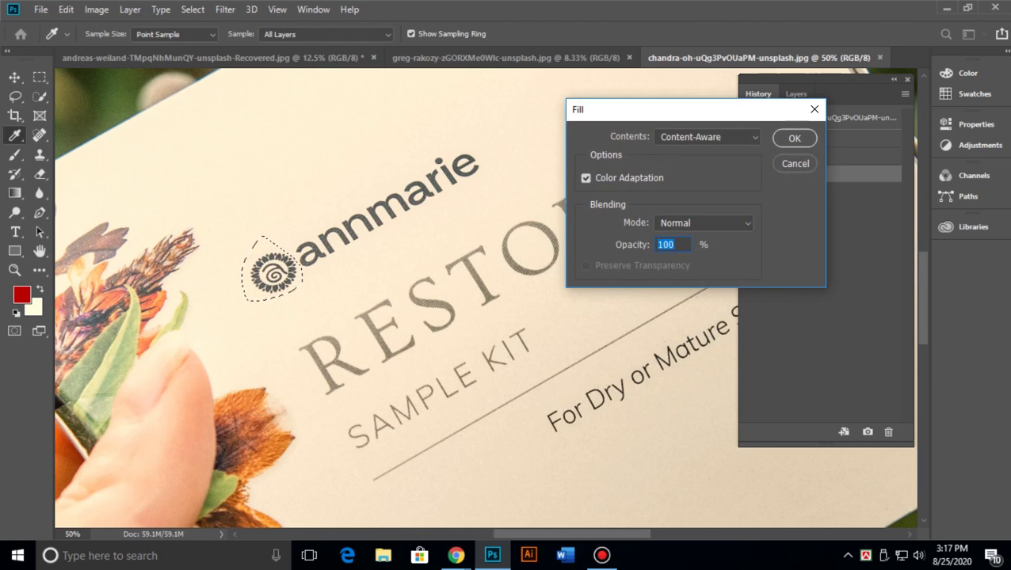
drag(623, 100, 485, 27)
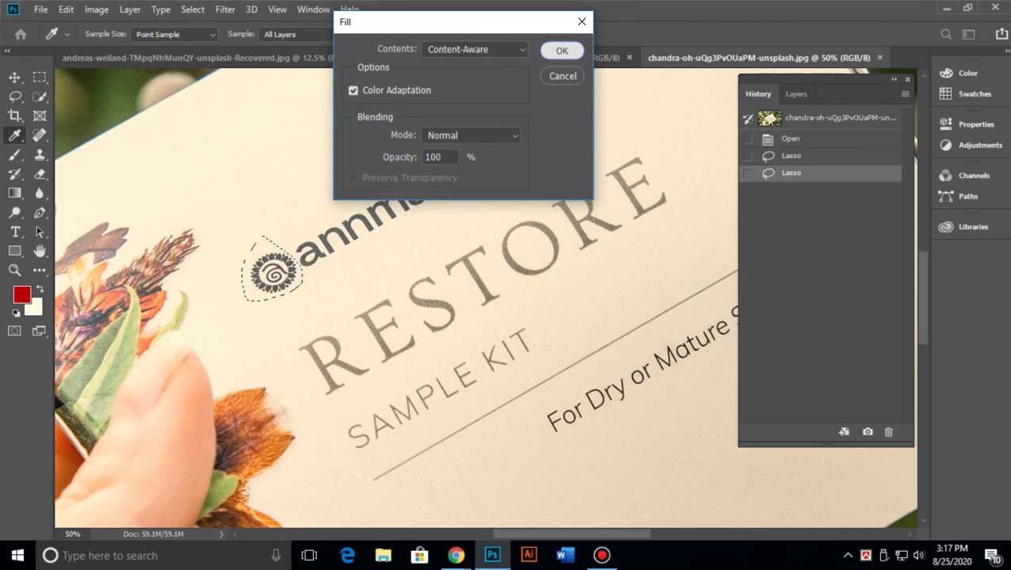
click(562, 48)
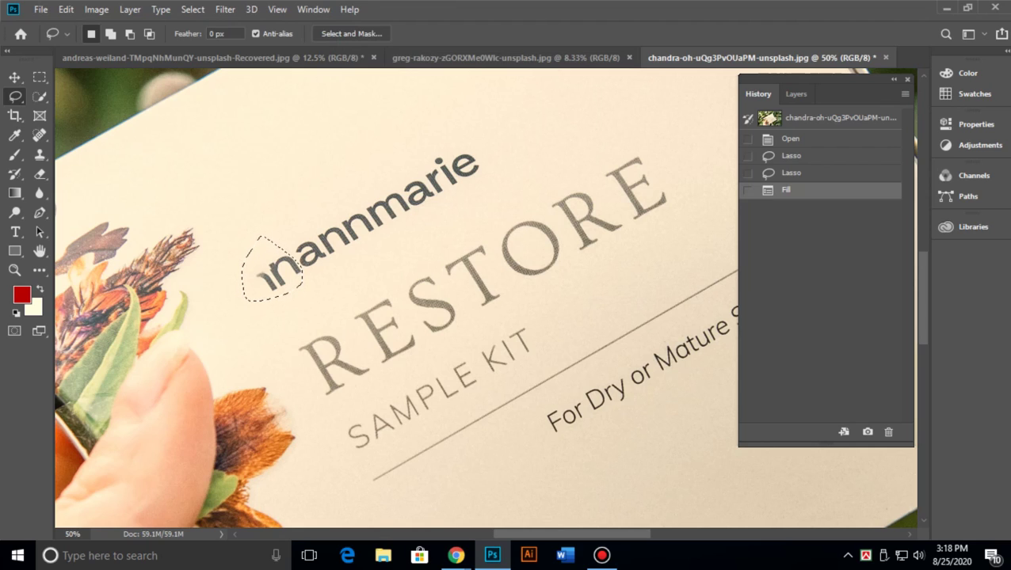
Lasso the last letters "arie" of the brand name, apply a Content-Aware fill, and deselect.
mouse_move(493, 142)
mouse_down()
mouse_move(479, 193)
mouse_move(446, 211)
mouse_move(411, 209)
mouse_move(397, 190)
mouse_move(466, 142)
mouse_move(496, 148)
mouse_up()
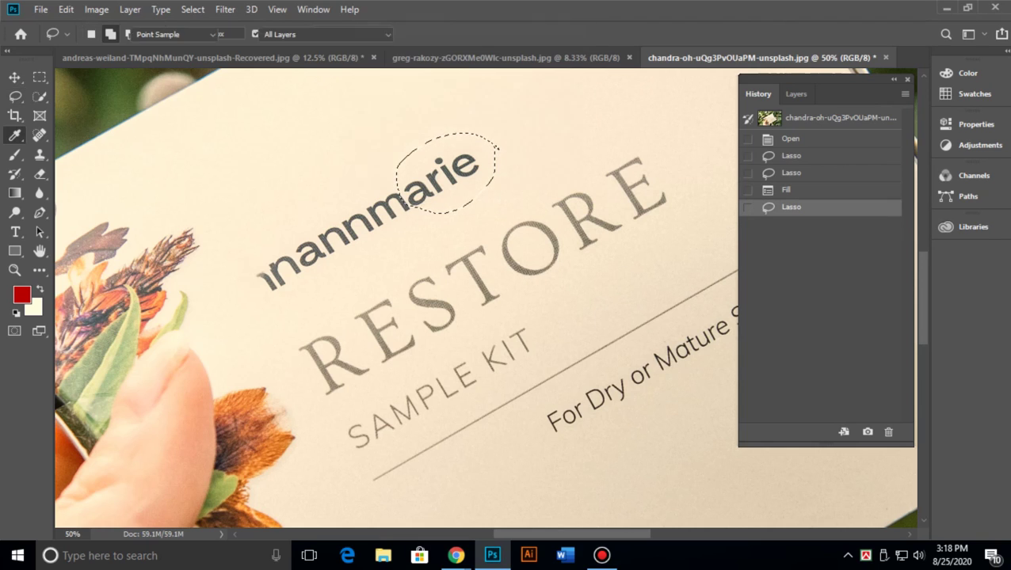
key(shift+BackSpace)
key(Return)
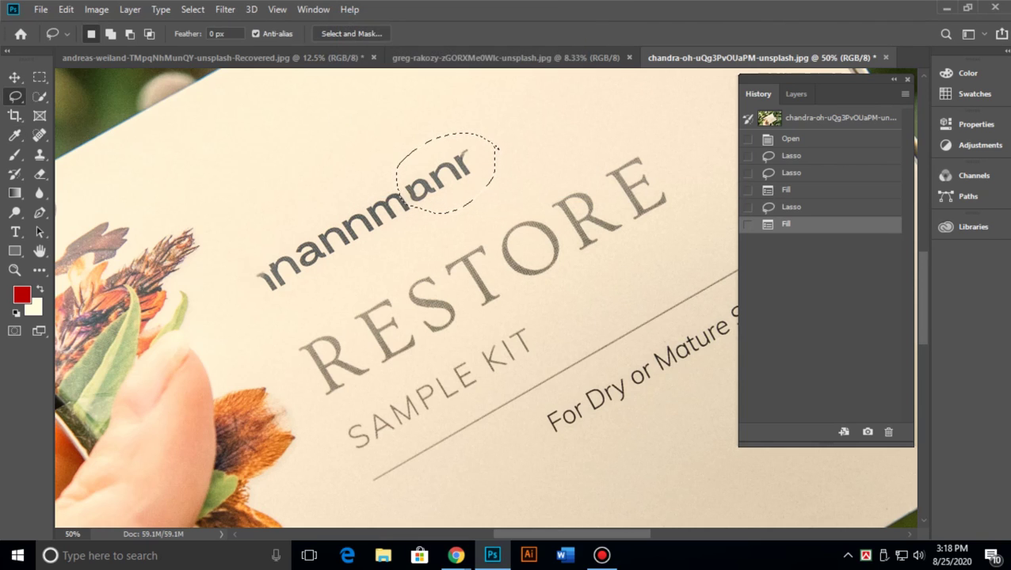
key(ctrl+d)
Lasso the leftover letter fragments where the round logo was and replace them with a Content-Aware fill.
mouse_move(299, 269)
mouse_down()
mouse_move(256, 292)
mouse_move(274, 252)
mouse_move(291, 255)
mouse_up()
key(i)
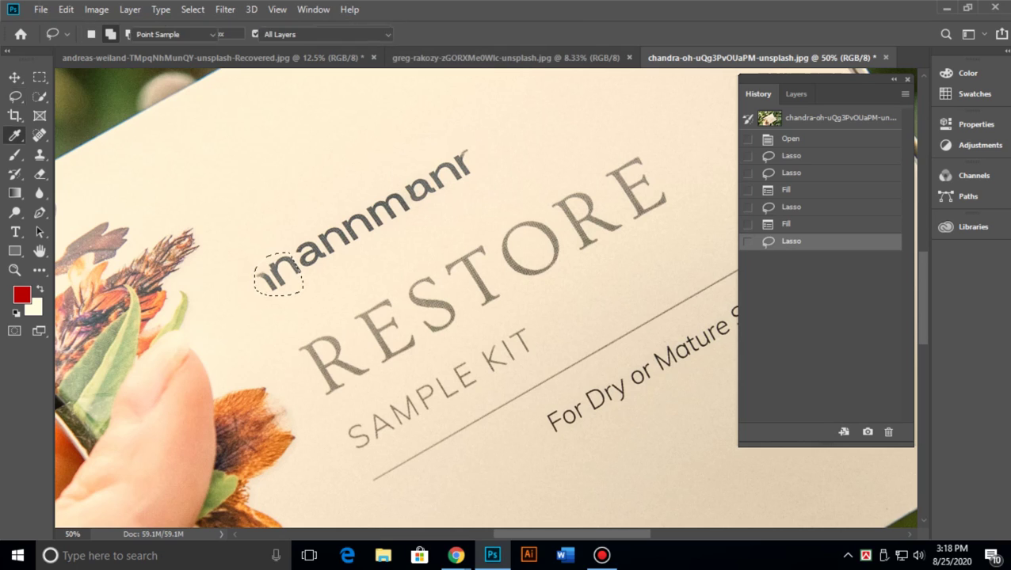
key(l)
key(shift+BackSpace)
key(Return)
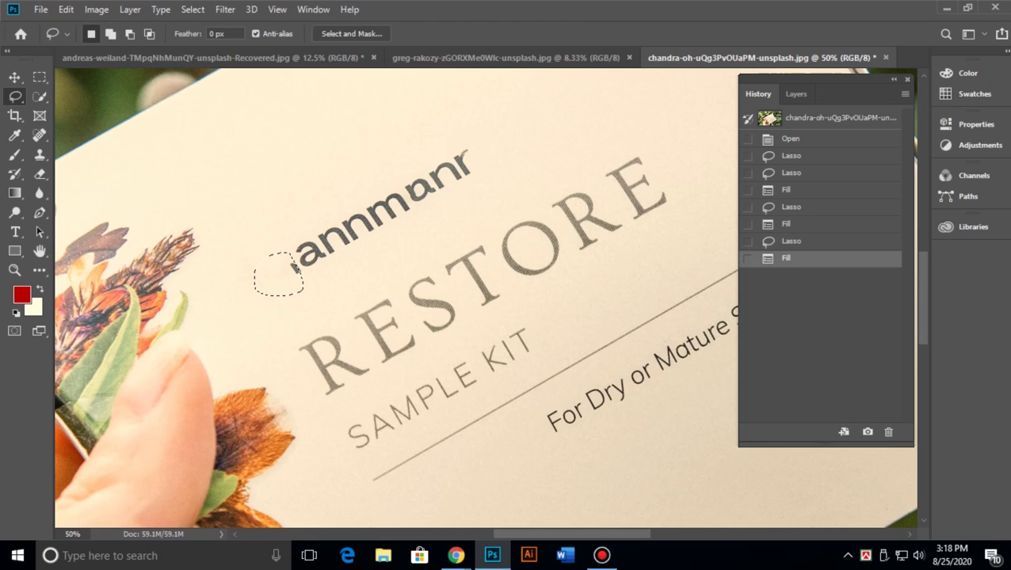
Move the lasso selection onto the first "a" of the brand name, fill it with Content-Aware, and deselect.
drag(293, 267, 322, 250)
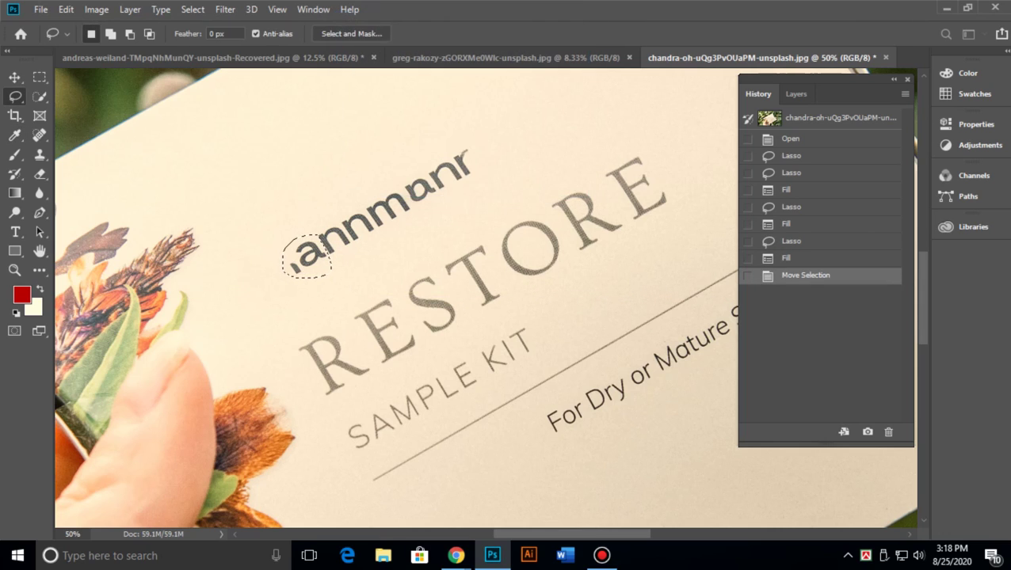
key(shift+BackSpace)
key(Return)
key(ctrl+d)
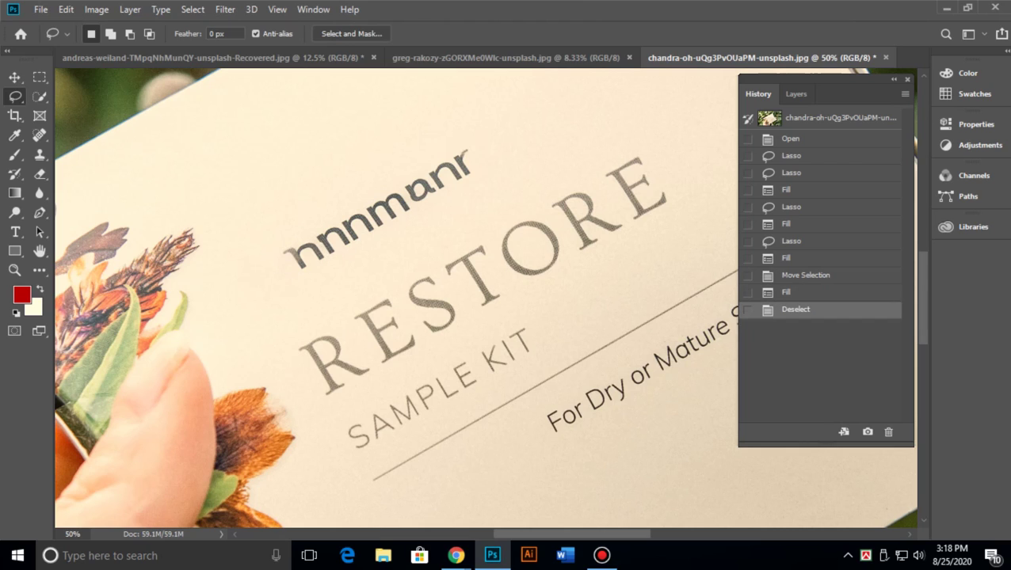
Lasso the first "n" of the altered brand name and apply a Content-Aware fill to it.
mouse_move(287, 231)
mouse_down()
mouse_move(323, 253)
mouse_move(327, 271)
mouse_move(298, 275)
mouse_move(284, 232)
mouse_up()
key(shift+BackSpace)
key(Return)
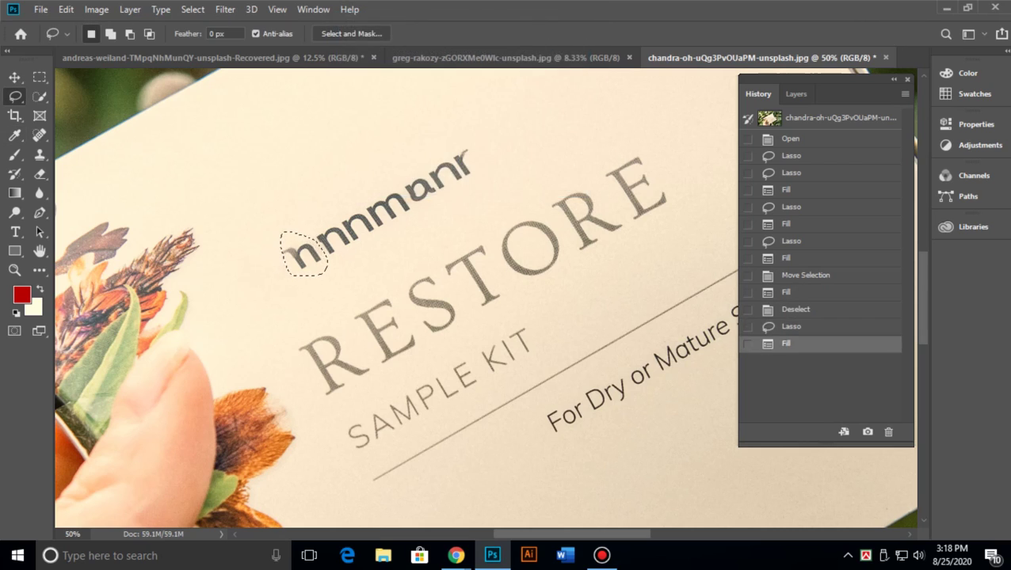
Lasso the words "For Dry" below the line on the package, apply a Content-Aware fill, and deselect.
drag(330, 315, 366, 378)
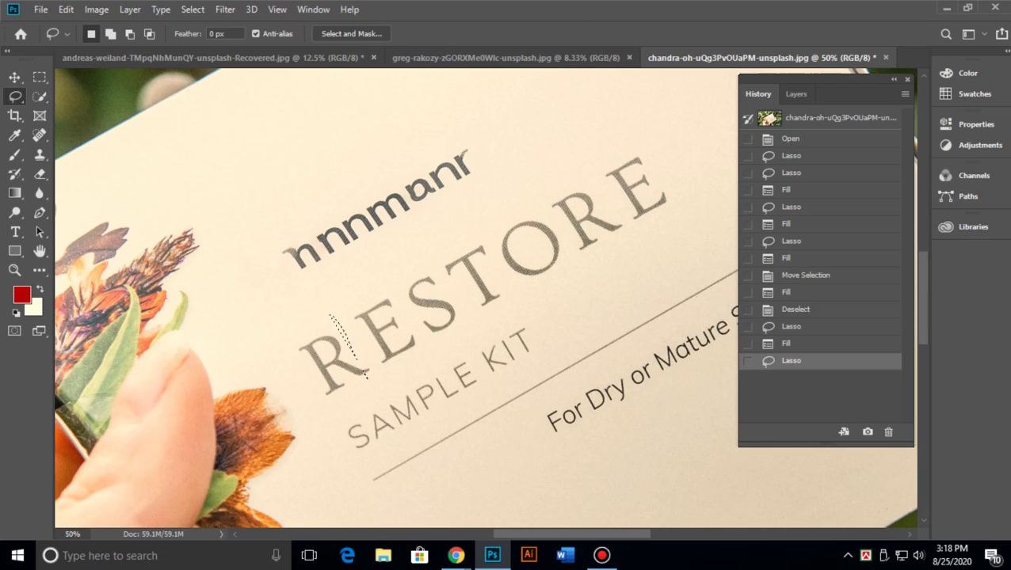
mouse_move(583, 372)
mouse_down()
mouse_move(625, 387)
mouse_move(619, 413)
mouse_move(519, 438)
mouse_move(591, 371)
mouse_up()
key(shift+F5)
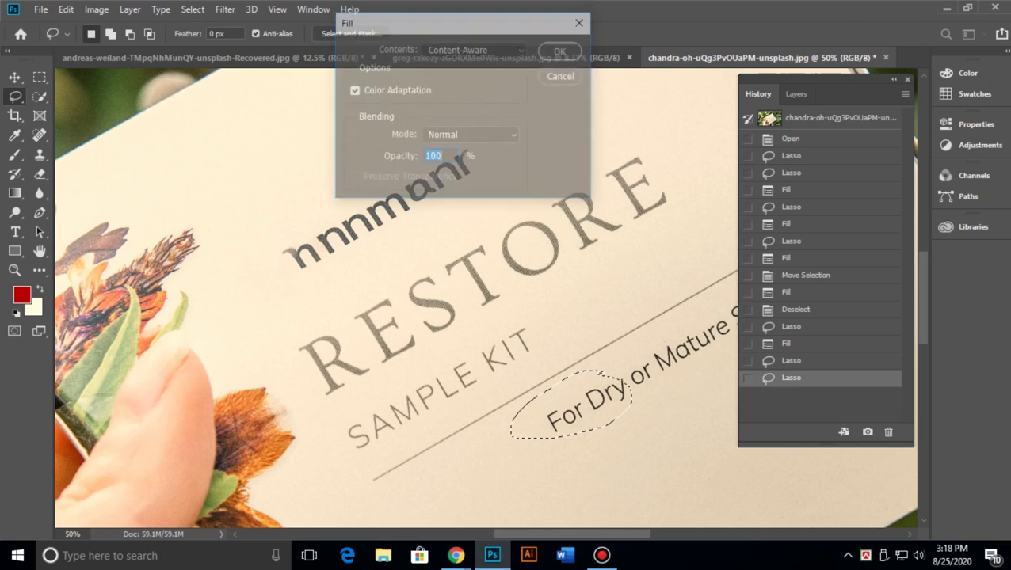
key(Return)
key(ctrl+d)
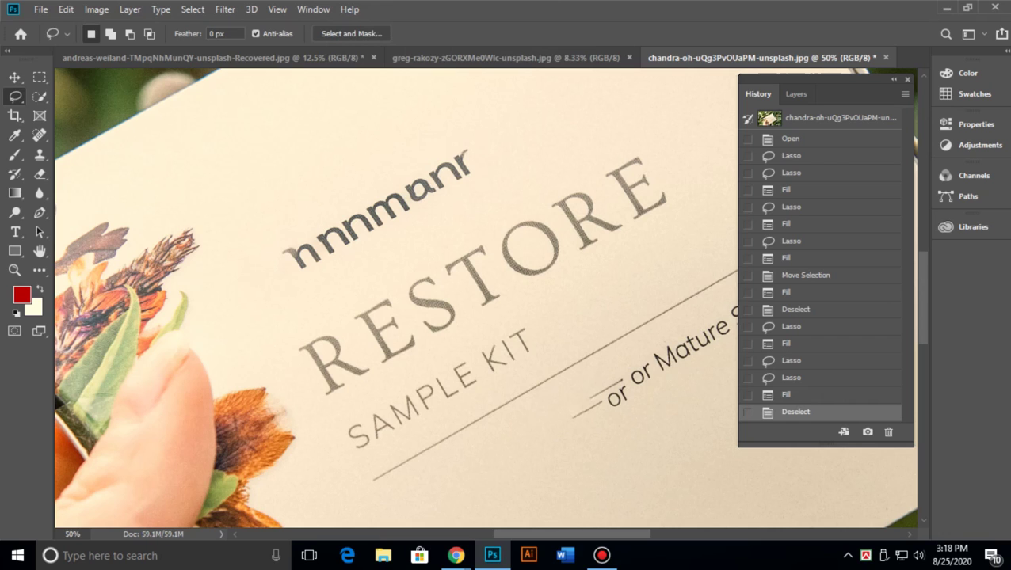
Look over the image's color mode options and switch to the balloon photo document.
click(65, 8)
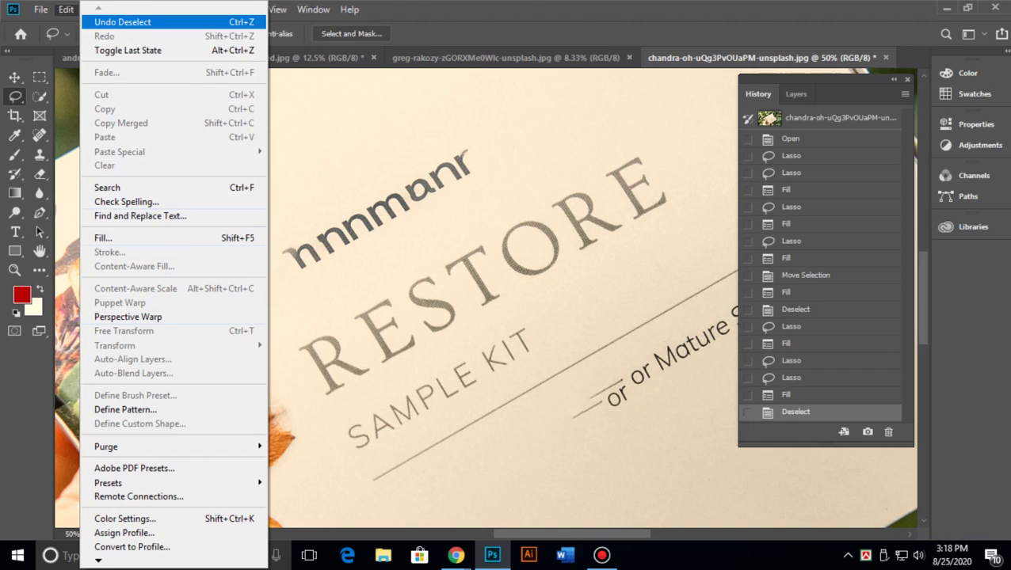
click(66, 8)
click(96, 9)
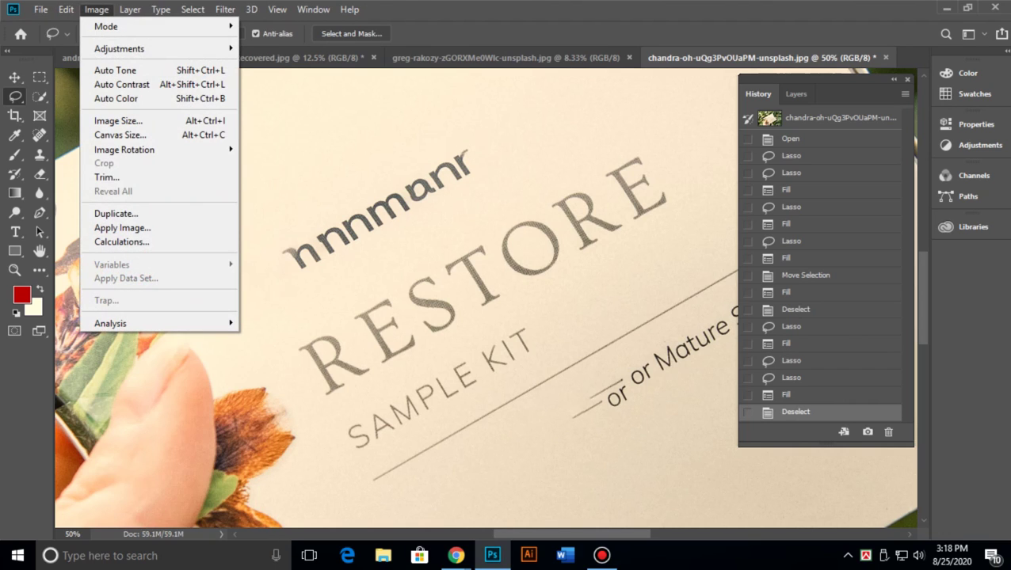
mouse_move(143, 26)
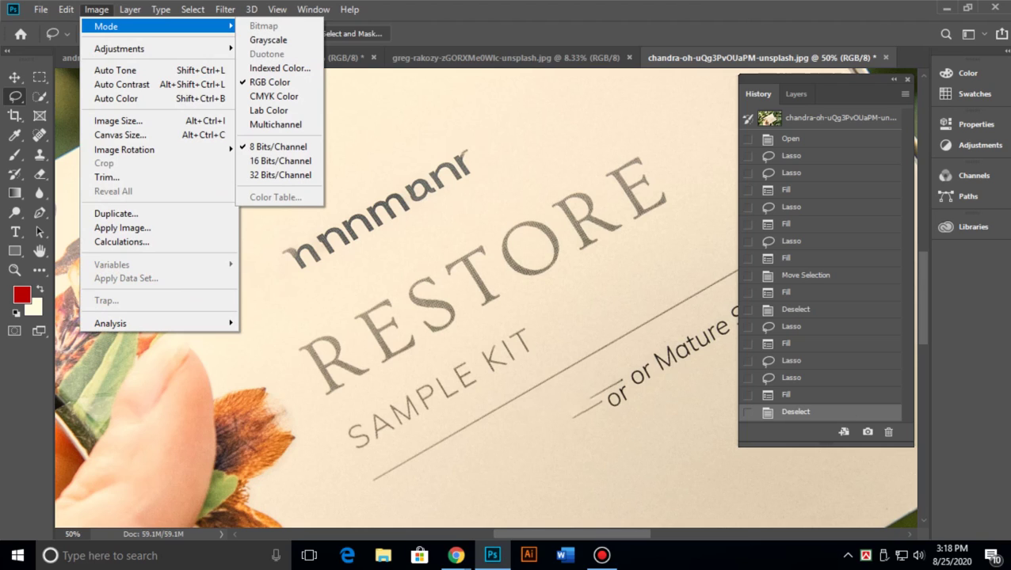
key(ctrl+shift+Tab)
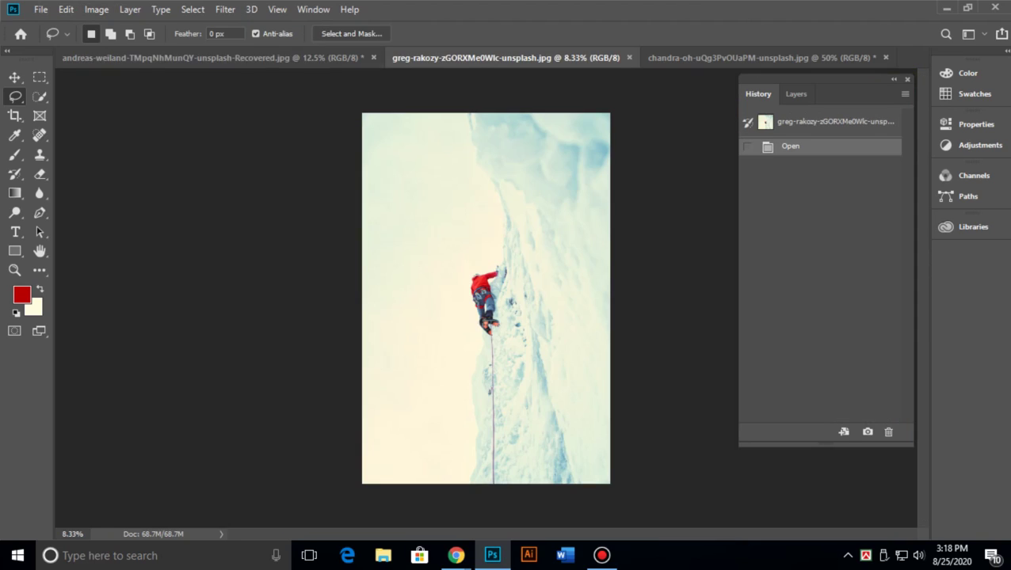
key(ctrl+shift+Tab)
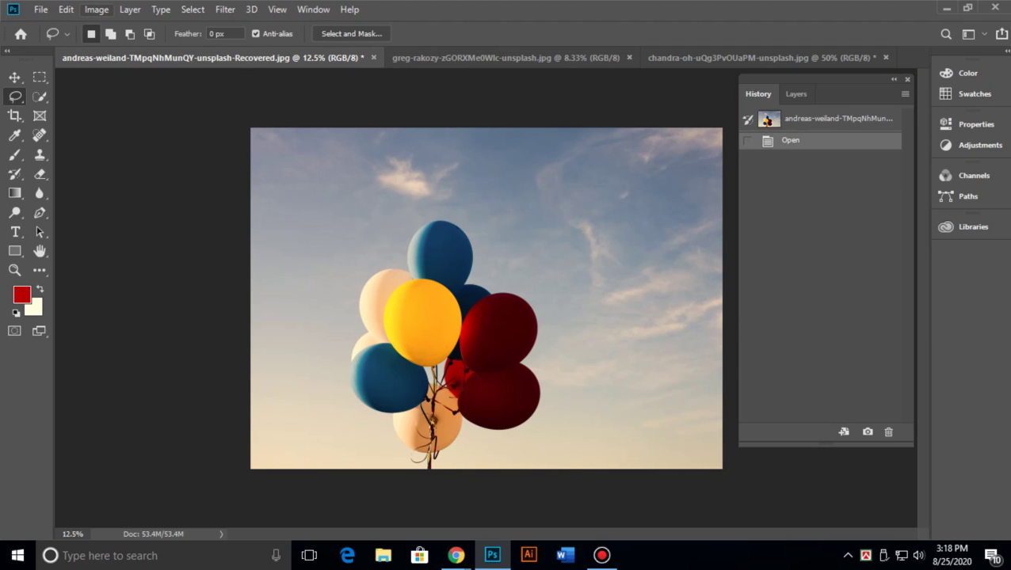
Convert the balloon photo to Grayscale mode and undo the conversion.
key(alt+i)
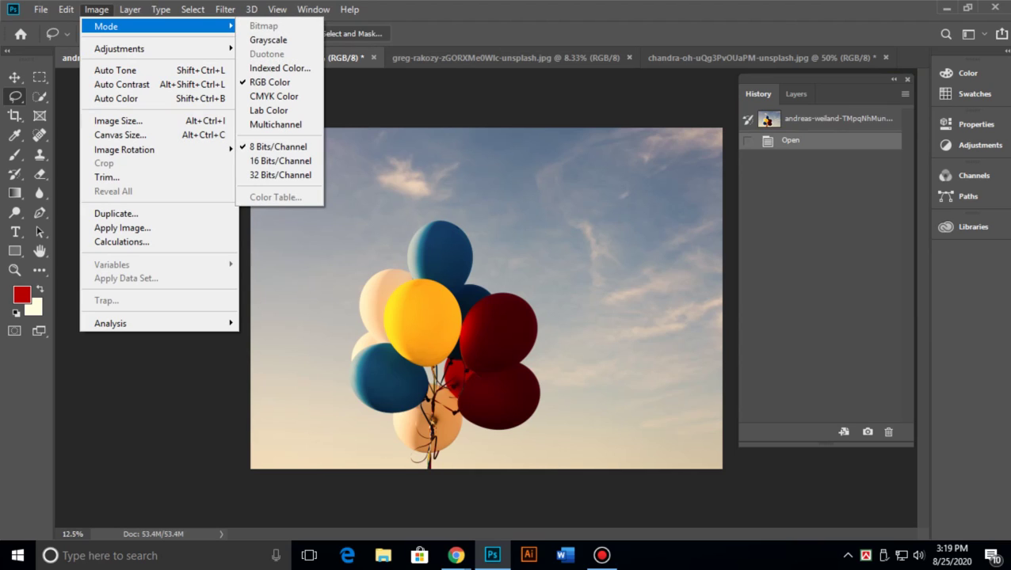
key(Right)
click(268, 40)
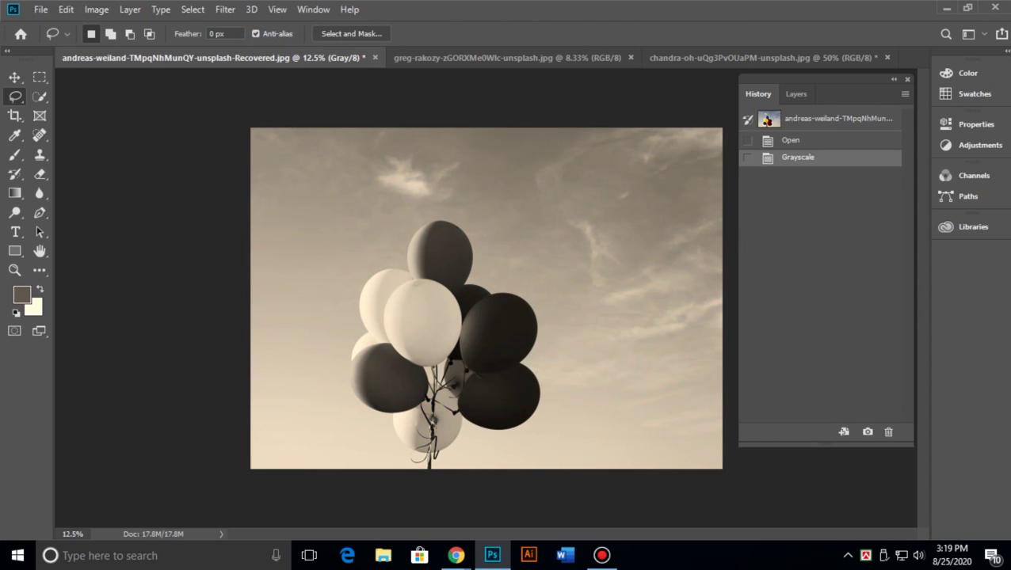
key(ctrl+z)
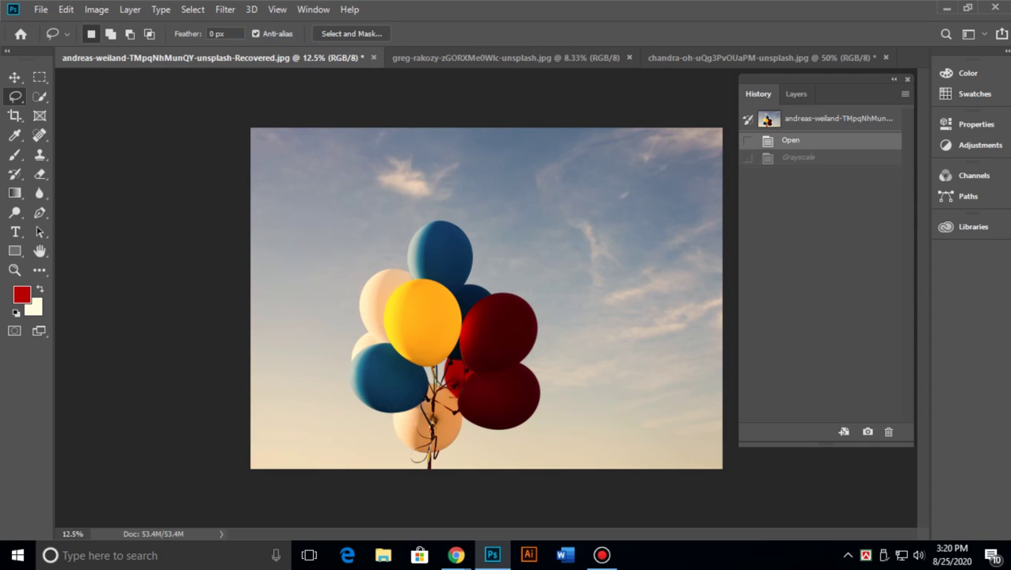
Try a Black & White adjustment on the balloon photo with Reds at 136%, Yellows at 53% and Greens slightly raised.
click(96, 9)
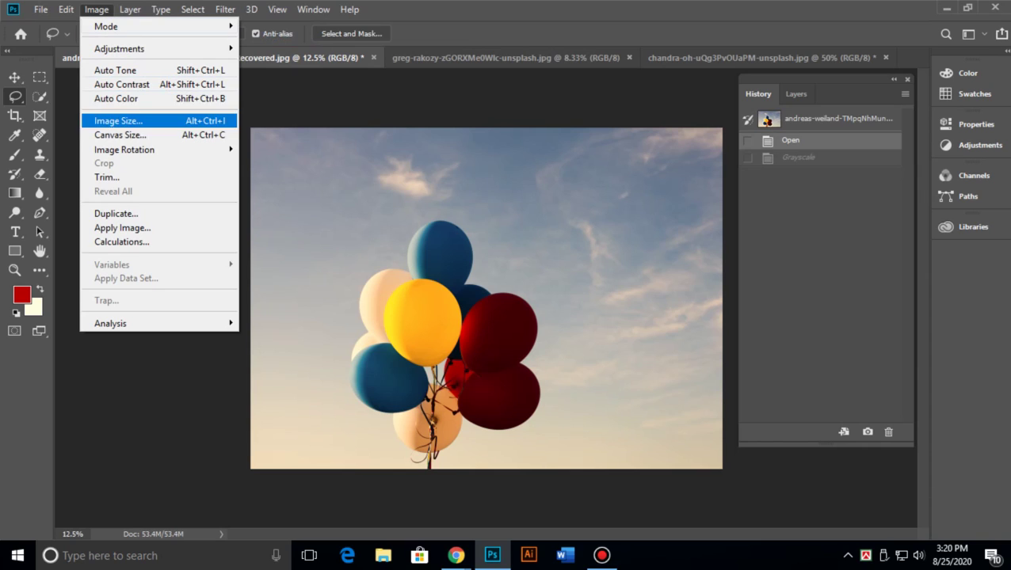
mouse_move(119, 49)
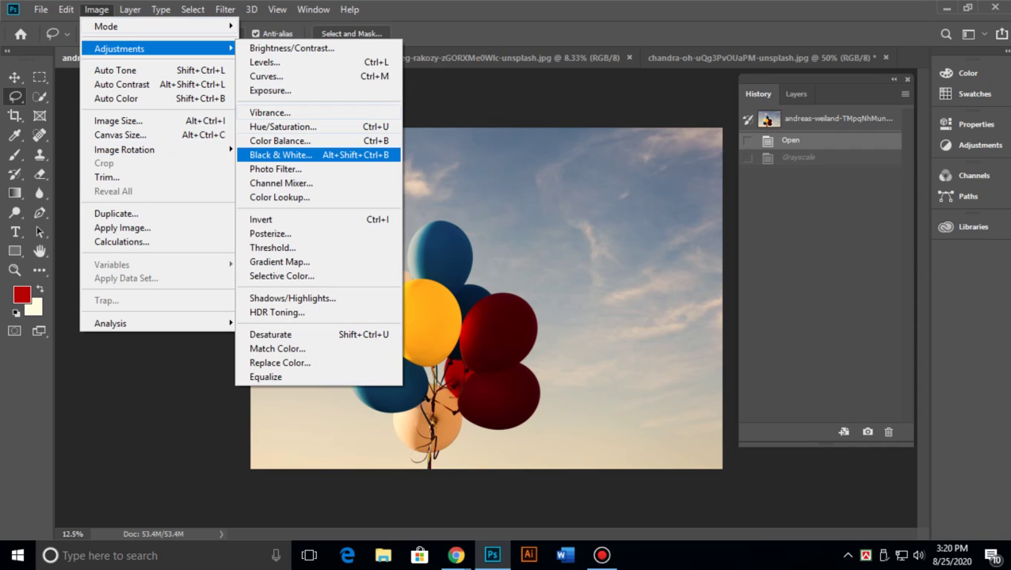
click(279, 155)
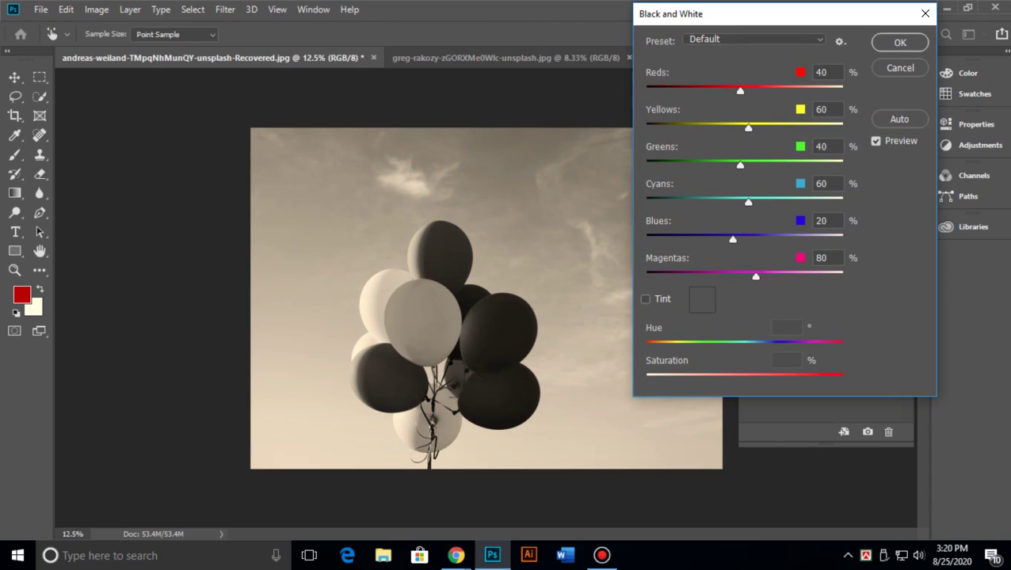
drag(740, 90, 778, 90)
double_click(830, 73)
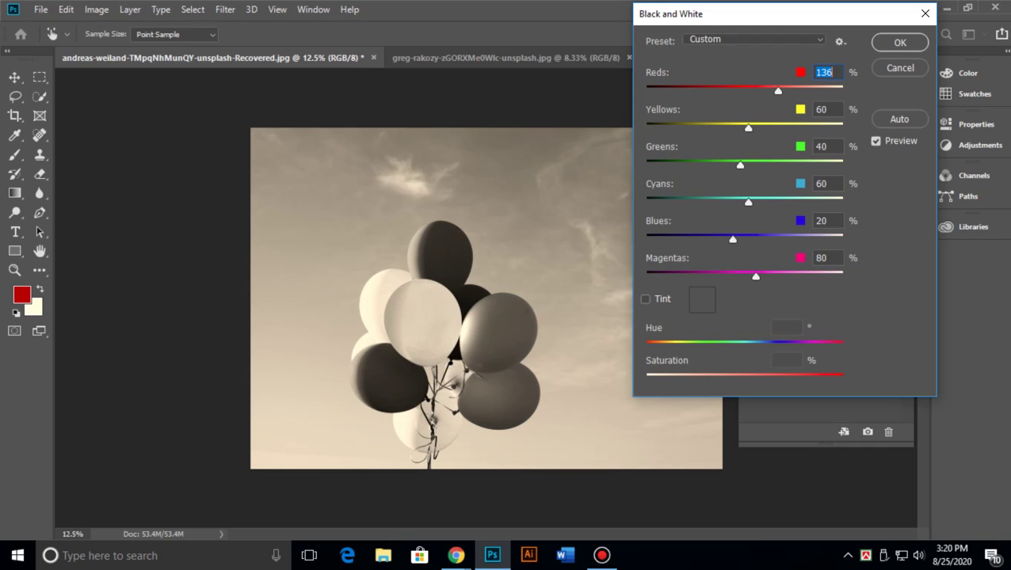
mouse_move(748, 126)
mouse_down()
mouse_move(792, 126)
mouse_move(712, 126)
mouse_move(765, 127)
mouse_move(745, 127)
mouse_up()
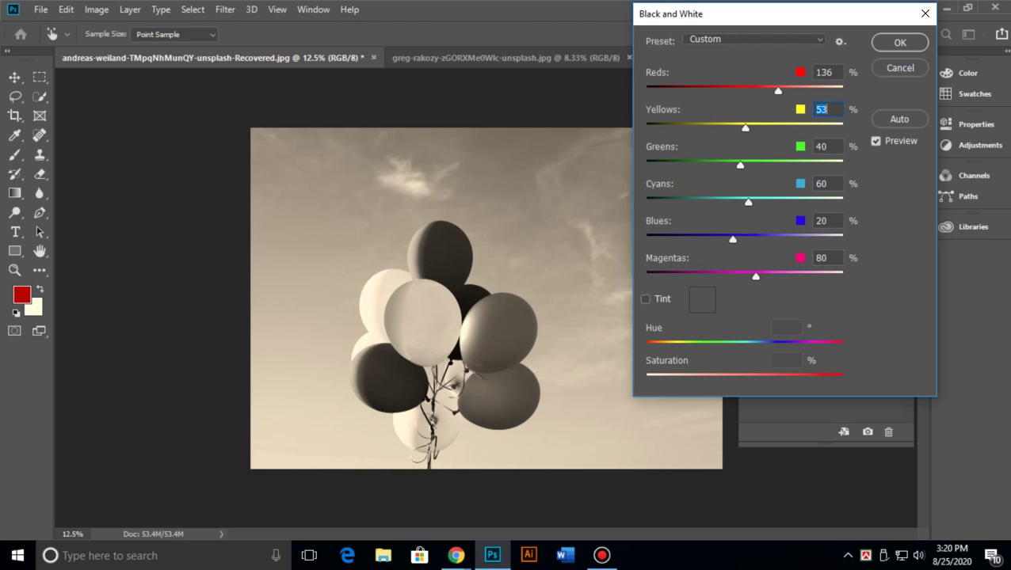
mouse_move(740, 164)
mouse_down()
mouse_move(784, 164)
mouse_move(745, 164)
mouse_up()
Try the Blue Filter, High Contrast Blue Filter, Infrared and Maximum Black presets of the Black and White adjustment, then cancel it.
click(753, 39)
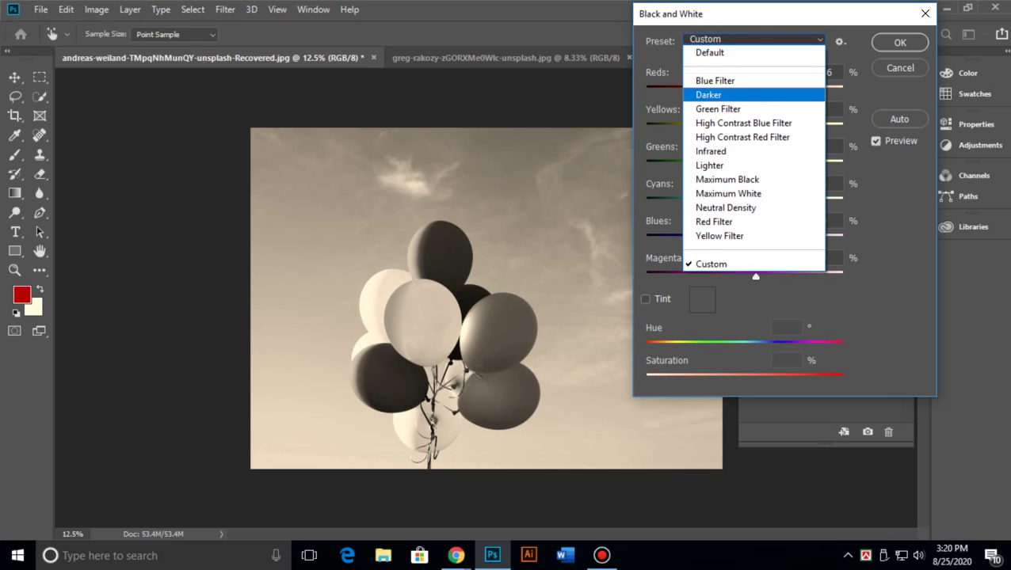
click(715, 80)
click(752, 38)
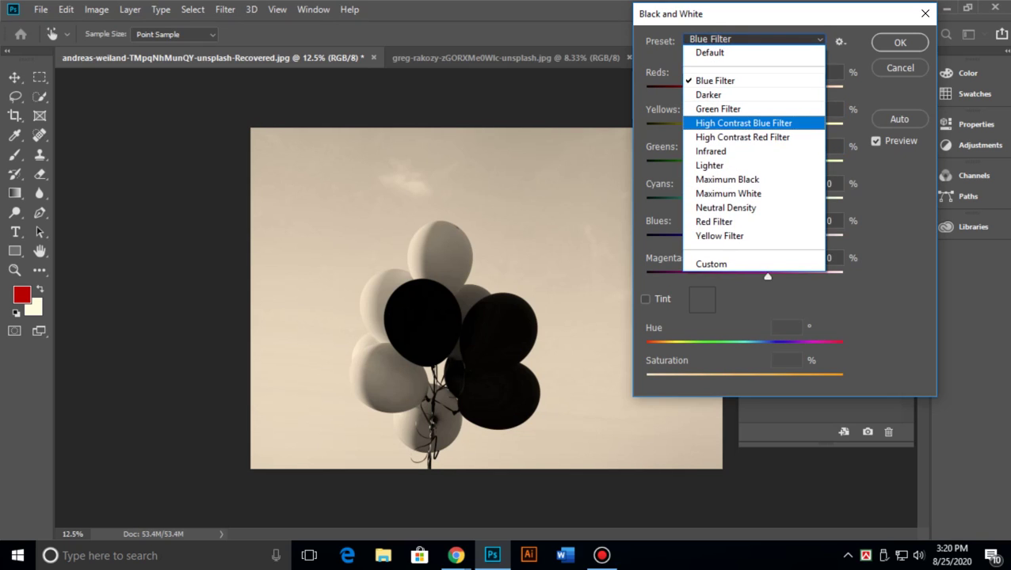
click(745, 122)
click(753, 39)
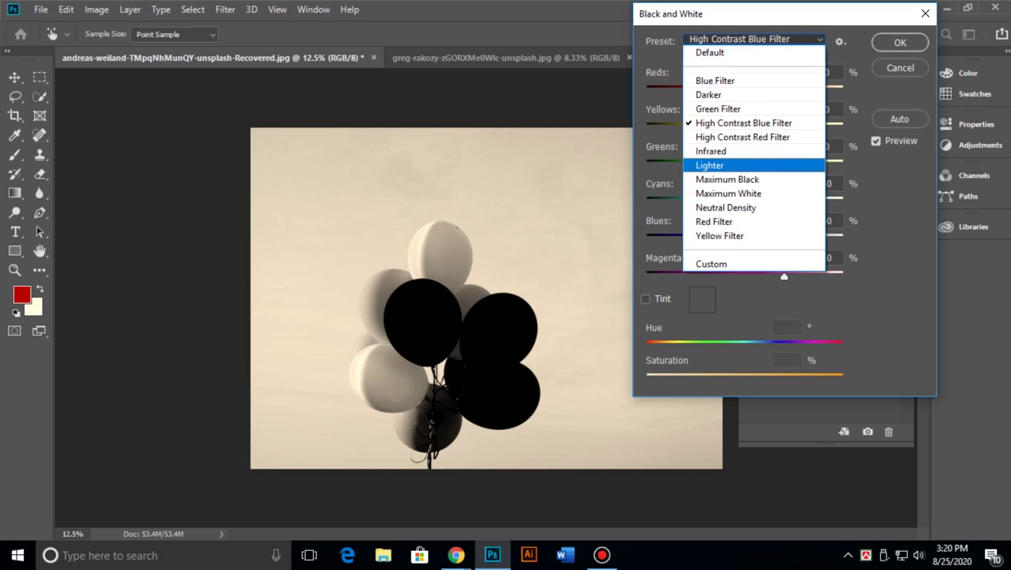
click(745, 149)
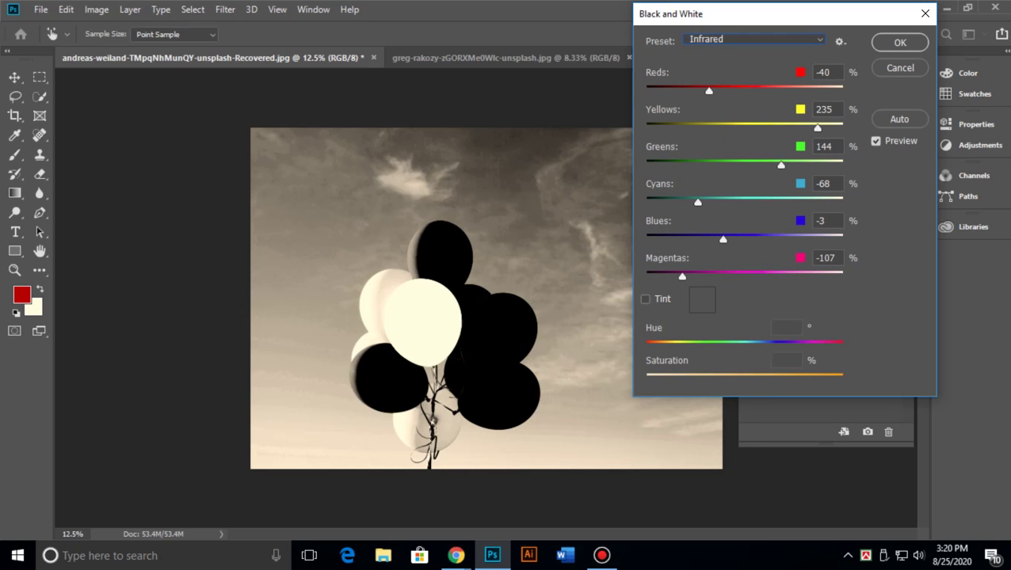
click(752, 38)
click(745, 178)
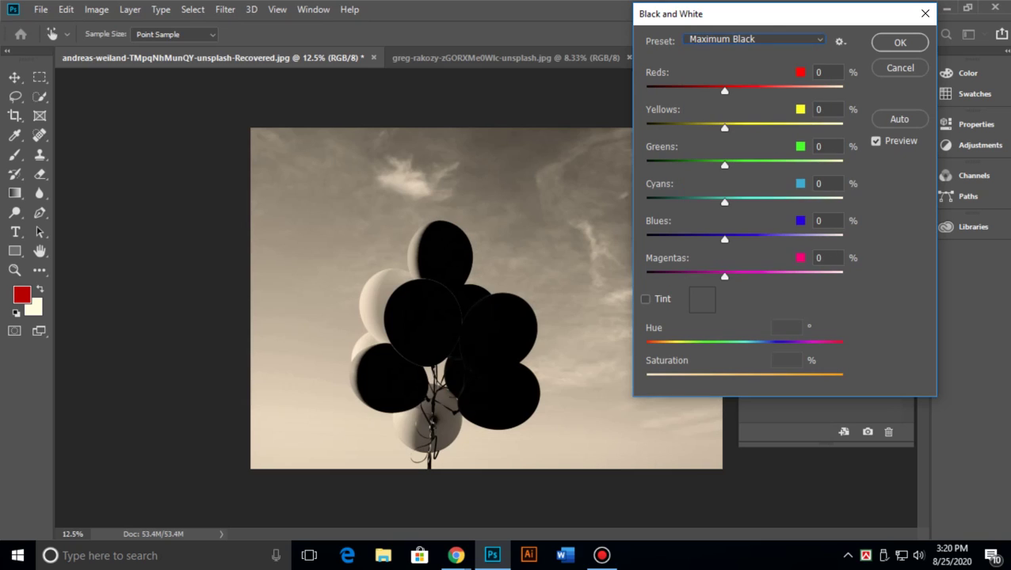
click(752, 39)
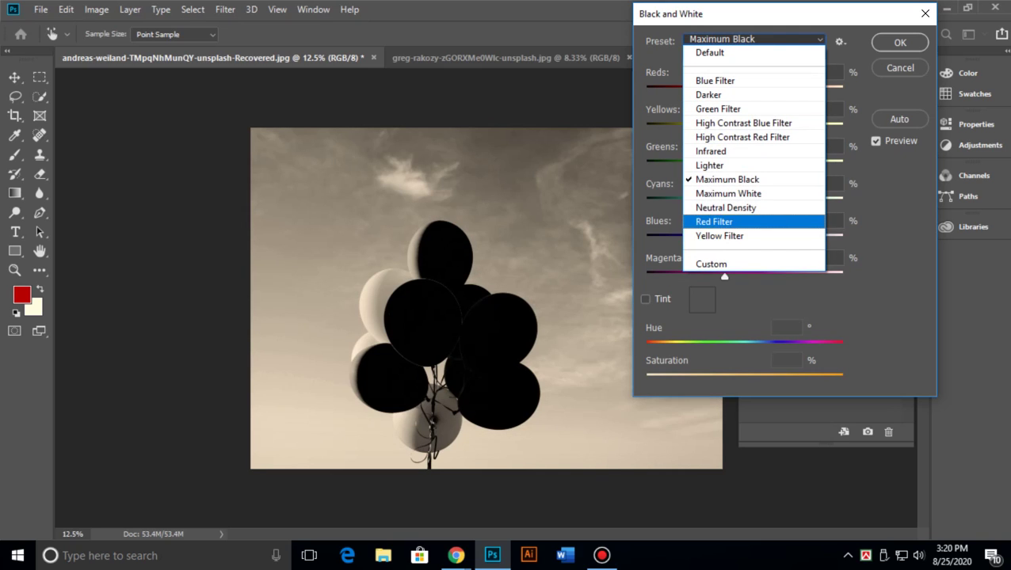
click(744, 207)
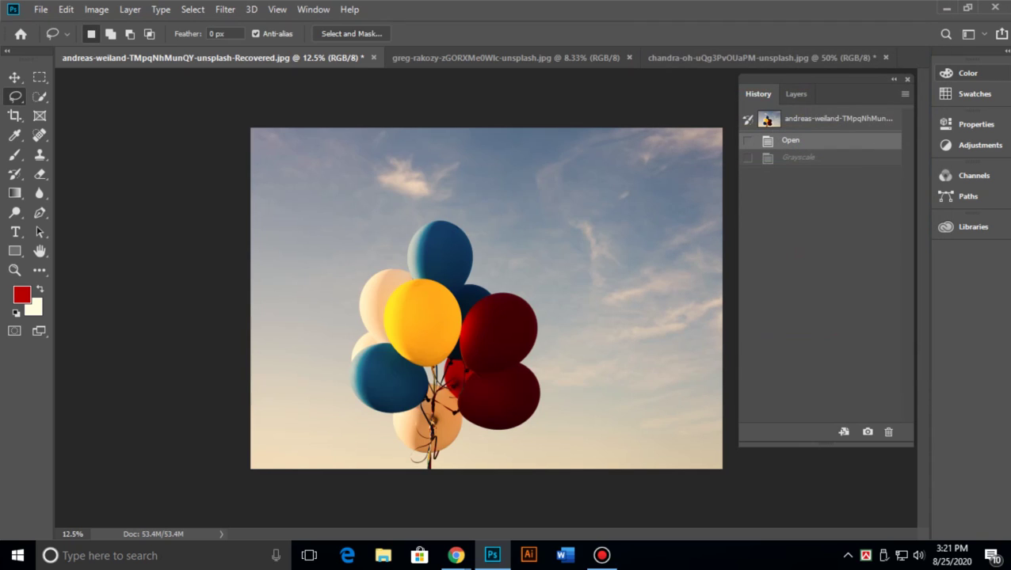
click(66, 10)
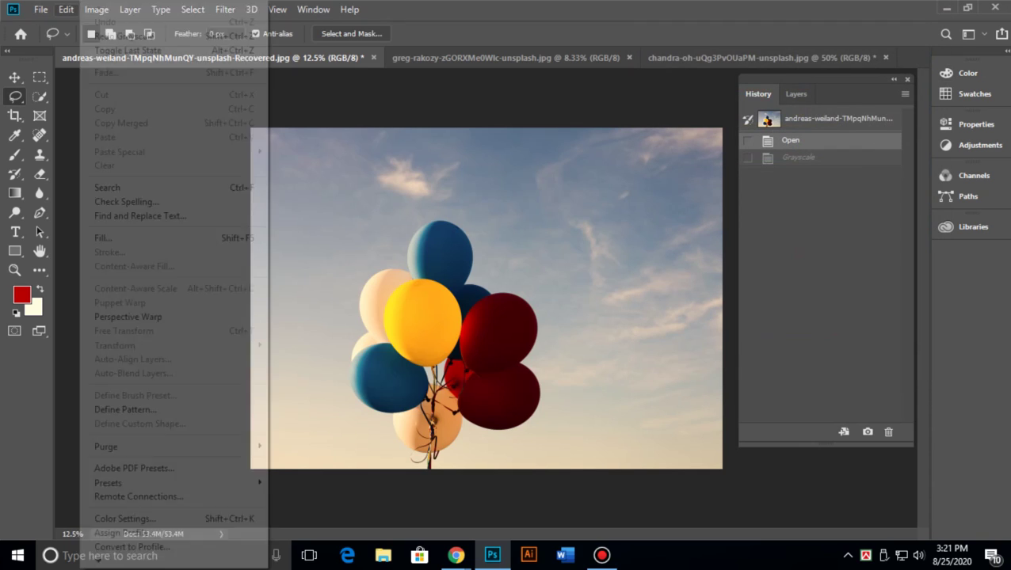
click(65, 9)
click(97, 9)
mouse_move(119, 48)
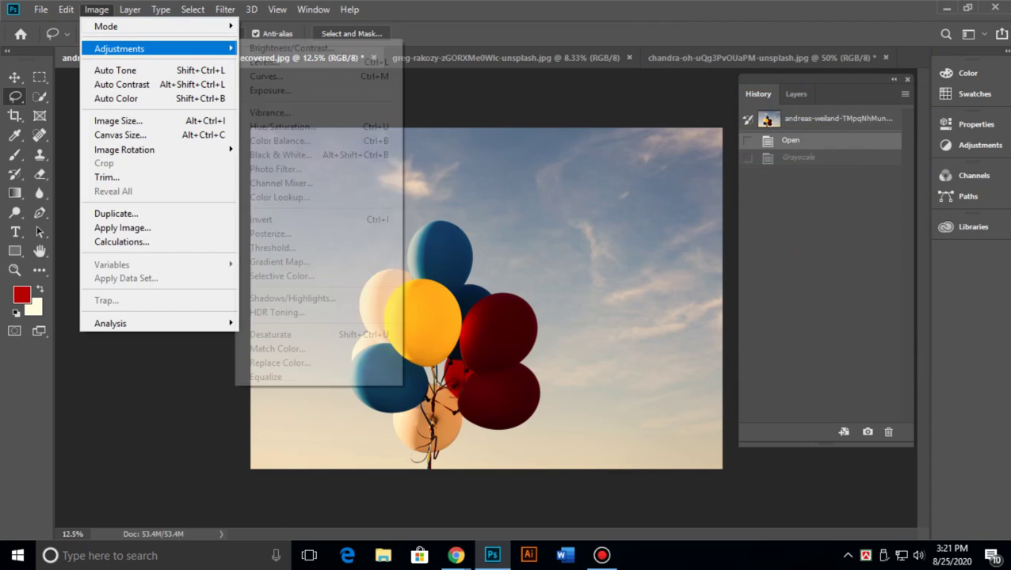
mouse_move(119, 26)
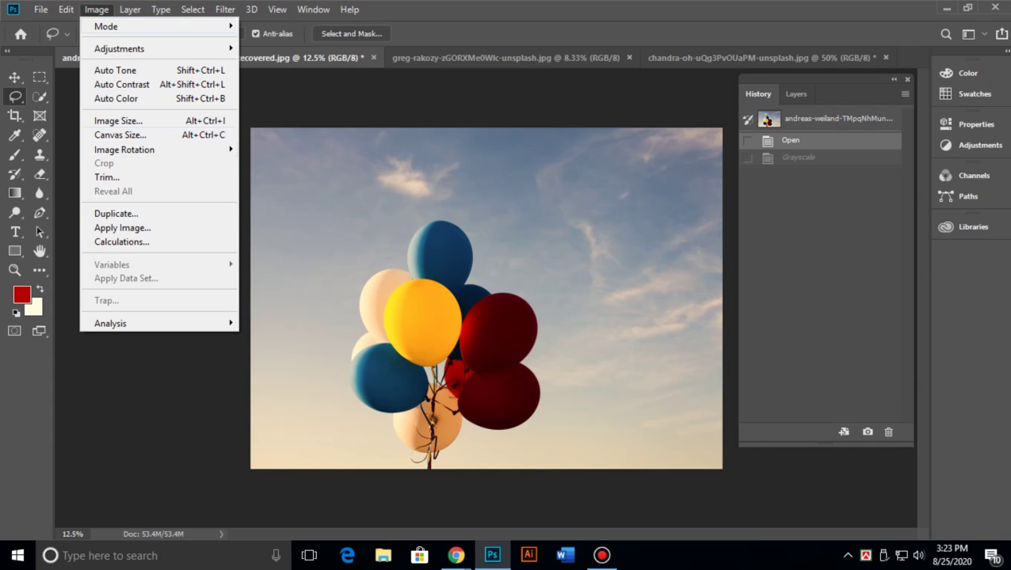
Draw a rectangle shape about 1241 by 921 px in the sky at the photo's upper left and fill it blue.
click(14, 251)
drag(282, 147, 398, 232)
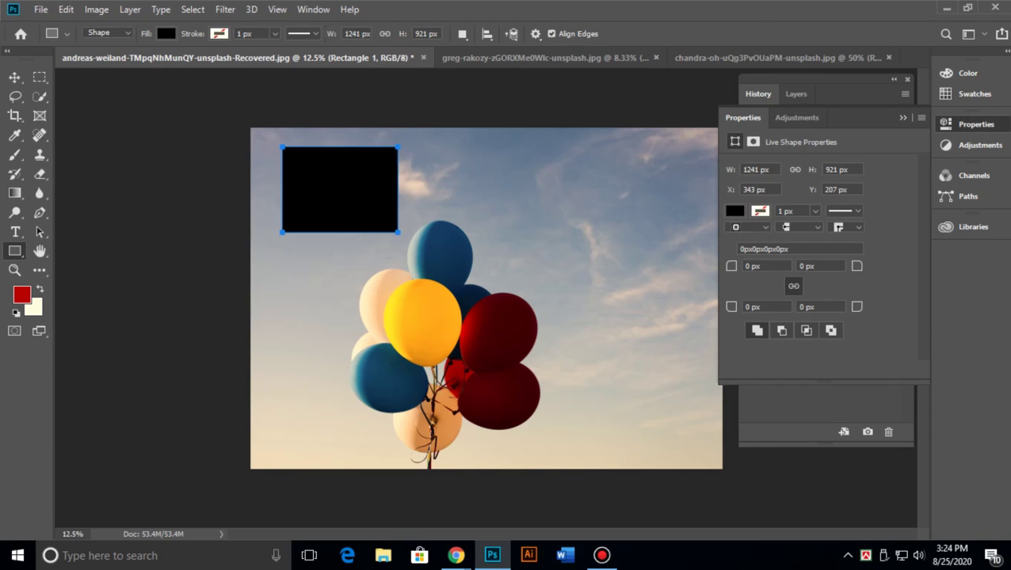
click(734, 211)
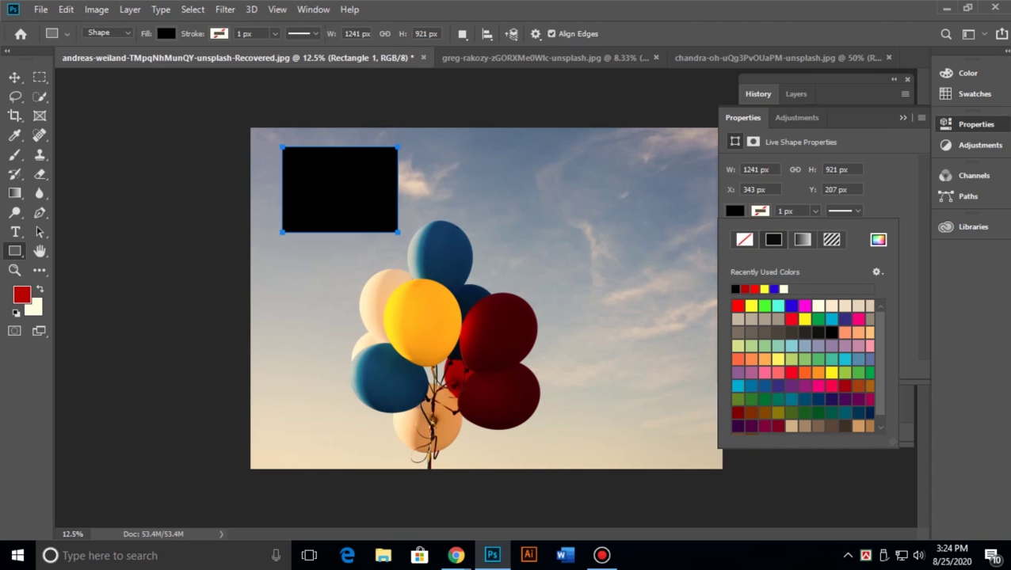
click(792, 306)
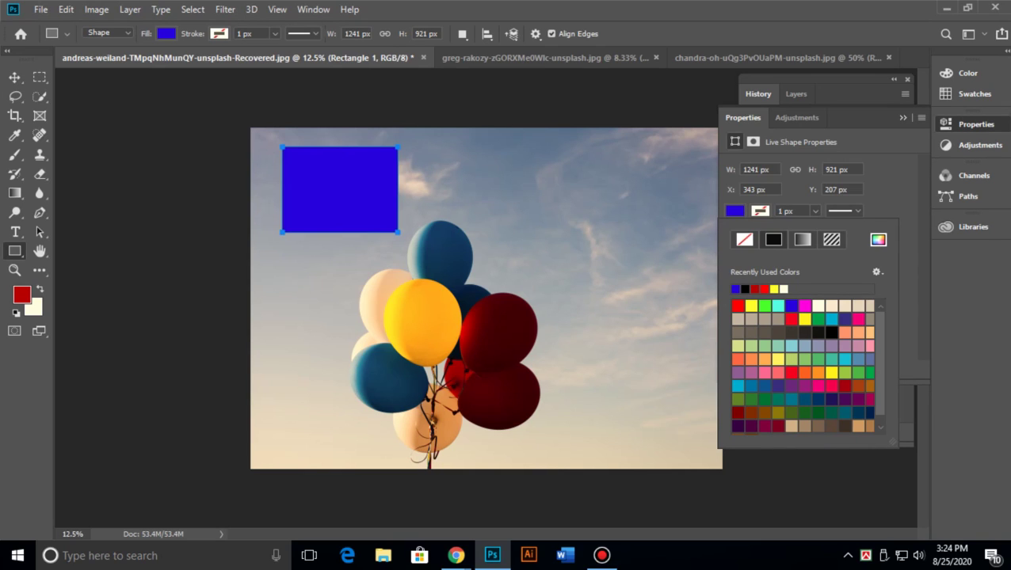
key(Escape)
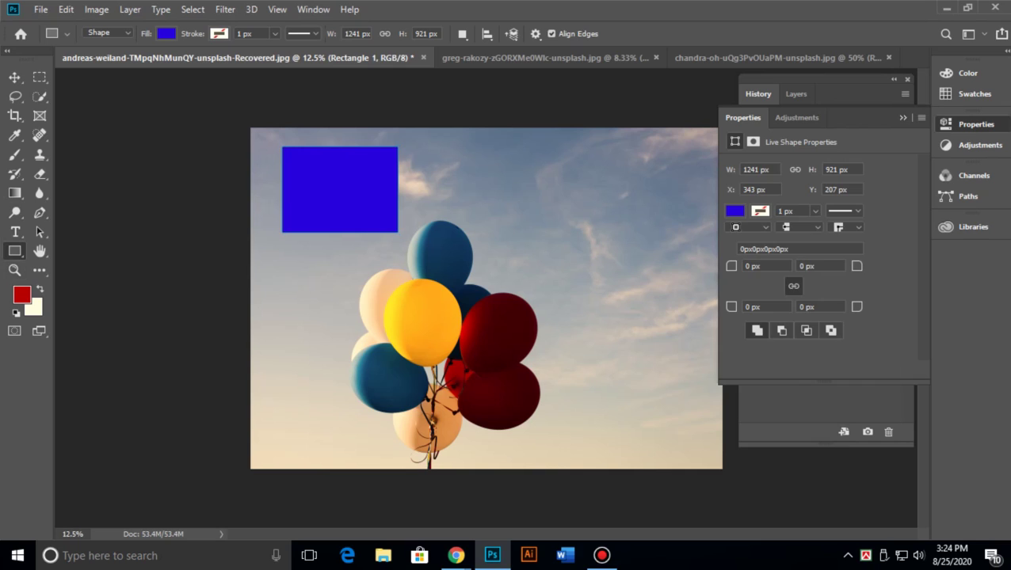
Draw a second rectangle about 1457 by 1065 px in the upper right sky, fill it red, and deselect it.
drag(508, 147, 644, 245)
click(735, 210)
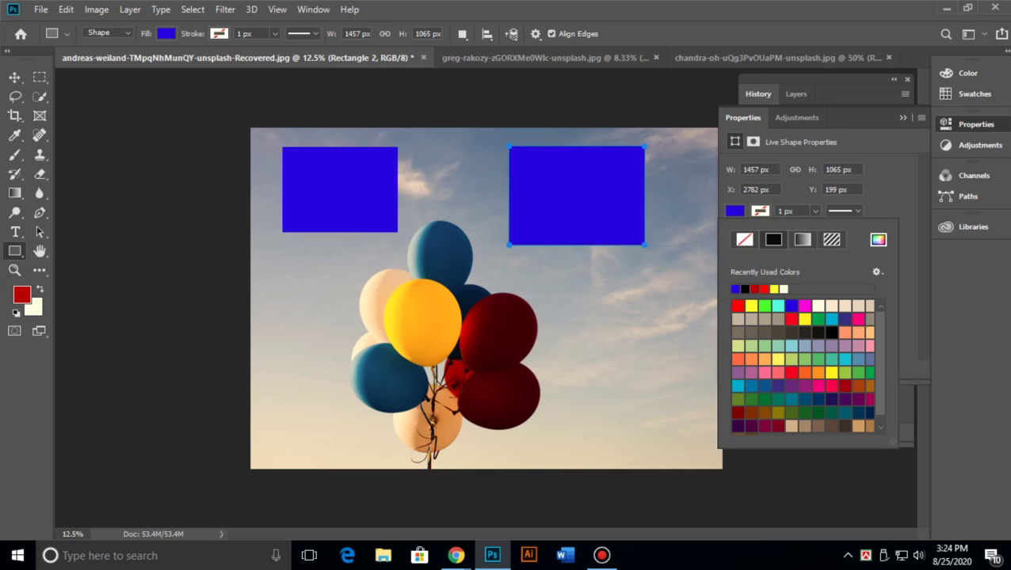
click(737, 306)
key(v)
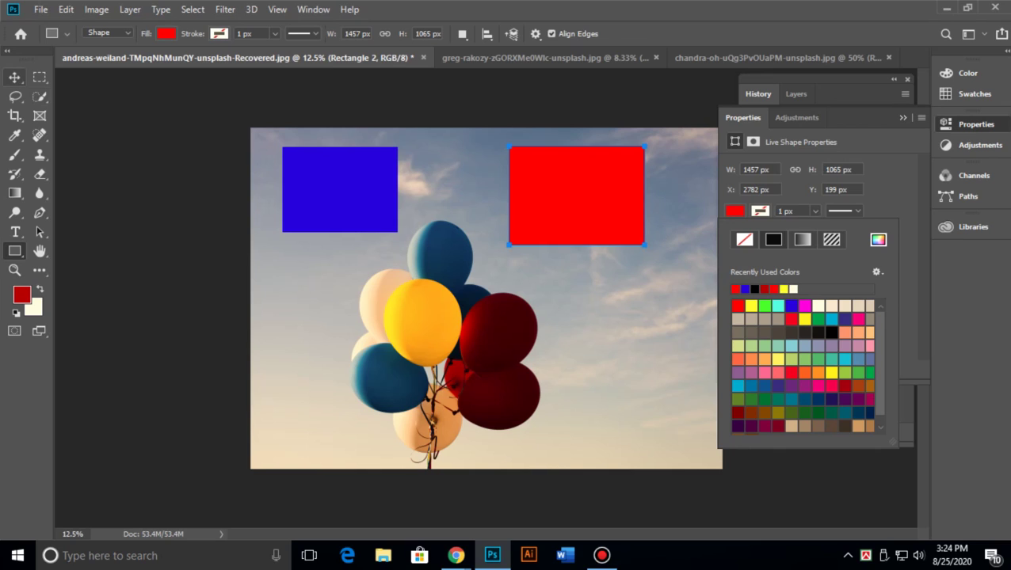
key(ctrl+d)
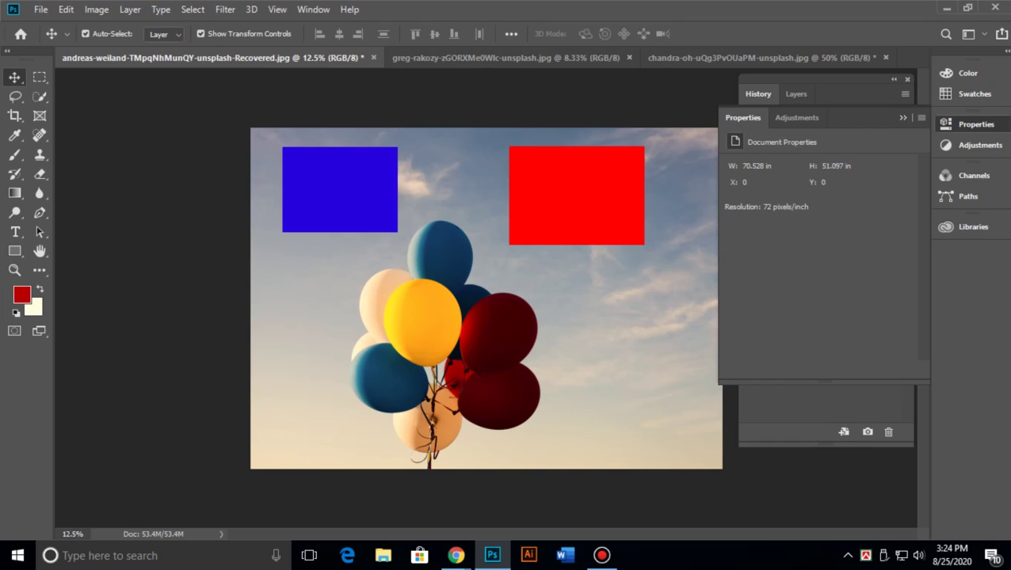
Dock the Properties and Adjustments group in its own column, revert the photo to its original history snapshot, and show its layers.
drag(743, 118, 971, 72)
click(824, 119)
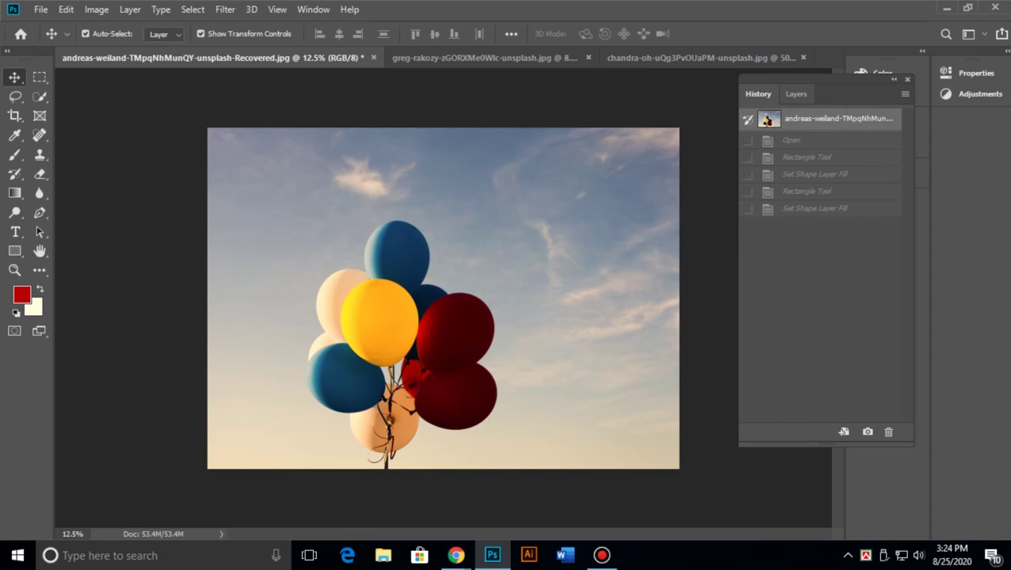
click(796, 94)
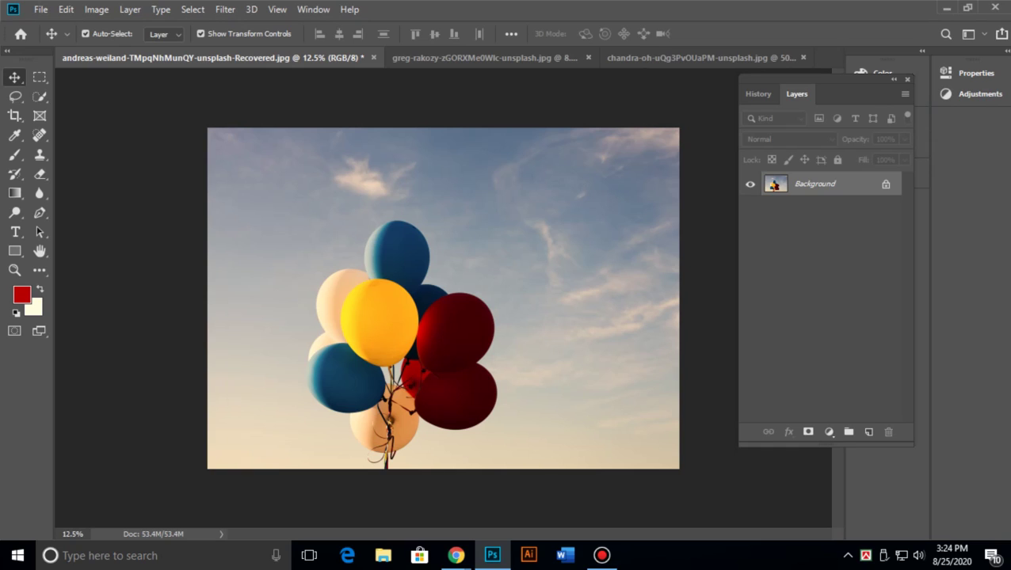
click(758, 94)
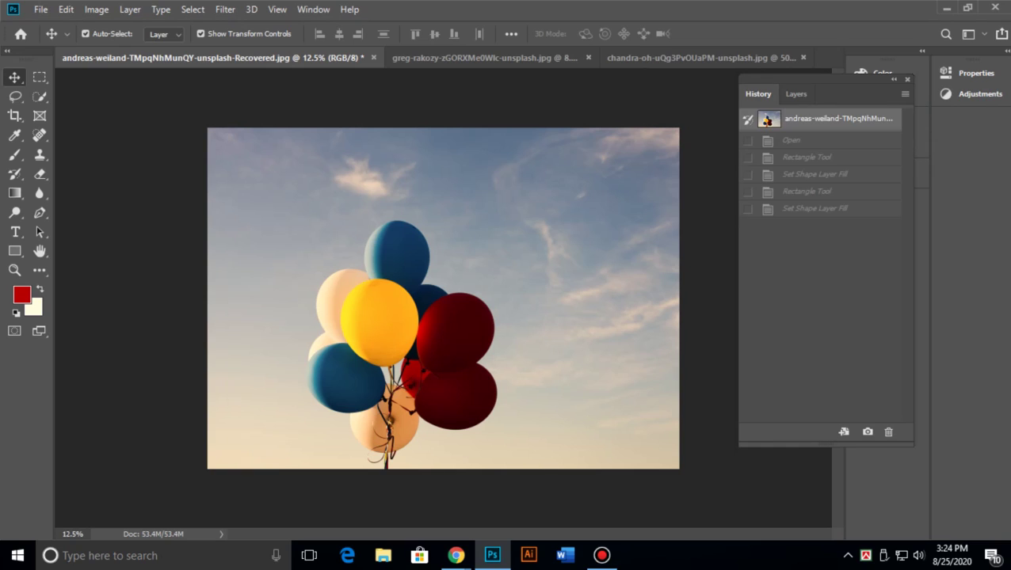
click(797, 94)
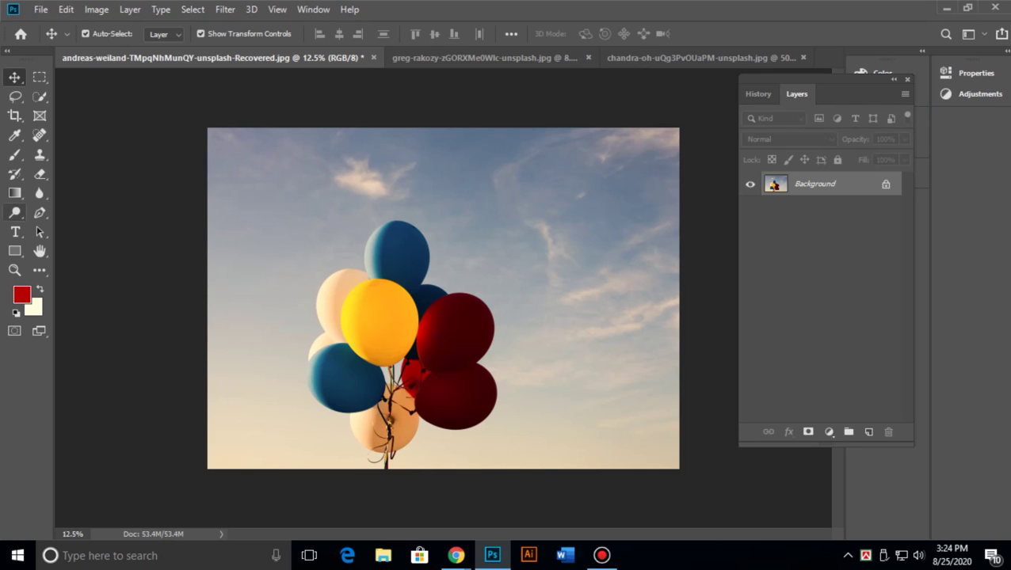
Draw a rectangle shape about 1265 by 1017 px in the photo's upper left sky and fill it red.
key(u)
drag(238, 148, 355, 242)
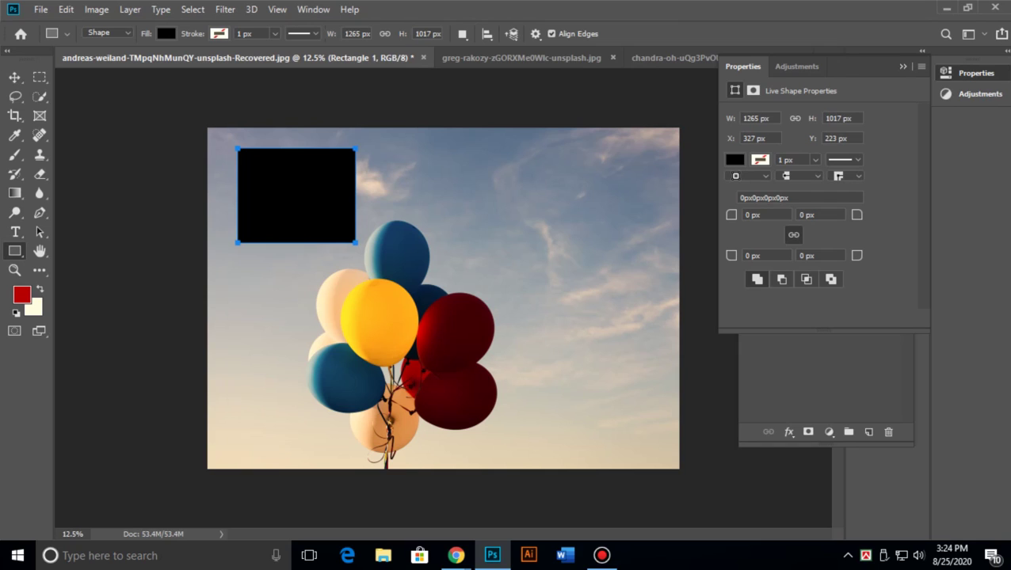
click(735, 159)
click(738, 254)
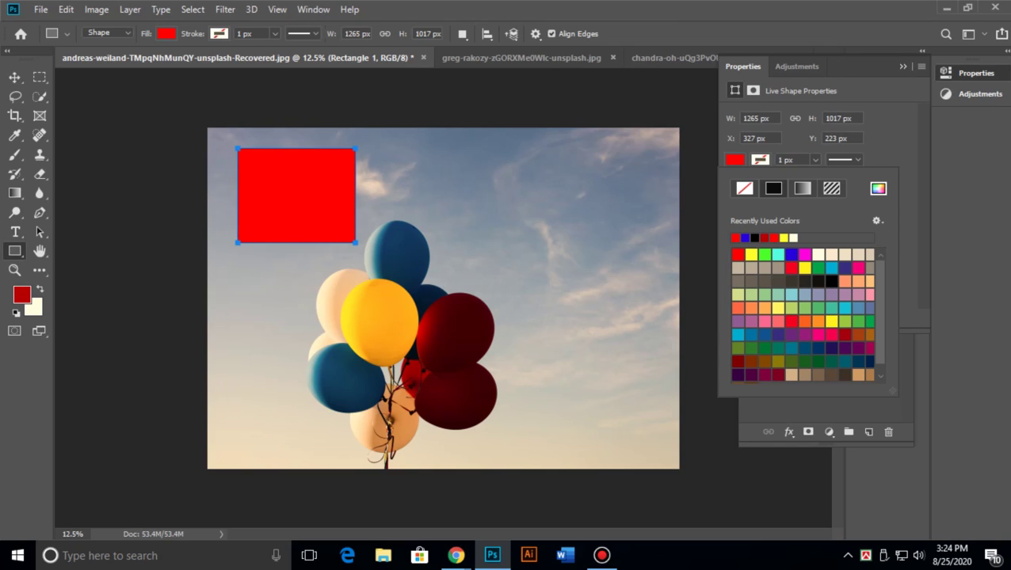
Move the red rectangle slightly to the right and duplicate it straight across to the upper right sky at about X 3046 px.
key(v)
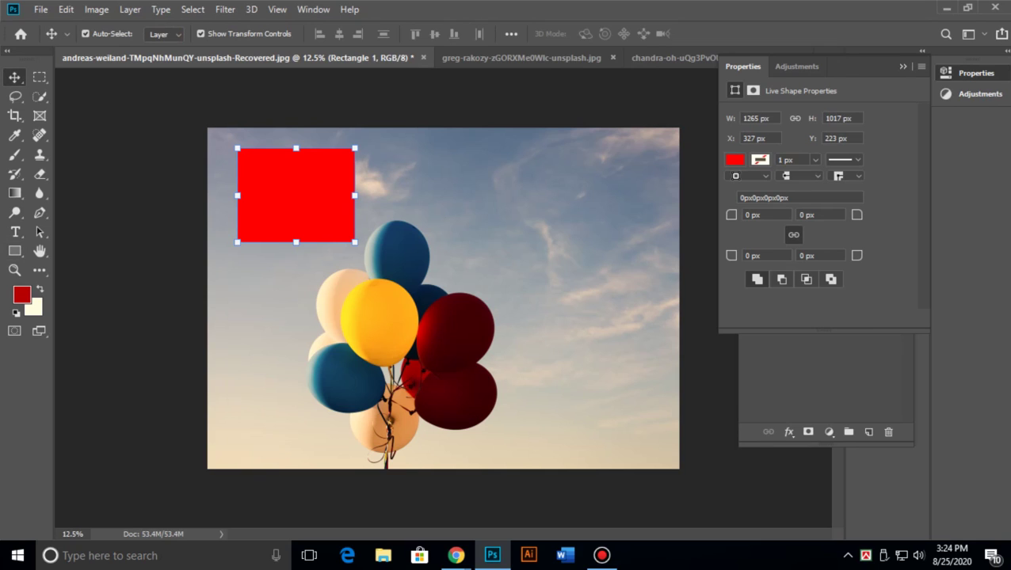
mouse_move(295, 195)
mouse_down()
mouse_move(338, 195)
mouse_move(312, 195)
mouse_up()
key(super)
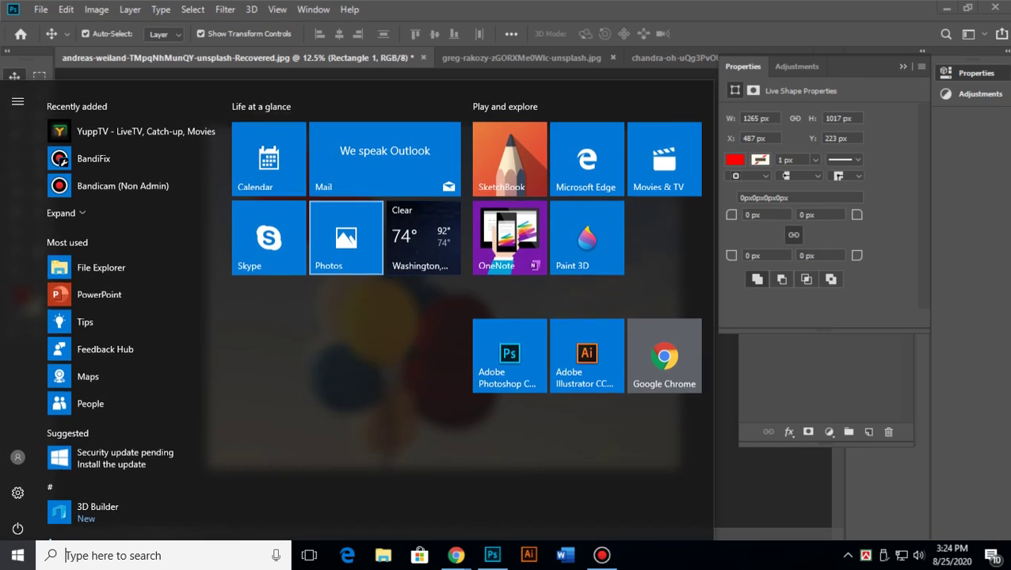
key(Escape)
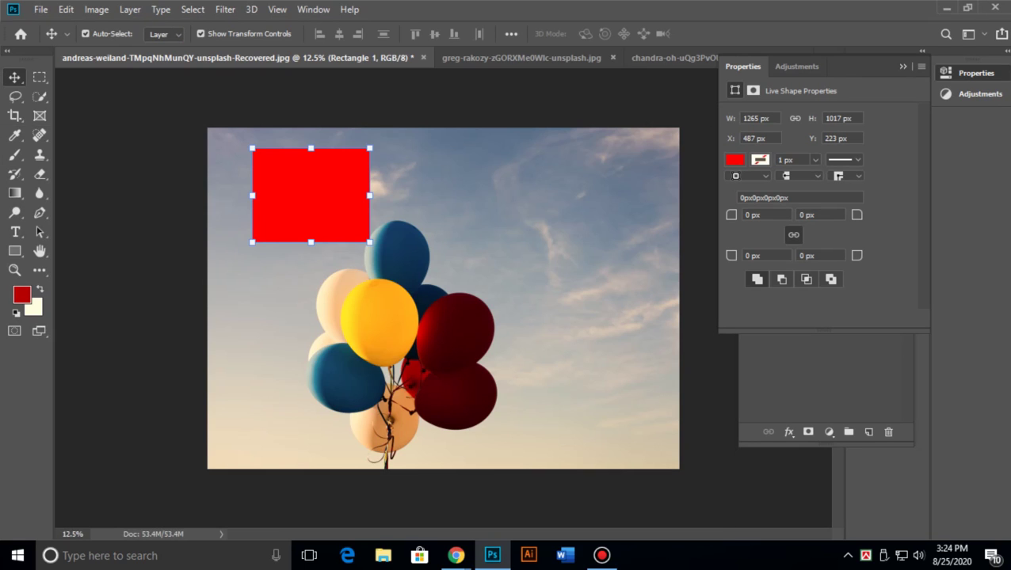
drag(312, 195, 549, 195)
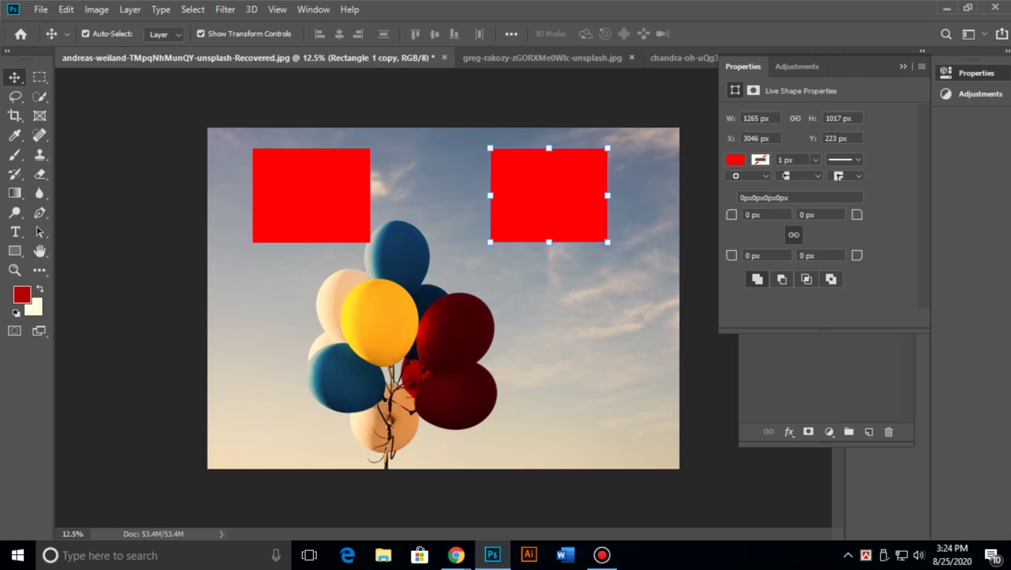
Change the duplicated rectangle's fill to blue and deselect it.
click(735, 159)
click(745, 237)
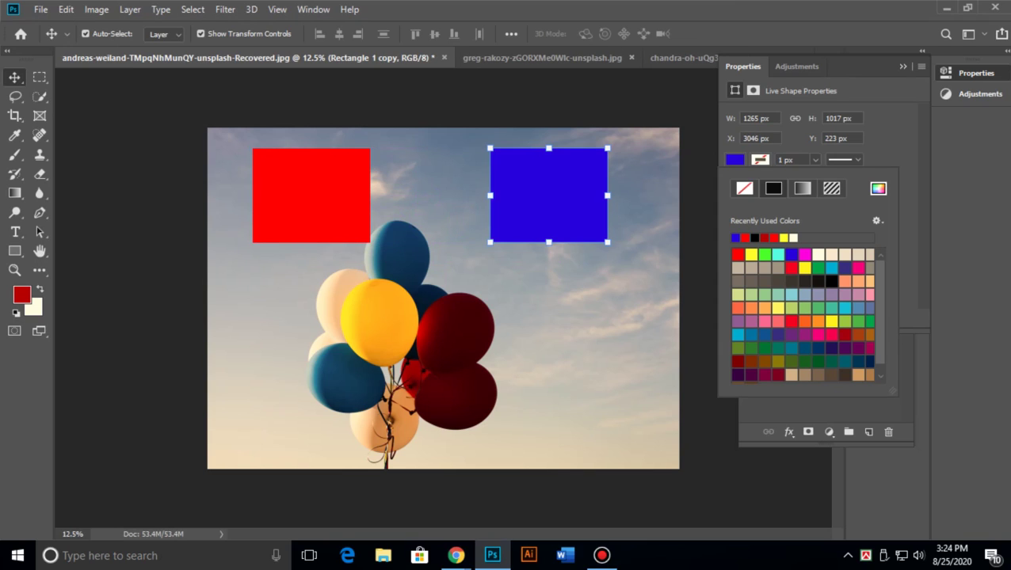
key(Escape)
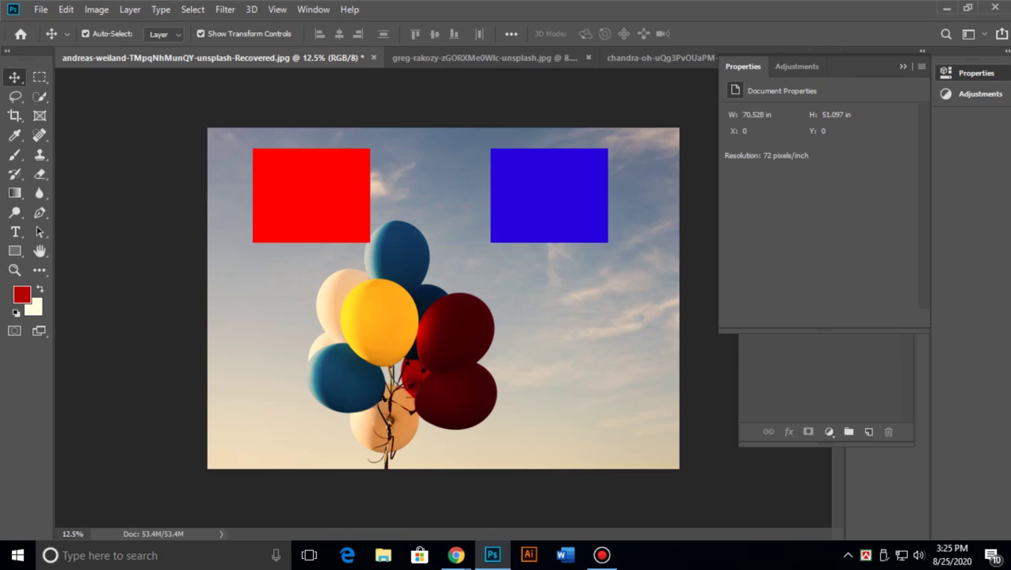
Duplicate the blue rectangle straight across to the photo's upper right sky and fill the copy with bright yellow.
click(797, 66)
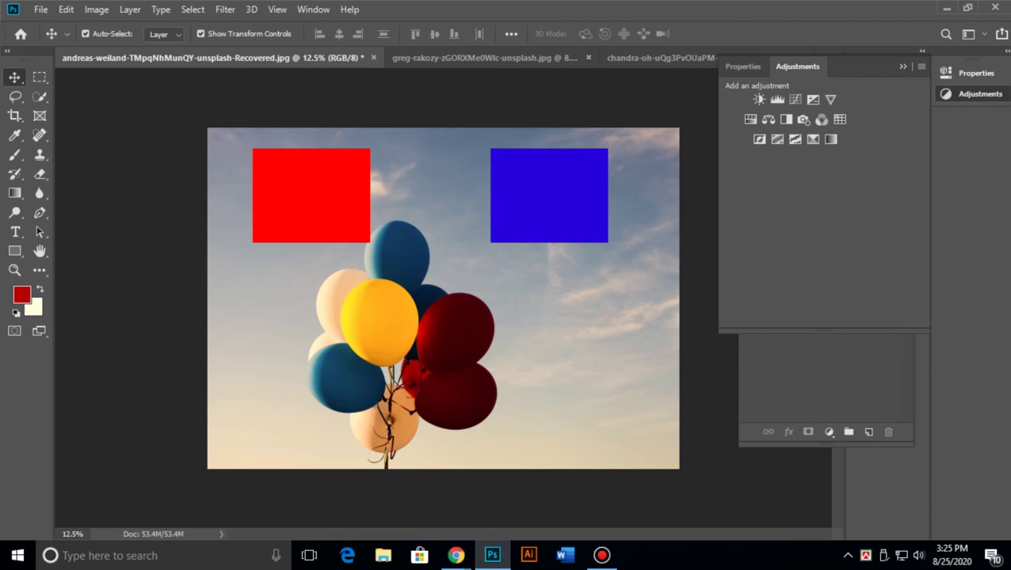
drag(797, 66, 621, 311)
drag(622, 181, 675, 179)
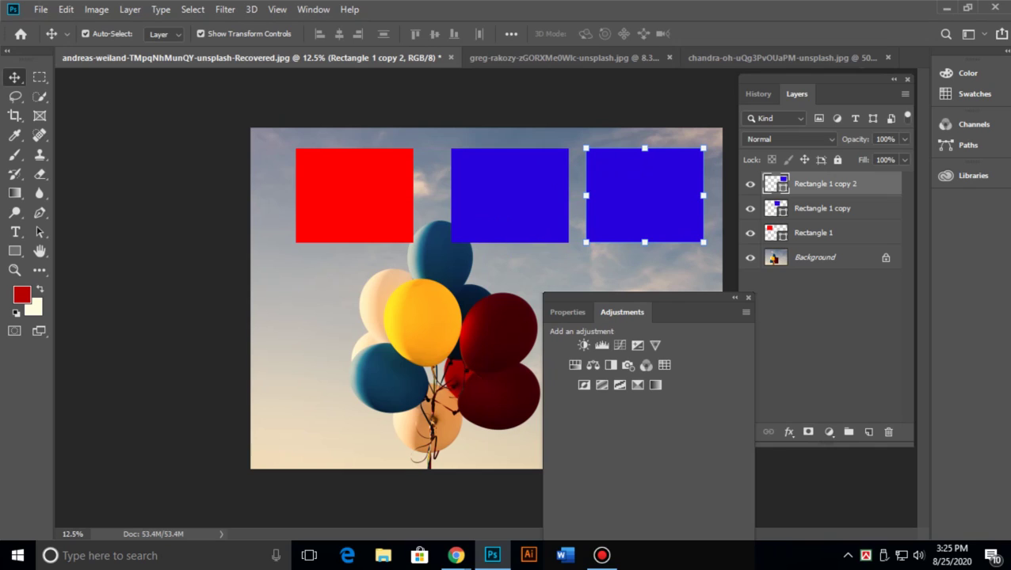
click(559, 406)
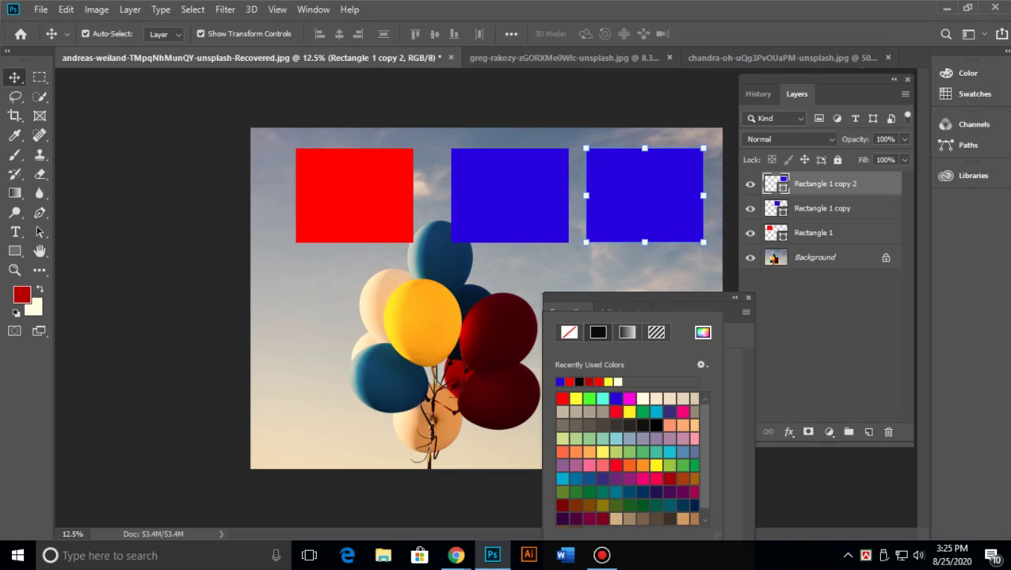
click(576, 399)
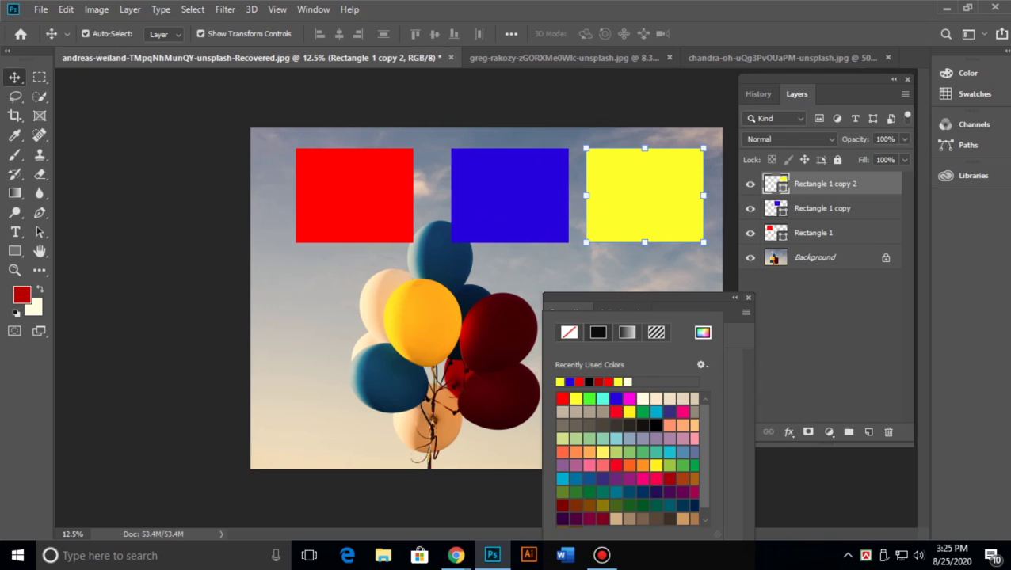
click(748, 297)
click(819, 333)
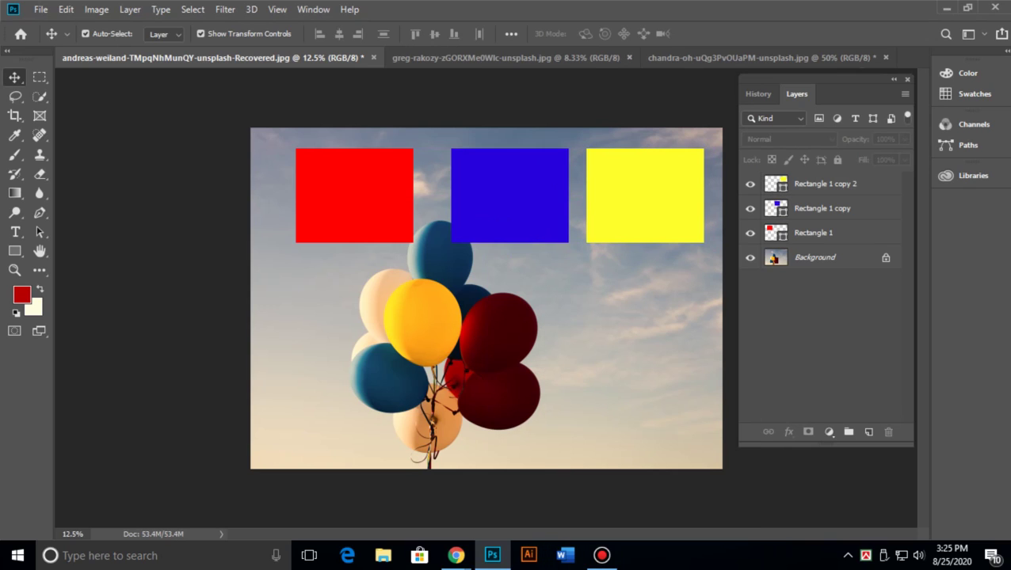
Select the background together with the three rectangle layers and merge them all into one layer.
click(816, 257)
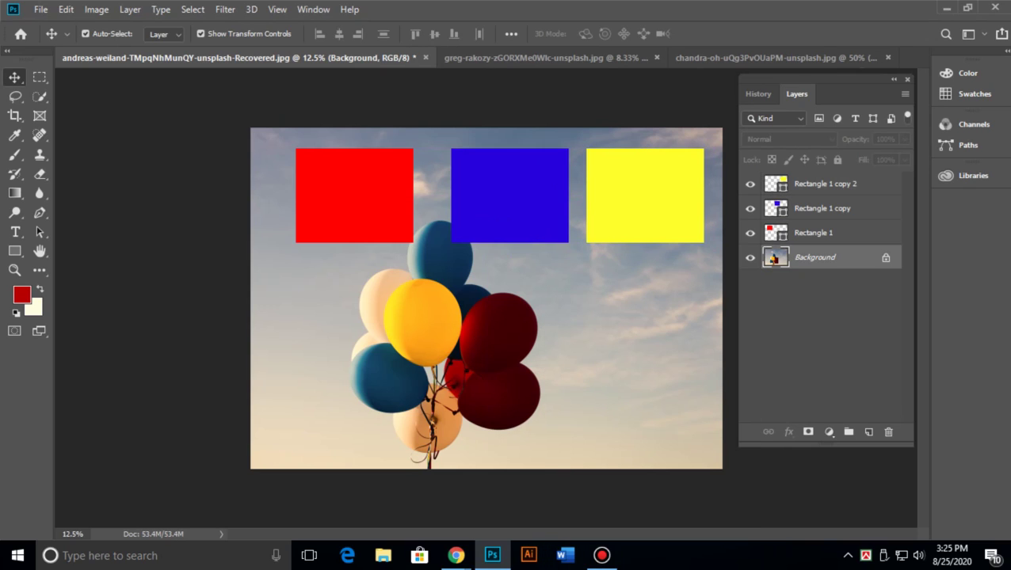
key(ctrl+alt+a)
right_click(832, 208)
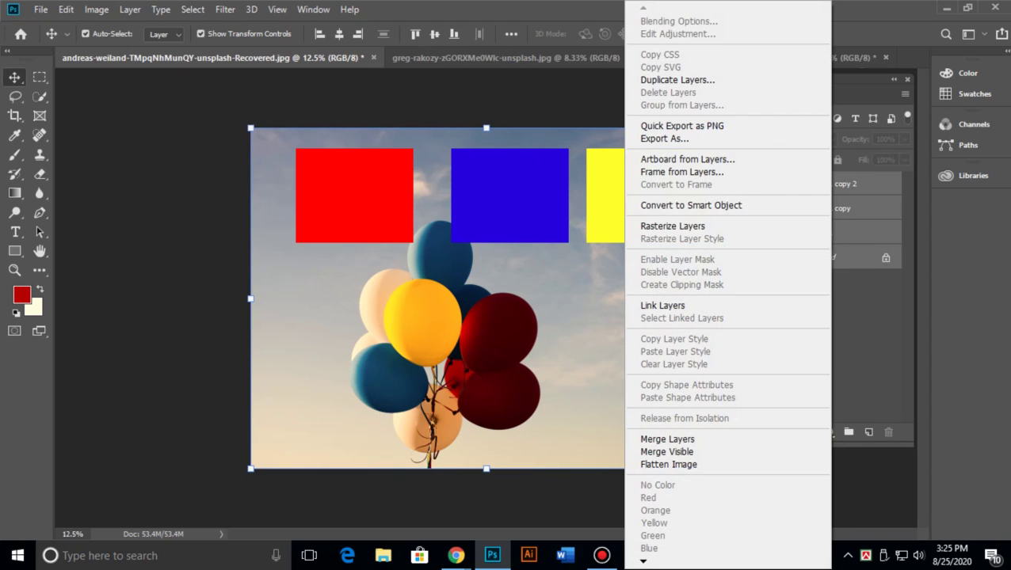
click(677, 439)
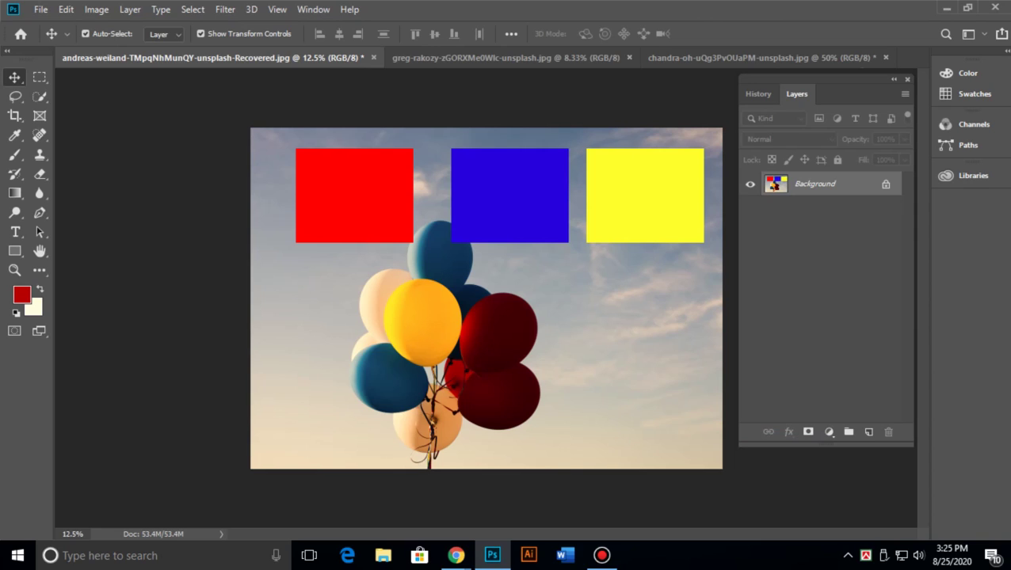
Convert the merged image from RGB to CMYK Color mode.
click(96, 9)
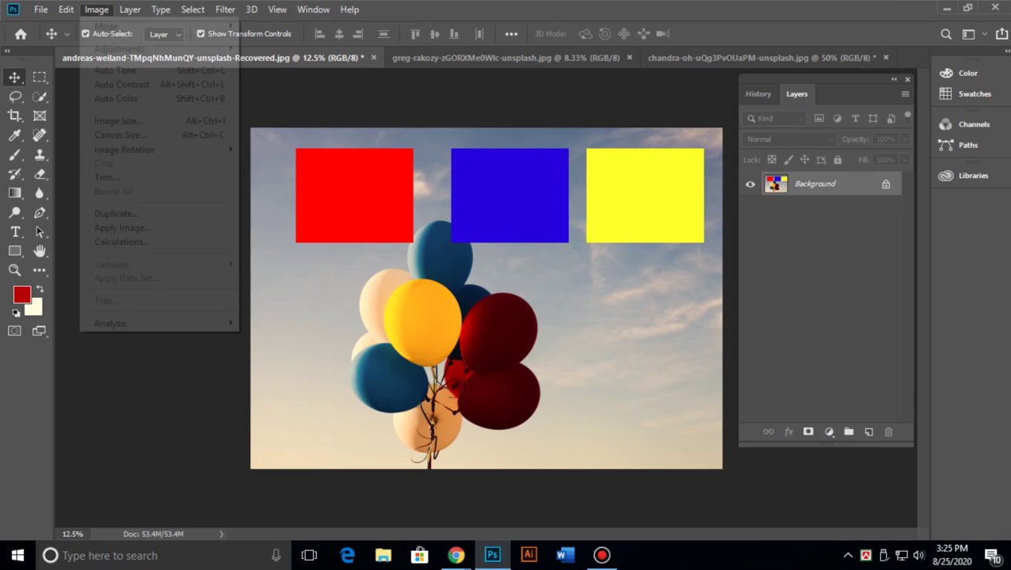
mouse_move(119, 48)
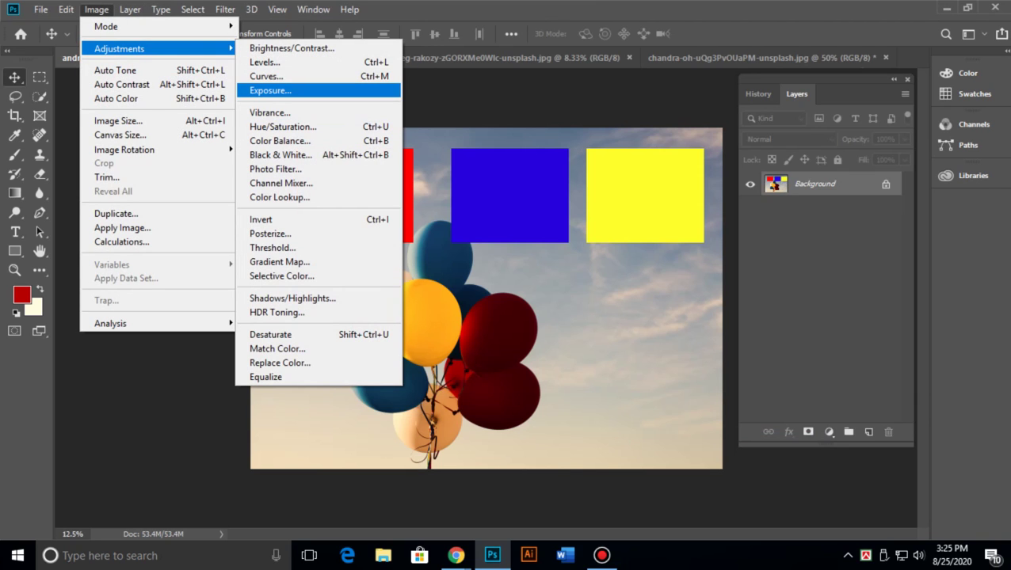
mouse_move(119, 26)
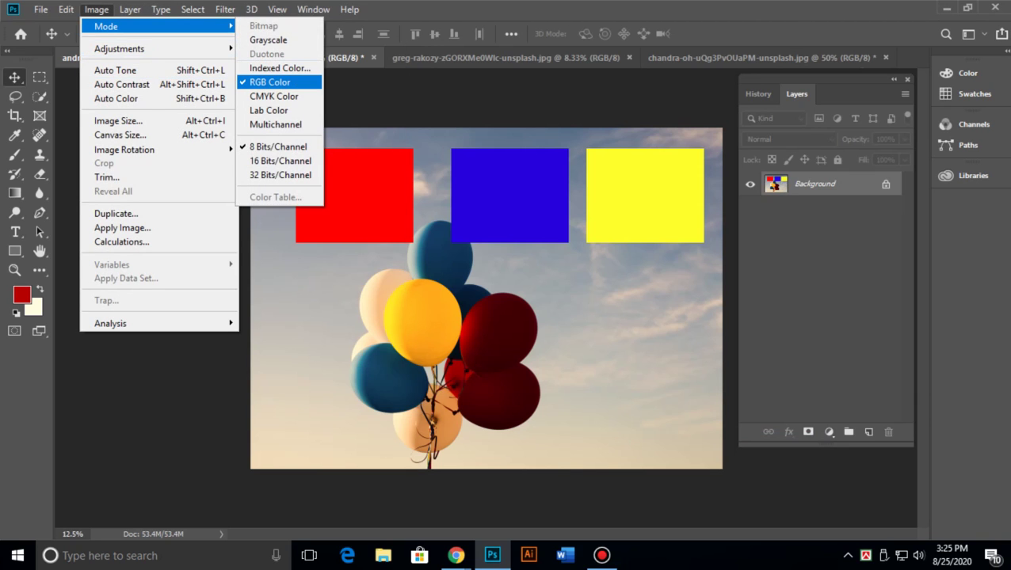
click(273, 96)
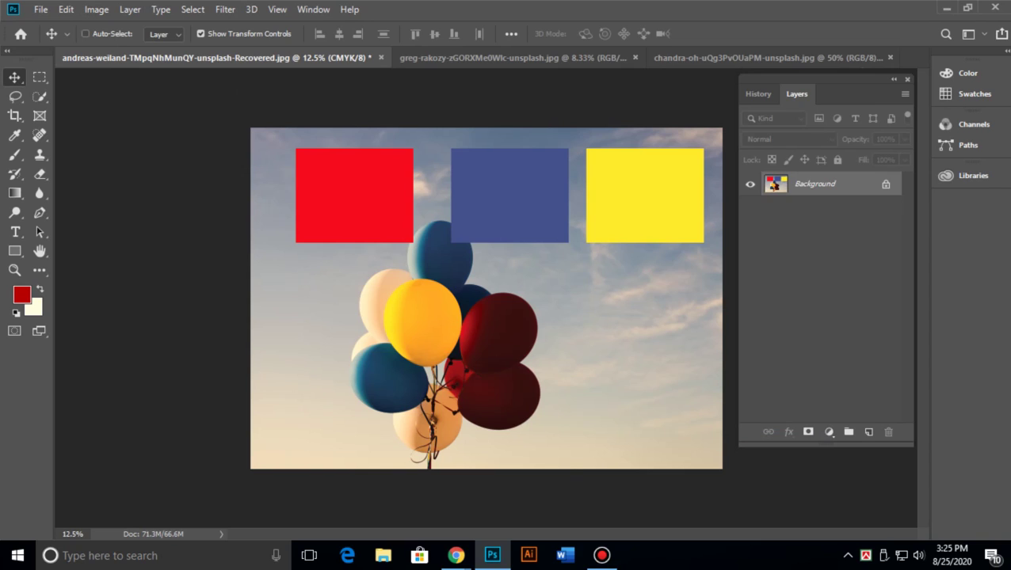
Compare the CMYK and RGB colors by undoing and redoing the conversion, and undo back to the separate rectangle layers.
key(ctrl+z)
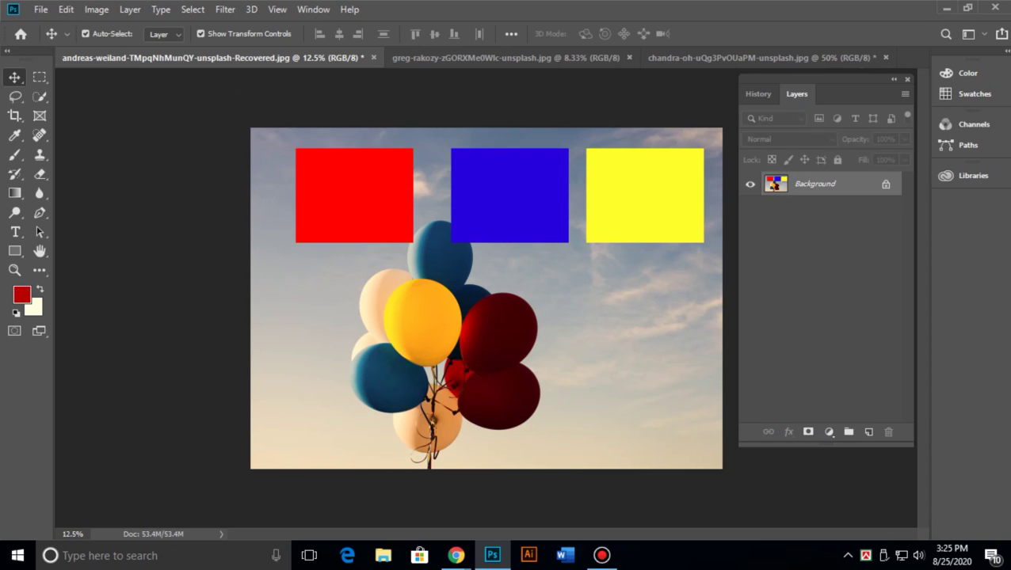
key(ctrl+shift+z)
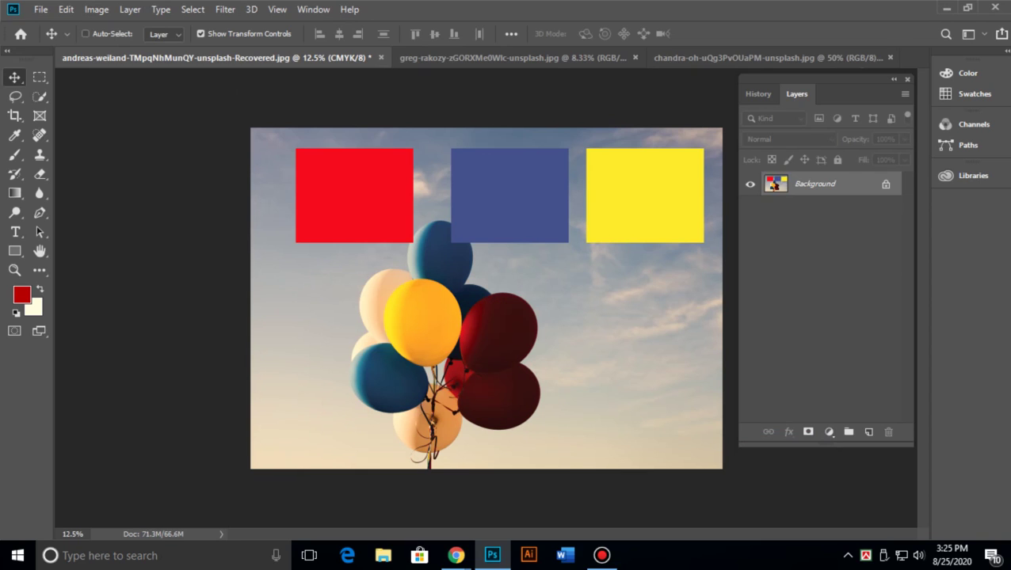
key(ctrl+z)
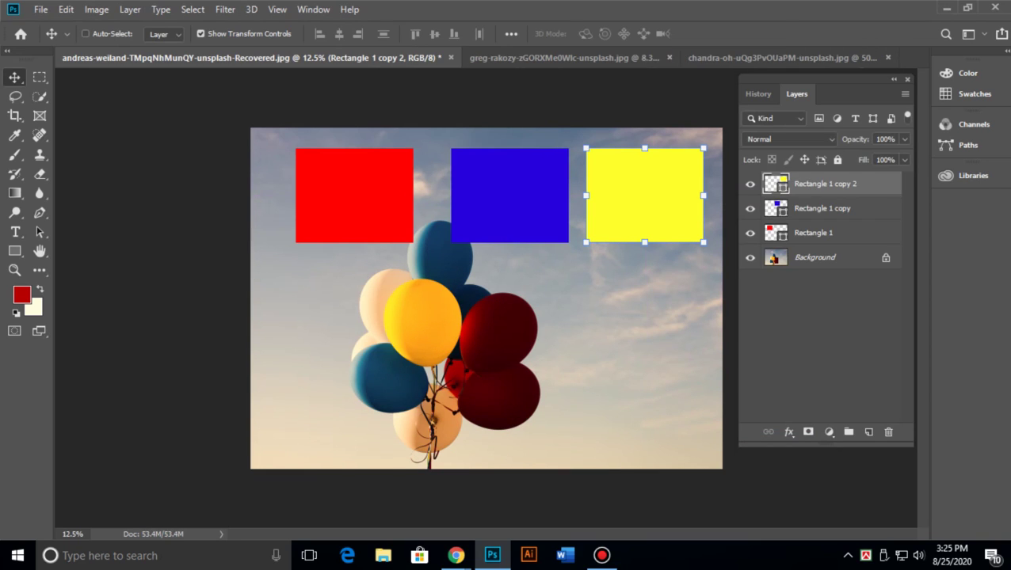
key(ctrl+shift+z)
key(ctrl+z)
key(ctrl)
key(ctrl+z)
Stack the blue rectangle below the yellow one and the red rectangle below the blue one.
drag(524, 154, 671, 247)
drag(372, 159, 654, 357)
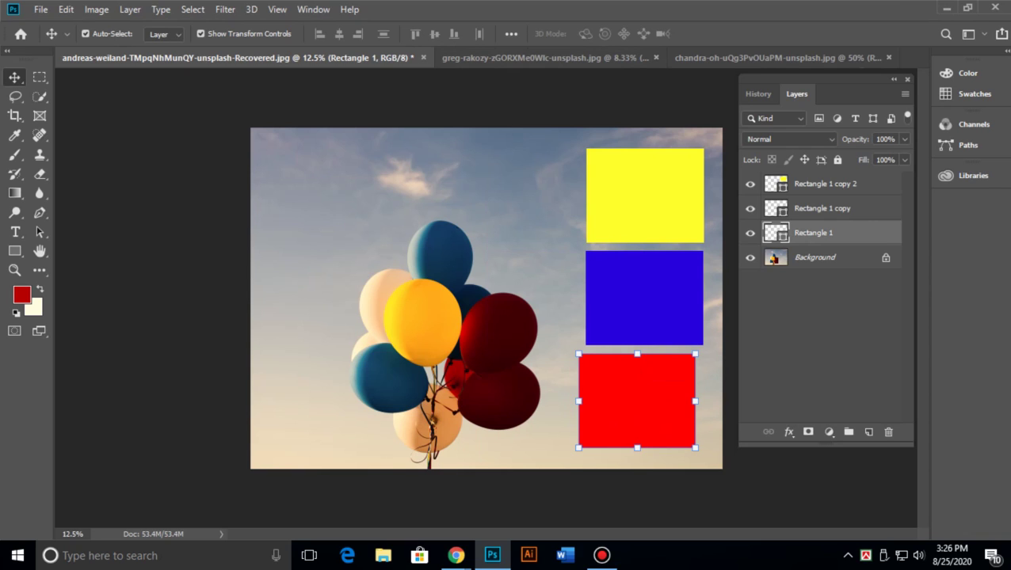
Convert the image with the stacked rectangles to CMYK Color mode, flattening its layers.
click(96, 8)
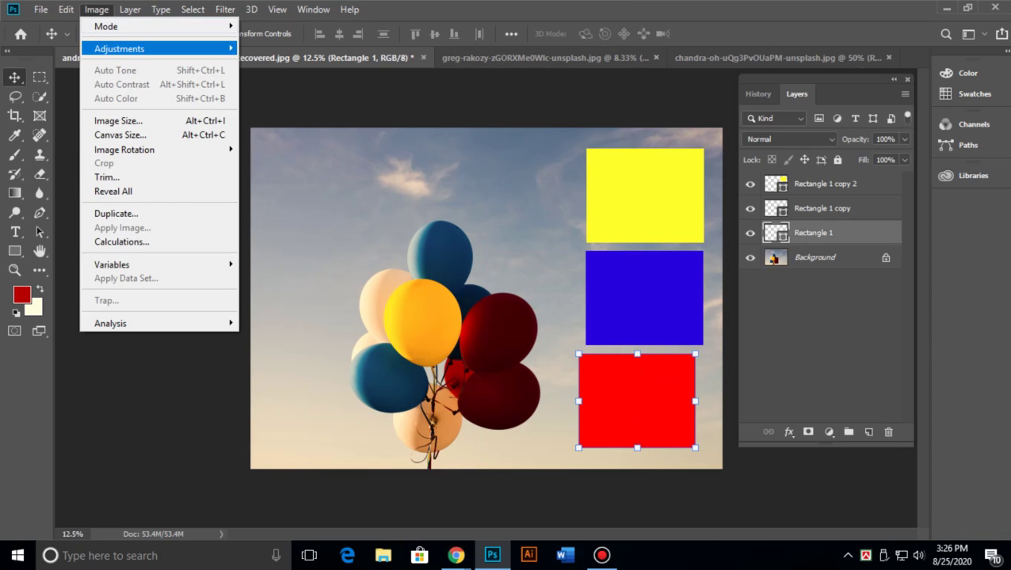
mouse_move(119, 49)
mouse_move(105, 26)
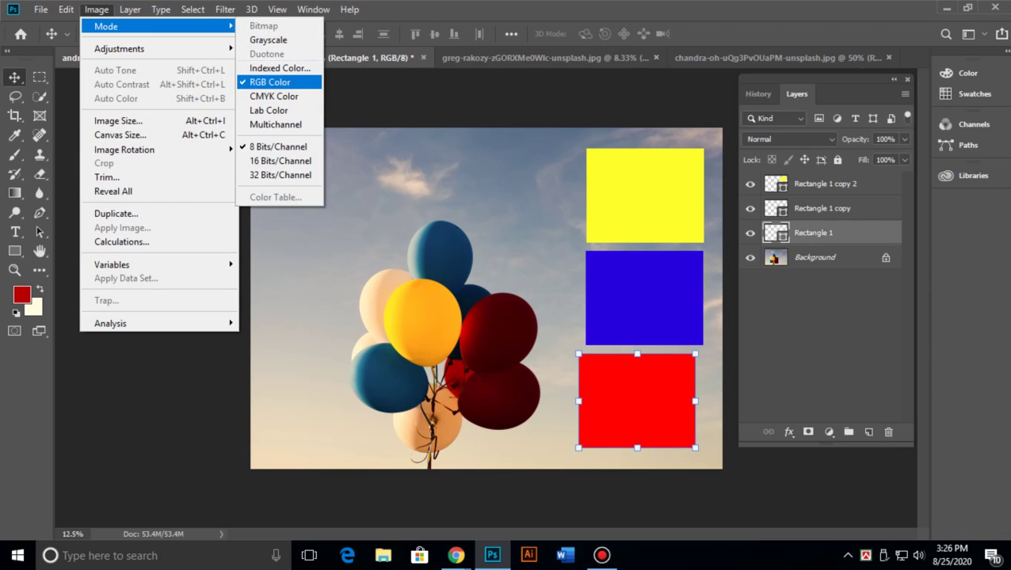
click(266, 97)
key(Return)
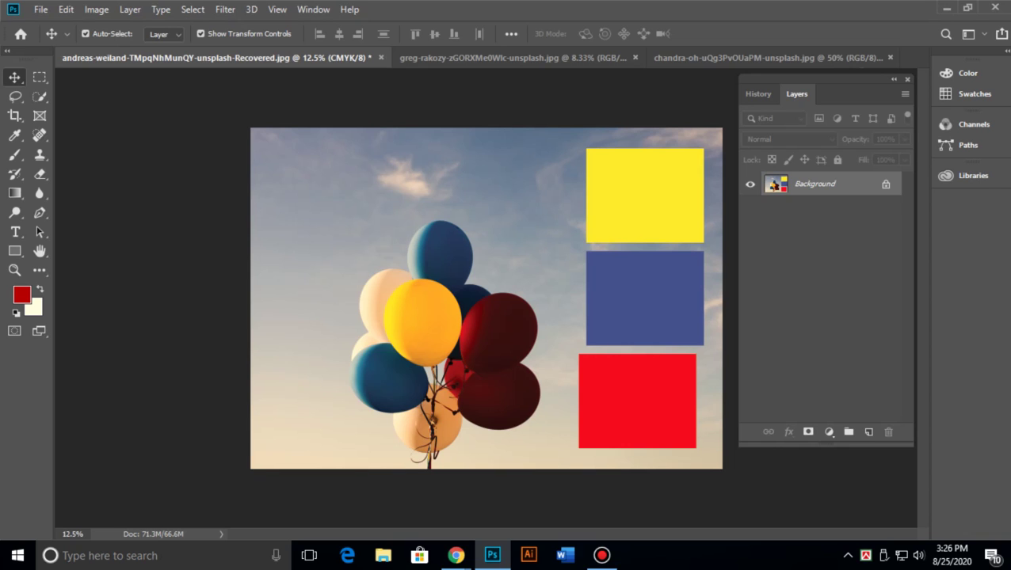
key(alt+i)
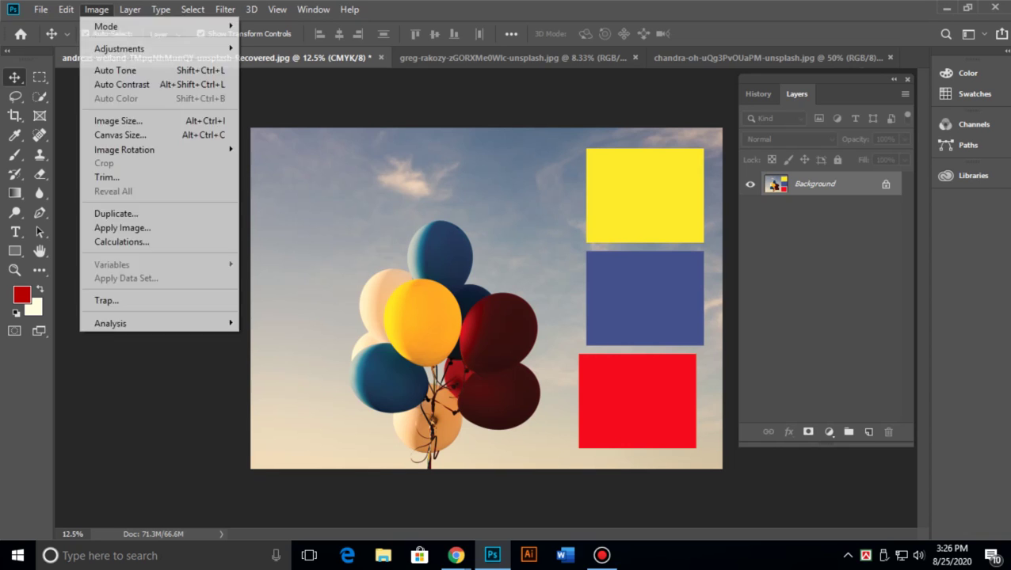
key(Down)
key(Down)
key(Right)
key(Down)
key(Down)
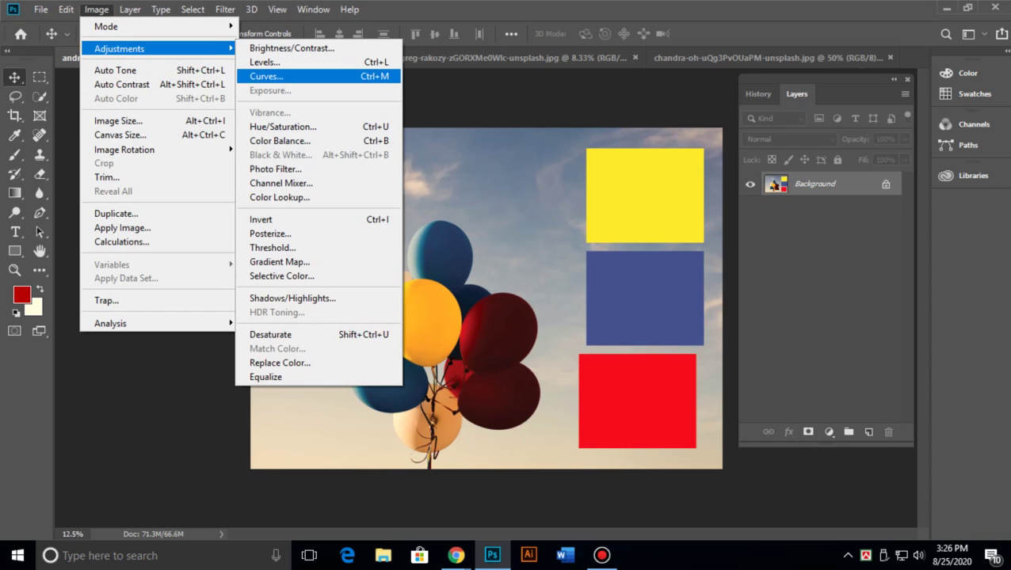
key(Left)
key(Up)
key(Right)
key(Down)
key(Down)
key(Down)
key(Down)
key(Down)
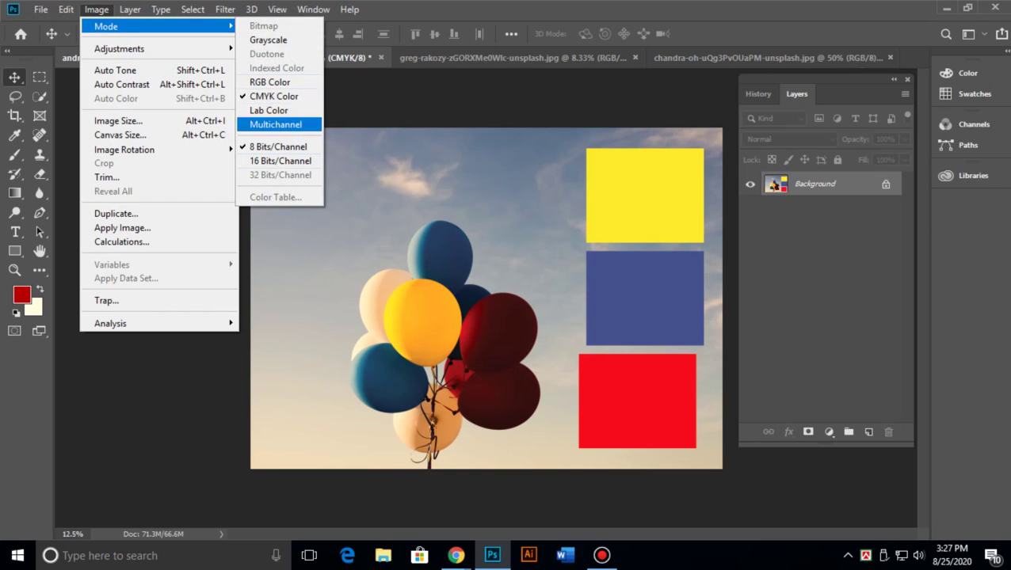
key(Up)
key(Up)
key(Up)
key(Up)
key(Down)
key(Down)
key(Down)
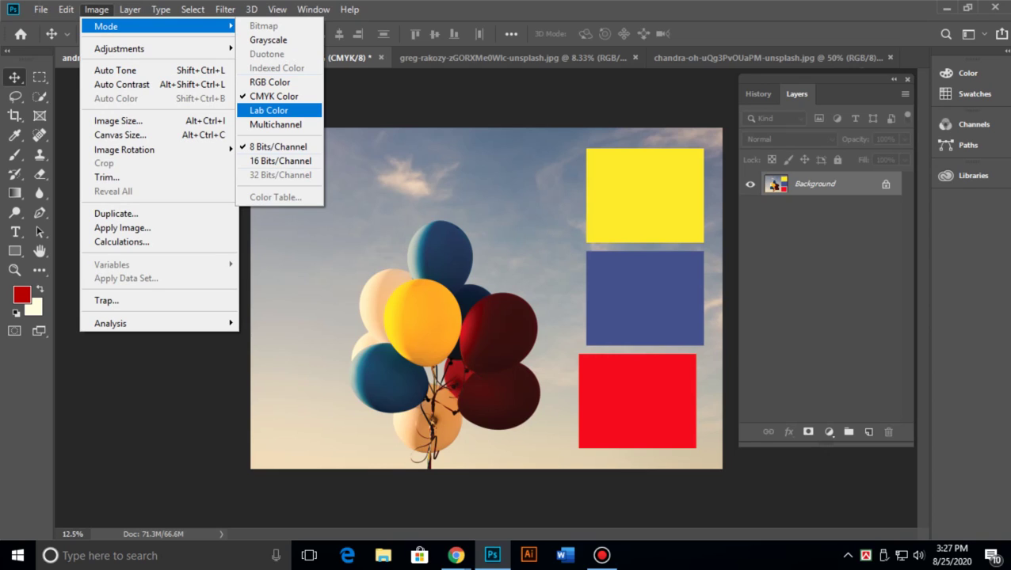
key(Down)
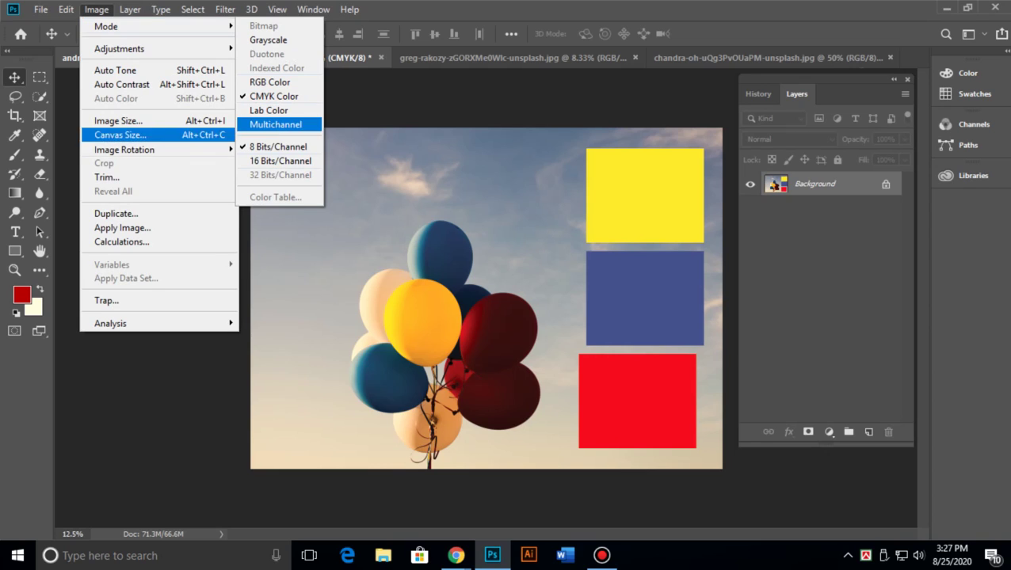
key(Left)
key(Down)
key(Down)
key(Down)
key(Down)
key(Down)
key(Up)
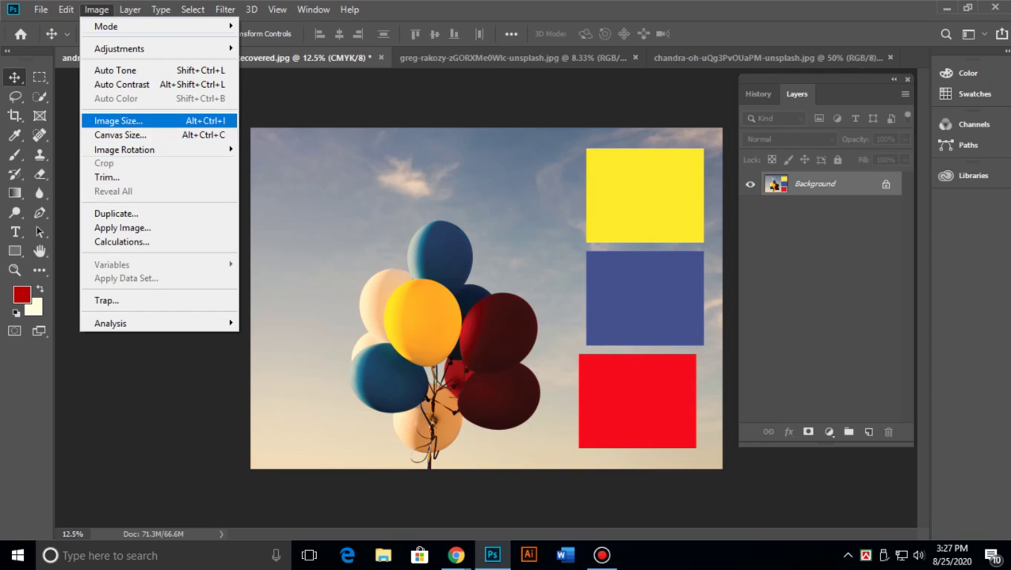
key(Down)
key(Up)
key(Down)
key(Up)
key(Down)
key(Up)
key(Down)
key(Down)
key(Up)
key(Up)
key(Down)
key(Up)
key(Down)
key(Up)
key(Down)
key(Up)
key(Down)
key(Up)
key(Down)
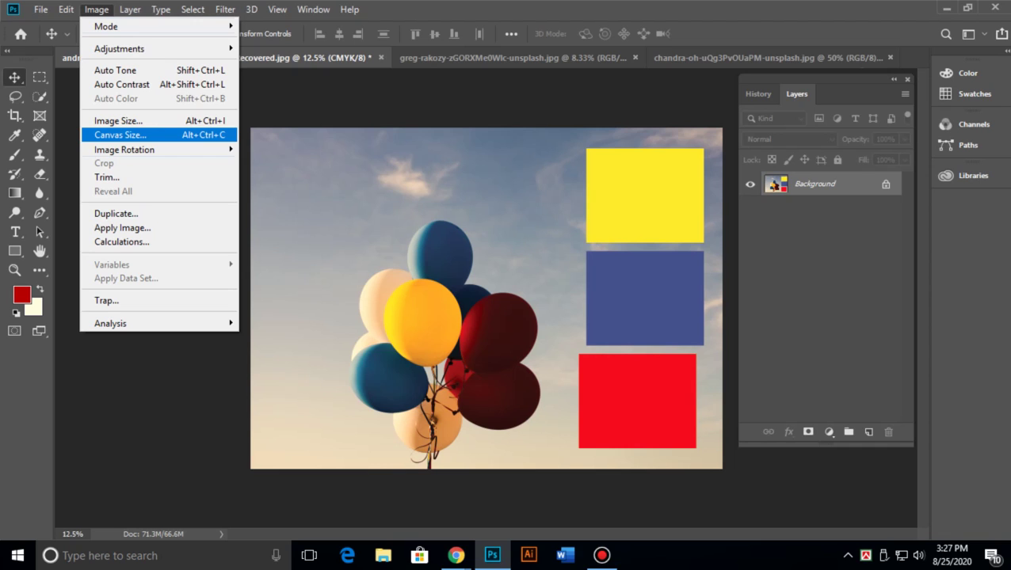
key(alt+w)
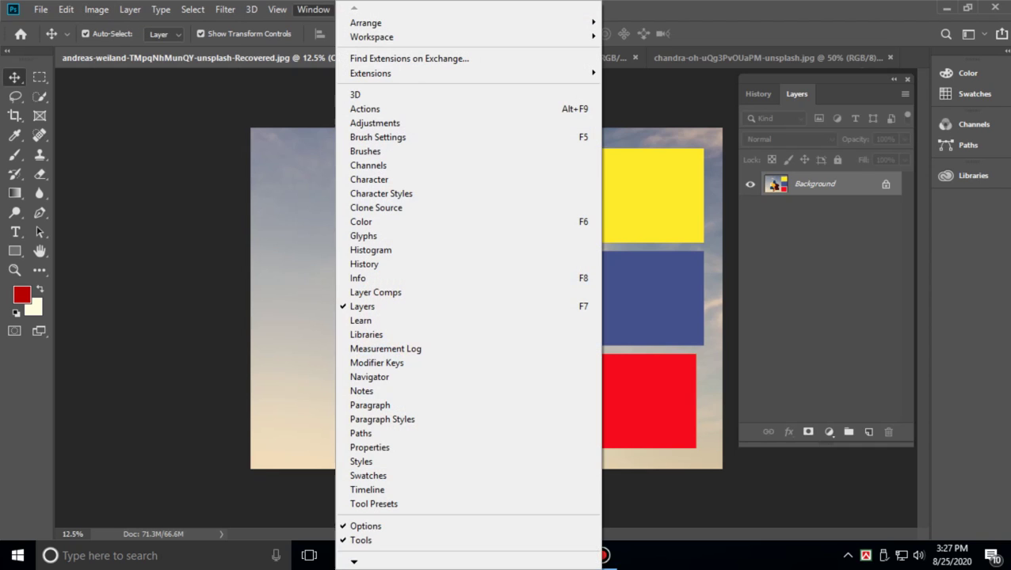
key(Escape)
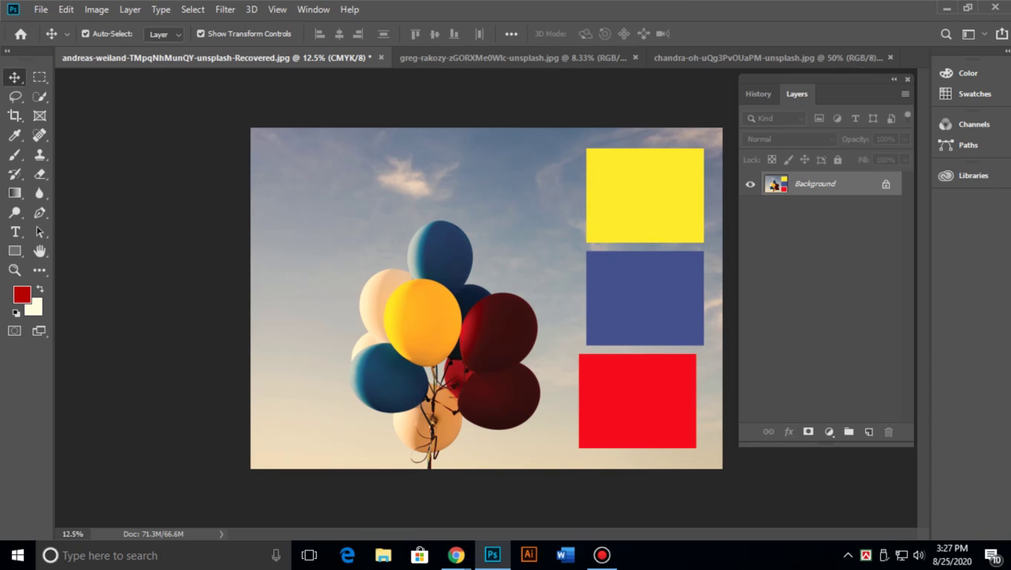
Extend the canvas below the photo and past its left edge with the Crop tool.
click(14, 115)
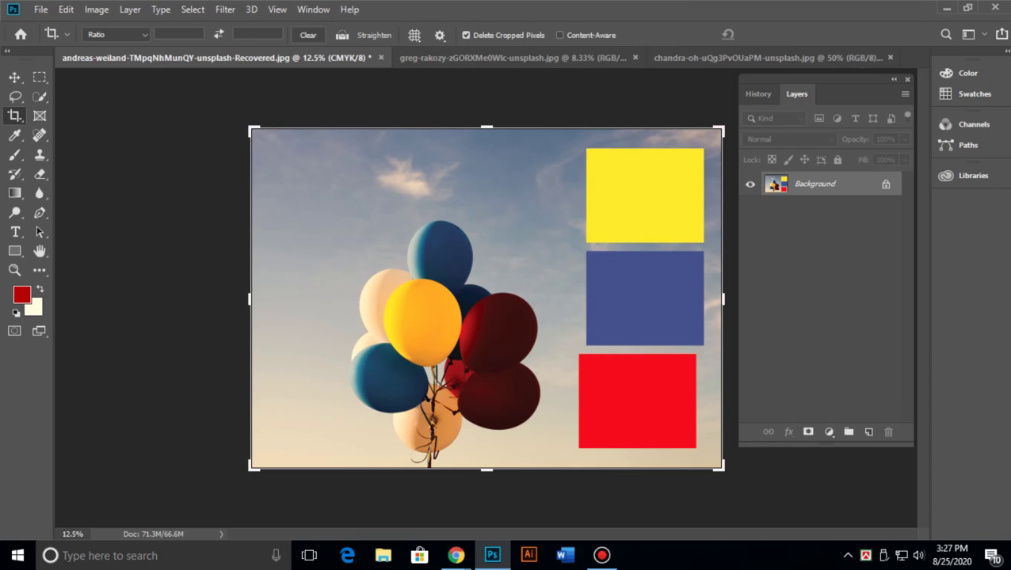
drag(486, 469, 487, 495)
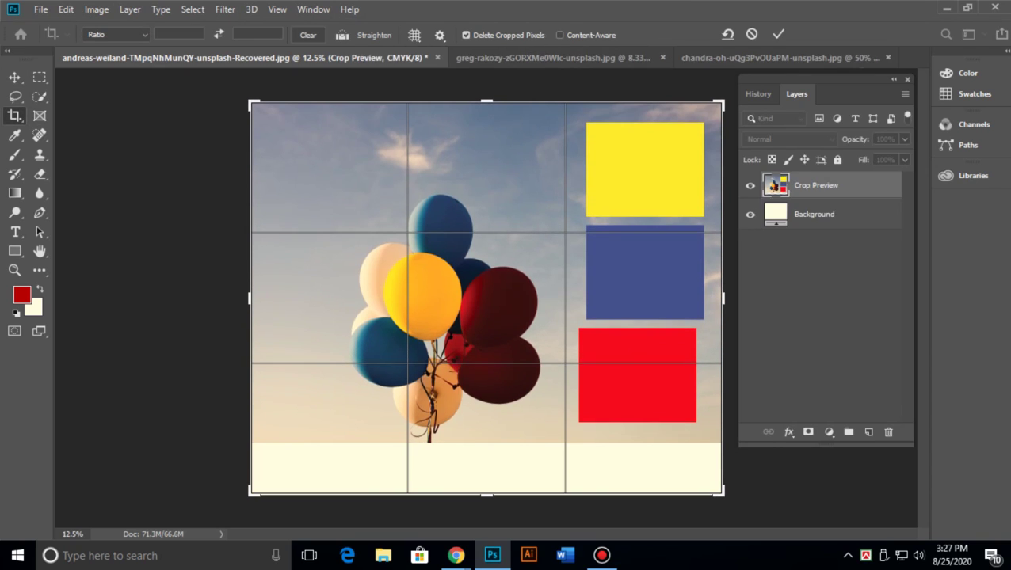
drag(251, 298, 224, 298)
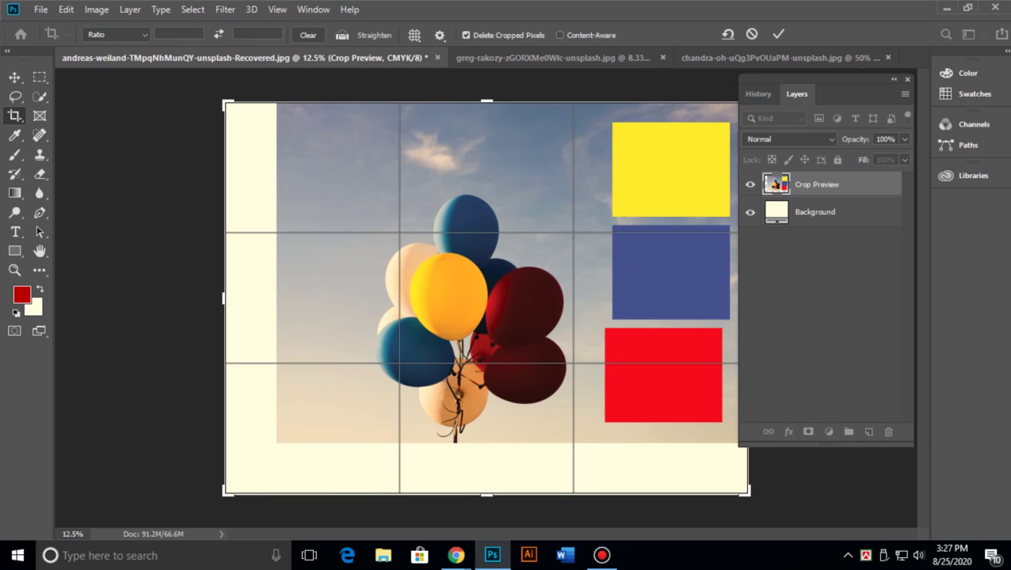
Compare the crop frame with and without the left extension, and shrink it back to the photo's original edges and apply it.
key(ctrl+z)
key(ctrl+shift+z)
key(ctrl+z)
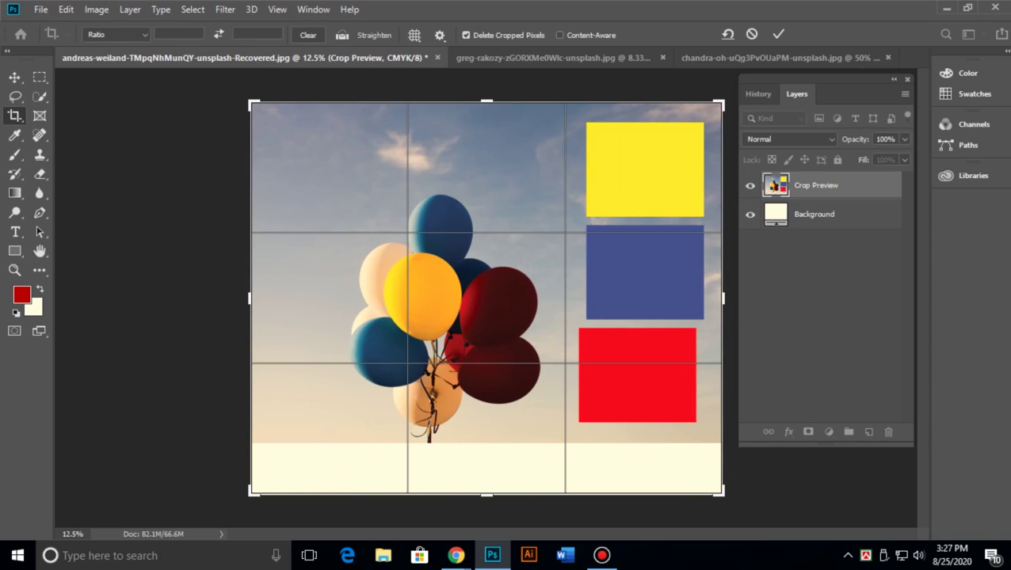
key(ctrl+shift+z)
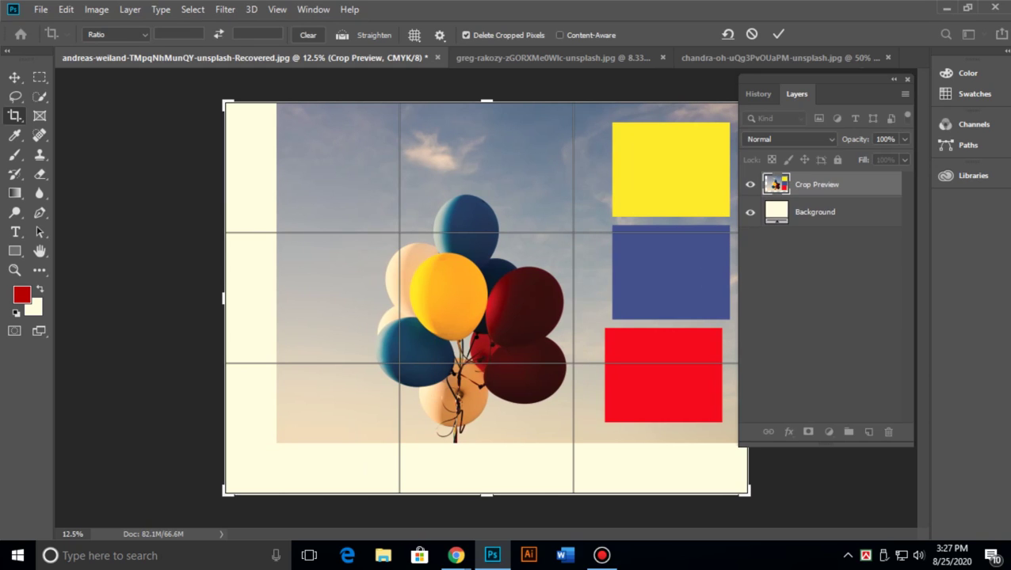
key(ctrl+z)
key(ctrl+shift+z)
drag(226, 493, 252, 468)
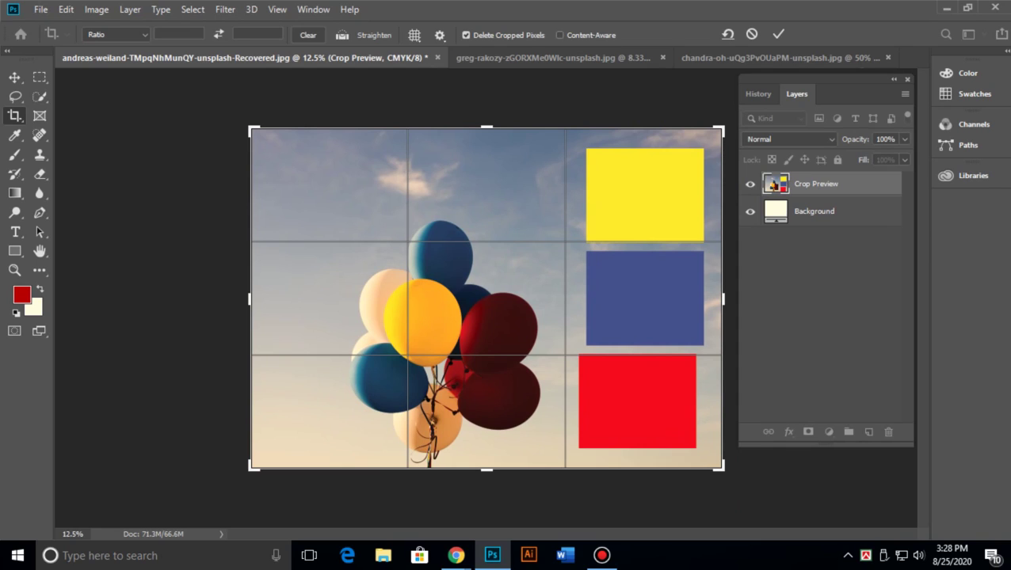
key(Return)
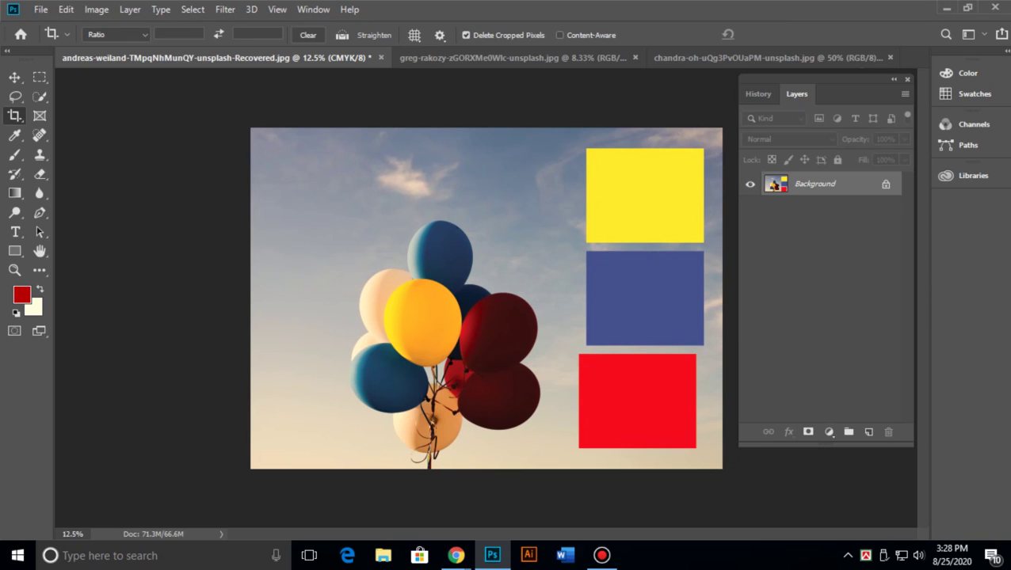
Place the gray dog photo as an embedded image, scaled to about 34% in the balloon photo's bottom-left corner.
click(41, 10)
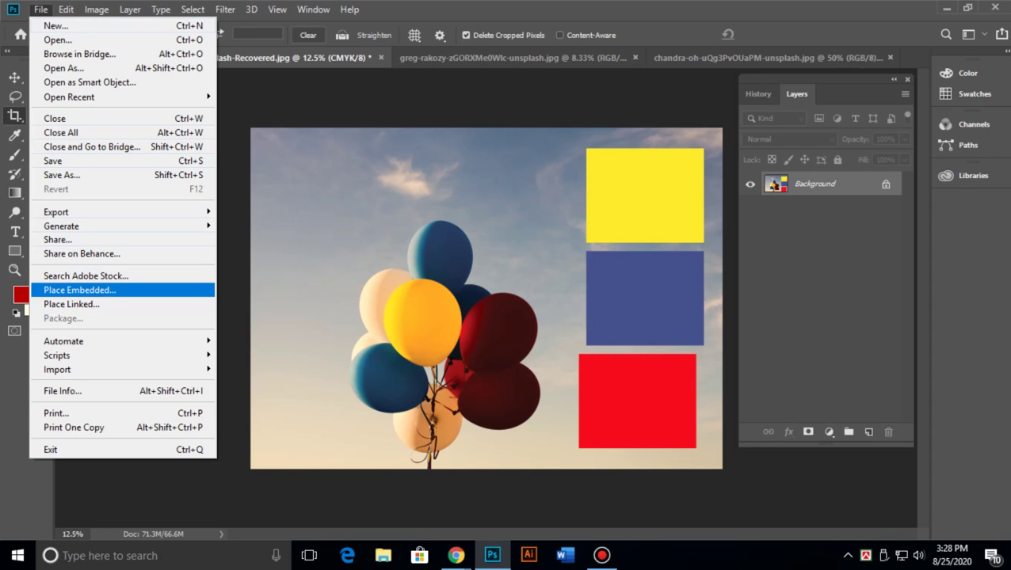
click(79, 290)
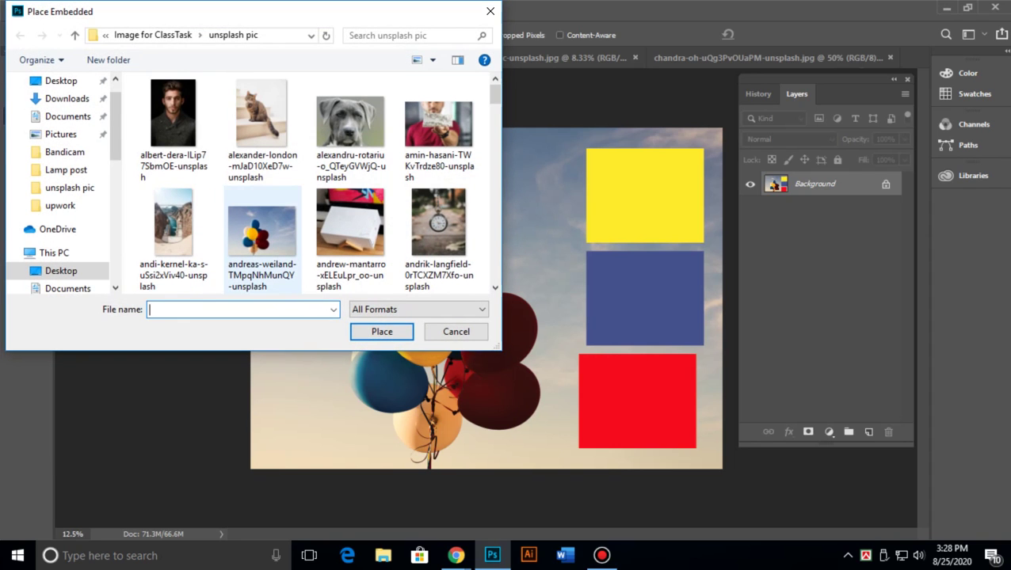
double_click(350, 123)
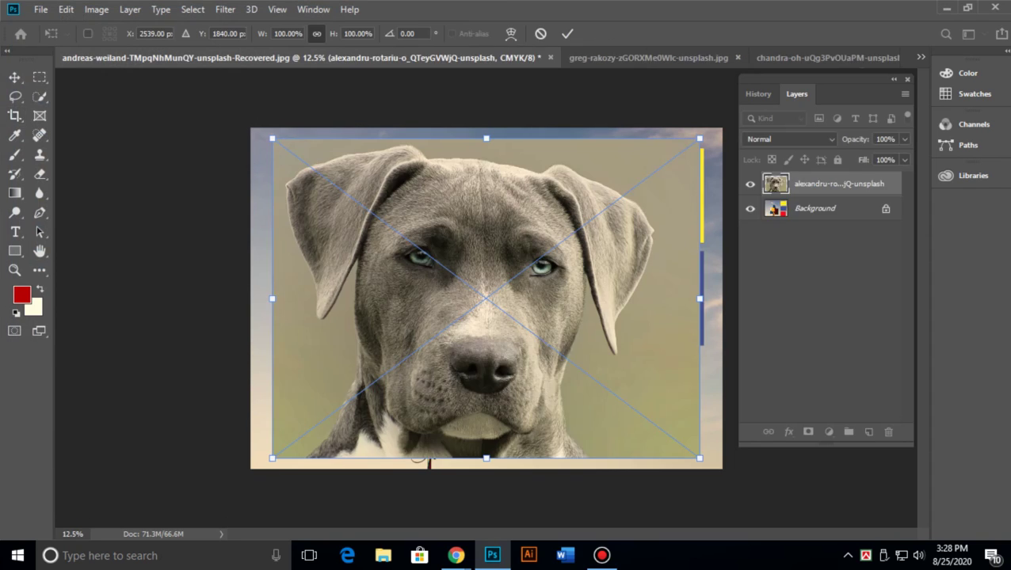
drag(611, 203, 589, 213)
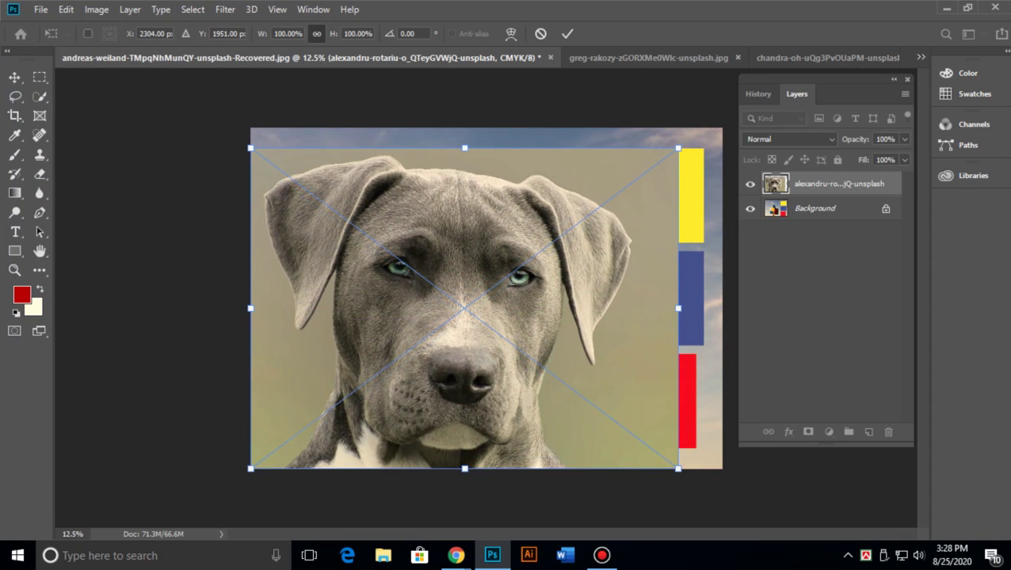
drag(678, 147, 395, 361)
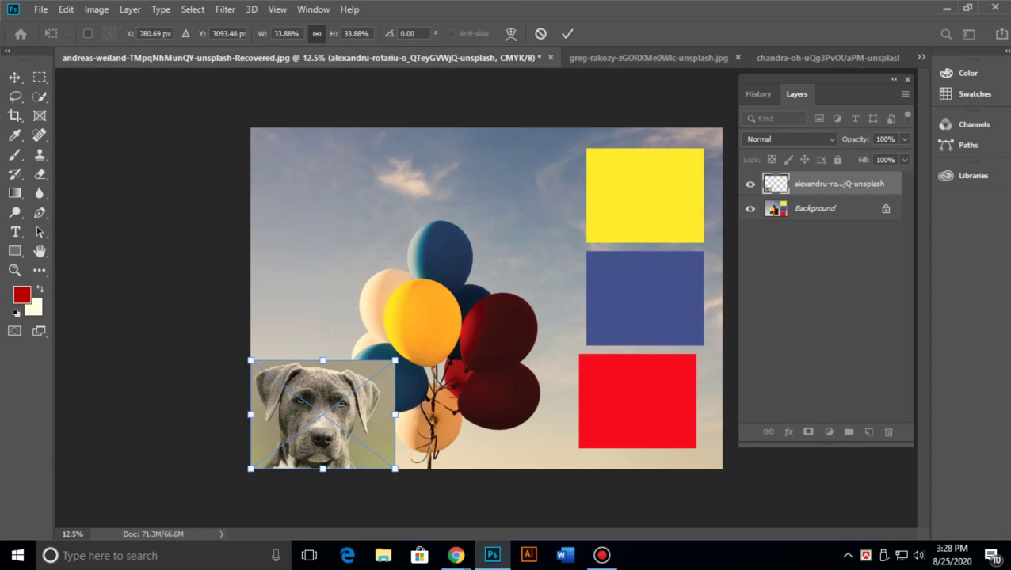
key(Return)
key(c)
drag(334, 433, 425, 248)
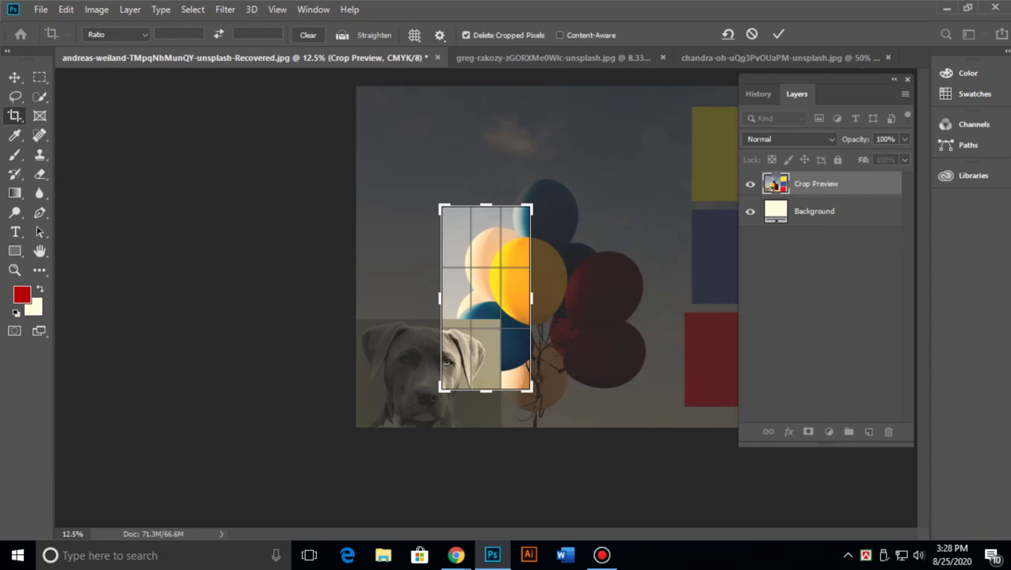
key(Escape)
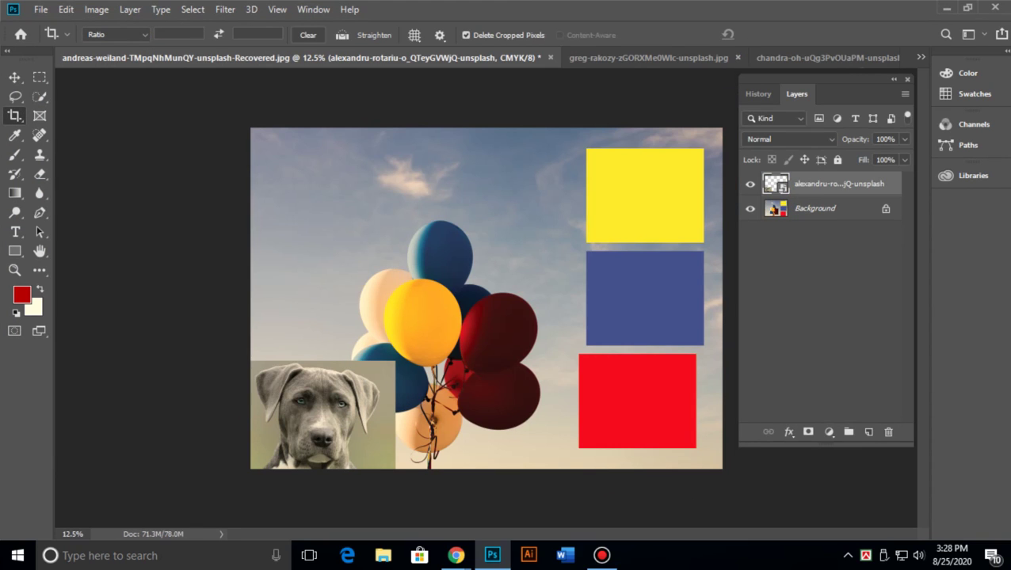
Enlarge the placed gray dog photo to about 81% and position it over the balloons.
key(v)
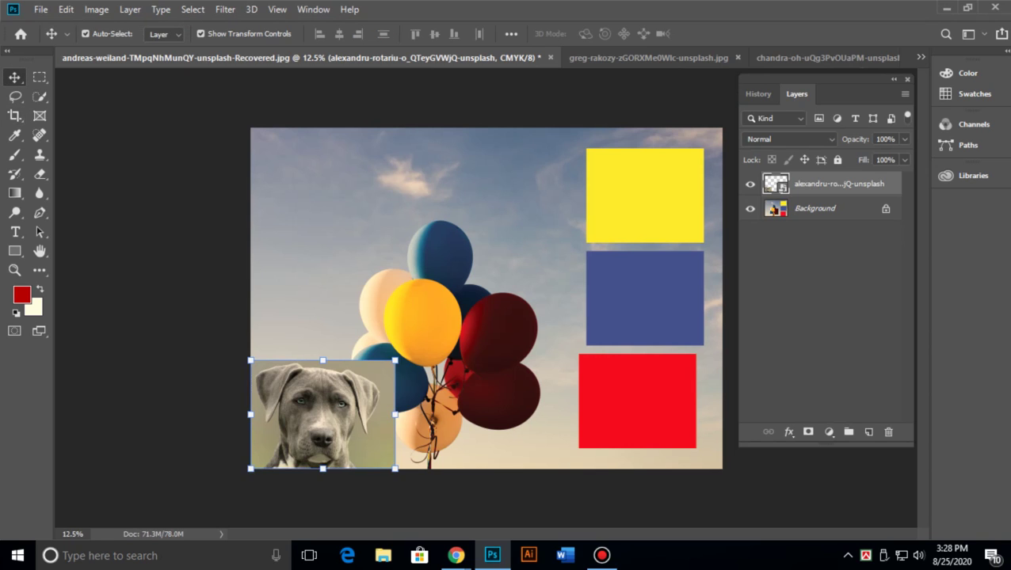
drag(322, 413, 399, 241)
key(ctrl+t)
drag(474, 300, 619, 393)
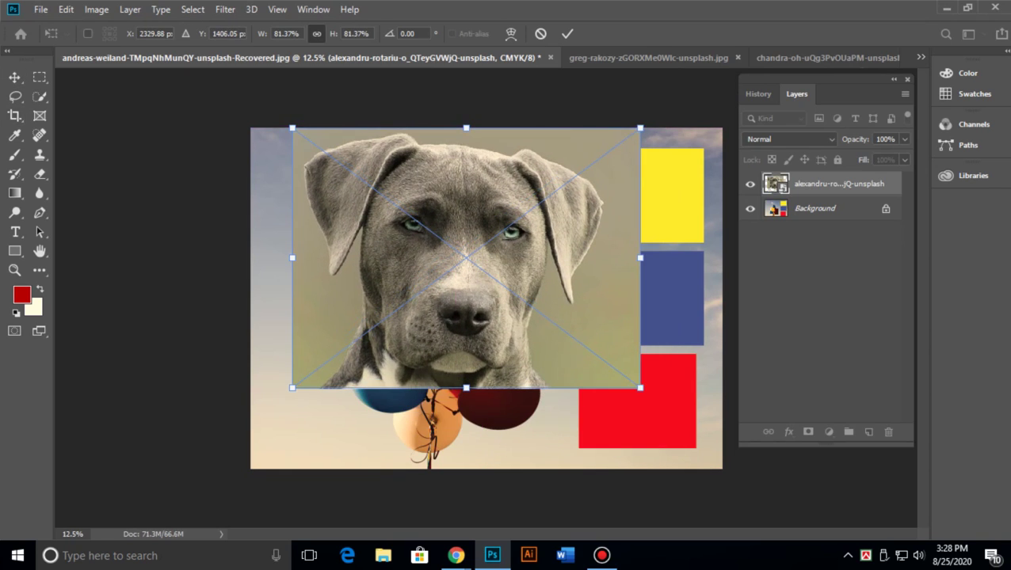
drag(454, 219, 452, 266)
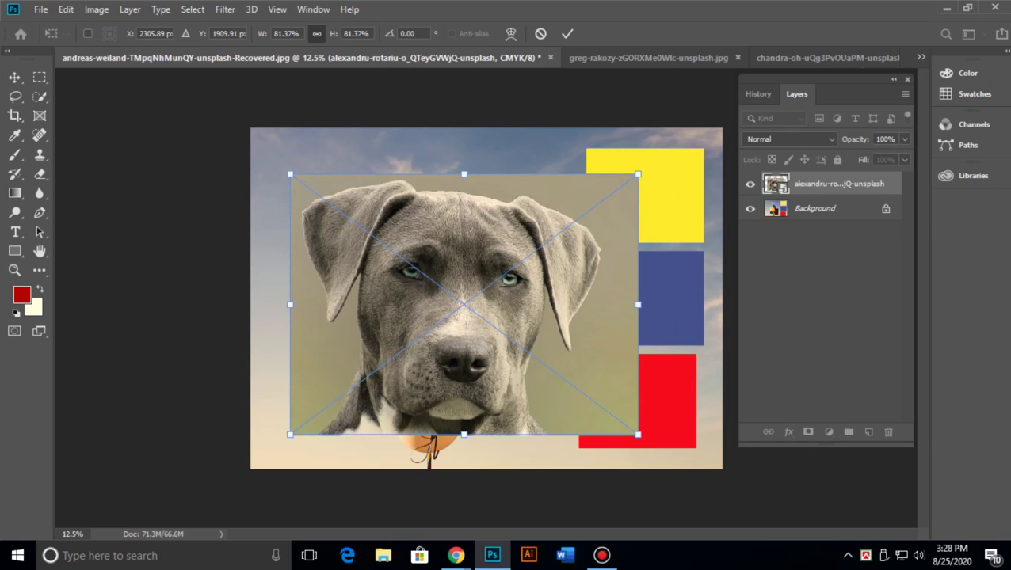
key(Return)
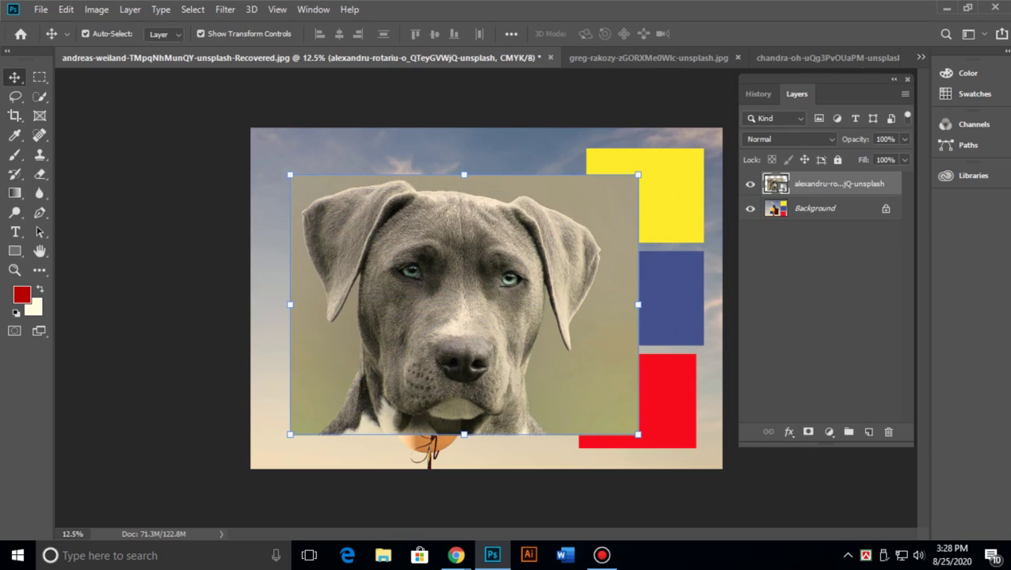
Shift the gray dog photo slightly and delete its layer.
drag(484, 269, 497, 263)
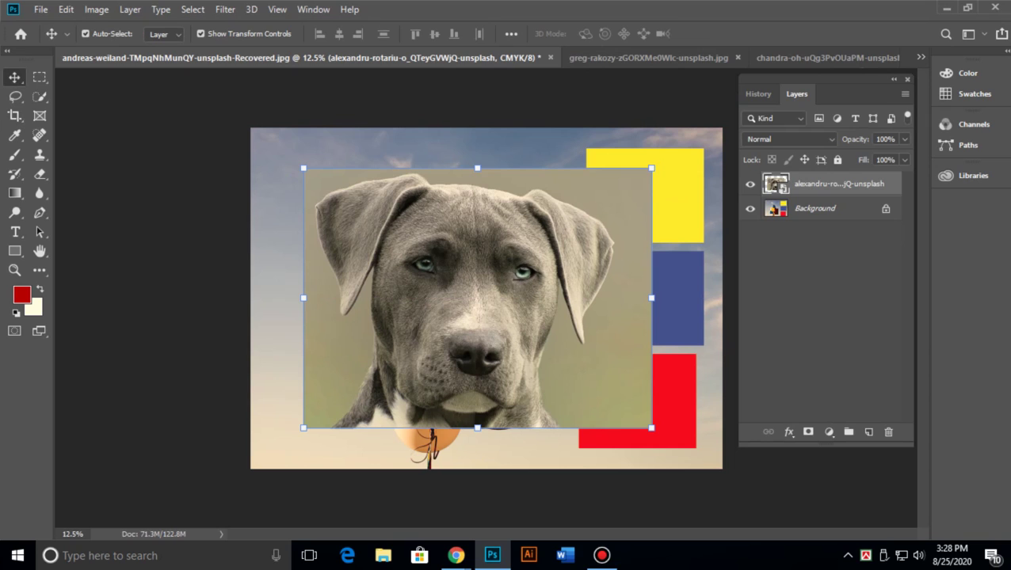
key(Delete)
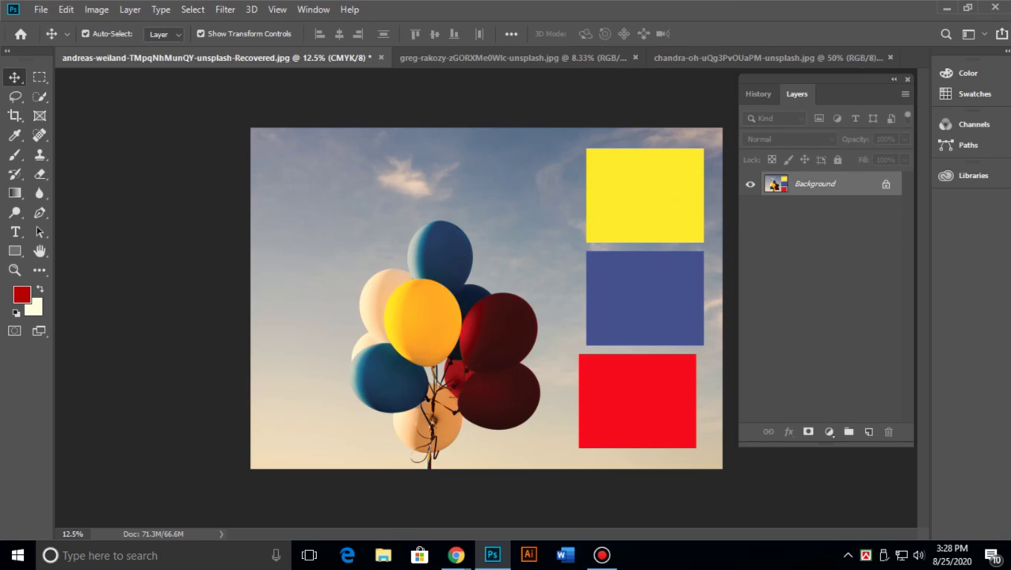
Place the brown-and-white dog photo from the unsplash pic folder as an embedded image.
click(41, 10)
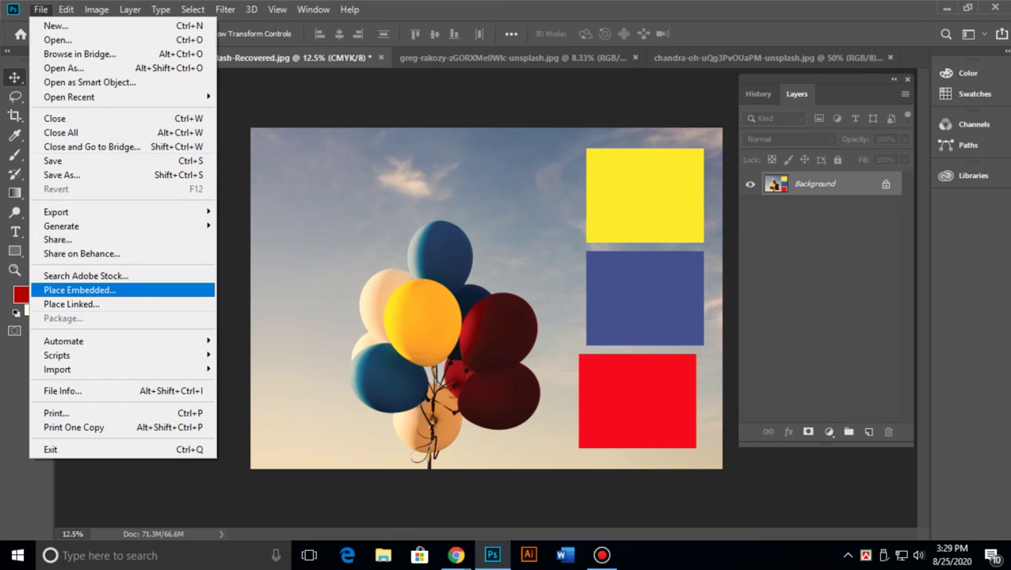
click(79, 290)
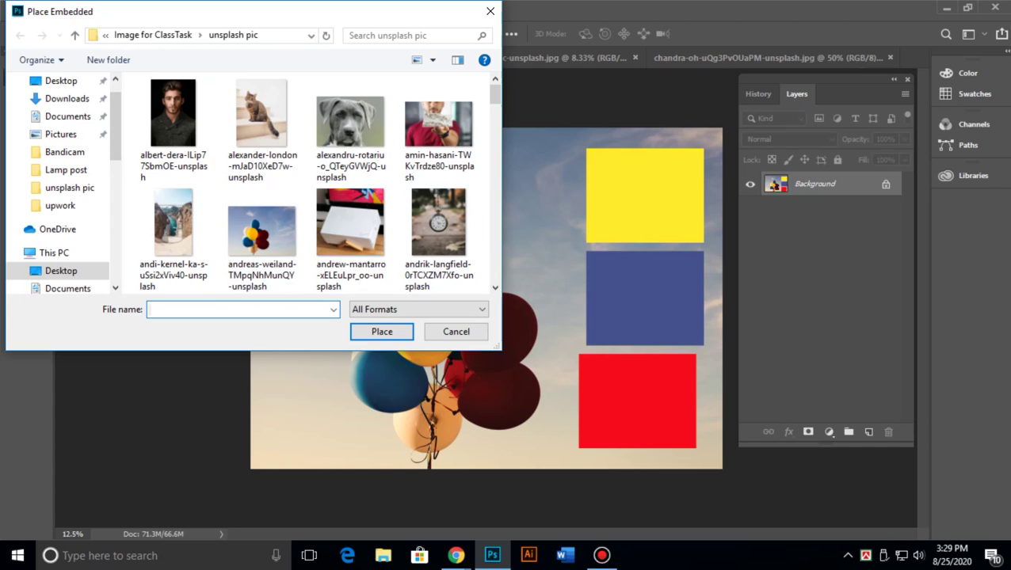
scroll(349, 95, down, 3)
scroll(349, 99, down, 4)
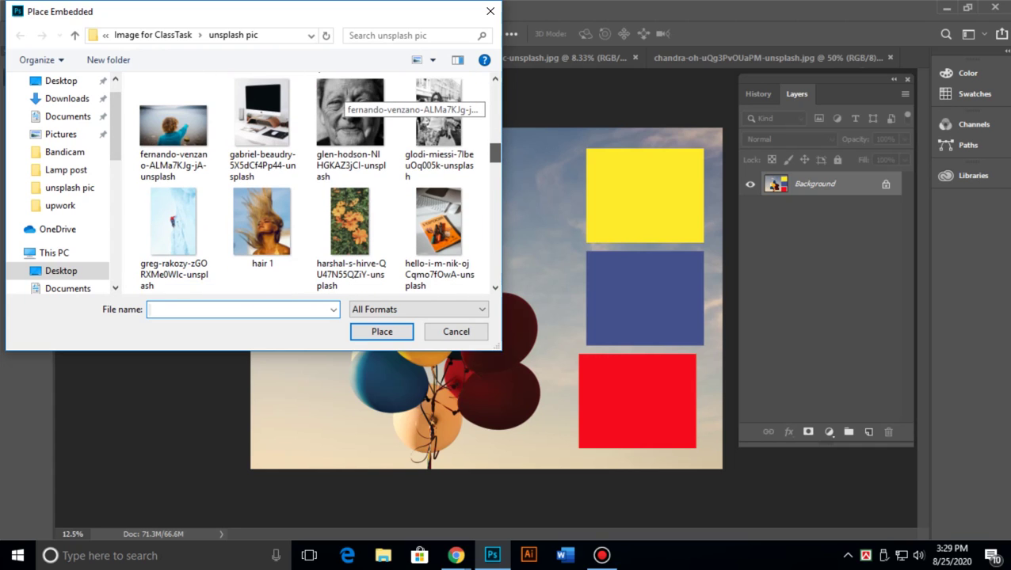
scroll(348, 99, down, 4)
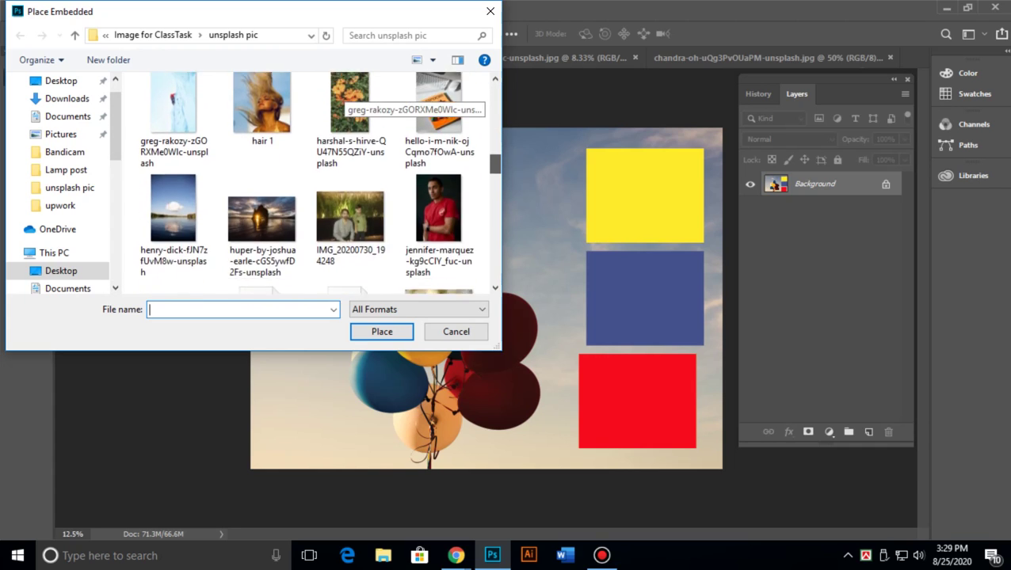
scroll(348, 99, down, 5)
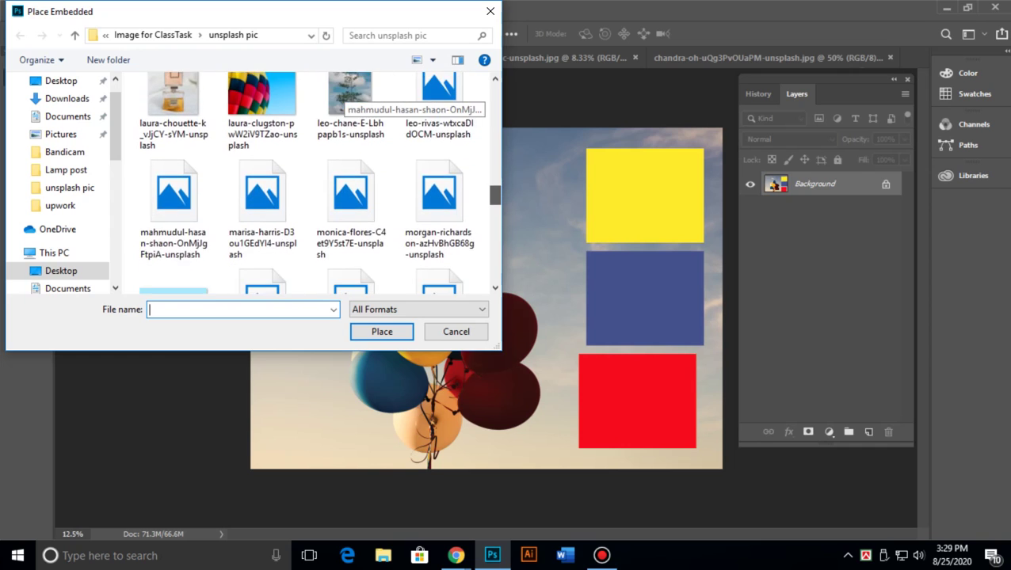
scroll(349, 99, down, 3)
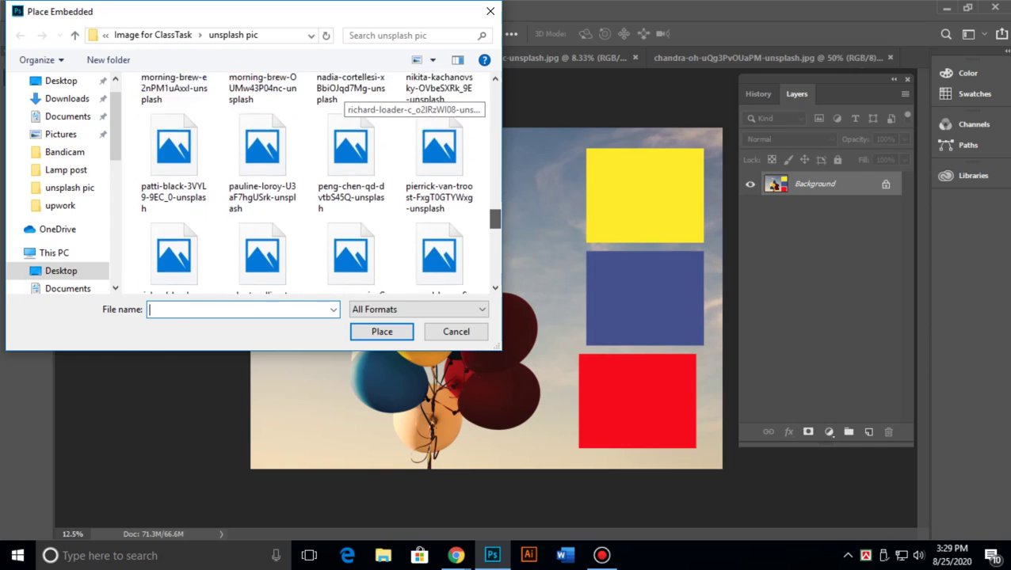
scroll(348, 99, up, 2)
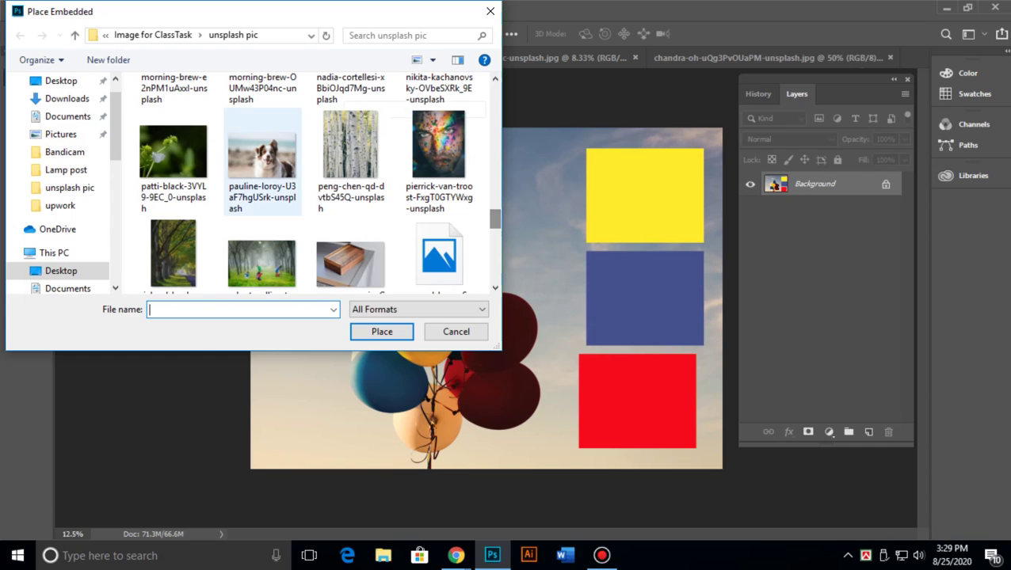
click(262, 158)
key(Return)
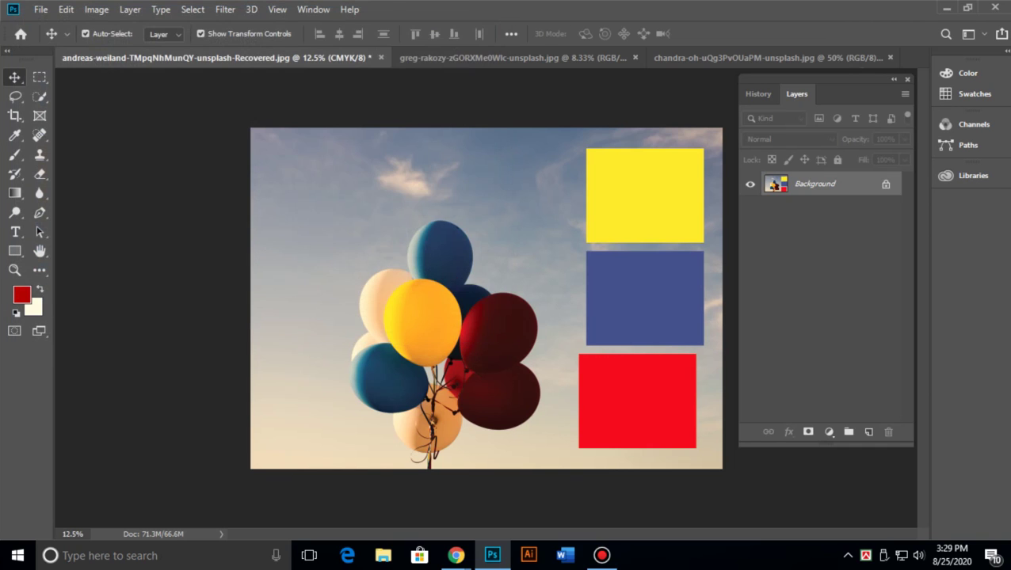
Scale the placed brown-and-white dog photo to about 61% and position it over the upper balloons.
drag(507, 246, 490, 227)
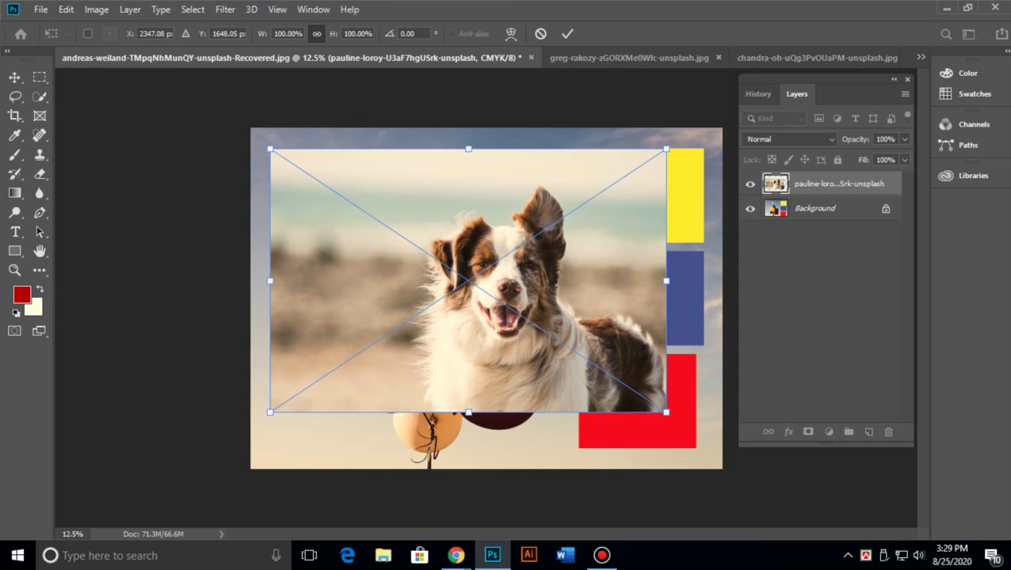
drag(666, 149, 374, 154)
drag(387, 220, 511, 303)
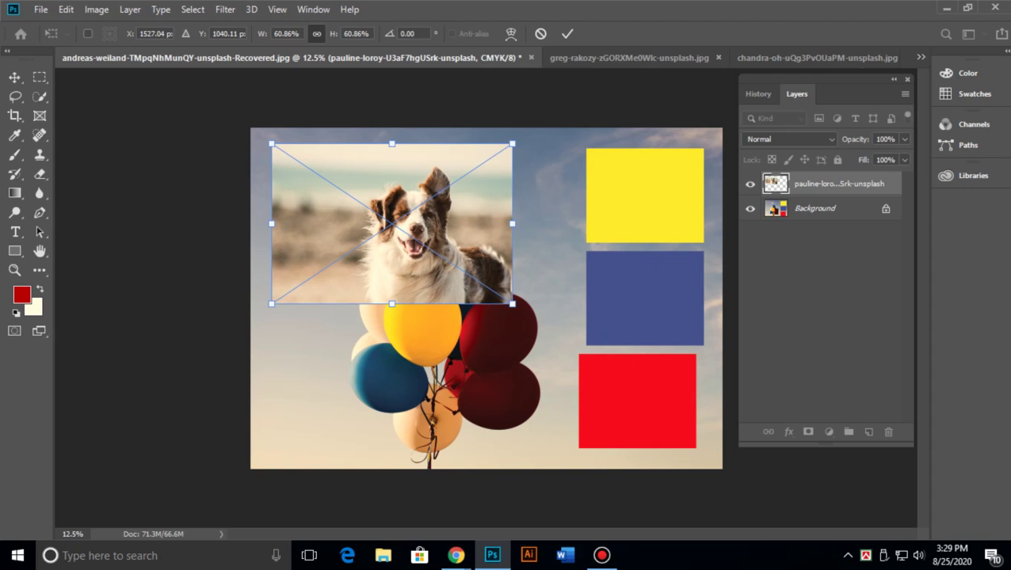
drag(397, 225, 477, 230)
click(567, 33)
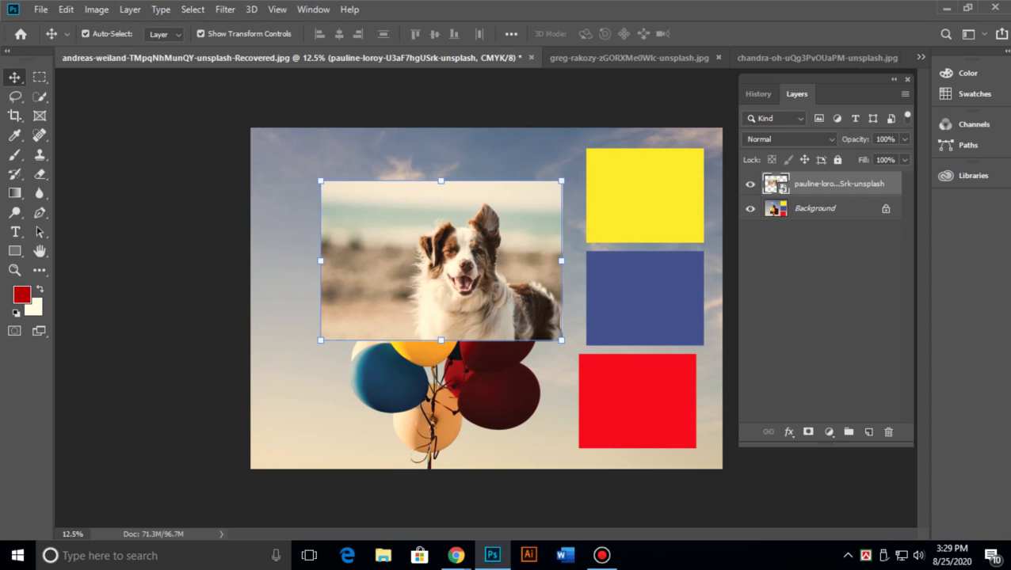
Move the brown-and-white dog photo lower over the balloons and enlarge it to about 76%.
drag(441, 262, 458, 293)
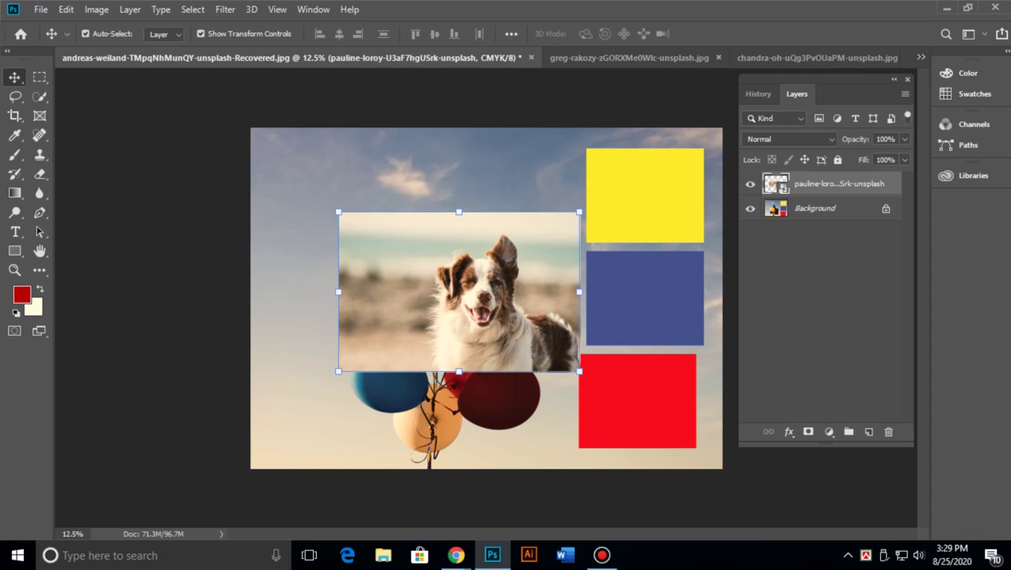
drag(338, 212, 278, 171)
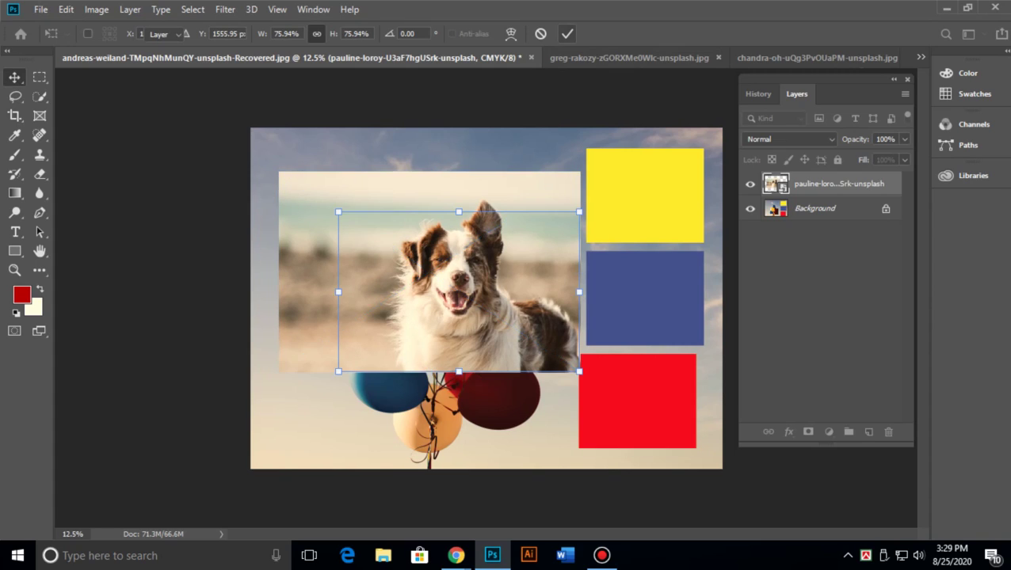
click(567, 34)
Shift the brown-and-white dog photo slightly and delete its layer.
mouse_move(470, 223)
mouse_down()
mouse_move(527, 250)
mouse_move(479, 223)
mouse_up()
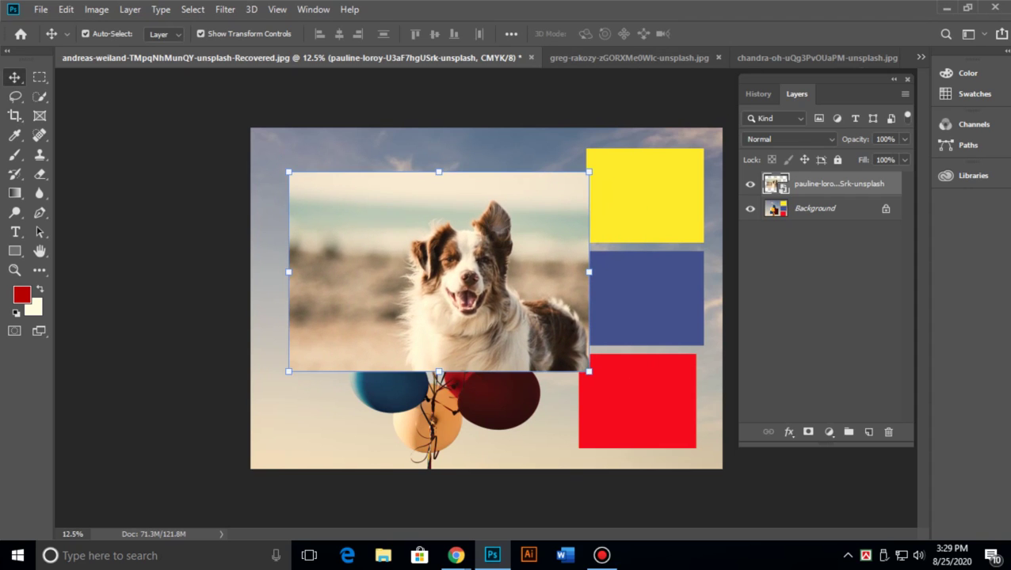
key(Delete)
click(96, 9)
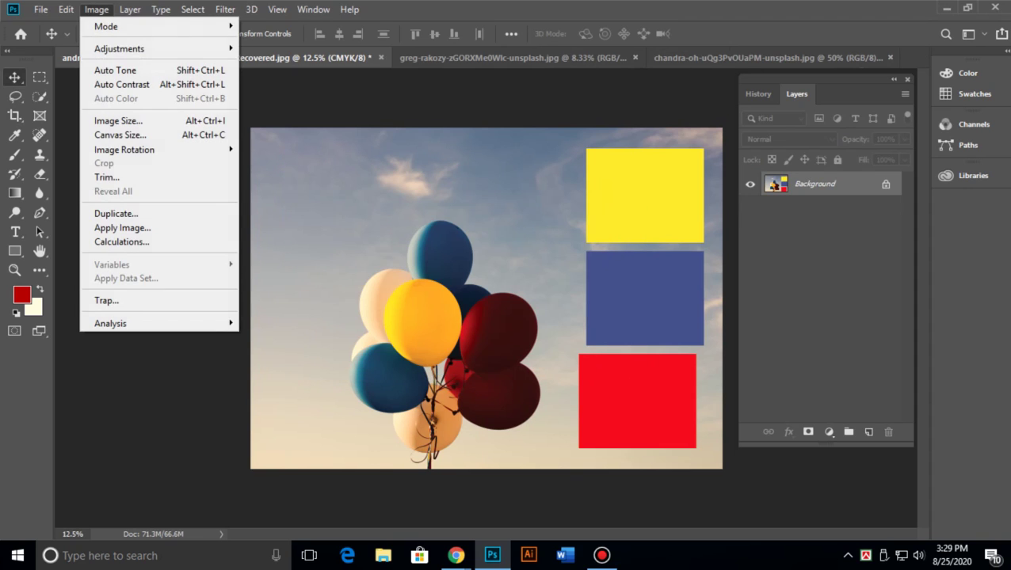
mouse_move(119, 48)
key(Escape)
Start opening an image file and browse to the Downloads folder.
key(alt+f)
key(Down)
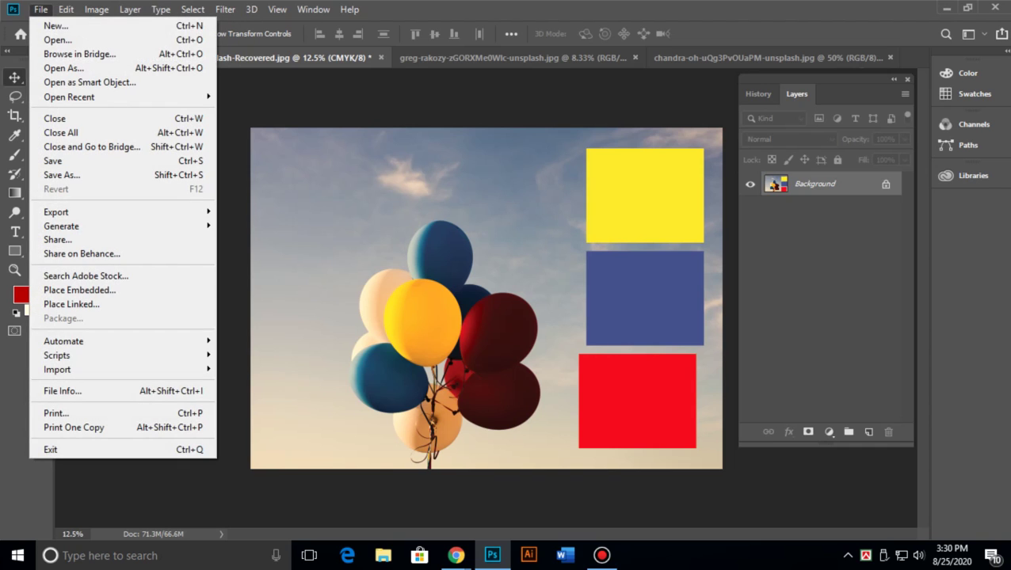
key(Down)
key(Up)
key(Return)
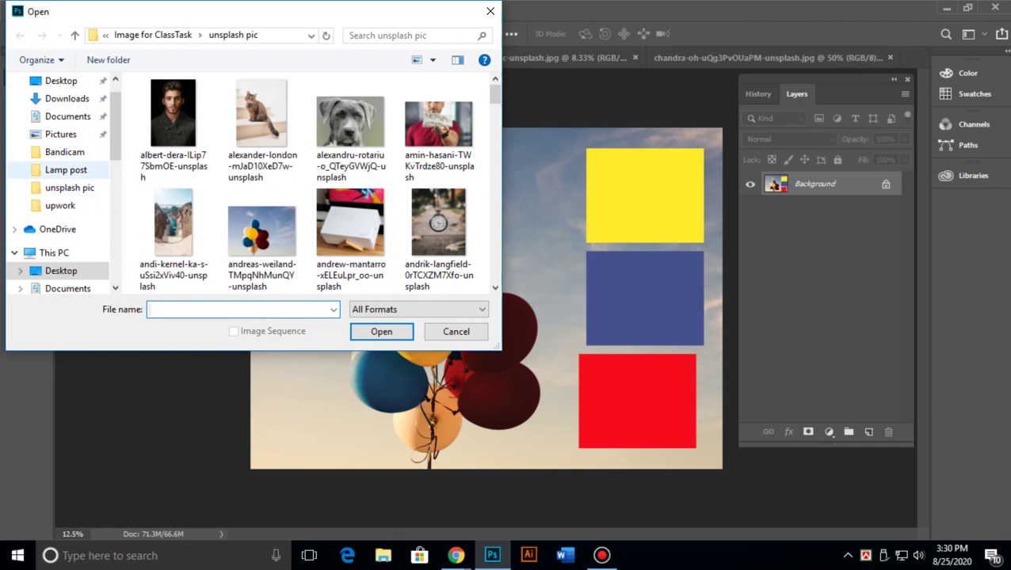
click(66, 98)
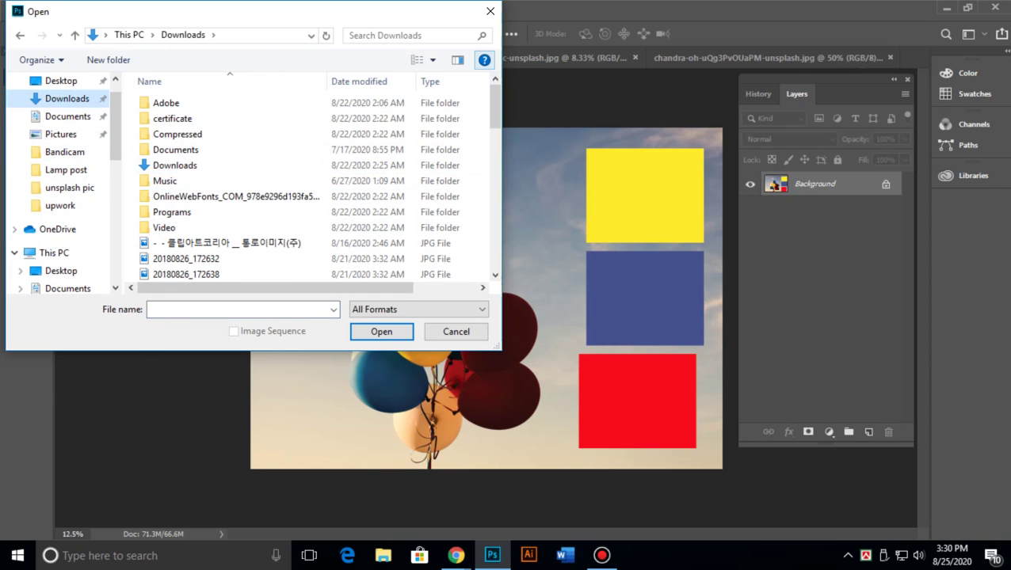
Show the file preview pane, look through the Downloads files and display them as large thumbnails.
click(457, 59)
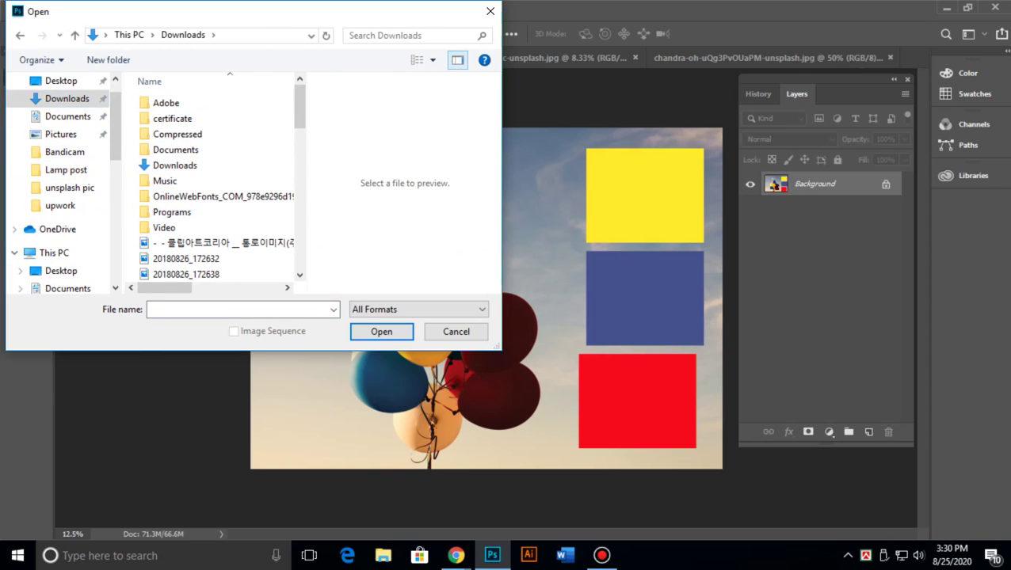
scroll(190, 107, down, 8)
scroll(148, 113, down, 2)
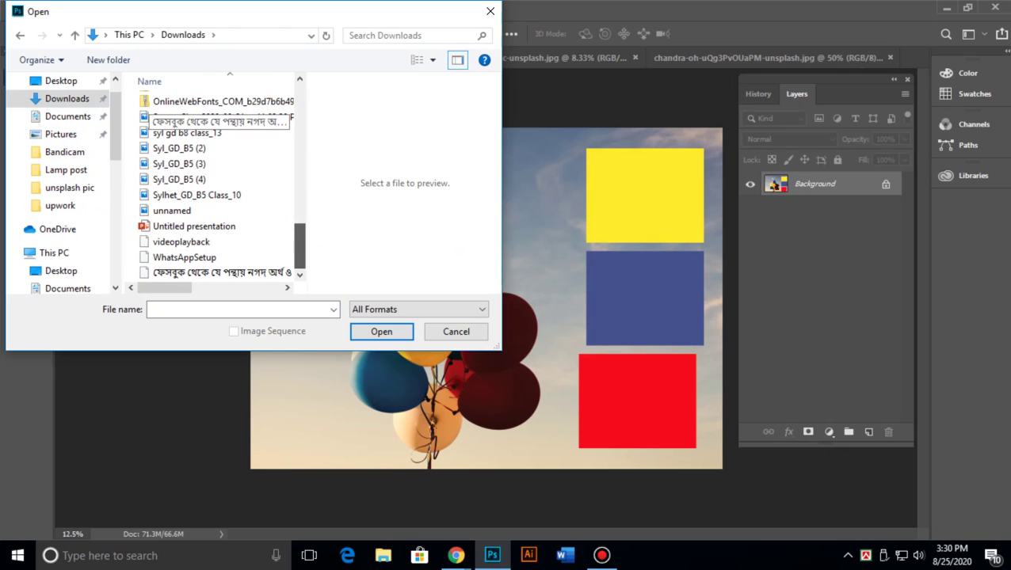
scroll(147, 113, up, 15)
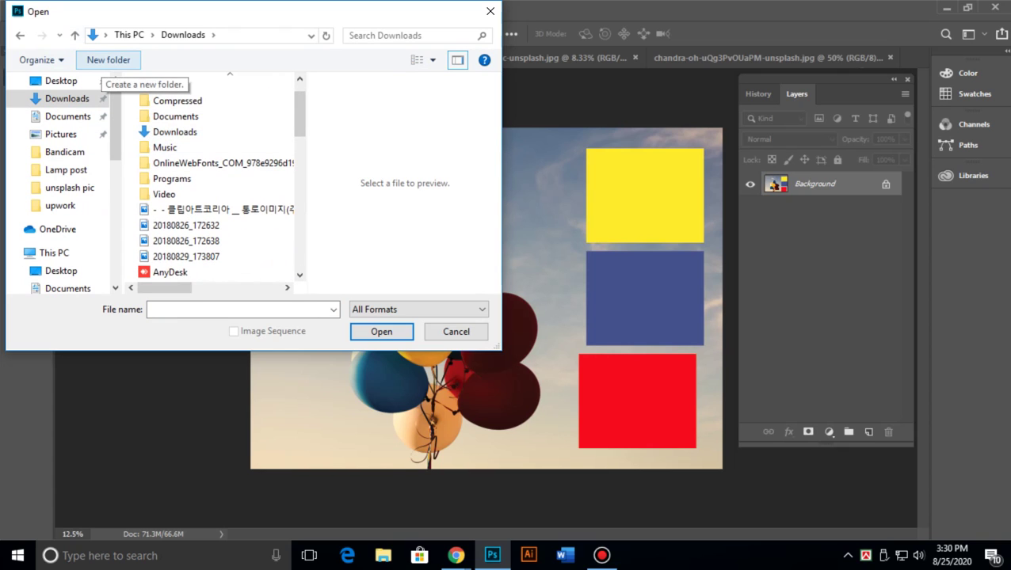
click(432, 59)
click(479, 43)
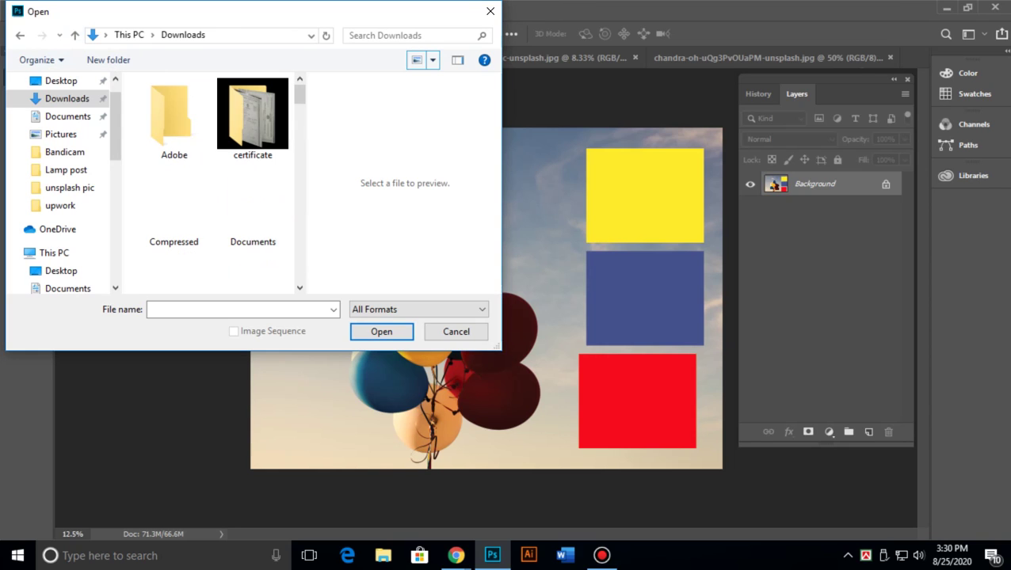
Open the 20180829_173807 photo from the Downloads folder.
scroll(158, 89, down, 5)
scroll(159, 88, down, 3)
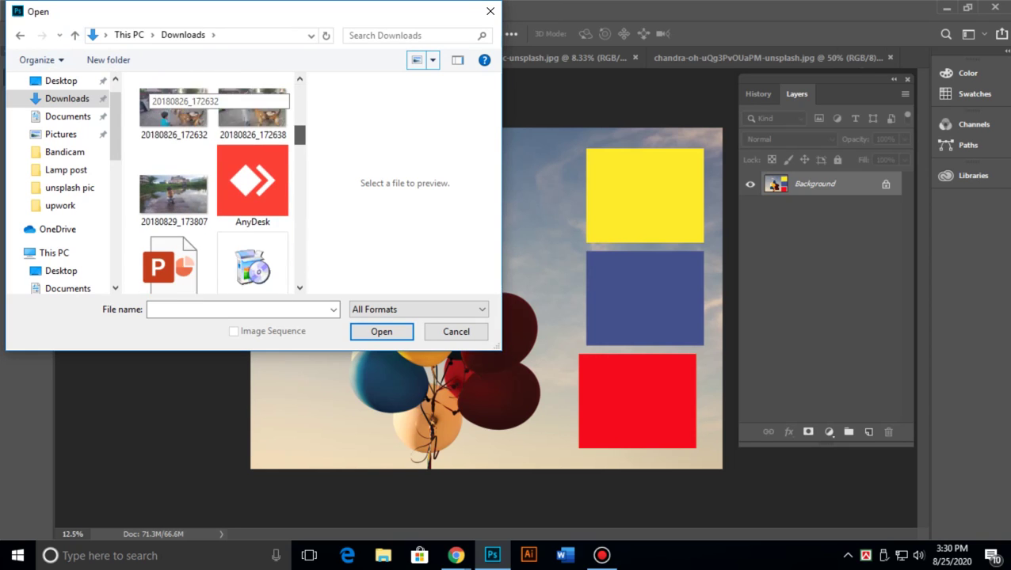
scroll(158, 89, up, 1)
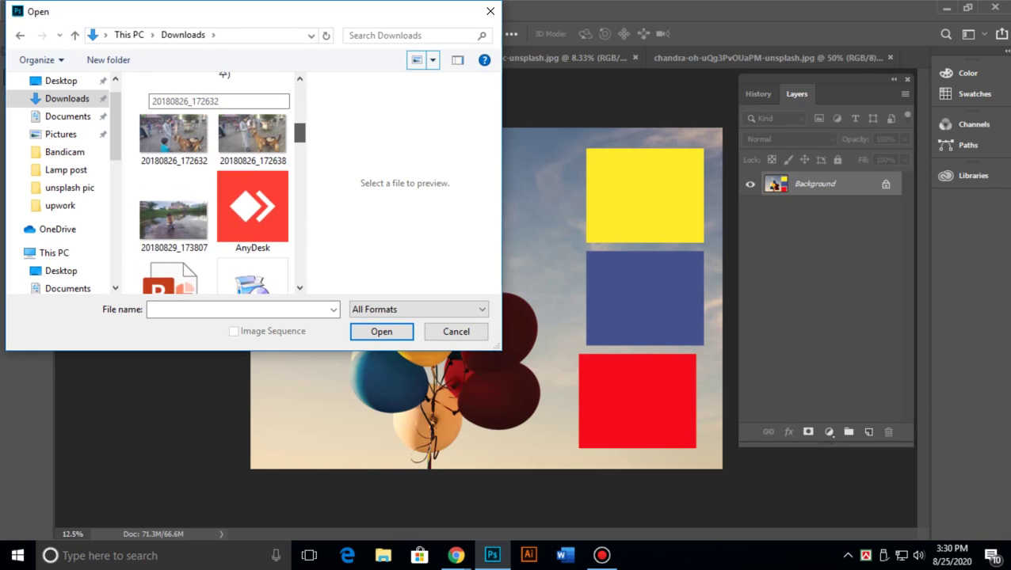
scroll(159, 88, up, 2)
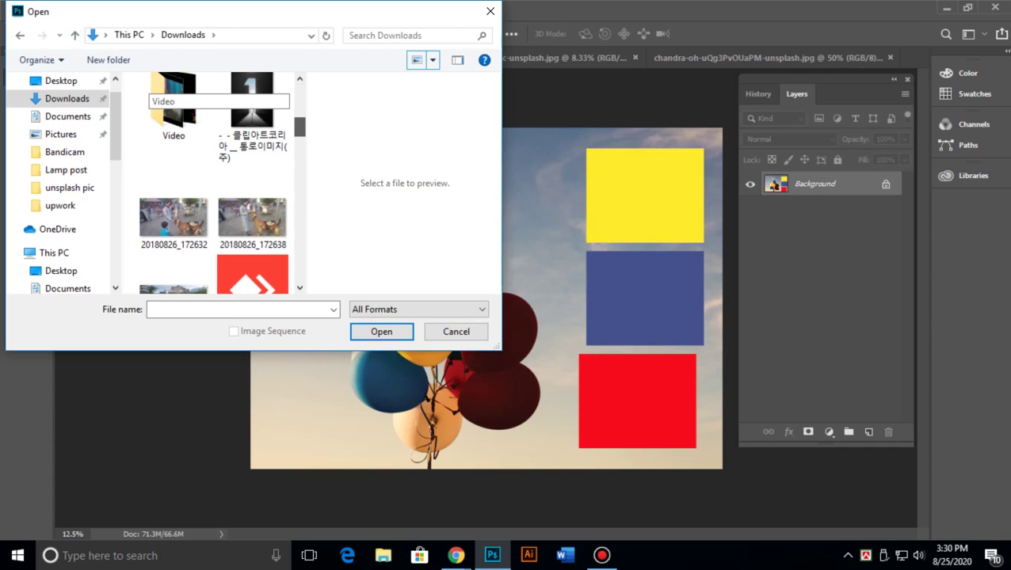
scroll(158, 89, down, 3)
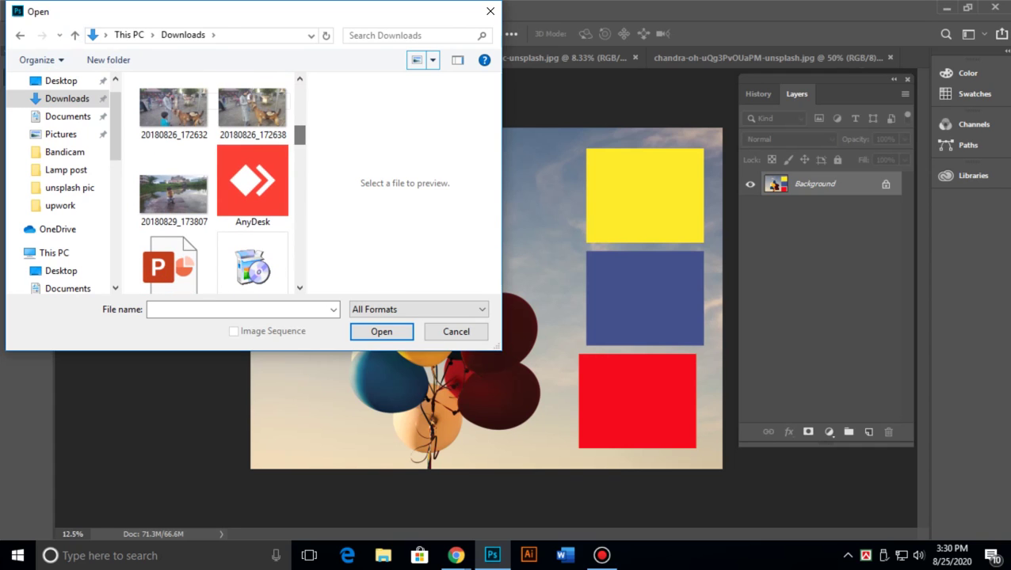
double_click(174, 194)
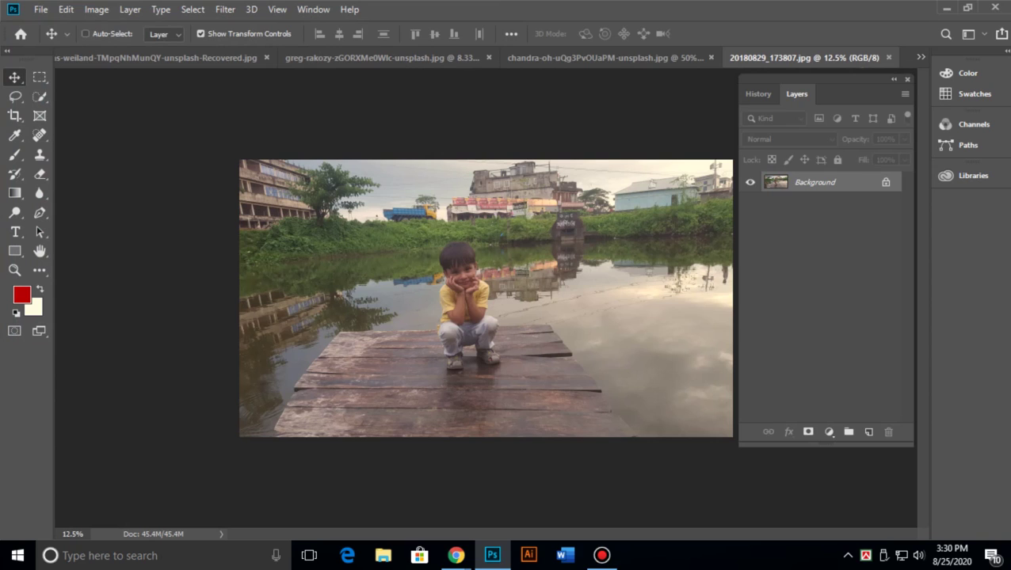
Examine the boy on the wooden dock up close and within the wider scene.
key(ctrl+plus)
key(ctrl+plus)
key(ctrl+plus)
key(ctrl+plus)
key(ctrl+plus)
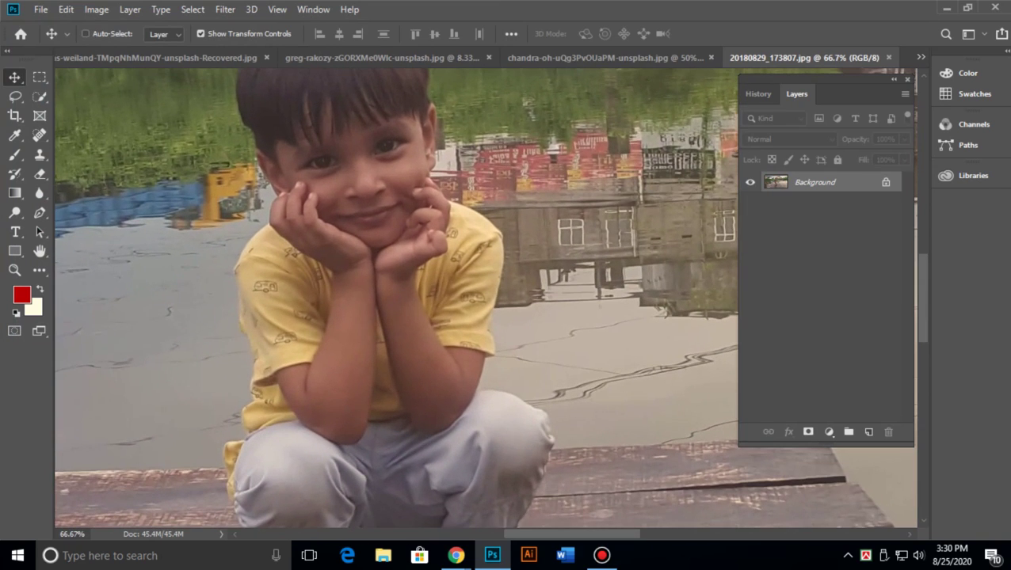
key(ctrl+minus)
key(ctrl+minus)
key(ctrl+minus)
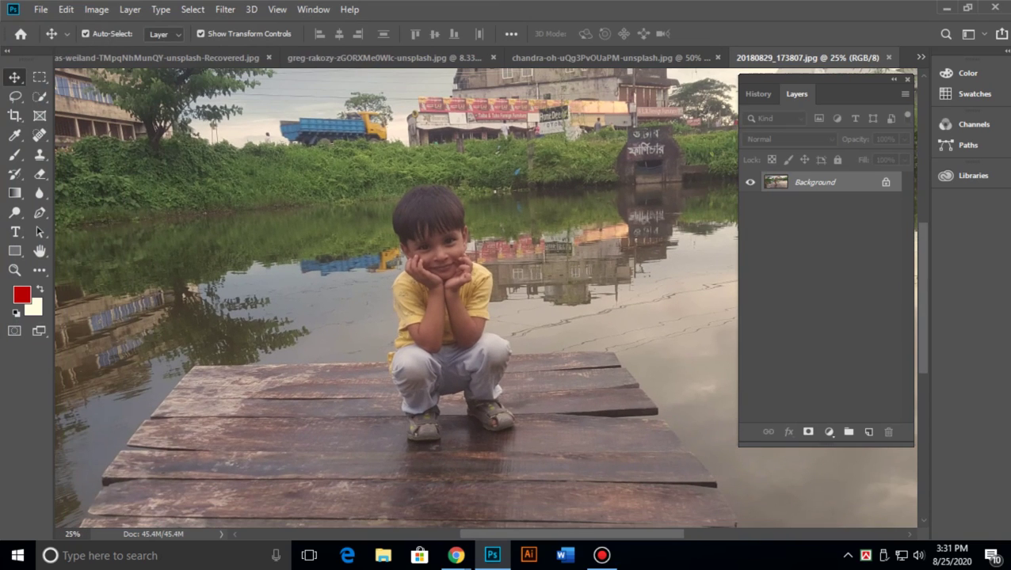
Try Auto Tone on the photo of the boy and undo it.
key(alt+i)
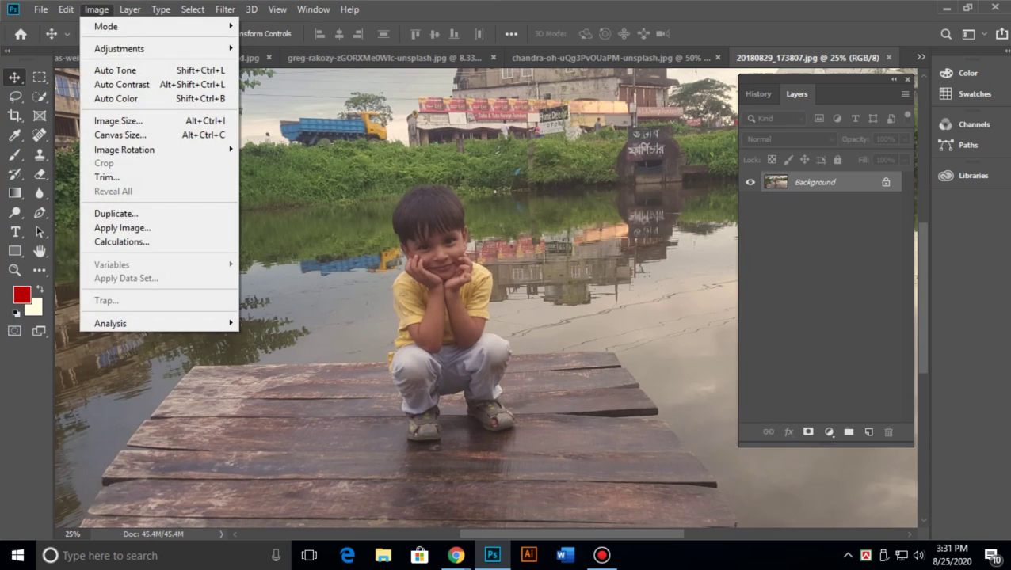
key(Return)
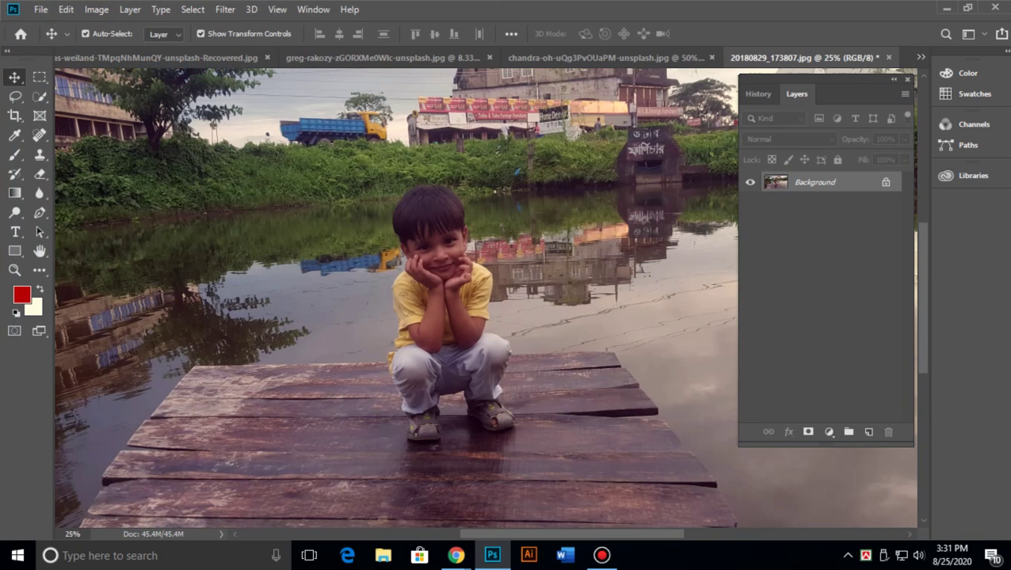
key(ctrl+z)
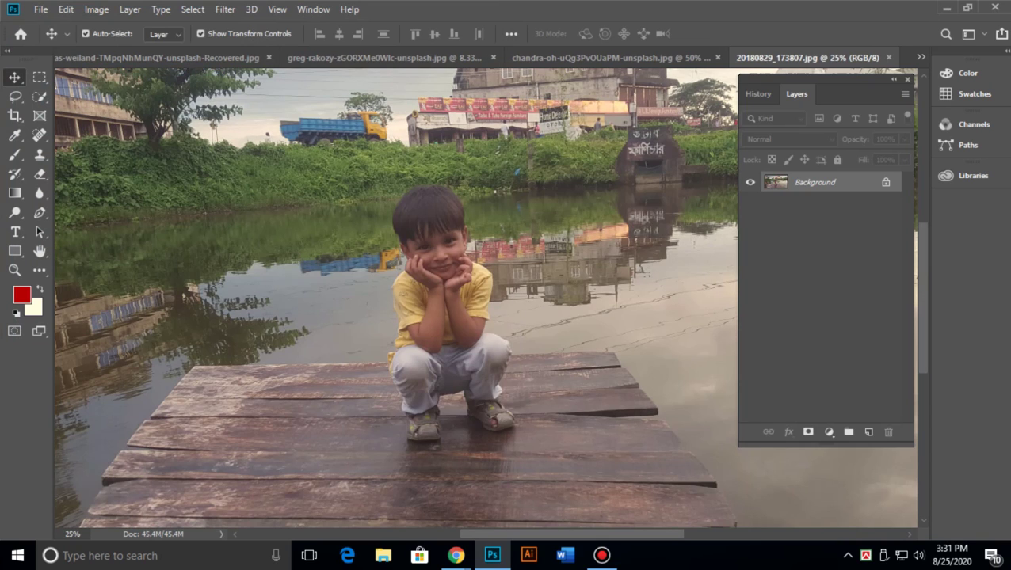
Toggle the automatic tone correction on and off to compare it with the original photo, ending on the original.
click(86, 34)
key(shift+ctrl+b)
key(ctrl+z)
key(shift+ctrl+z)
key(ctrl+z)
key(shift+ctrl+z)
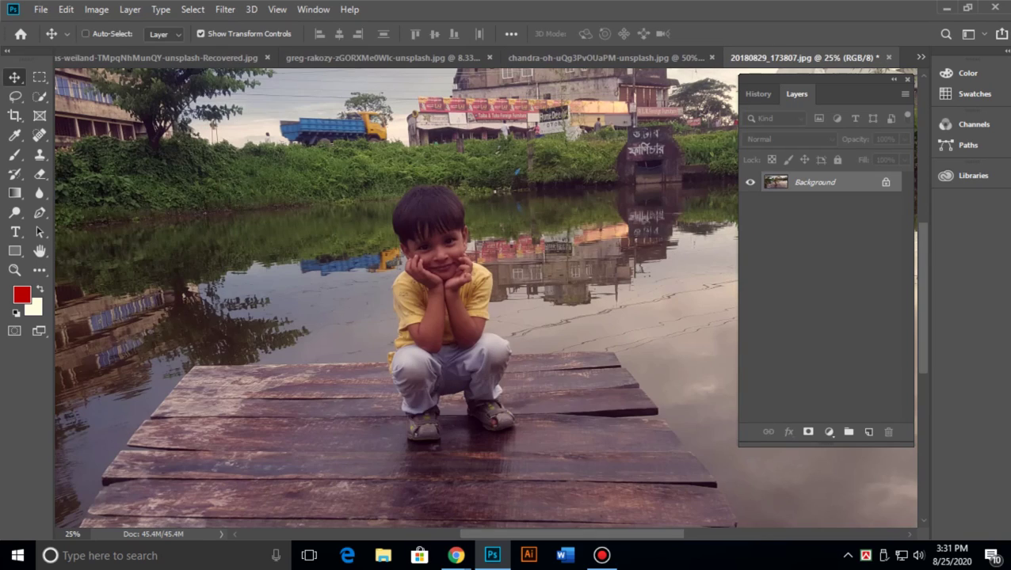
key(ctrl+z)
key(shift+ctrl+z)
key(ctrl)
key(ctrl+z)
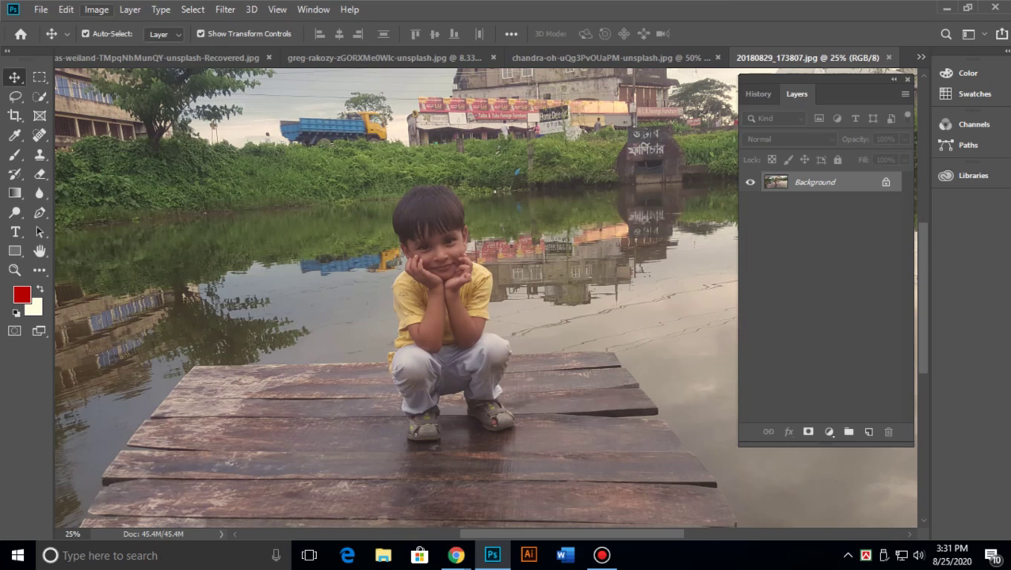
Try Auto Contrast on the photo and undo it.
click(96, 9)
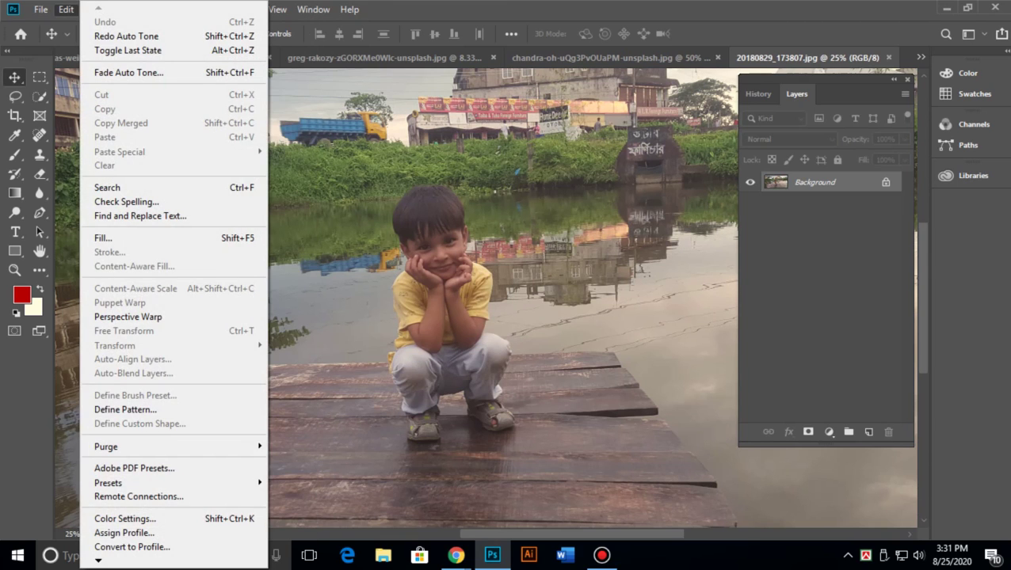
click(66, 10)
click(96, 10)
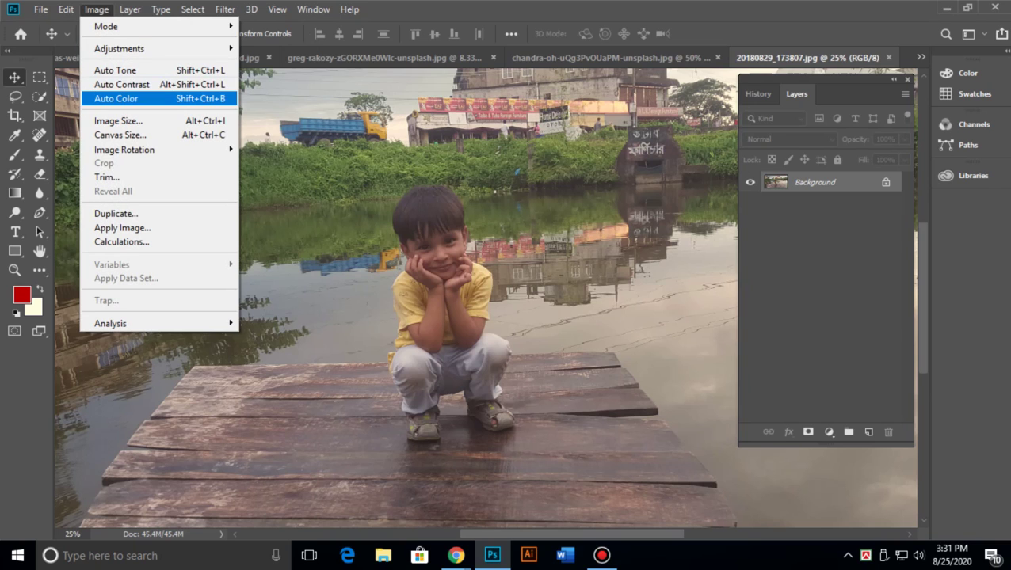
click(121, 84)
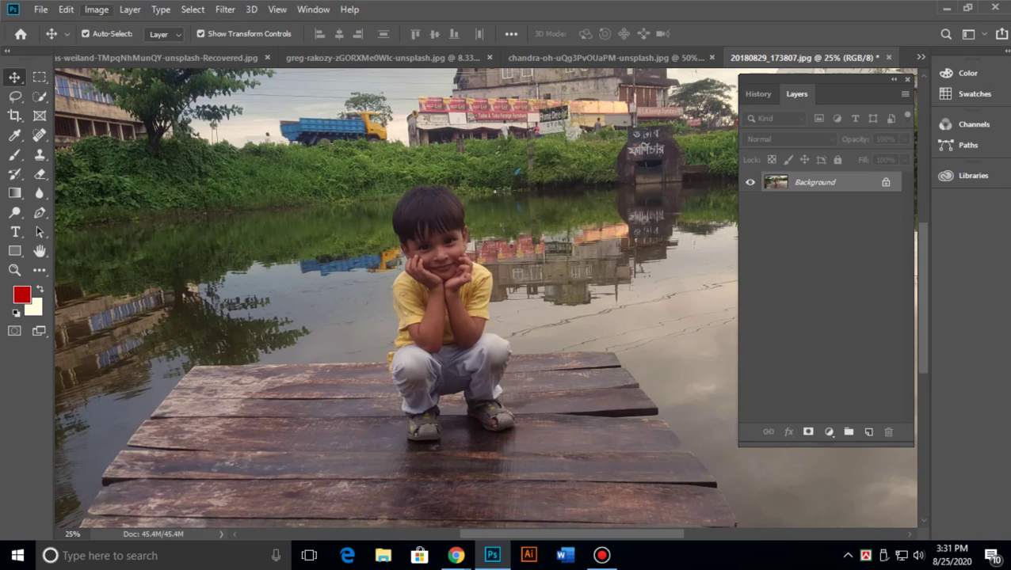
click(85, 34)
click(85, 33)
key(ctrl+z)
Apply the automatic color, tone and contrast corrections to the photo in turn, finishing with Auto Color.
click(96, 9)
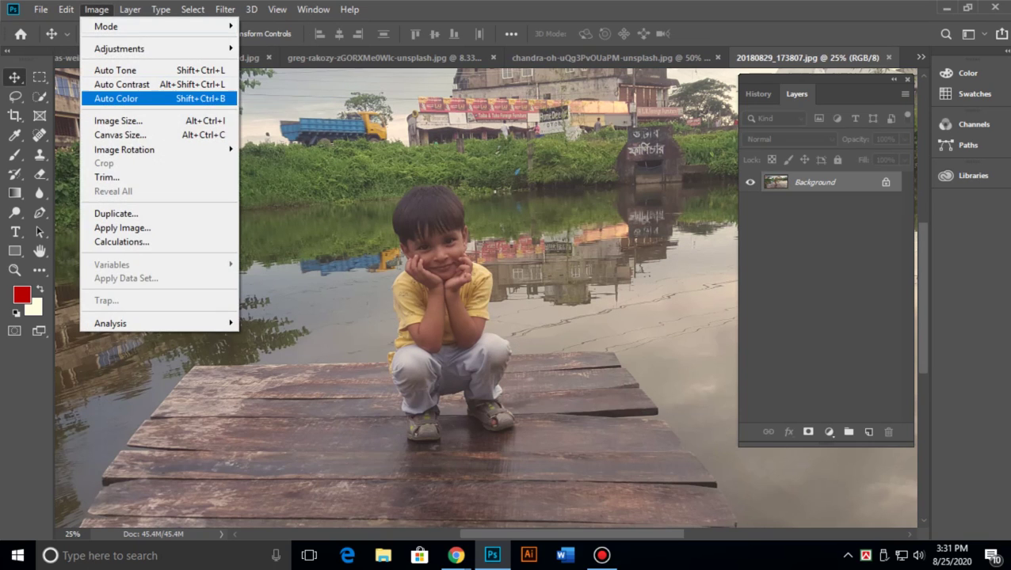
click(119, 98)
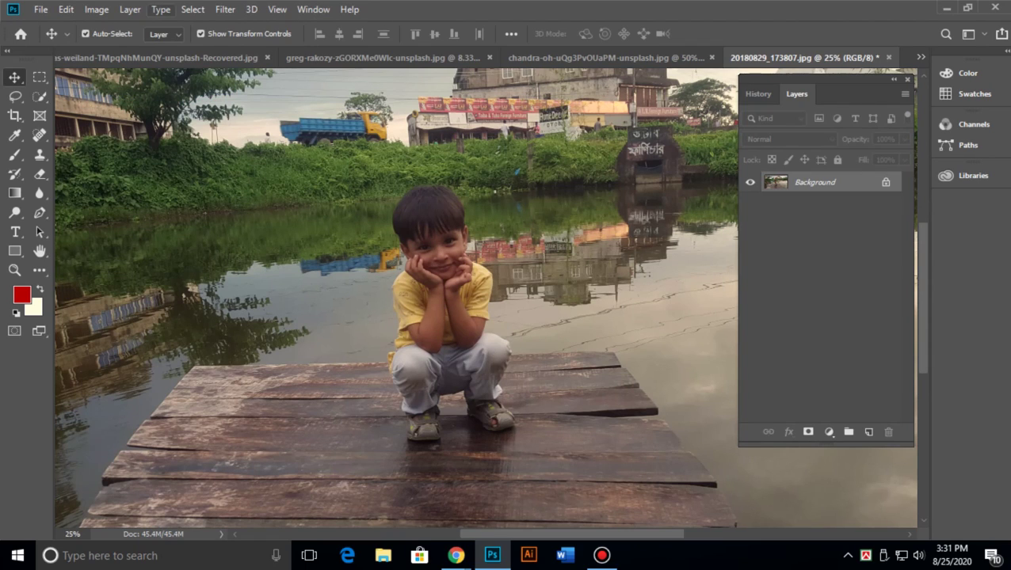
click(96, 9)
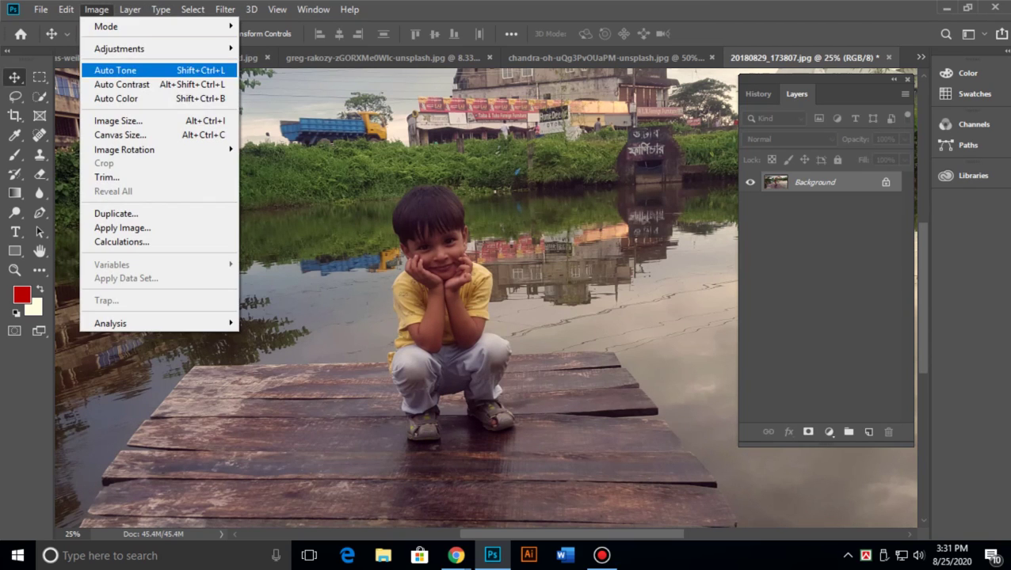
click(116, 98)
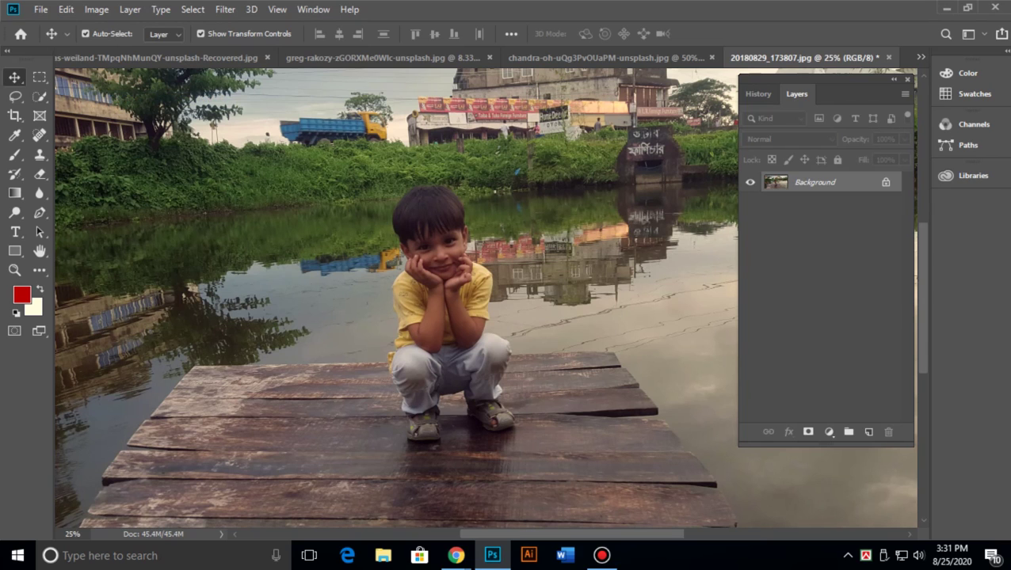
Check the corrected photo at closer range and revert it to its opening snapshot in the history.
key(ctrl+plus)
key(ctrl+plus)
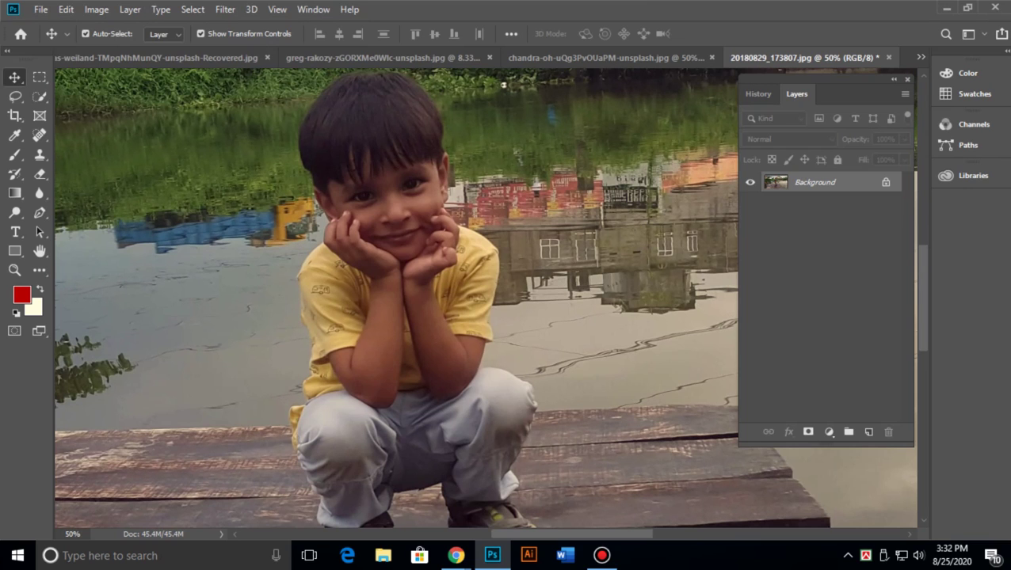
key(ctrl+minus)
key(ctrl+minus)
key(ctrl+minus)
key(ctrl+minus)
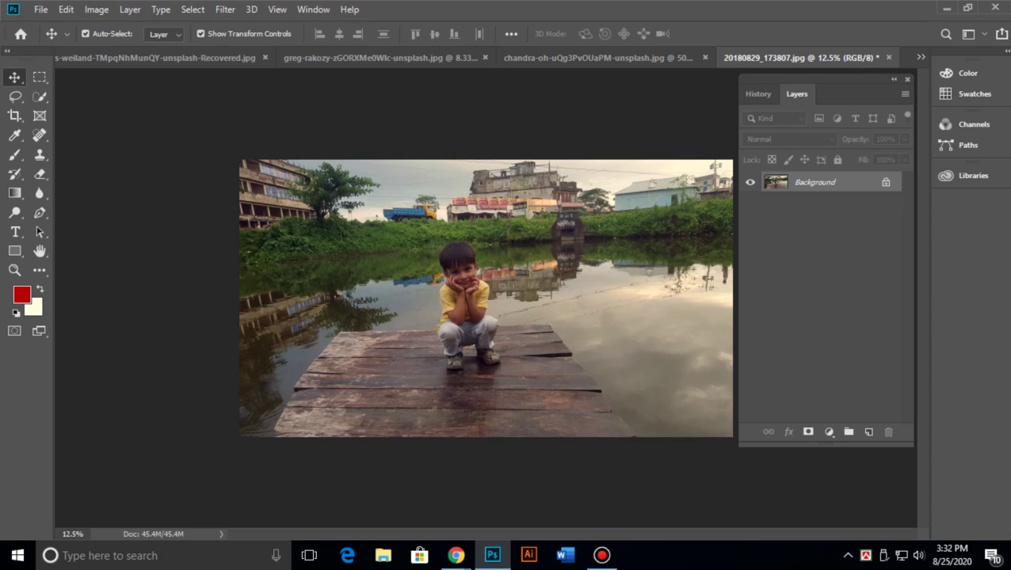
click(758, 93)
click(819, 117)
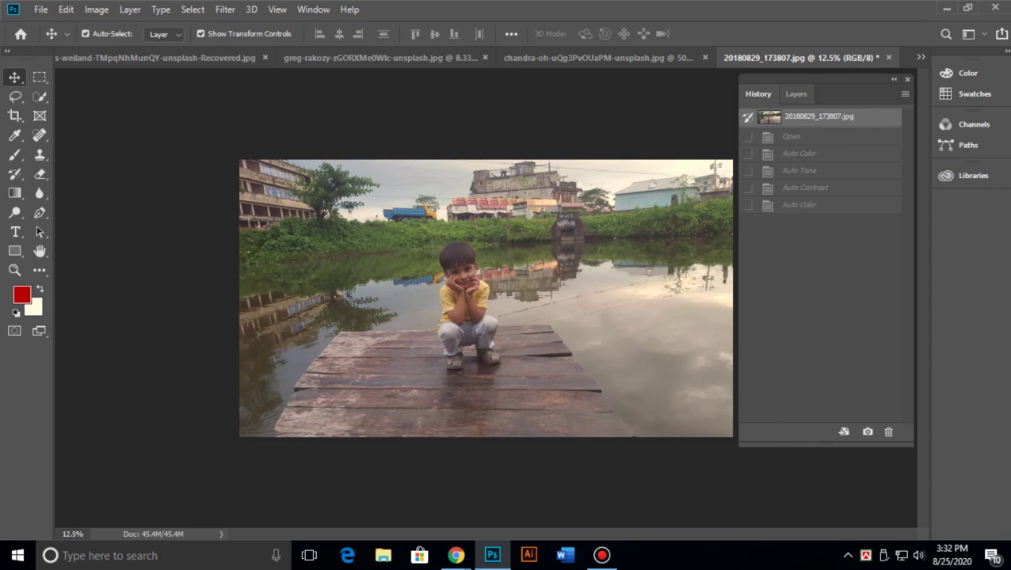
click(796, 93)
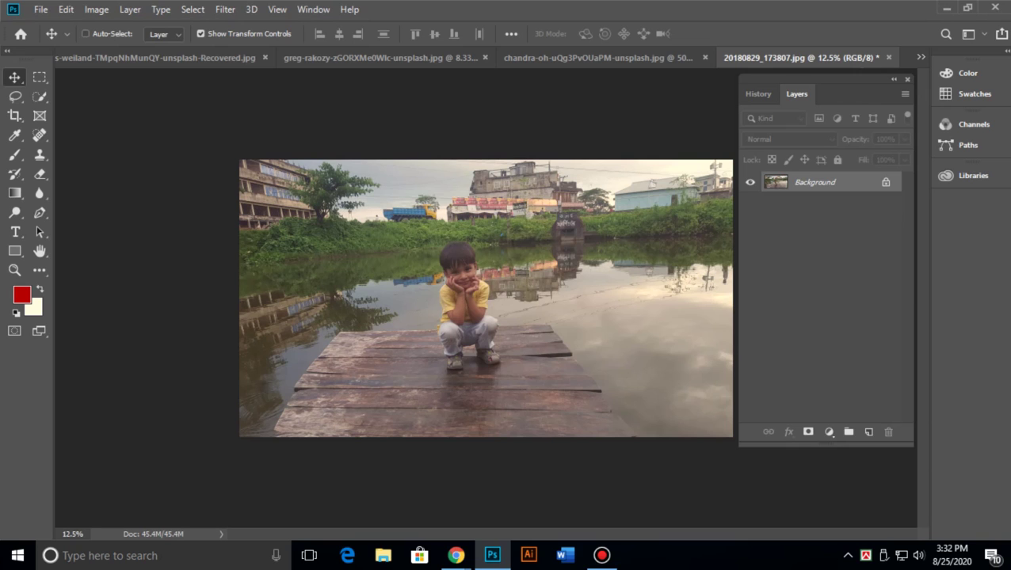
Reapply the automatic correction and toggle it off and on to compare it with the original photo.
key(ctrl+shift+l)
key(ctrl+z)
key(ctrl+shift+z)
key(ctrl+z)
key(ctrl+shift+z)
key(ctrl+z)
key(ctrl+shift+z)
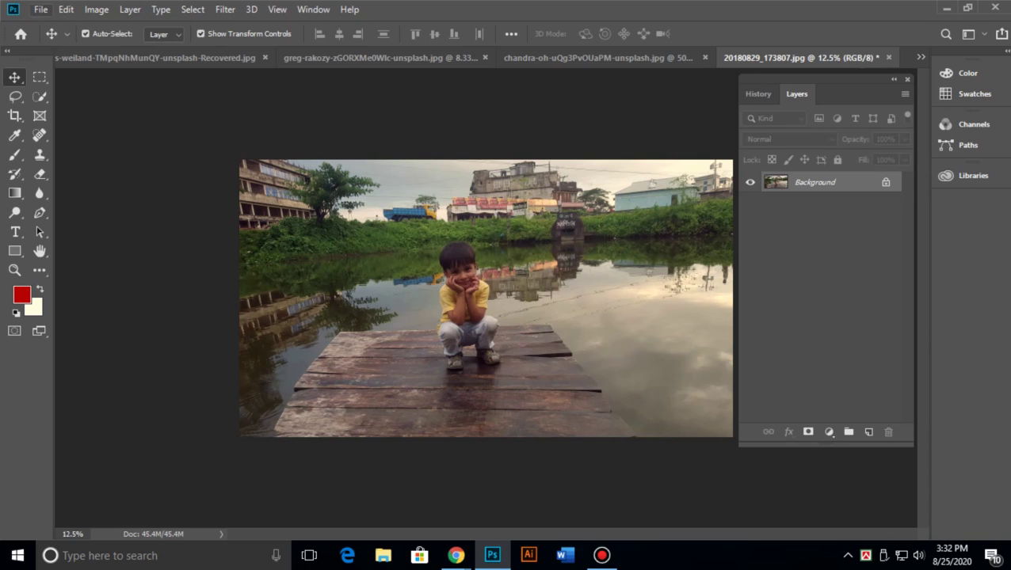
click(41, 9)
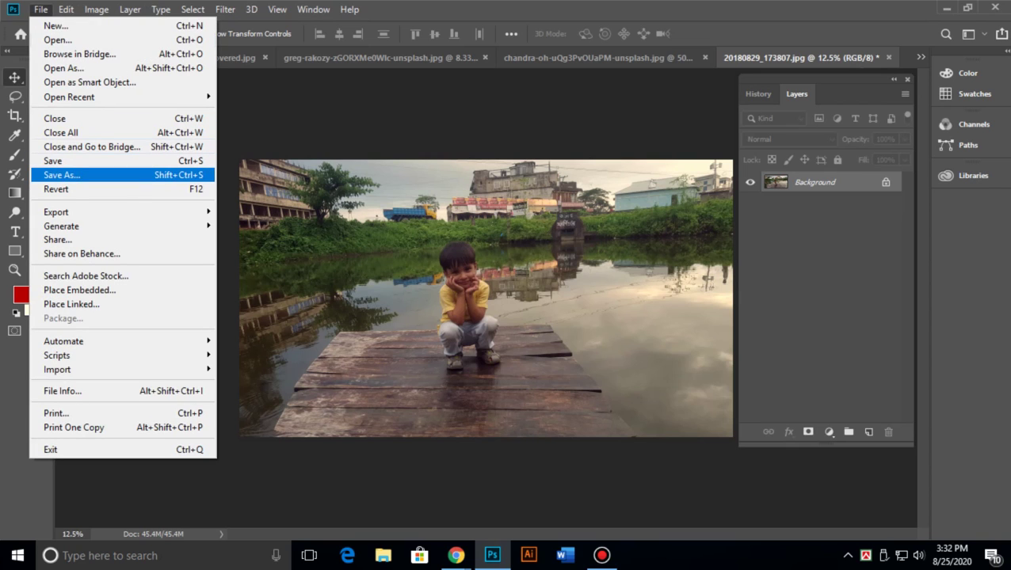
click(62, 174)
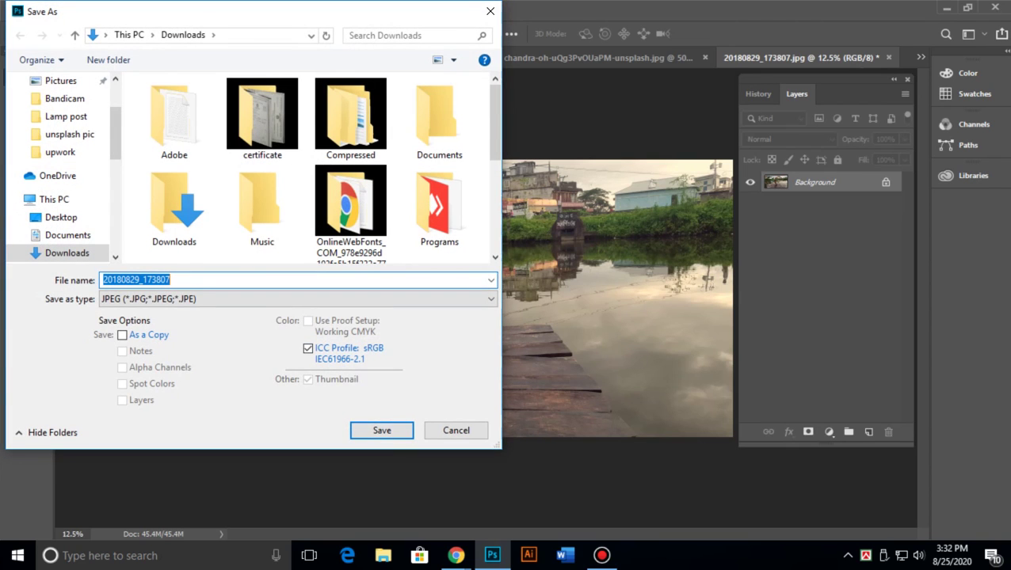
click(456, 430)
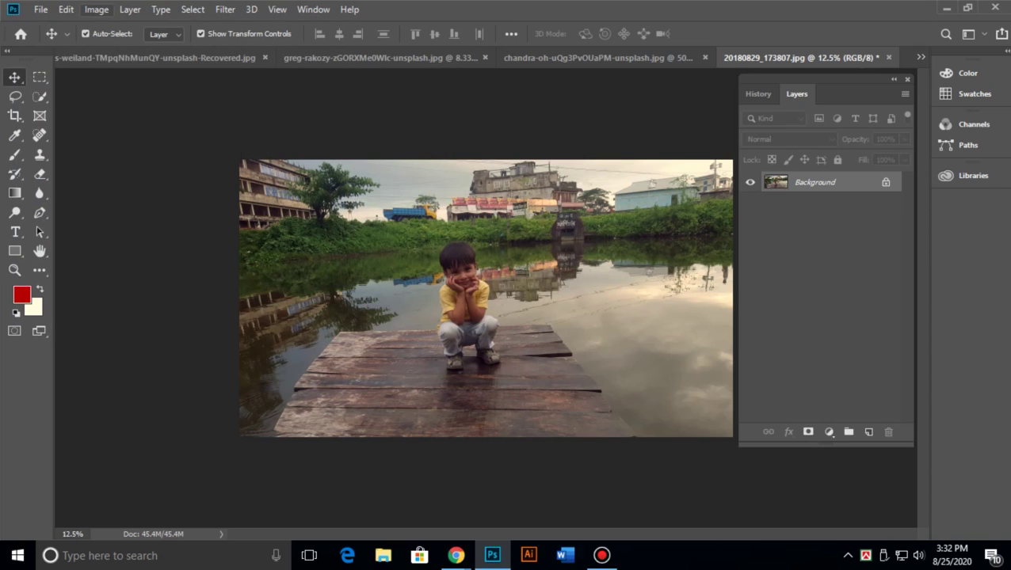
Start a Brightness/Contrast adjustment on the photo, move its dialog aside and raise the brightness to 150.
click(96, 10)
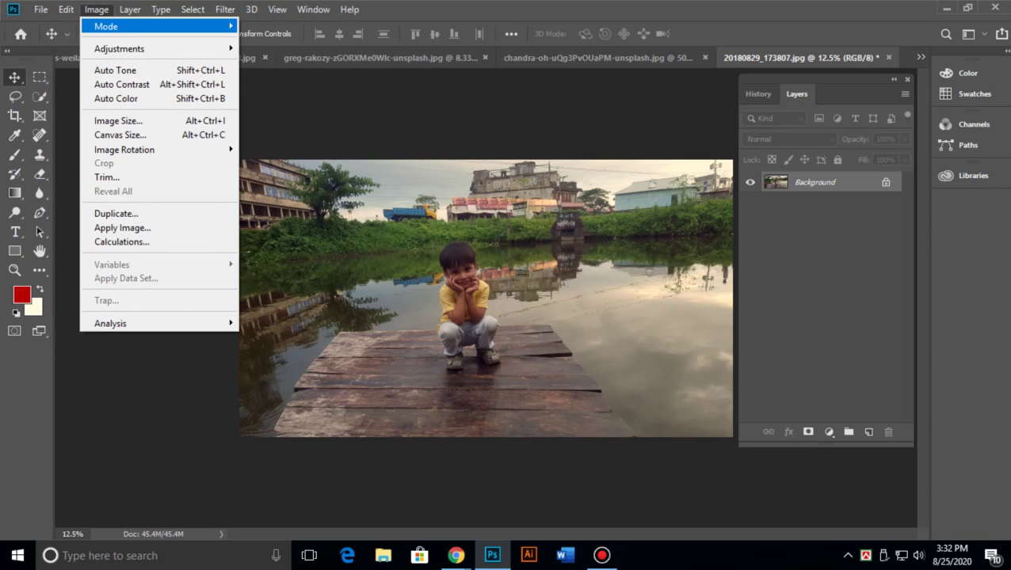
mouse_move(127, 50)
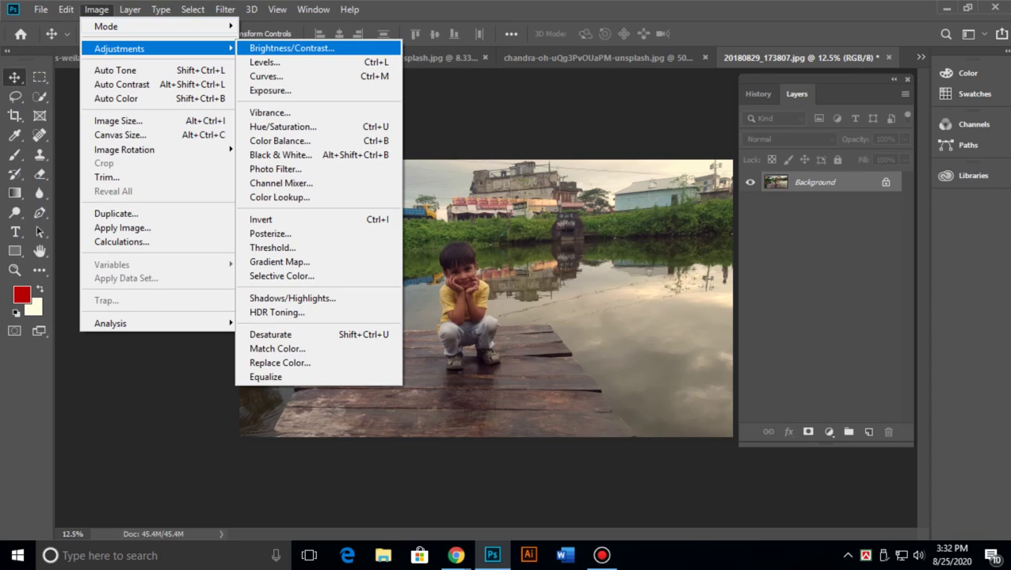
click(292, 49)
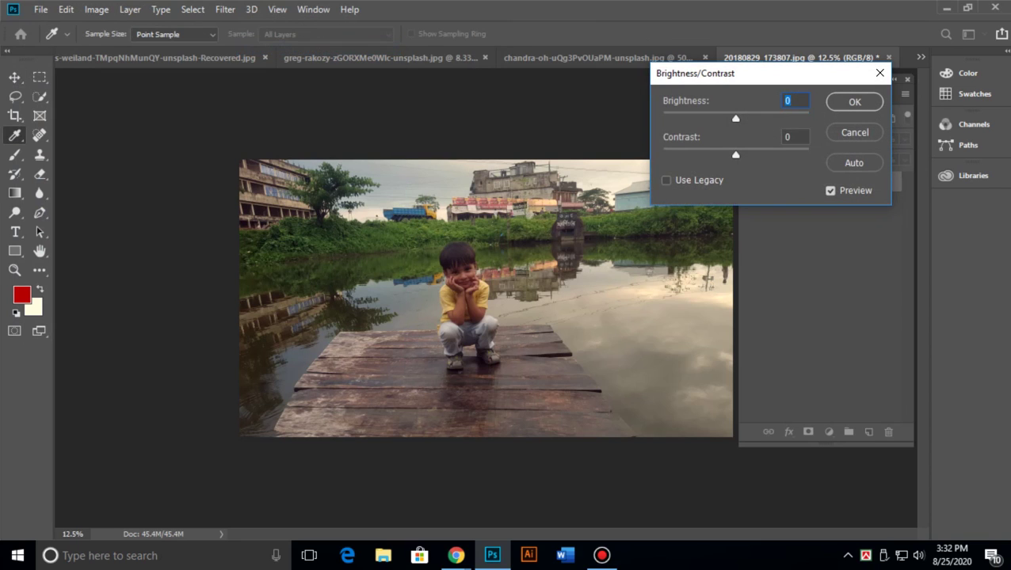
drag(723, 75, 644, 27)
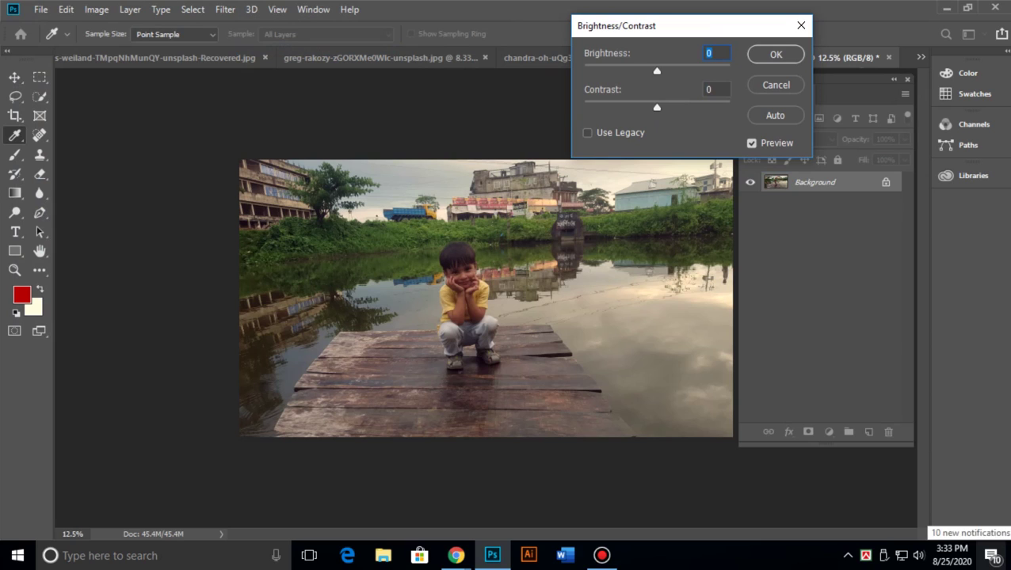
drag(698, 26, 230, 69)
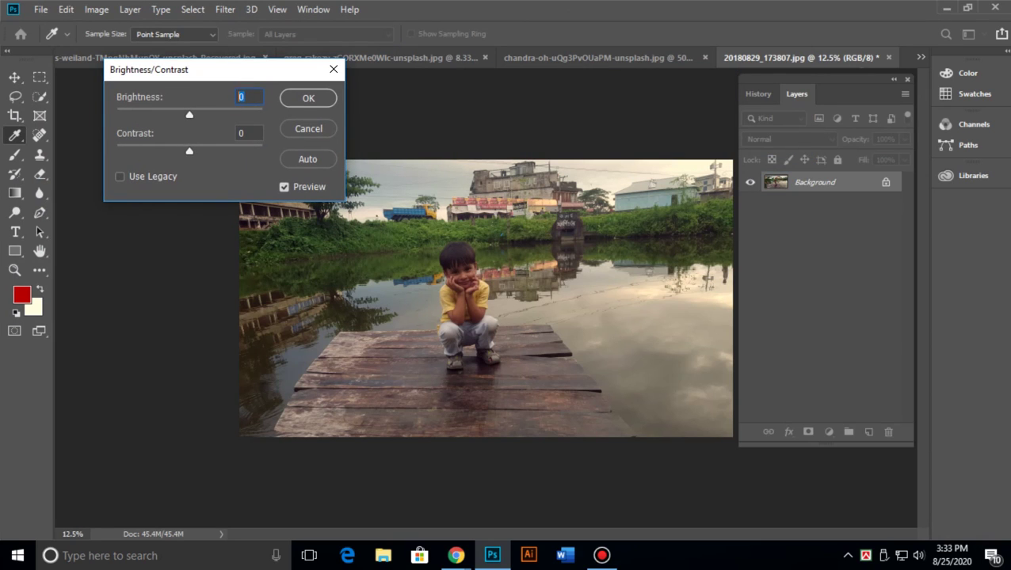
click(251, 133)
key(shift+Tab)
key(Down)
key(Down)
key(Down)
key(shift+Up)
key(shift+Up)
key(shift+Up)
key(shift+Up)
key(shift+Up)
key(shift+Up)
key(shift+Up)
key(shift+Up)
key(shift+Up)
key(shift+Up)
key(shift+Up)
key(shift+Up)
key(shift+Up)
key(shift+Up)
key(shift+Up)
key(shift+Up)
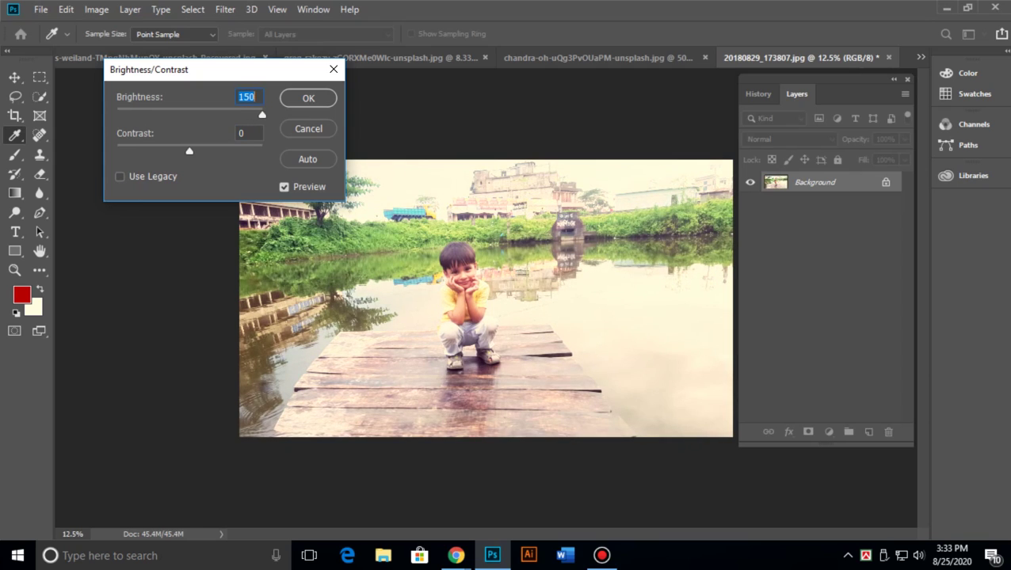
Lower the photo's brightness to -150 in the Brightness/Contrast adjustment.
key(shift+Down)
key(shift+Down)
key(shift+Down)
key(shift+Down)
key(shift+Down)
key(shift+Down)
key(shift+Down)
key(shift+Down)
key(shift+Down)
key(shift+Down)
key(shift+Down)
key(shift+Down)
key(shift+Down)
key(shift+Down)
key(shift+Down)
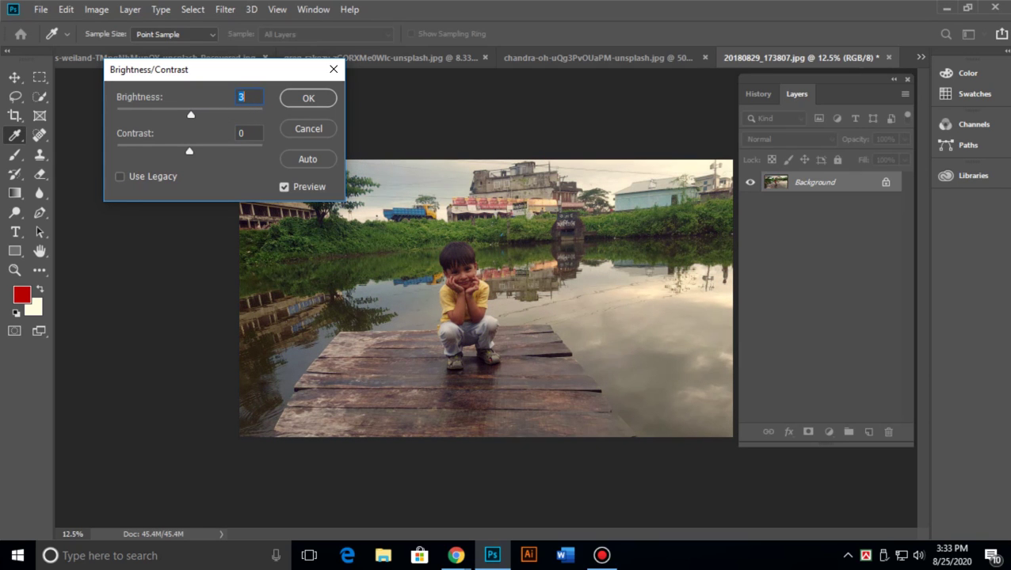
key(shift+Down)
key(shift+Down)
key(shift+Down)
key(shift+Down)
key(shift+Down)
key(shift+Down)
key(shift+Down)
key(shift+Down)
key(shift+Down)
key(shift+Down)
key(shift+Down)
key(shift+Down)
key(shift+Down)
key(shift+Down)
key(shift+Down)
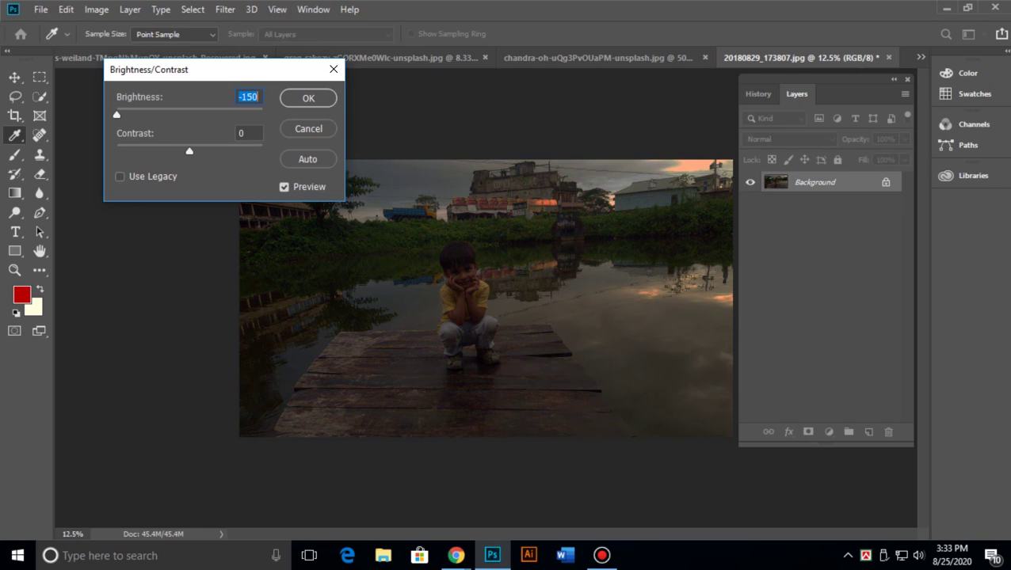
Raise the photo's brightness to 127 in the Brightness/Contrast adjustment.
key(shift+Up)
key(shift+Up)
key(shift+Up)
key(shift+Up)
key(shift+Up)
key(shift+Up)
key(shift+Up)
key(shift+Up)
key(shift+Up)
key(shift+Up)
key(shift+Up)
key(shift+Up)
key(shift+Up)
key(shift+Up)
key(Up)
key(Up)
key(Up)
key(Up)
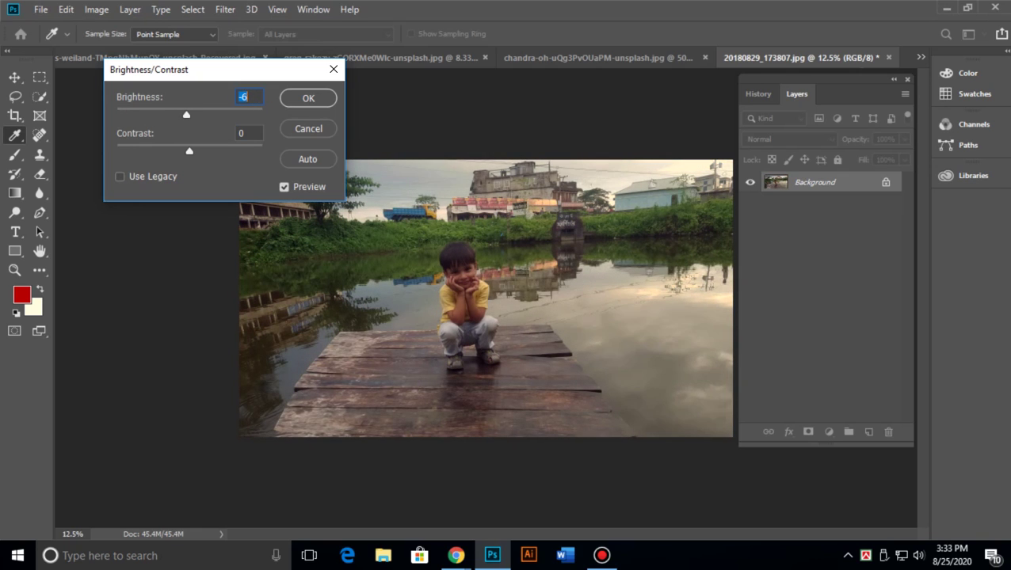
key(shift+Up)
key(shift+Up)
key(shift+Up)
key(shift+Up)
key(shift+Up)
key(shift+Up)
key(shift+Up)
key(shift+Up)
key(shift+Up)
key(shift+Up)
key(shift+Up)
key(shift+Up)
key(shift+Up)
key(Up)
key(Up)
key(Up)
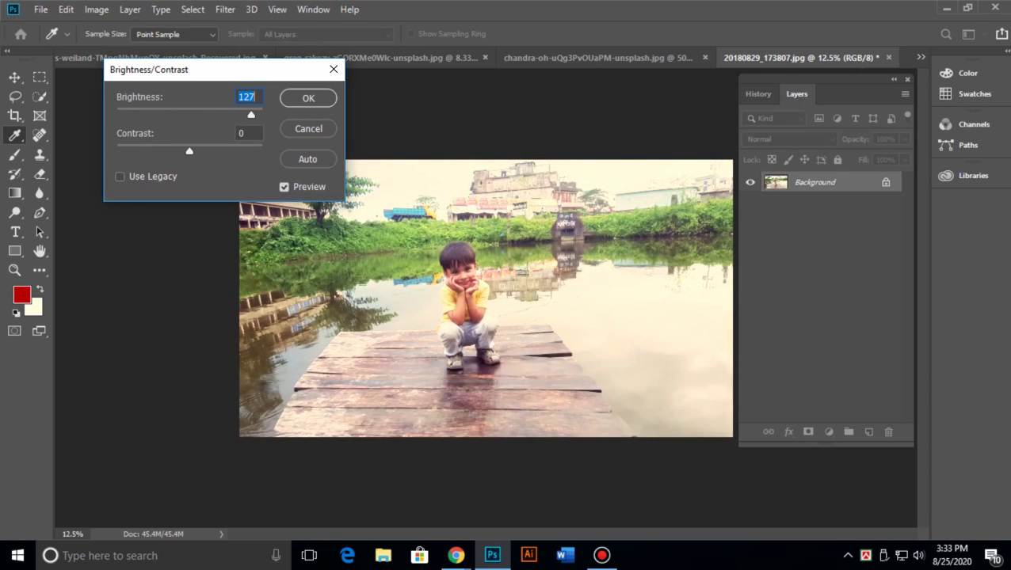
Sweep the brightness repeatedly between dark and bright values to demonstrate its effect on the photo, ending at 2.
key(shift+Up)
key(shift+Up)
key(shift+Up)
key(shift+Down)
key(shift+Down)
key(shift+Down)
key(shift+Down)
key(shift+Down)
key(shift+Down)
key(shift+Down)
key(shift+Down)
key(shift+Down)
key(shift+Down)
key(shift+Down)
key(shift+Down)
key(shift+Down)
key(shift+Down)
key(shift+Down)
key(shift+Down)
key(shift+Down)
key(shift+Down)
key(shift+Down)
key(shift+Down)
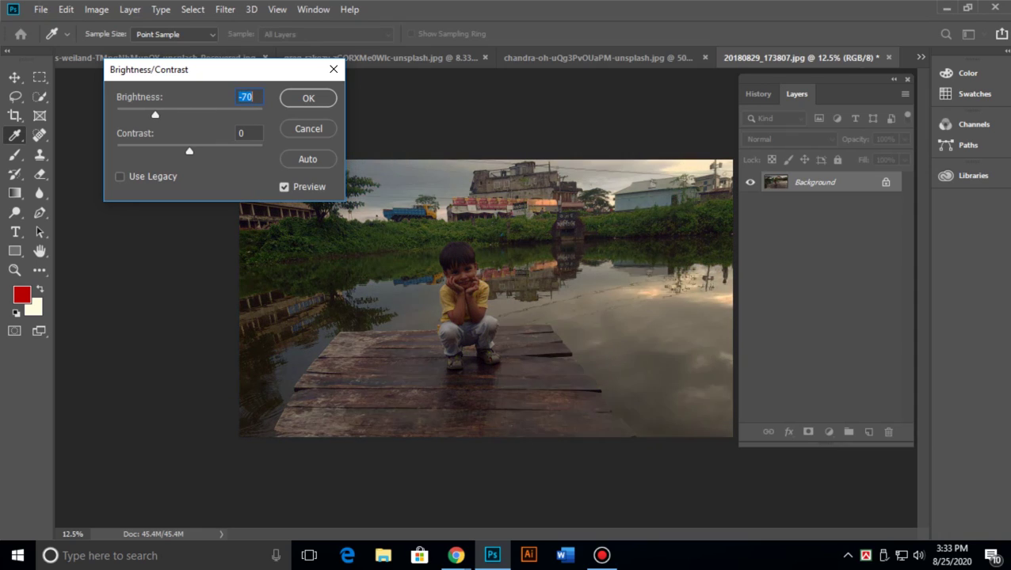
key(shift+Down)
key(shift+Down)
key(shift+Down)
key(shift+Down)
key(shift+Up)
key(shift+Up)
key(shift+Up)
key(shift+Up)
key(shift+Up)
key(shift+Up)
key(shift+Up)
key(shift+Up)
key(shift+Up)
key(shift+Up)
key(shift+Up)
key(shift+Up)
key(shift+Up)
key(shift+Up)
key(shift+Up)
key(shift+Up)
key(shift+Up)
key(Down)
key(Down)
key(Down)
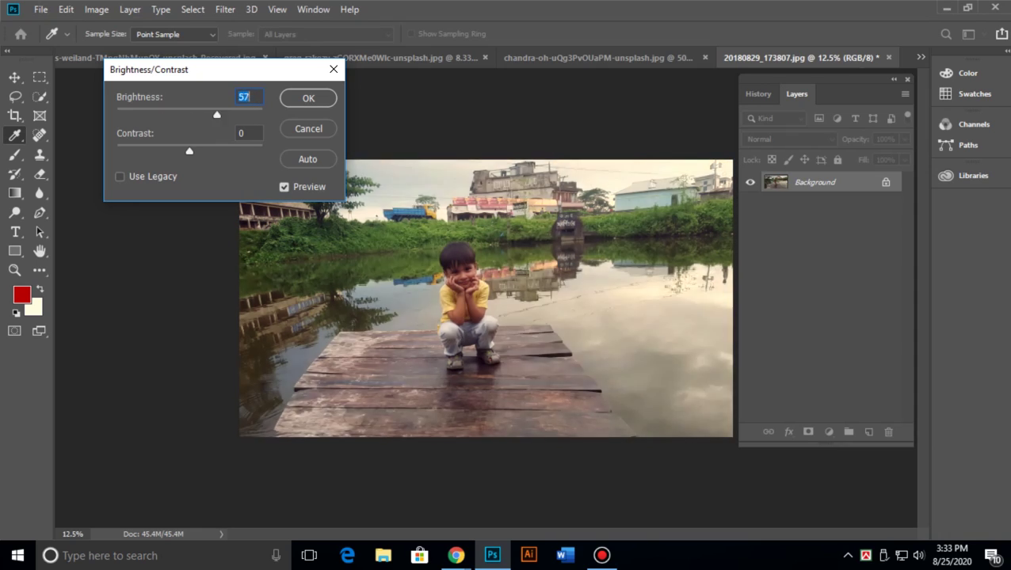
key(shift+Down)
key(shift+Down)
key(shift+Down)
key(shift+Down)
key(shift+Down)
key(shift+Down)
key(shift+Down)
key(shift+Down)
key(shift+Down)
key(shift+Down)
key(shift+Down)
key(shift+Down)
key(shift+Down)
key(shift+Down)
key(shift+Down)
key(shift+Down)
key(shift+Down)
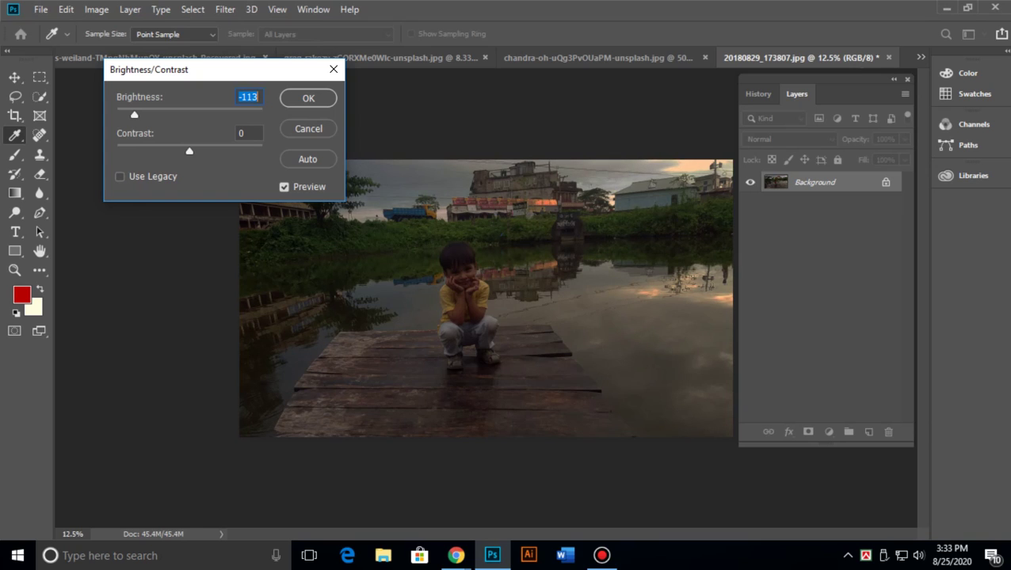
key(shift+Up)
key(shift+Up)
key(shift+Up)
key(shift+Up)
key(shift+Up)
key(shift+Up)
key(shift+Up)
key(shift+Up)
key(shift+Up)
key(shift+Up)
key(shift+Up)
key(shift+Down)
key(shift+Down)
key(shift+Down)
key(shift+Down)
key(shift+Down)
key(shift+Down)
key(shift+Down)
key(shift+Down)
key(shift+Down)
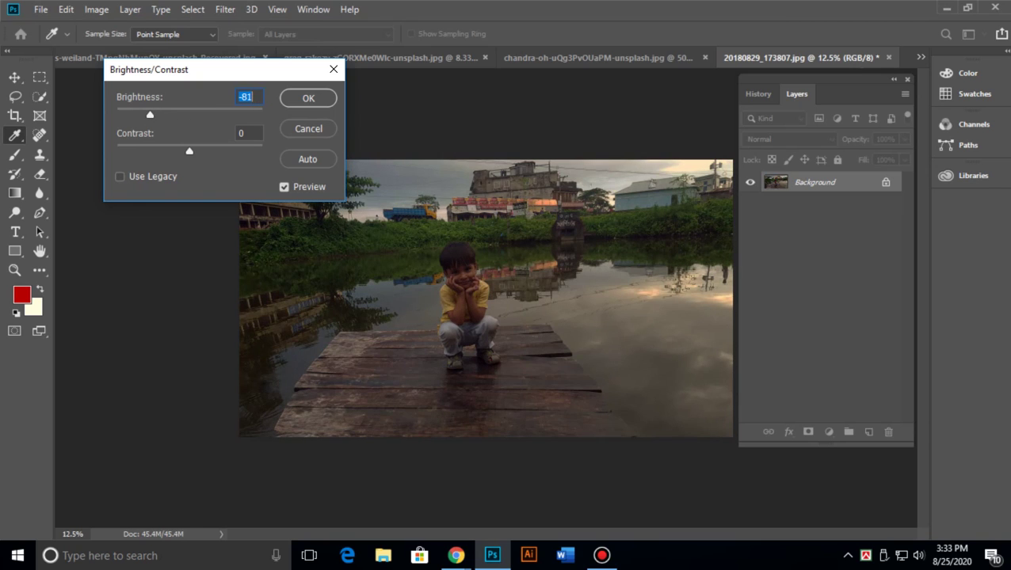
key(shift+Down)
key(shift+Down)
key(Down)
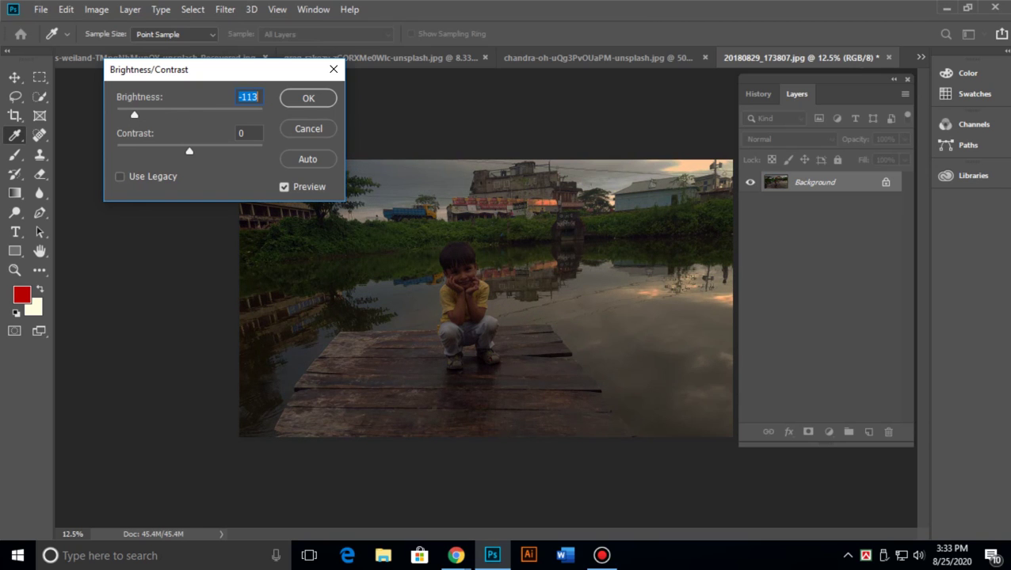
key(shift+Up)
key(shift+Up)
key(shift+Up)
key(shift+Up)
key(shift+Up)
key(shift+Up)
key(shift+Up)
key(shift+Up)
key(shift+Up)
key(shift+Up)
key(shift+Up)
key(Up)
key(Up)
key(Up)
key(Up)
key(Up)
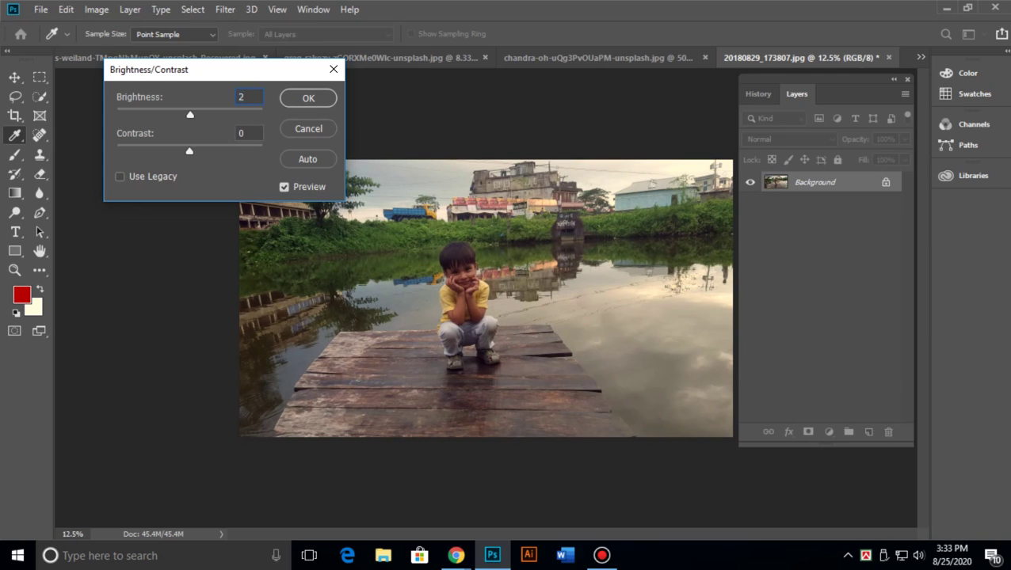
Set the photo's brightness to 60 and contrast to 40 and apply the Brightness/Contrast adjustment.
text(70)
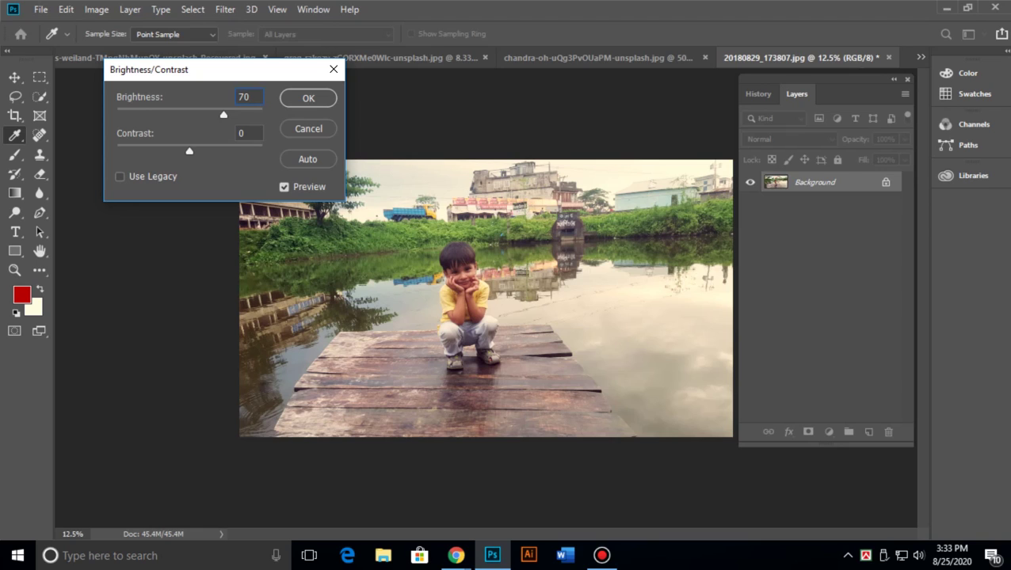
key(Tab)
text(30)
key(Tab)
key(Tab)
text(60)
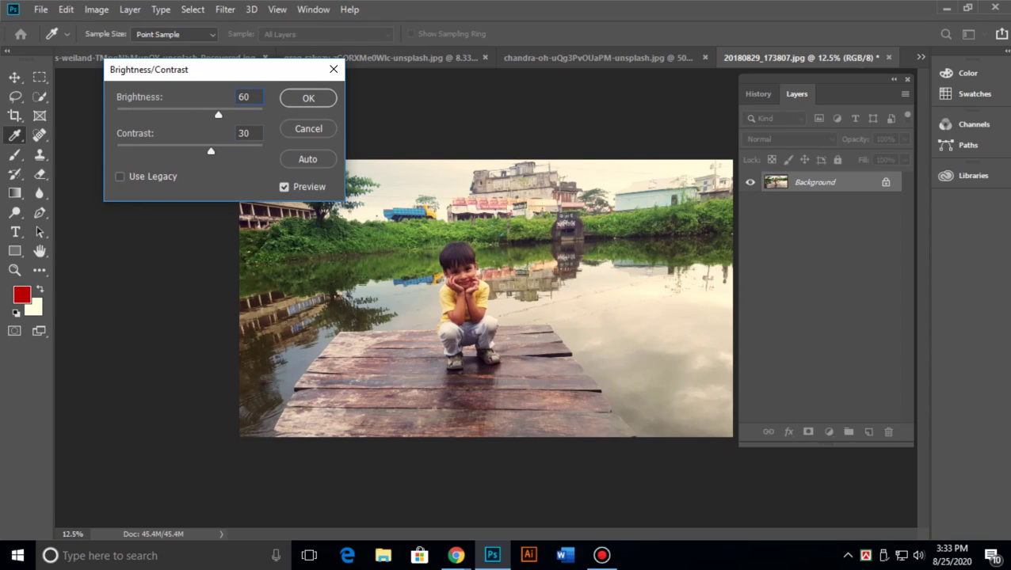
key(Tab)
text(40)
key(Return)
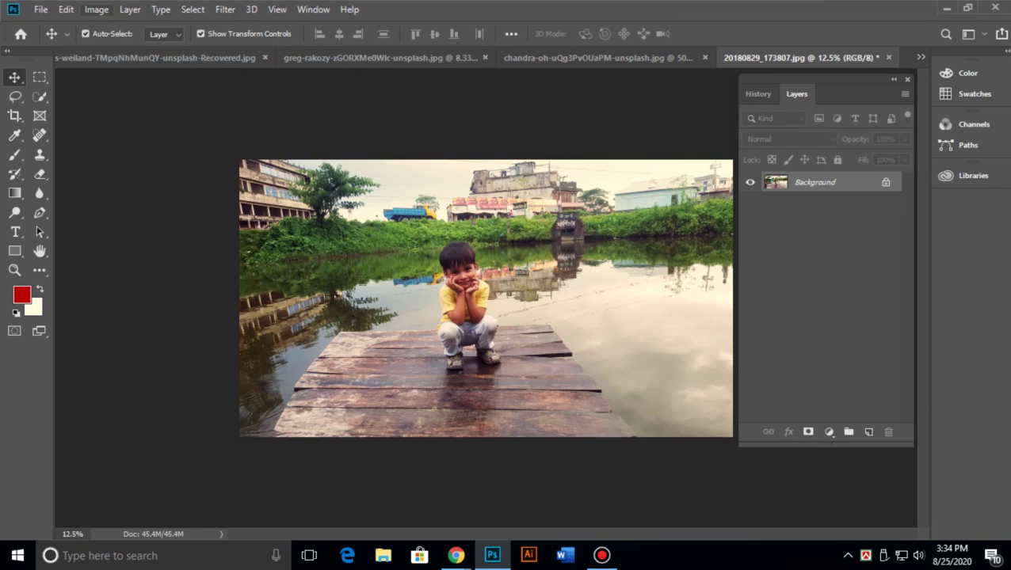
key(alt+i)
key(j)
key(Down)
key(Down)
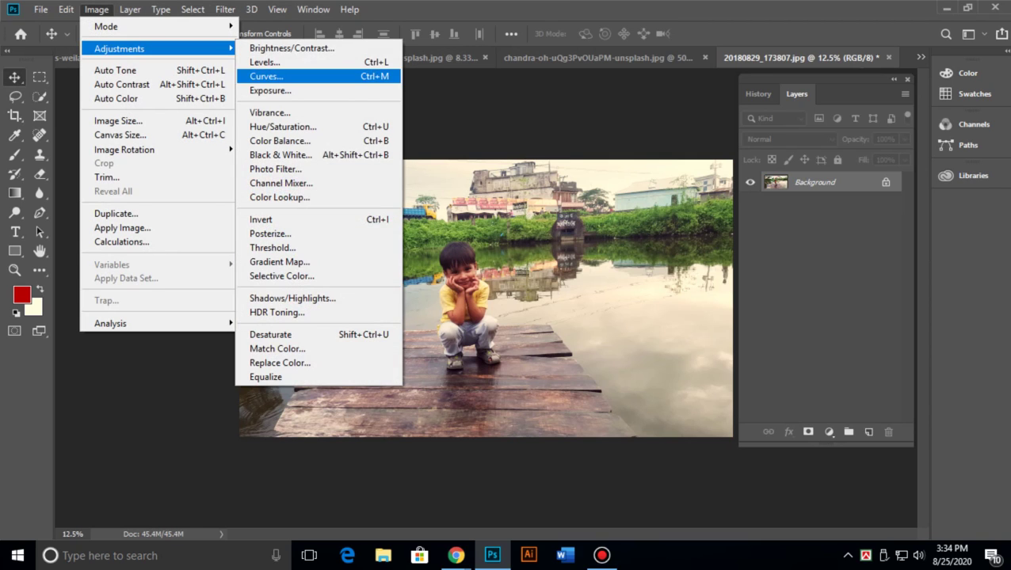
key(Up)
key(Return)
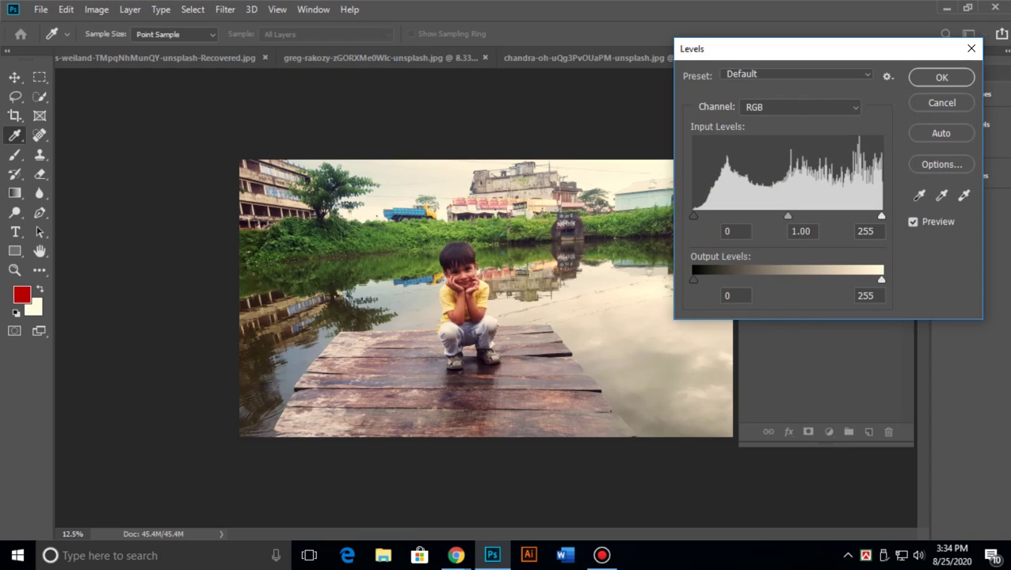
key(Return)
key(v)
key(alt+i)
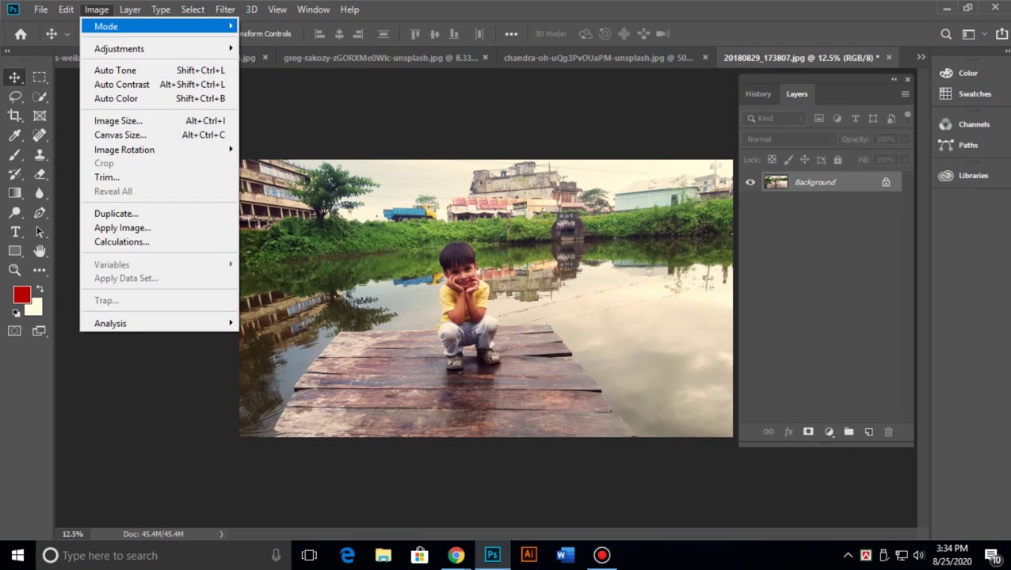
key(j)
key(Down)
key(Down)
key(Return)
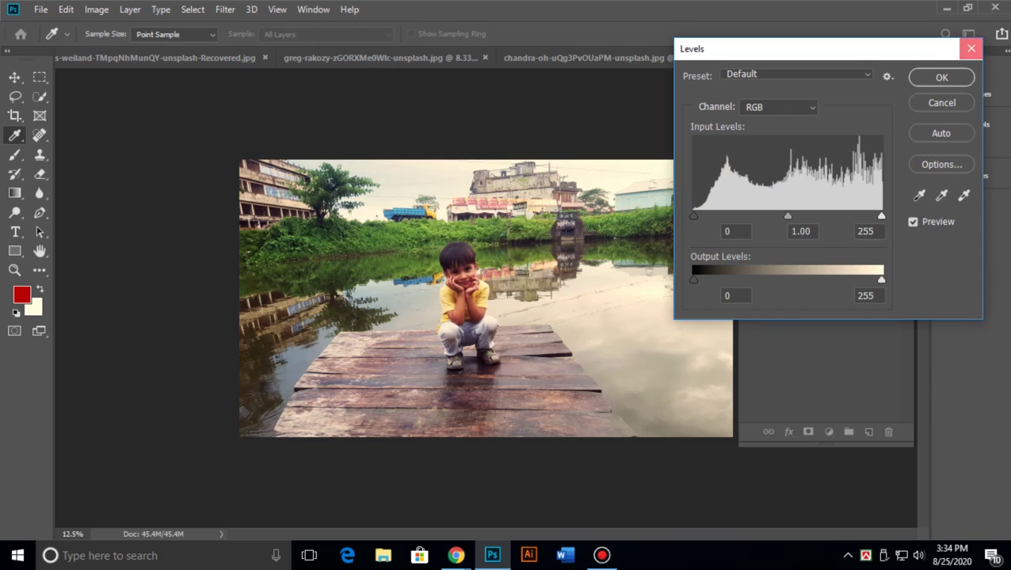
key(Return)
Apply the automatic Brightness/Contrast correction to the photo, with brightness -14 and contrast 30.
key(alt+i)
key(j)
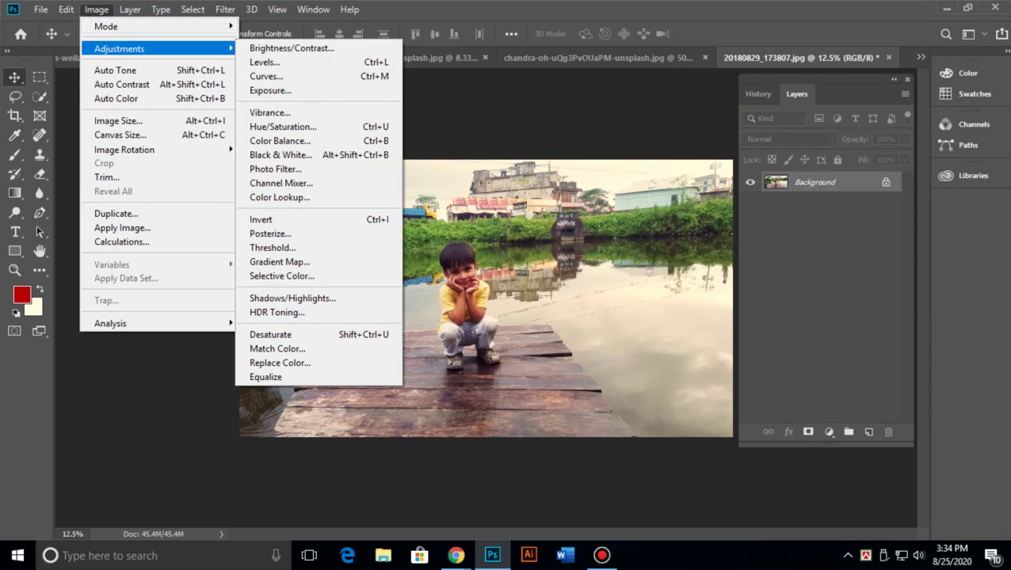
key(b)
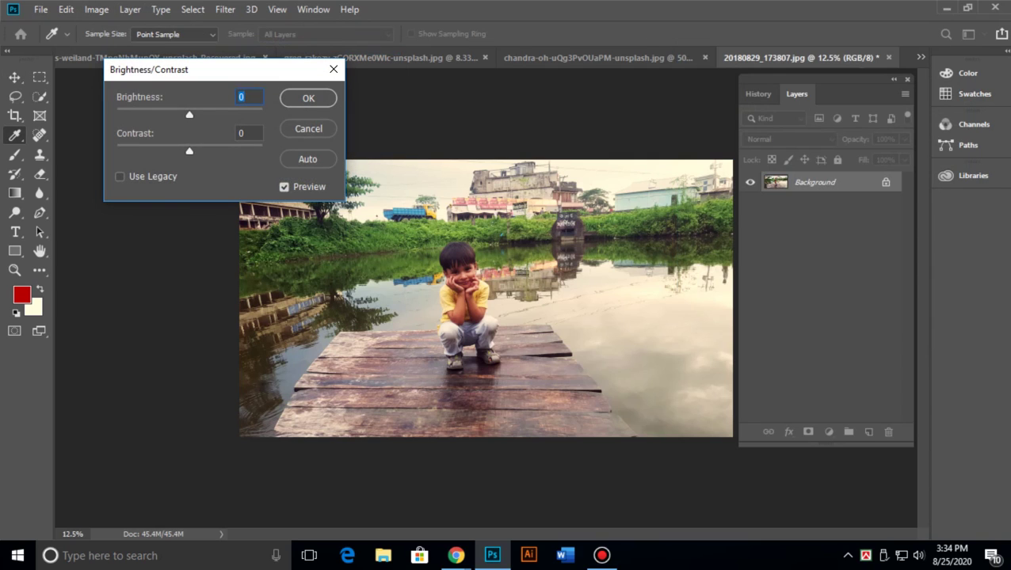
drag(251, 71, 728, 16)
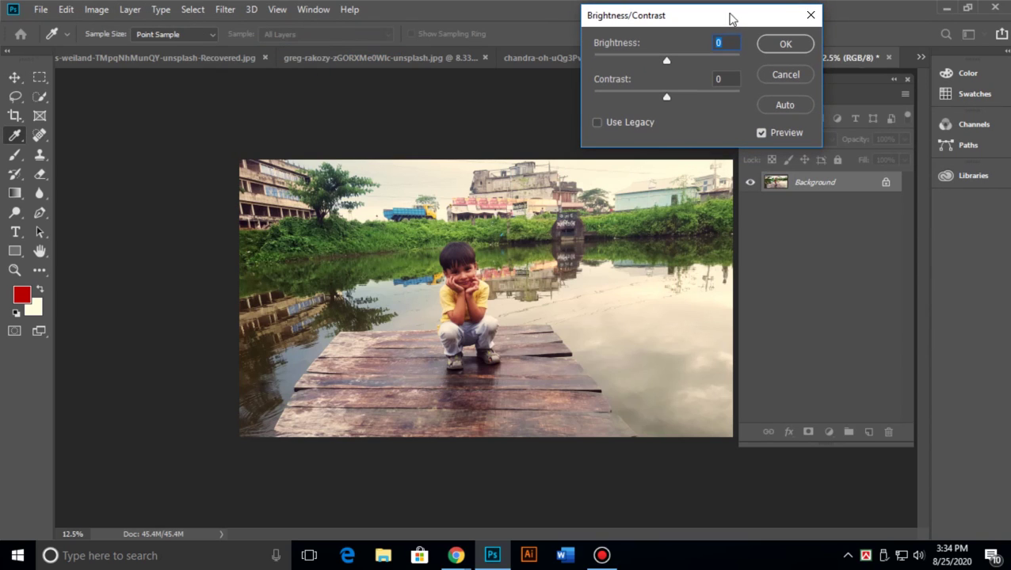
key(alt+a)
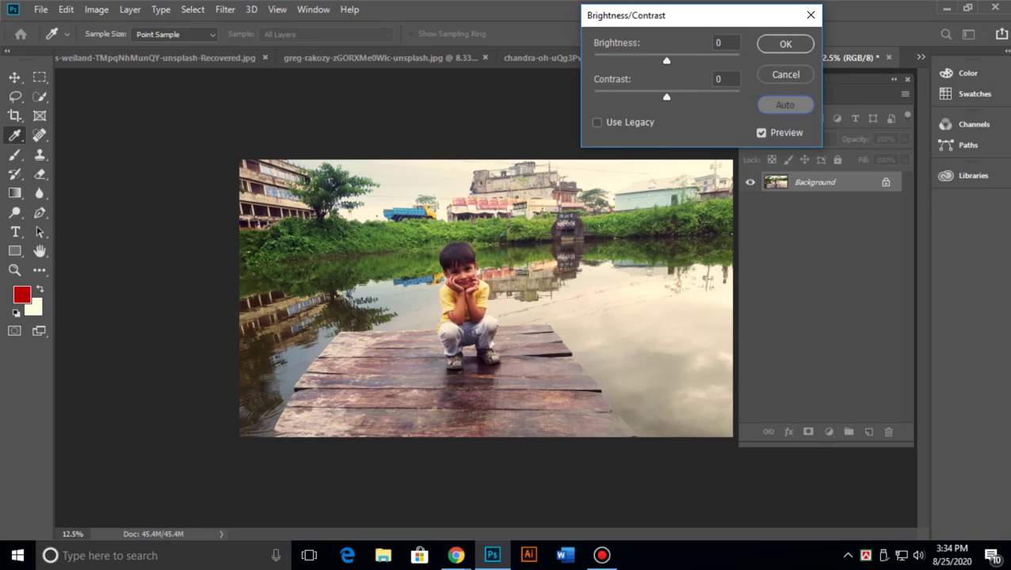
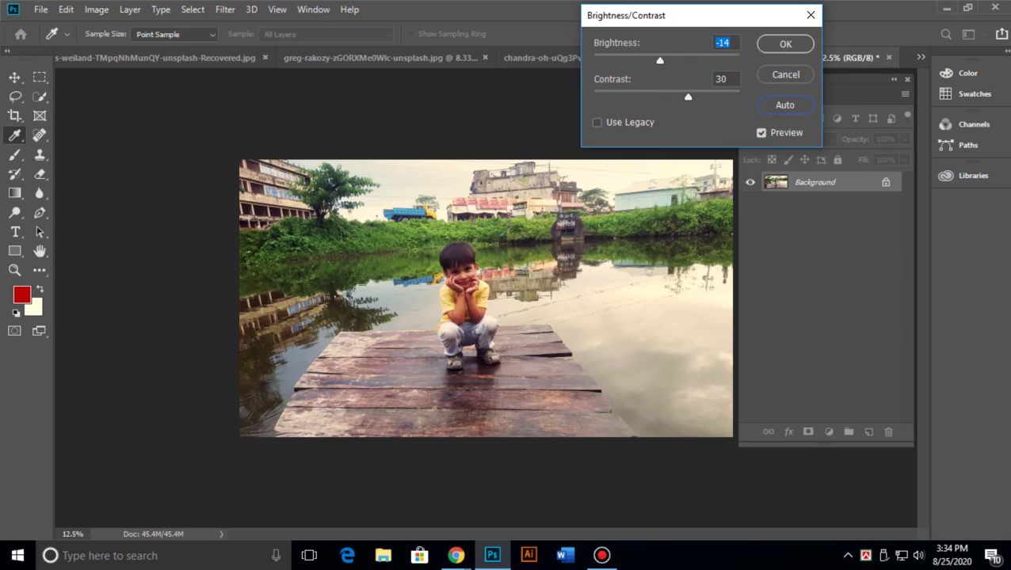
key(Return)
key(v)
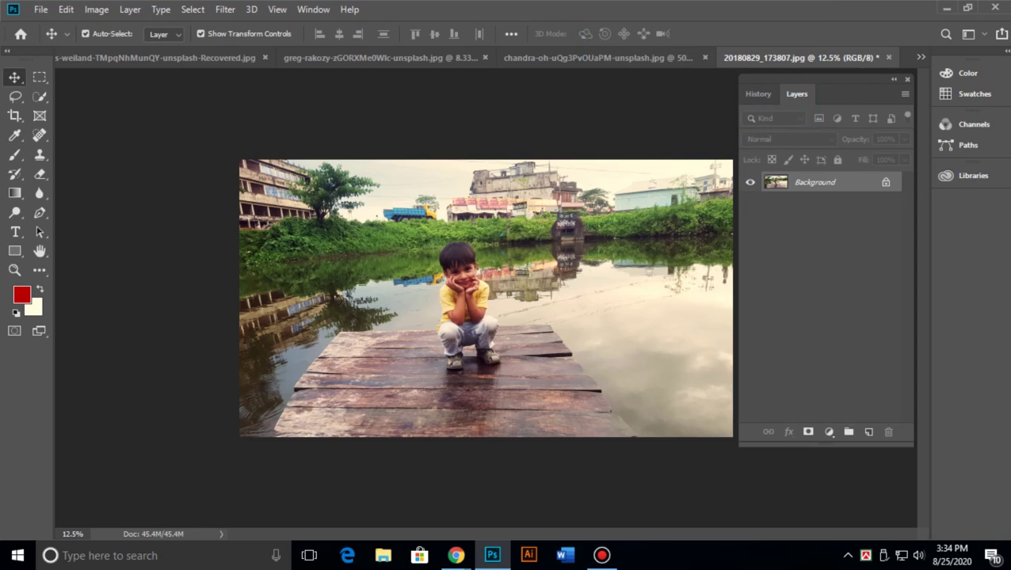
Sweep the Red channel's white output level in the Levels adjustment to demonstrate its effect, ending at 255.
click(96, 9)
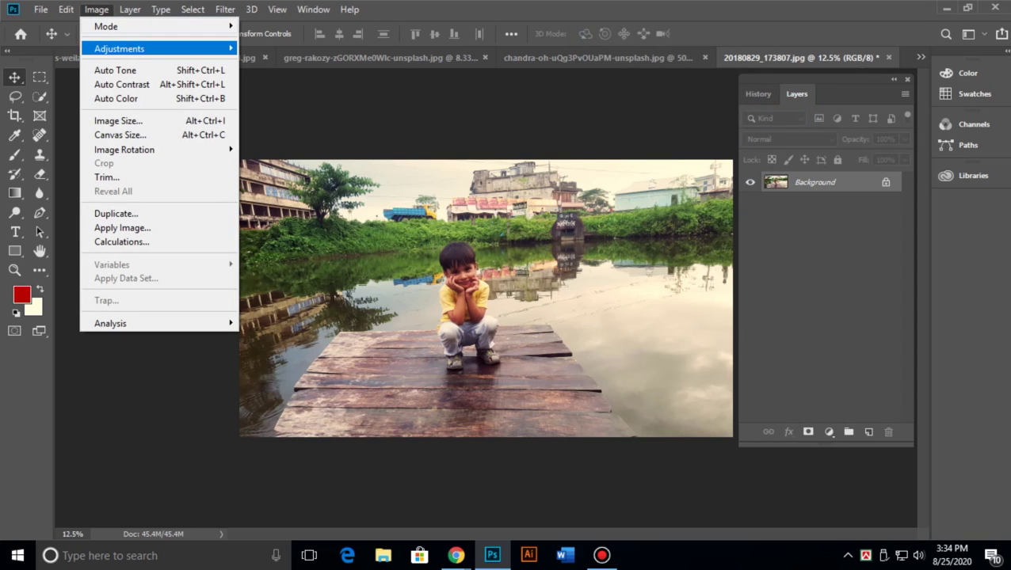
mouse_move(119, 49)
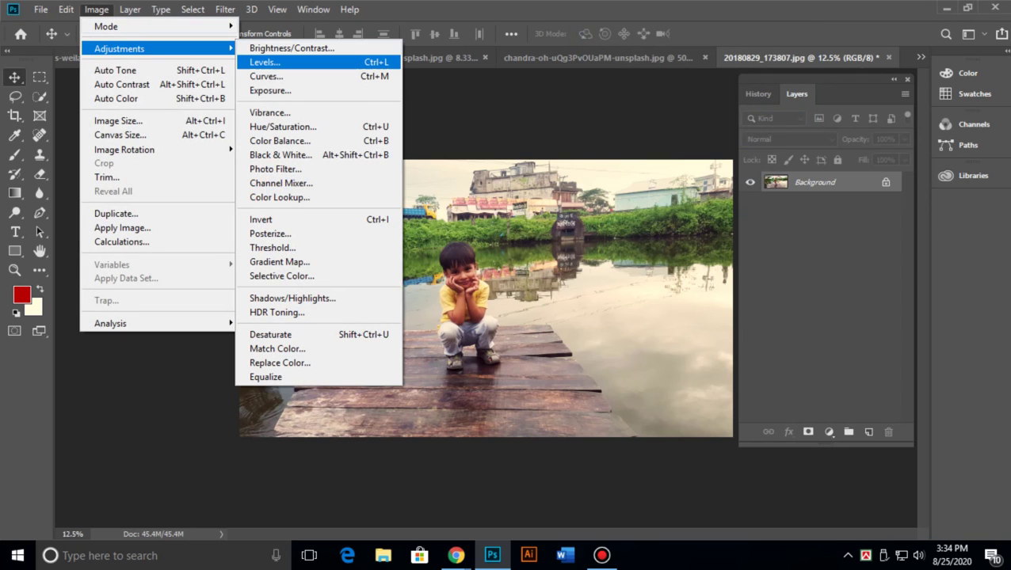
click(264, 61)
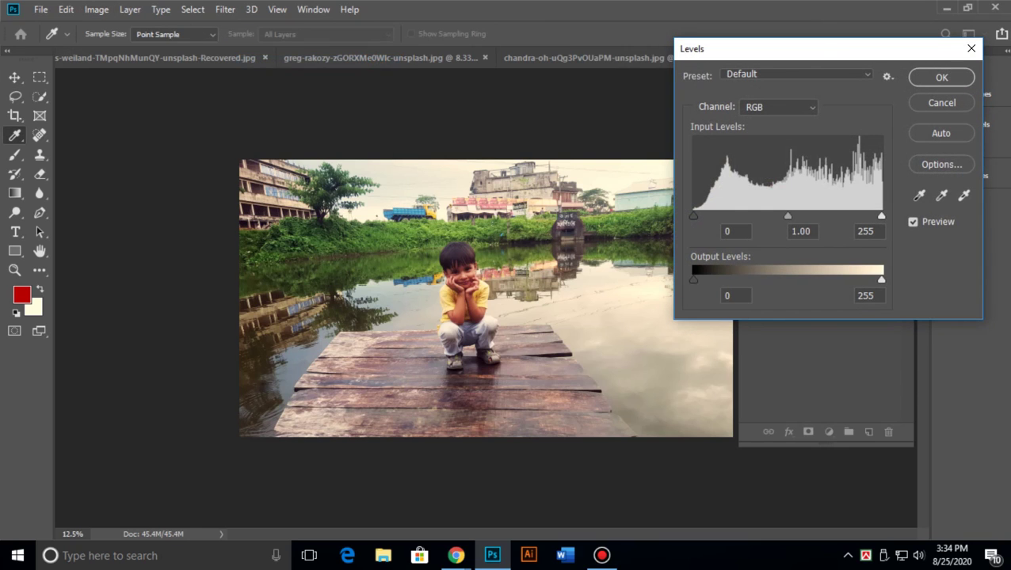
drag(879, 48, 857, 11)
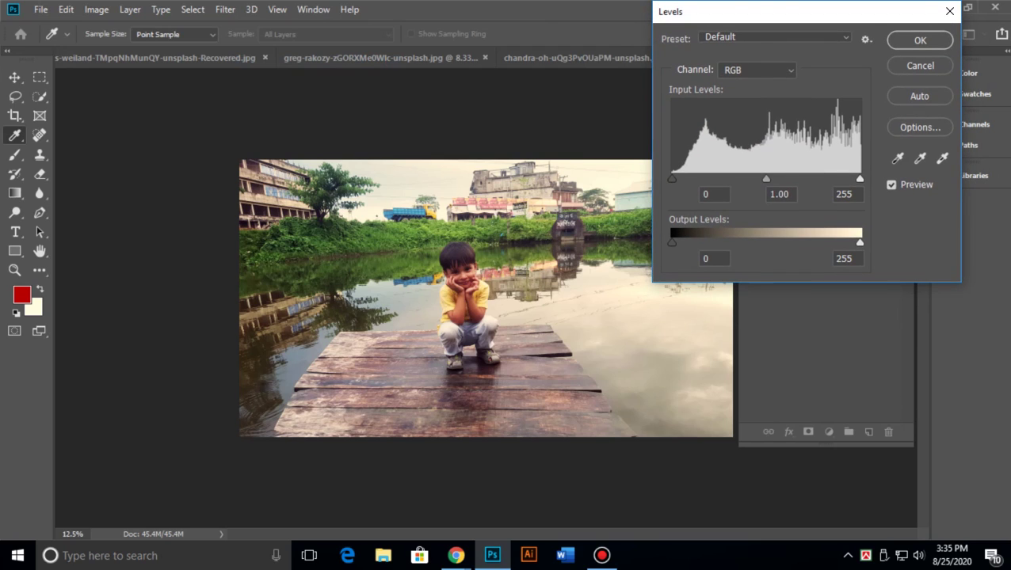
click(756, 70)
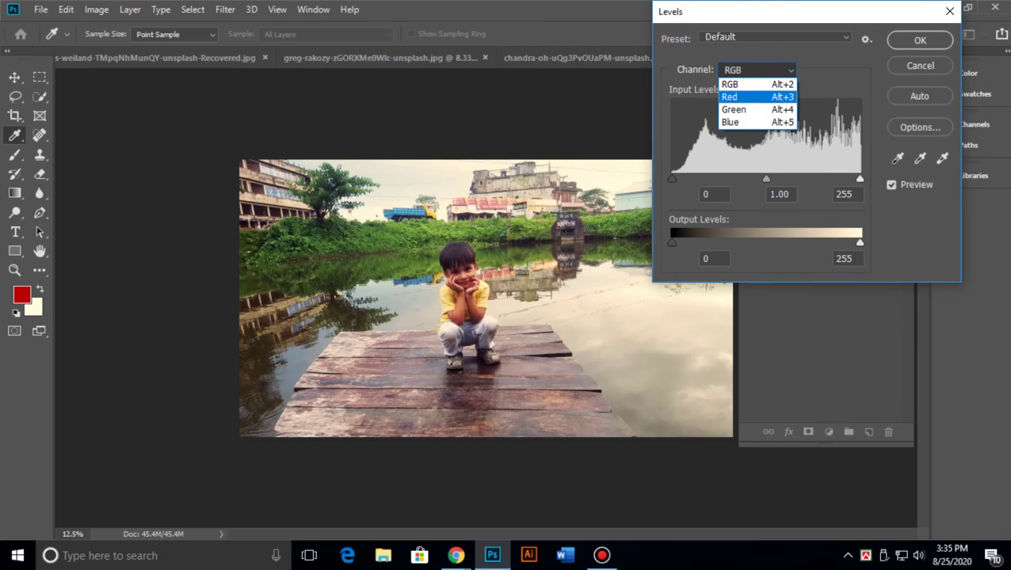
click(729, 97)
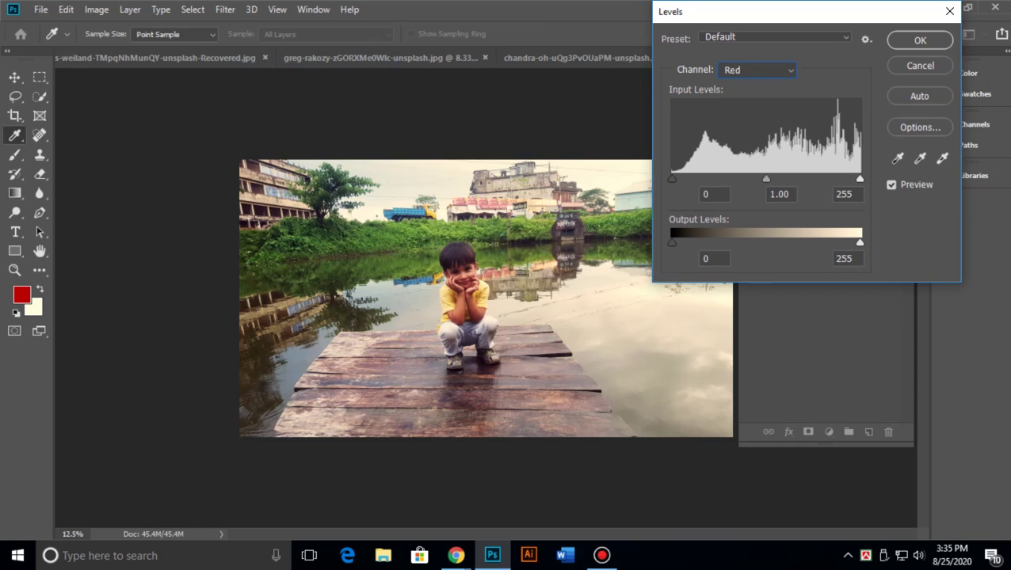
mouse_move(859, 242)
mouse_down()
mouse_move(734, 242)
mouse_move(859, 242)
mouse_up()
Sweep the Green channel's white output level in the Levels adjustment, ending at 255.
click(757, 70)
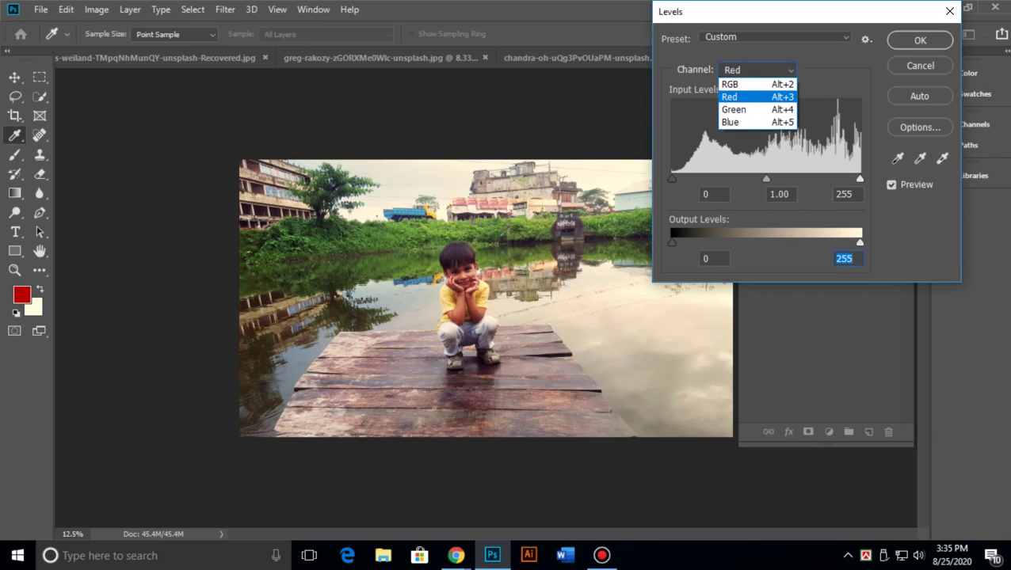
click(745, 105)
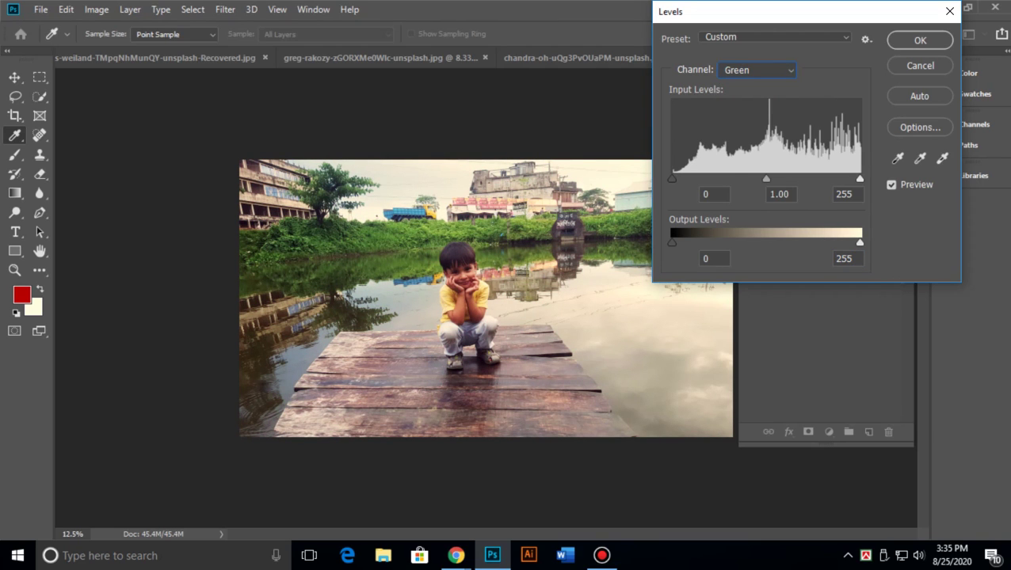
mouse_move(859, 243)
mouse_down()
mouse_move(698, 242)
mouse_move(859, 242)
mouse_up()
mouse_move(860, 242)
mouse_down()
mouse_move(735, 242)
mouse_move(860, 243)
mouse_up()
Sweep the Red channel's white output level again, ending at 255, and confirm the Levels adjustment.
click(757, 70)
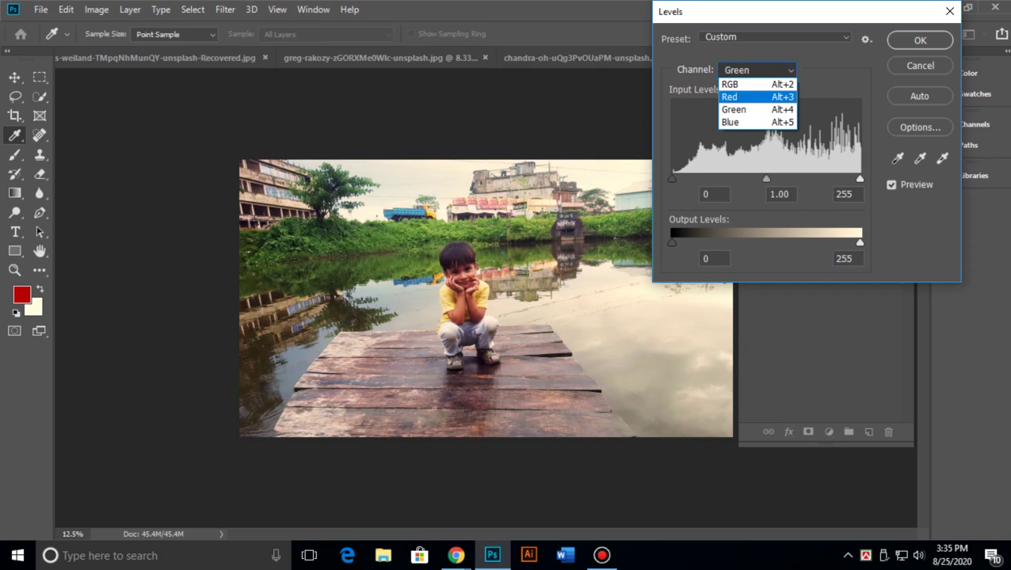
click(733, 92)
mouse_move(859, 242)
mouse_down()
mouse_move(688, 242)
mouse_move(859, 242)
mouse_up()
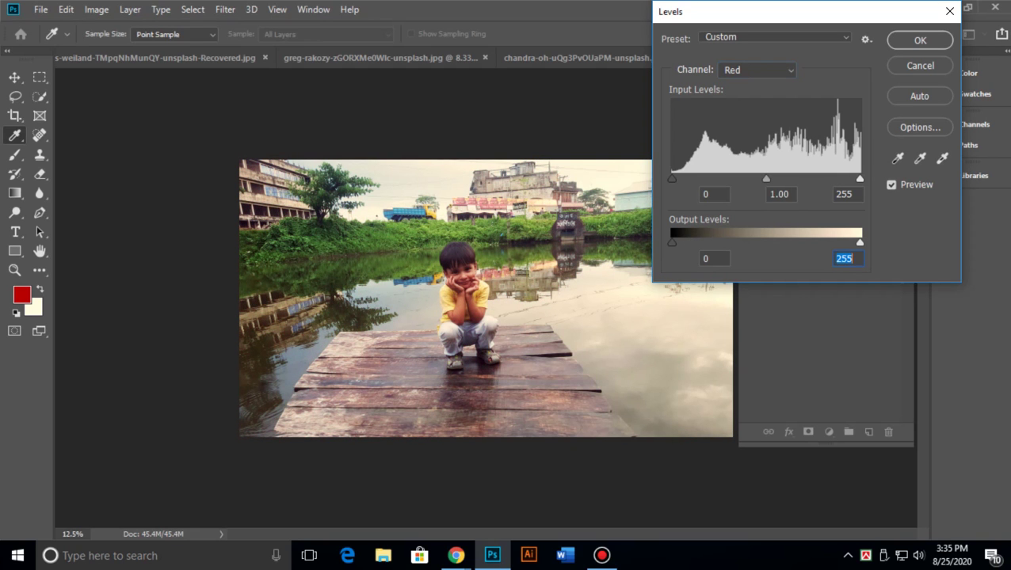
click(757, 70)
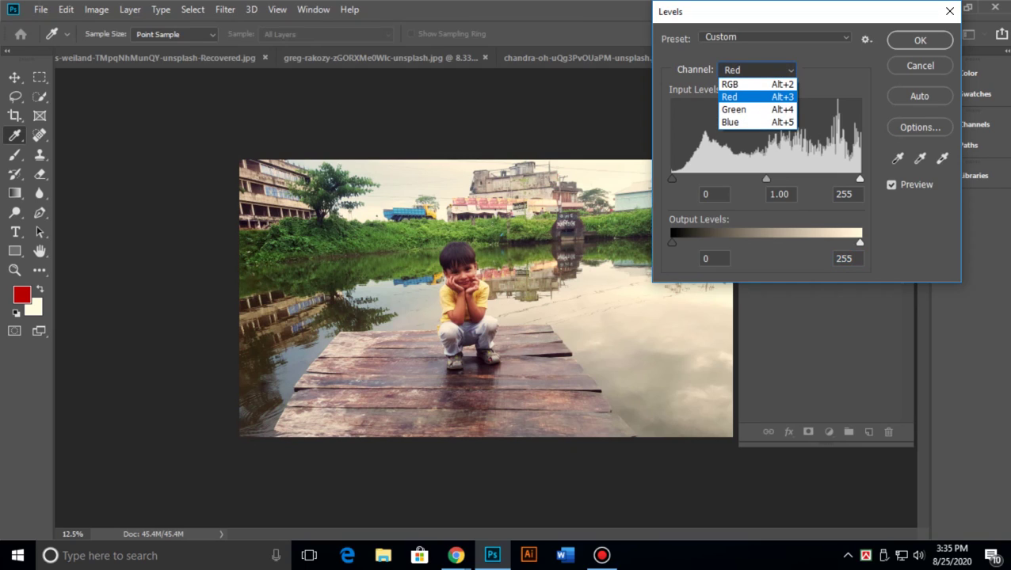
key(Escape)
key(Return)
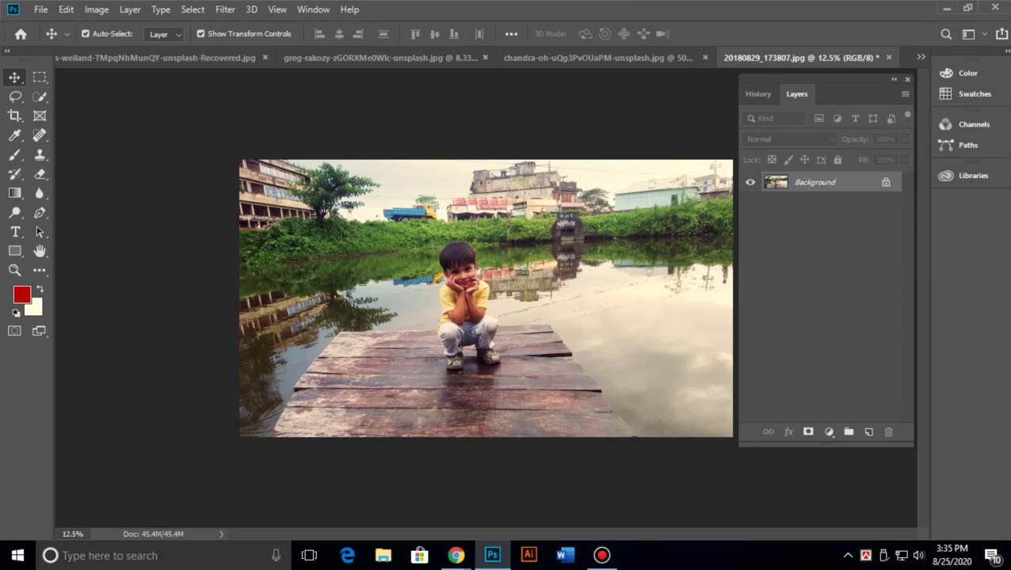
Look through the available image adjustments, from Brightness/Contrast to Equalize.
key(alt+i)
key(Down)
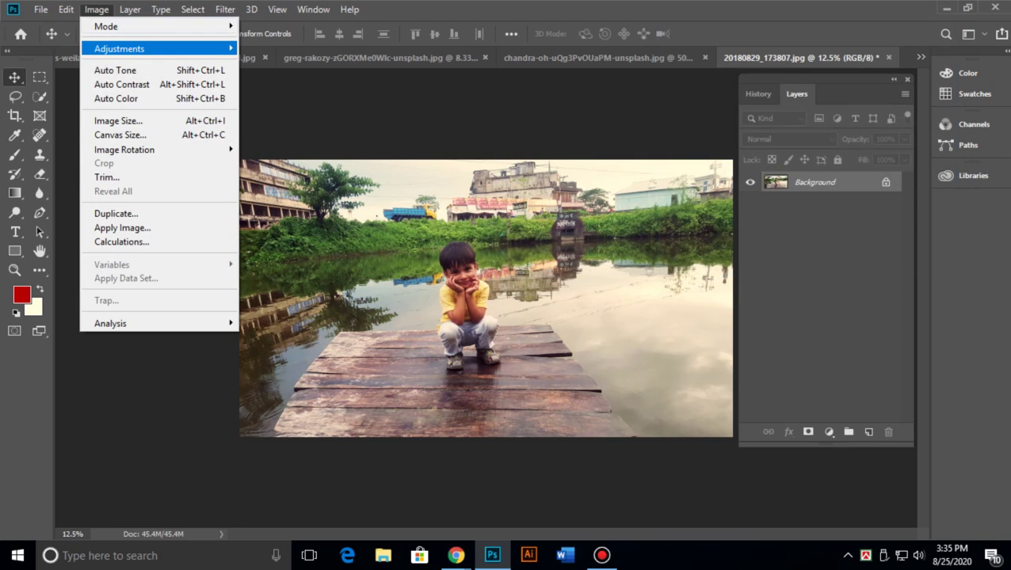
key(Right)
key(Down)
key(Down)
key(Down)
key(Down)
key(Down)
key(Down)
key(Down)
key(Down)
key(Down)
key(Down)
key(Down)
key(Down)
key(Down)
key(Down)
key(Down)
key(Down)
key(Down)
key(Down)
key(Down)
key(Down)
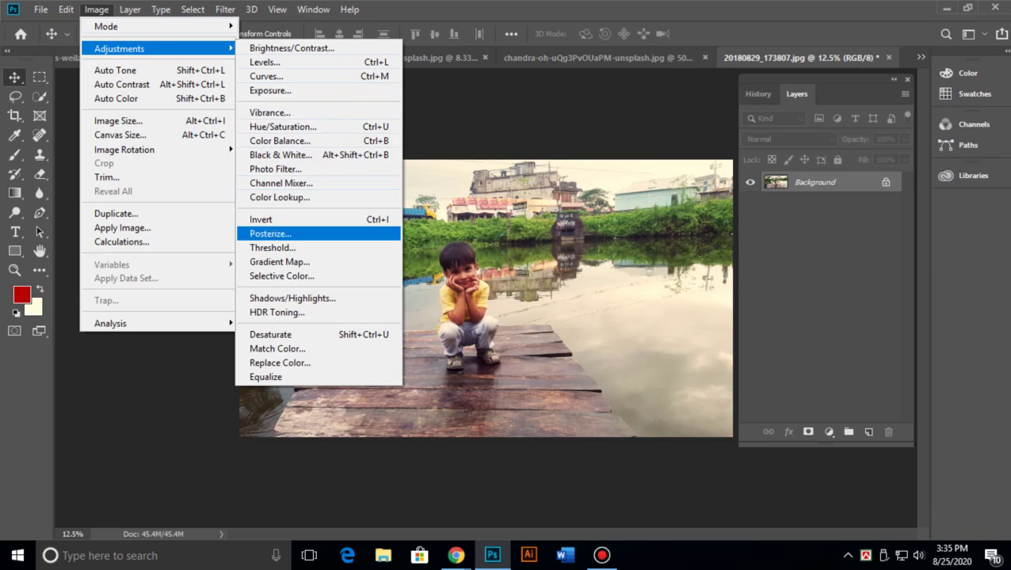
key(Down)
key(Up)
key(Up)
key(Up)
key(Up)
key(Up)
key(Up)
key(Up)
key(Up)
key(Up)
key(Up)
key(Up)
key(Up)
key(Up)
key(Up)
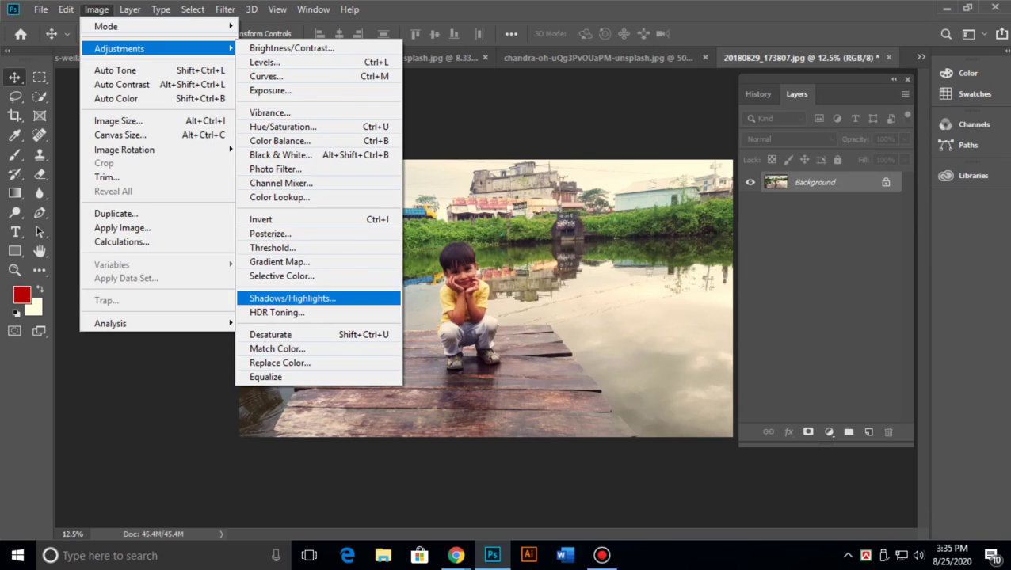
key(Up)
key(Up)
key(Up)
key(Down)
key(Down)
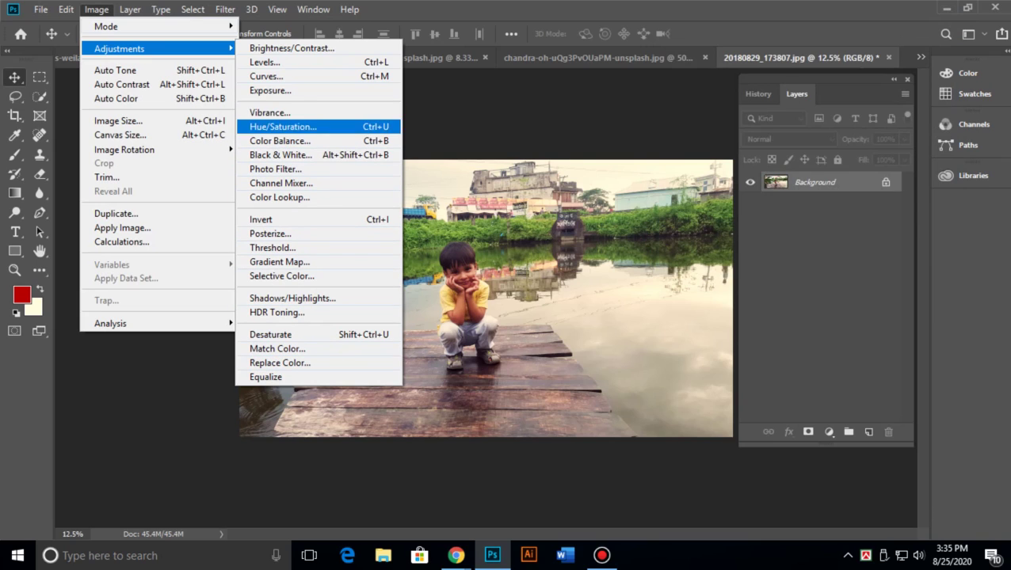
key(Down)
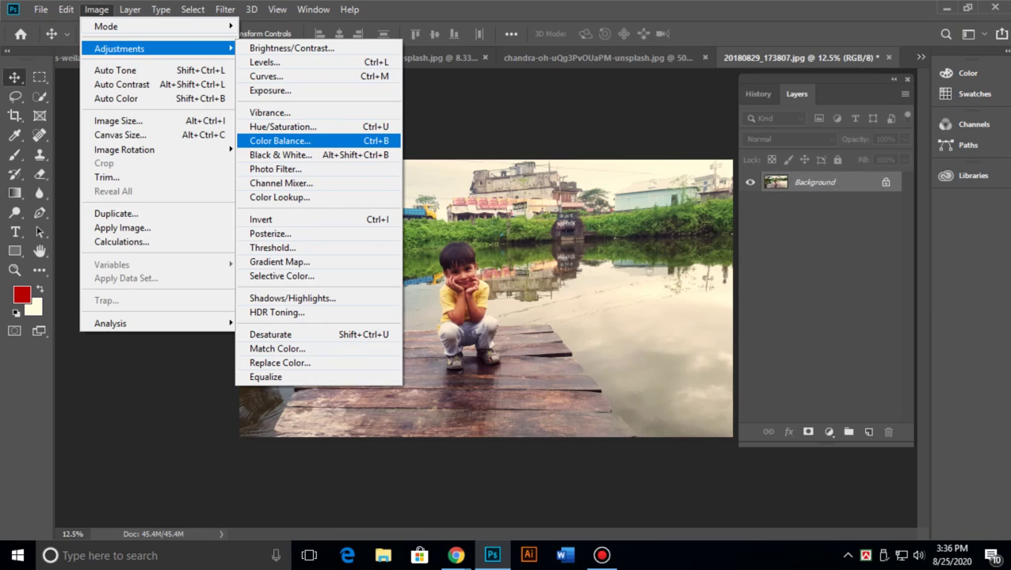
Sweep the Blue channel's white output level in a new Levels adjustment, ending at 255.
click(265, 62)
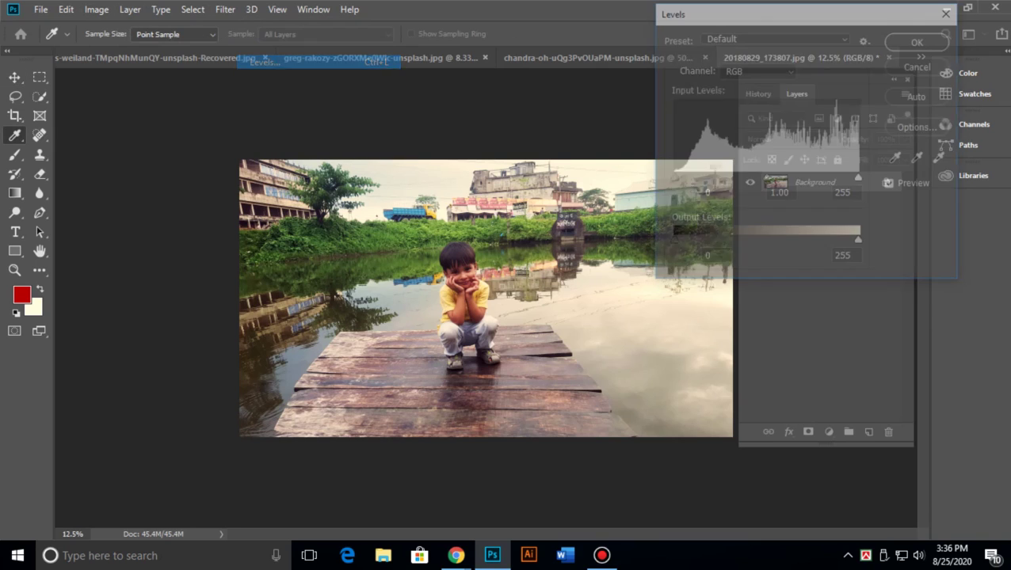
click(757, 69)
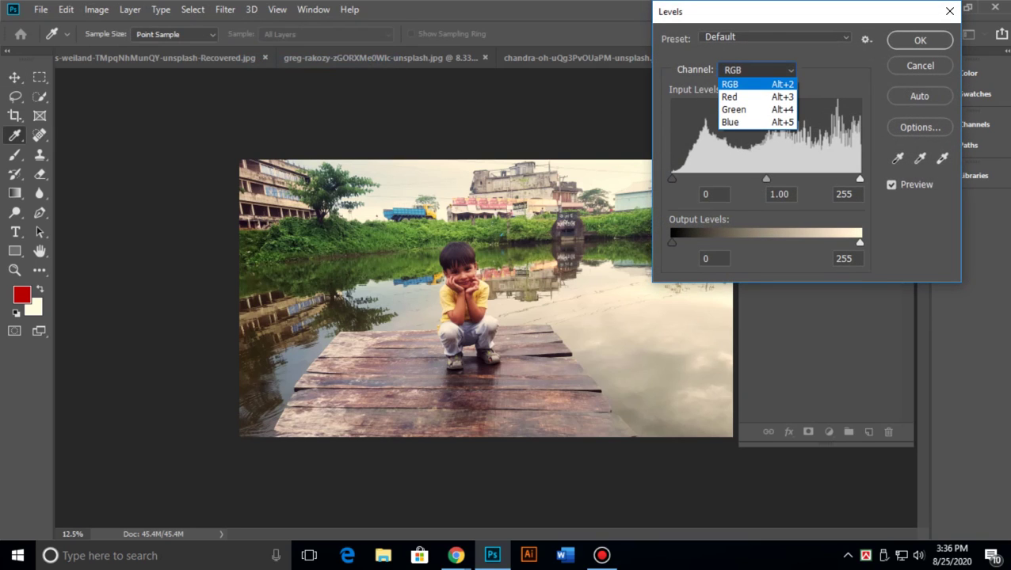
key(Down)
key(Down)
key(Down)
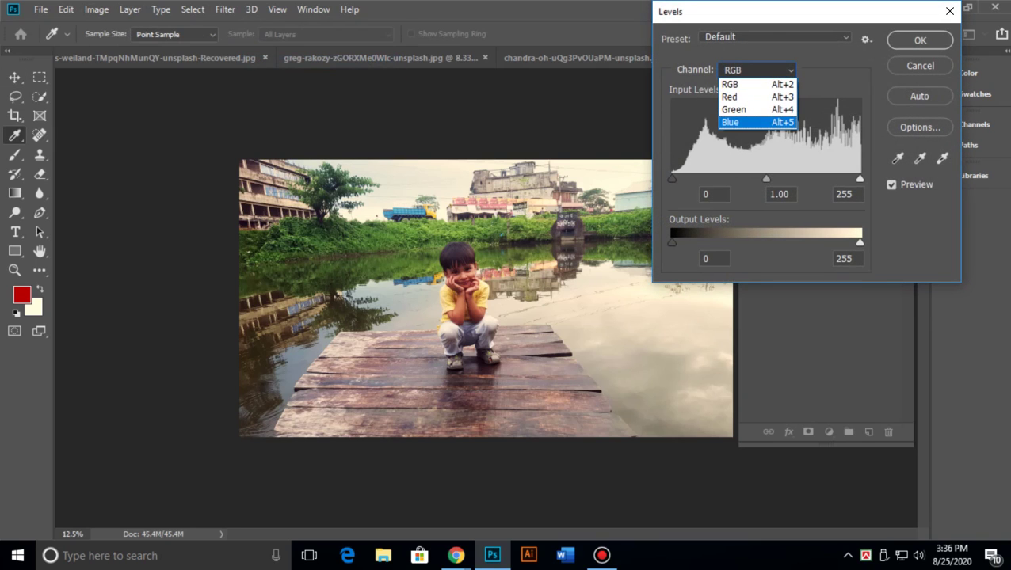
key(Return)
mouse_move(859, 242)
mouse_down()
mouse_move(799, 242)
mouse_move(860, 242)
mouse_up()
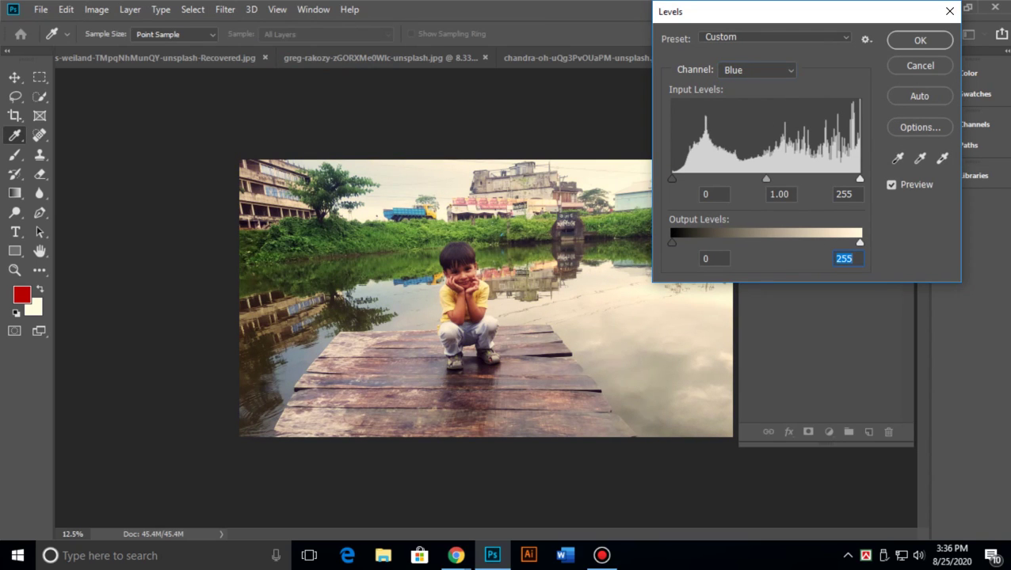
Sweep the Blue channel's black and white output levels back and forth and confirm the Levels adjustment.
mouse_move(672, 242)
mouse_down()
mouse_move(793, 242)
mouse_move(672, 243)
mouse_up()
mouse_move(860, 243)
mouse_down()
mouse_move(801, 242)
mouse_move(859, 242)
mouse_up()
key(Tab)
key(Return)
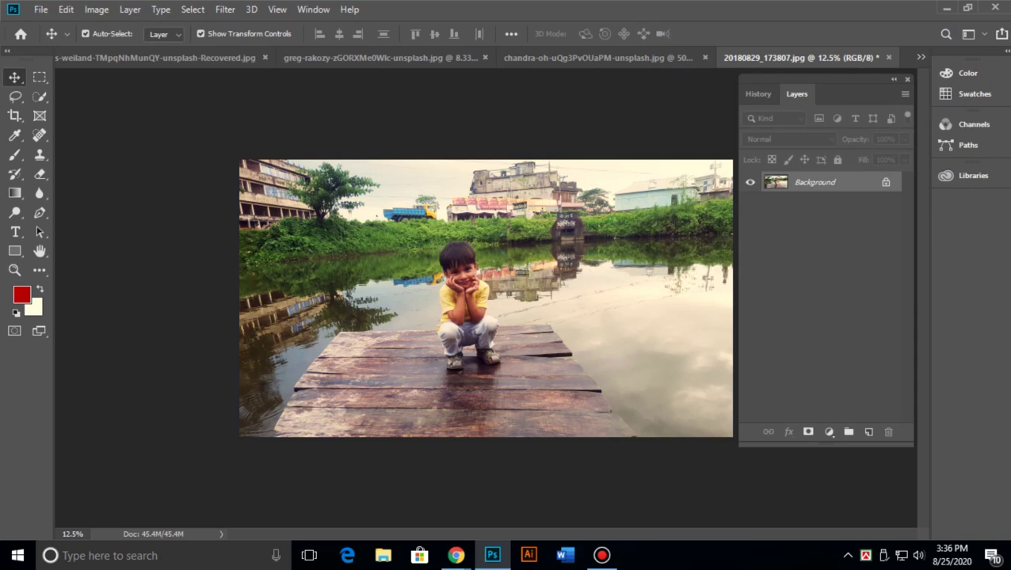
Open the Curves adjustment for the photo and reposition its dialog over the canvas.
click(96, 9)
mouse_move(119, 48)
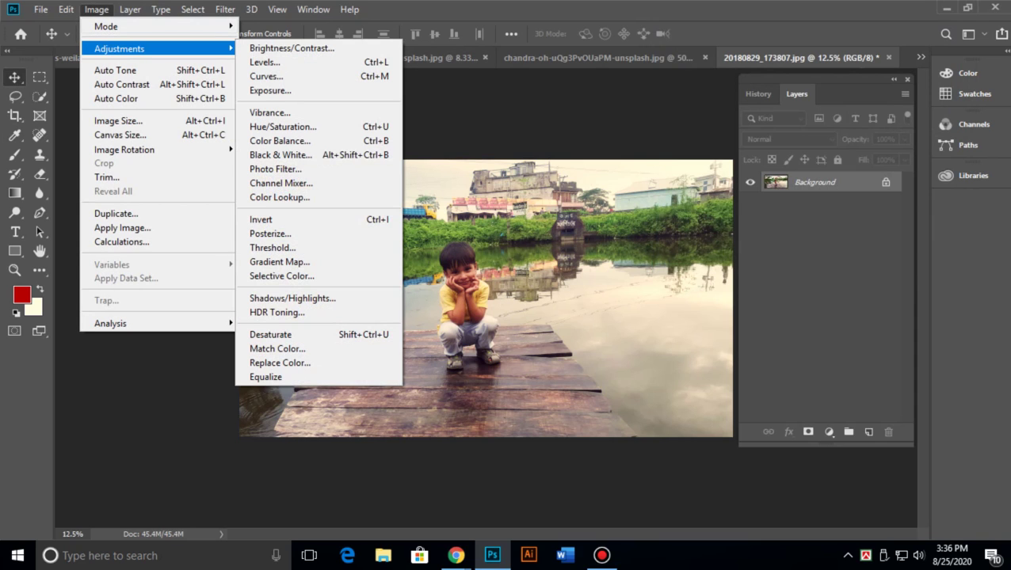
click(267, 76)
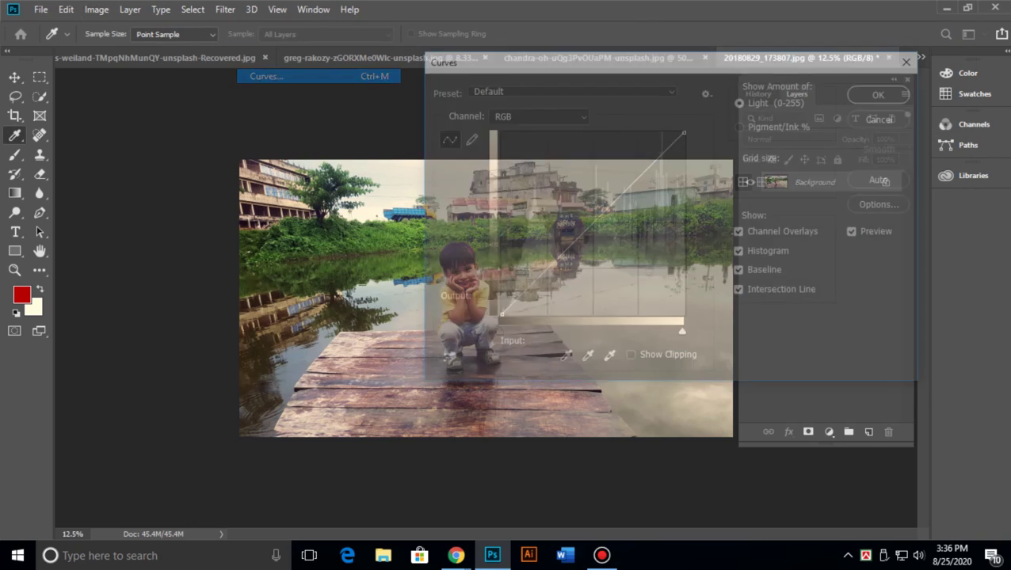
drag(717, 60, 602, 38)
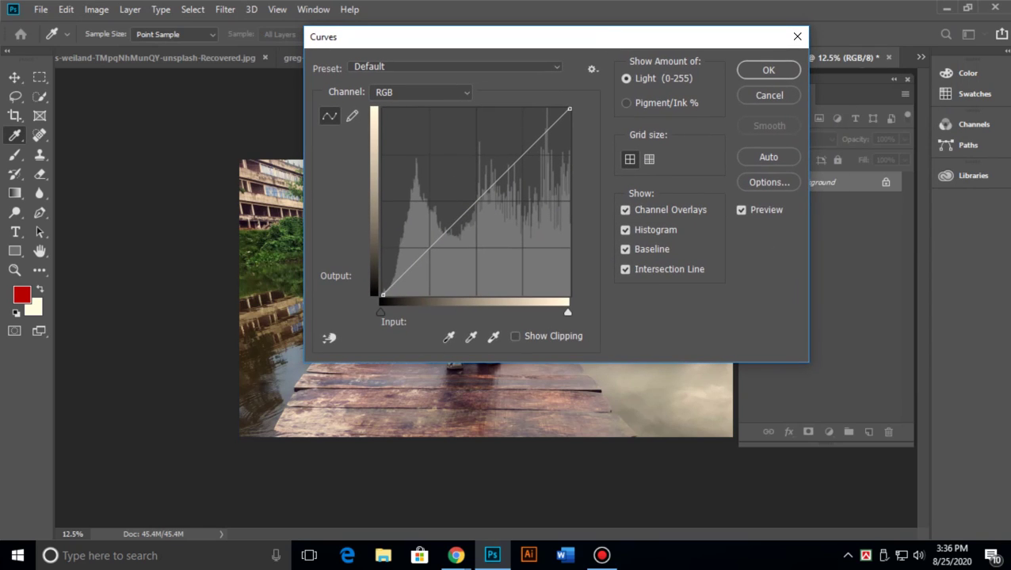
Switch to the Google Meet call in Chrome.
mouse_move(456, 554)
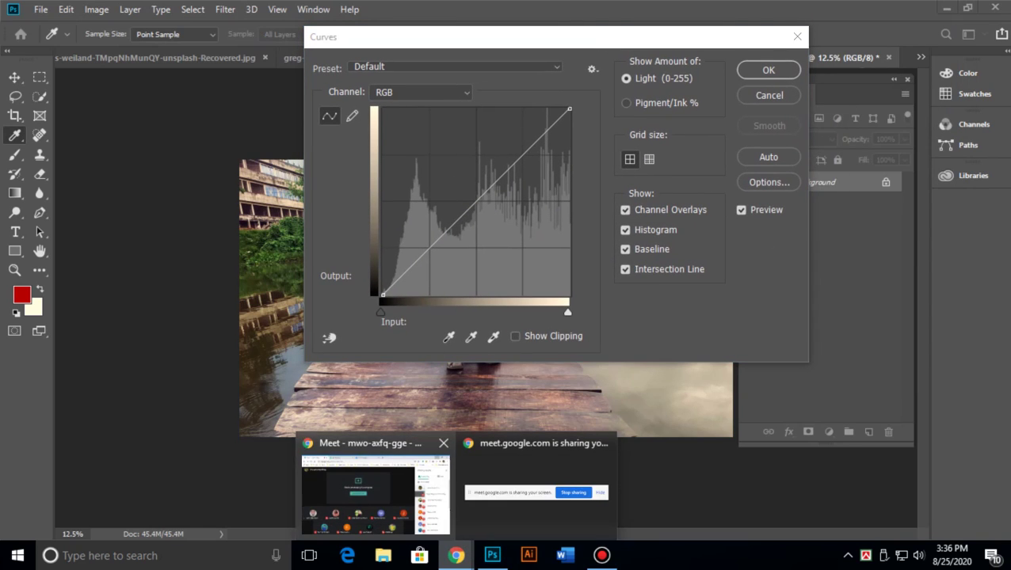
click(372, 483)
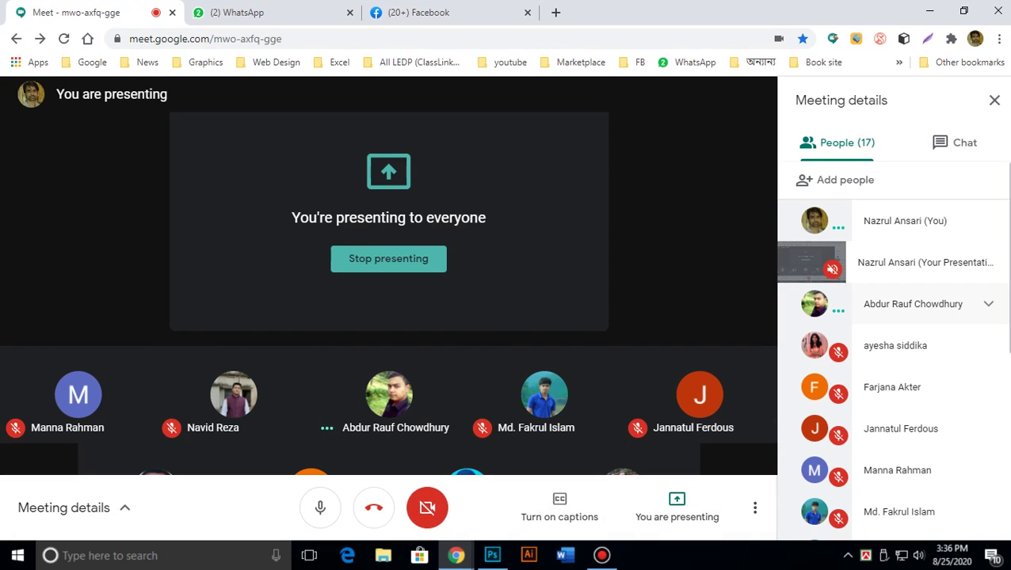
Look through the call's participant list and switch back to Photoshop.
scroll(935, 311, down, 4)
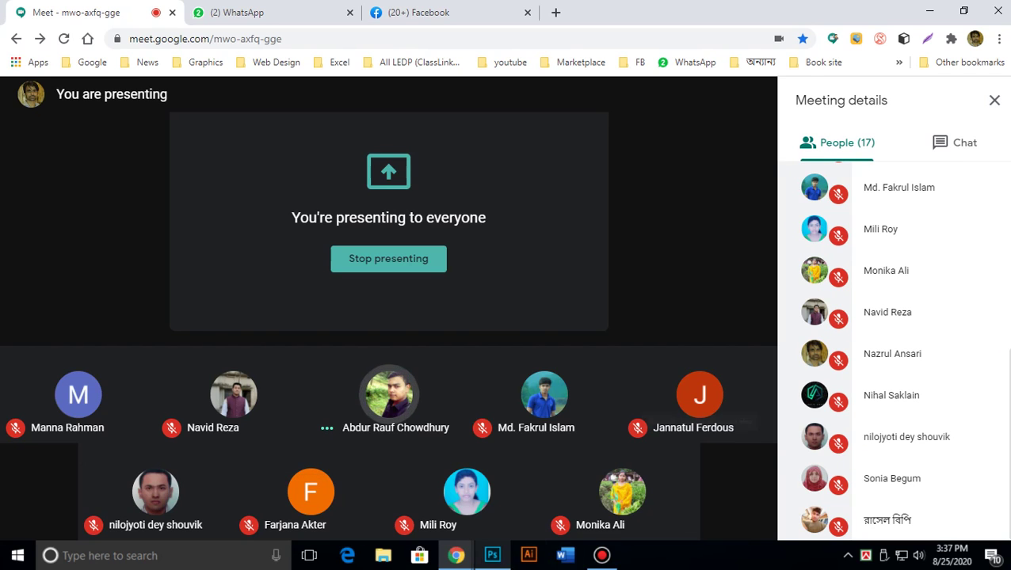
key(alt+Tab)
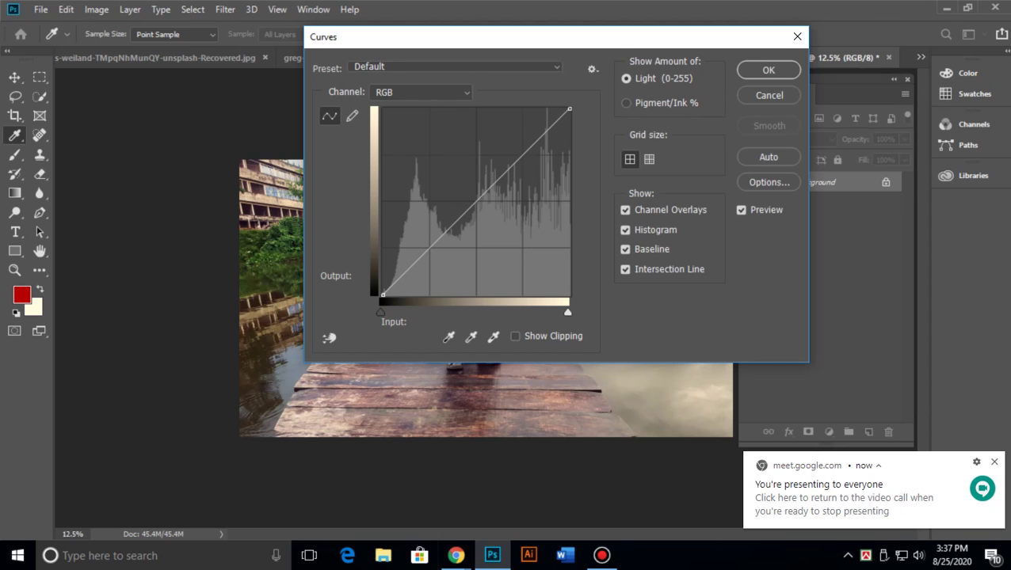
Raise the RGB curve's midpoint to output 145 at input 120 and return it to the diagonal baseline, moving the dialog in between.
mouse_move(482, 200)
mouse_down()
mouse_move(453, 173)
mouse_move(471, 187)
mouse_up()
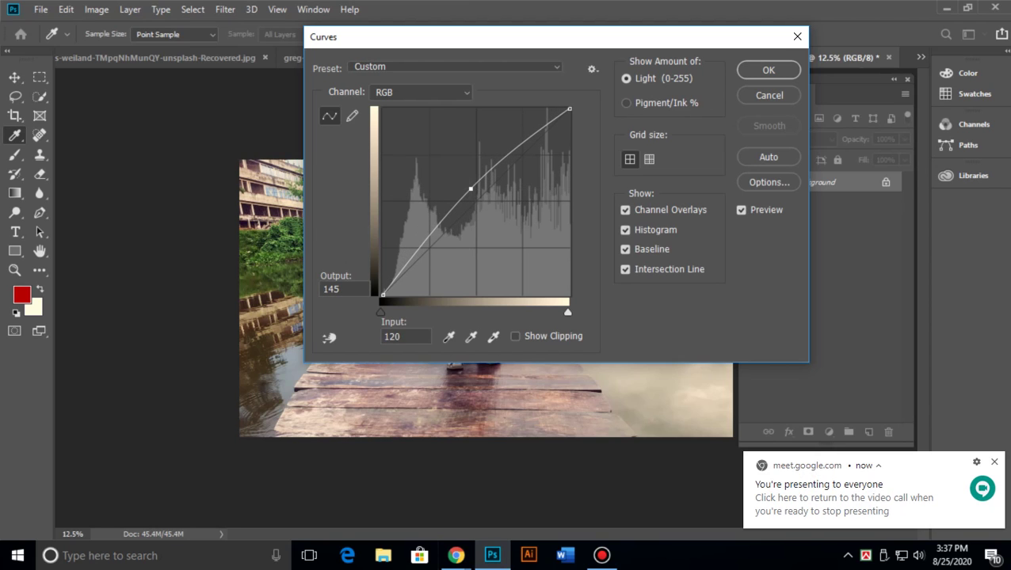
drag(524, 43, 405, 62)
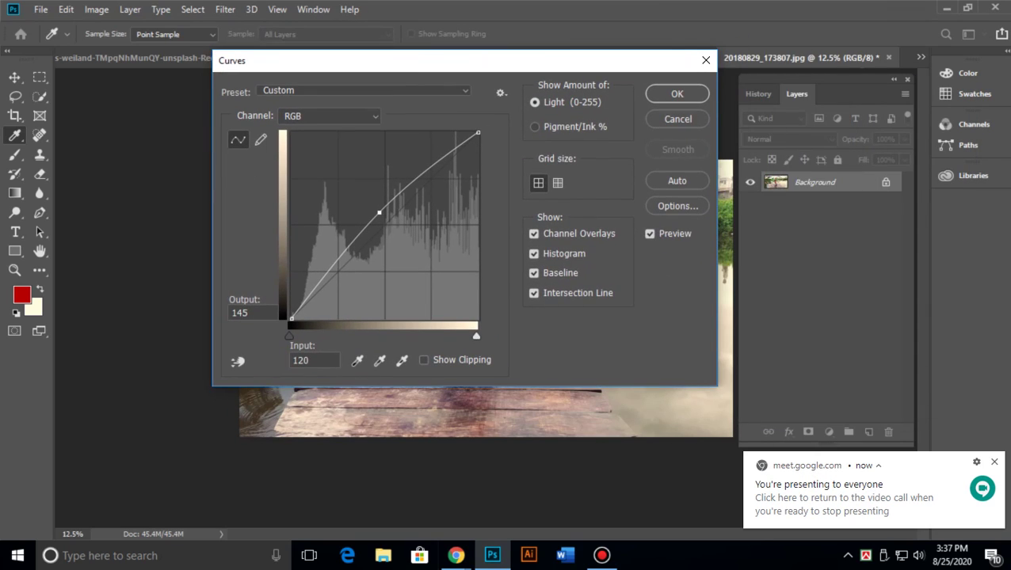
mouse_move(380, 212)
mouse_down()
mouse_move(384, 224)
mouse_move(348, 174)
mouse_move(387, 222)
mouse_up()
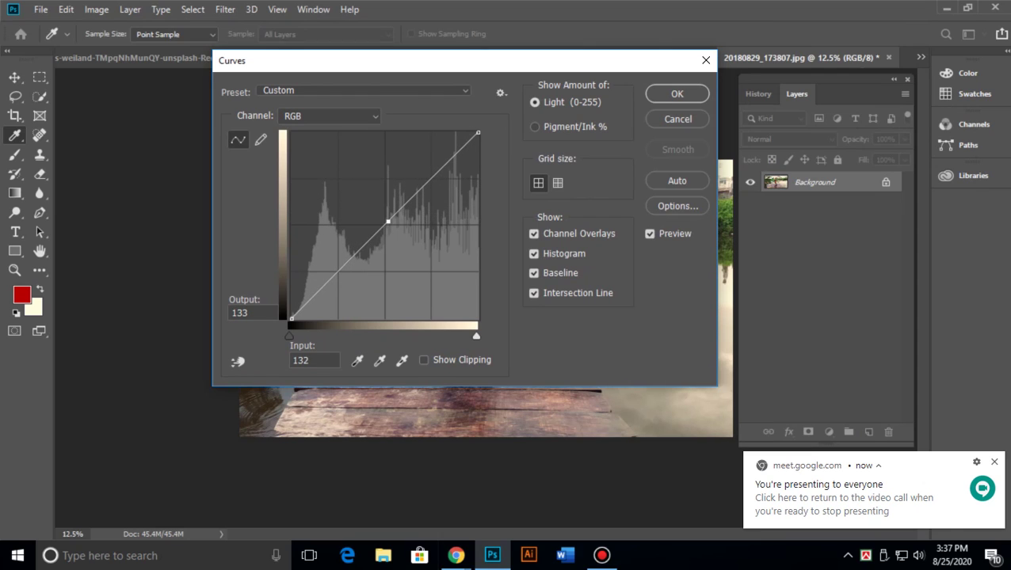
Show the finer curve grid, enable on-image adjustment, uncover the photo and place the RGB curve's midpoint at input 124, output 124.
click(558, 183)
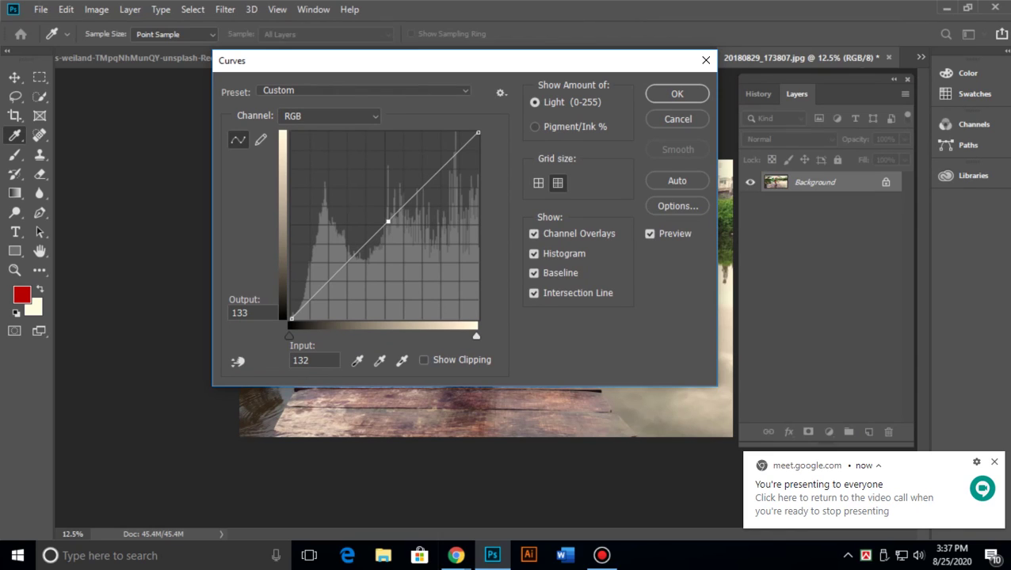
click(238, 361)
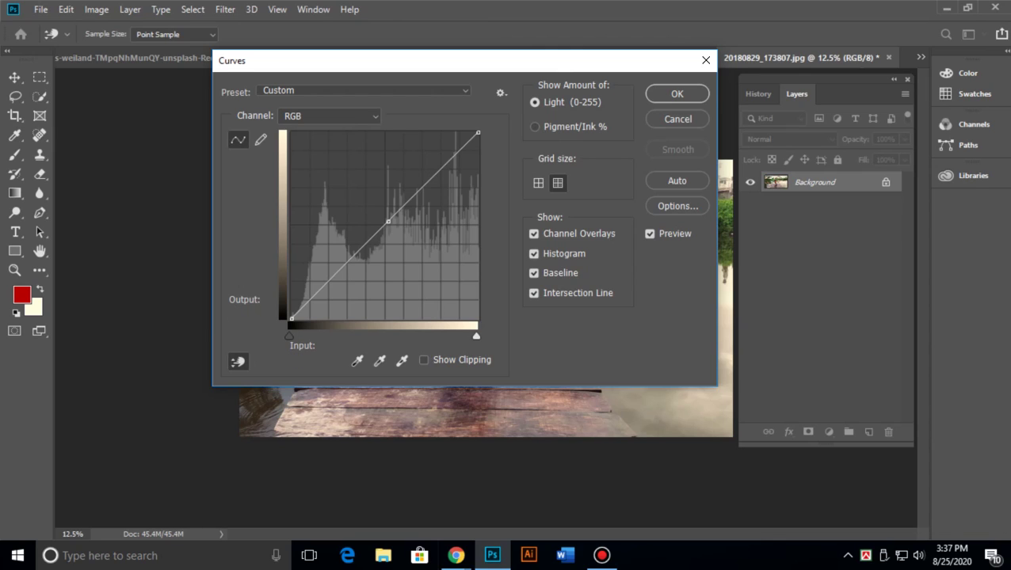
drag(316, 61, 676, 45)
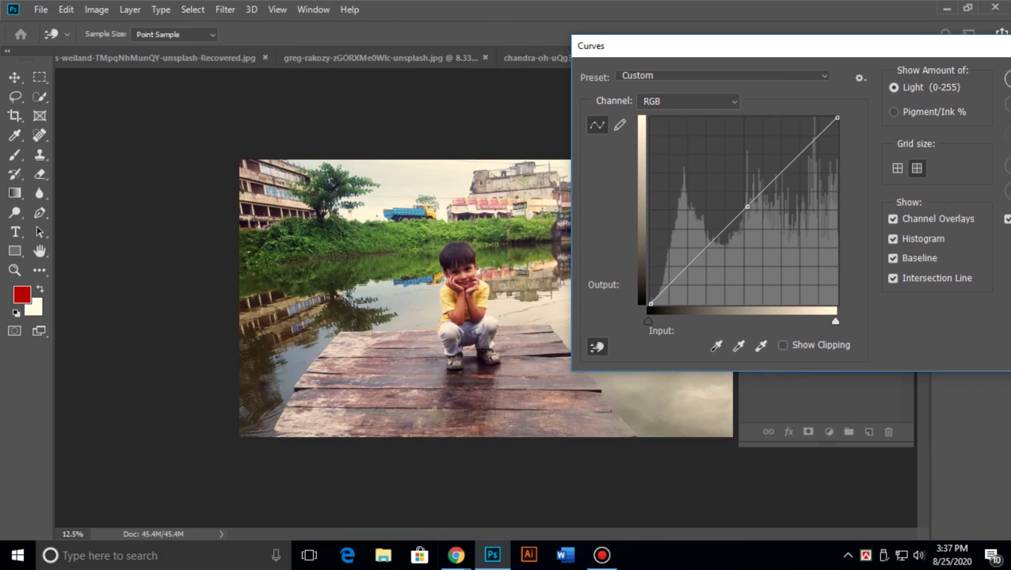
mouse_move(729, 225)
mouse_down()
mouse_move(729, 190)
mouse_move(740, 212)
mouse_up()
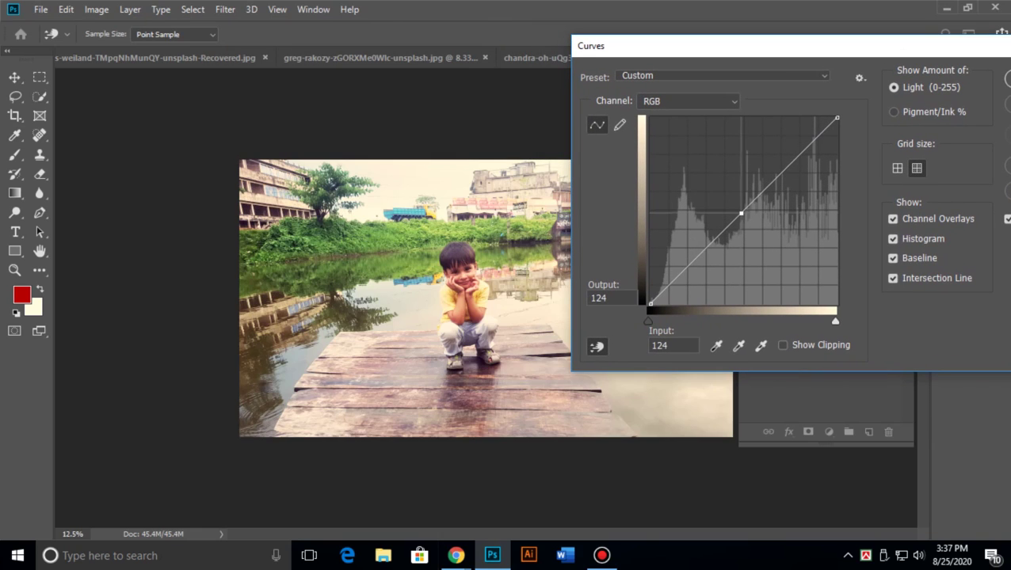
Bend the Red channel's curve with several points, ending with shadows at input 44, output 35 and an upper point at input 148, output 171.
click(688, 101)
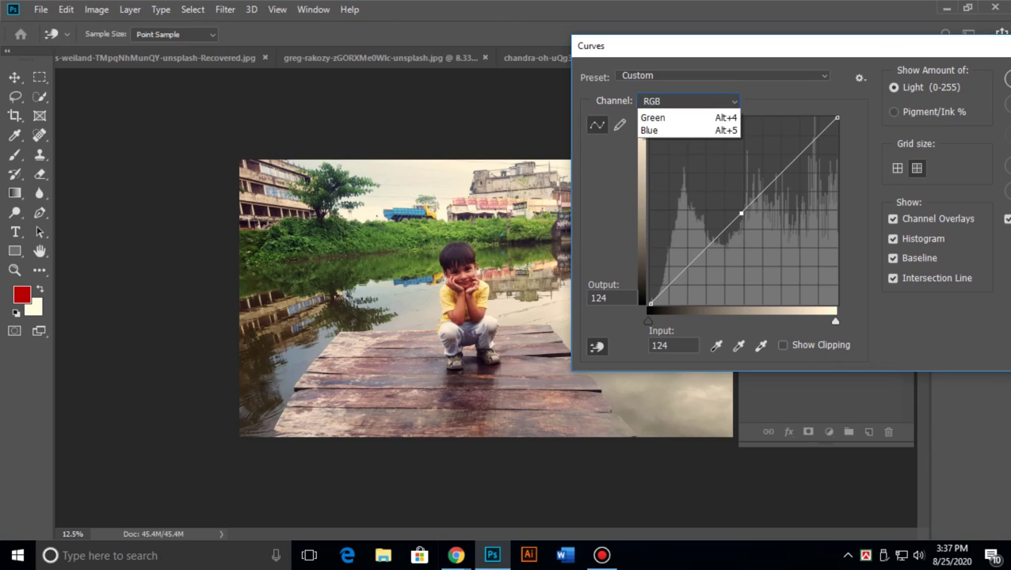
click(673, 118)
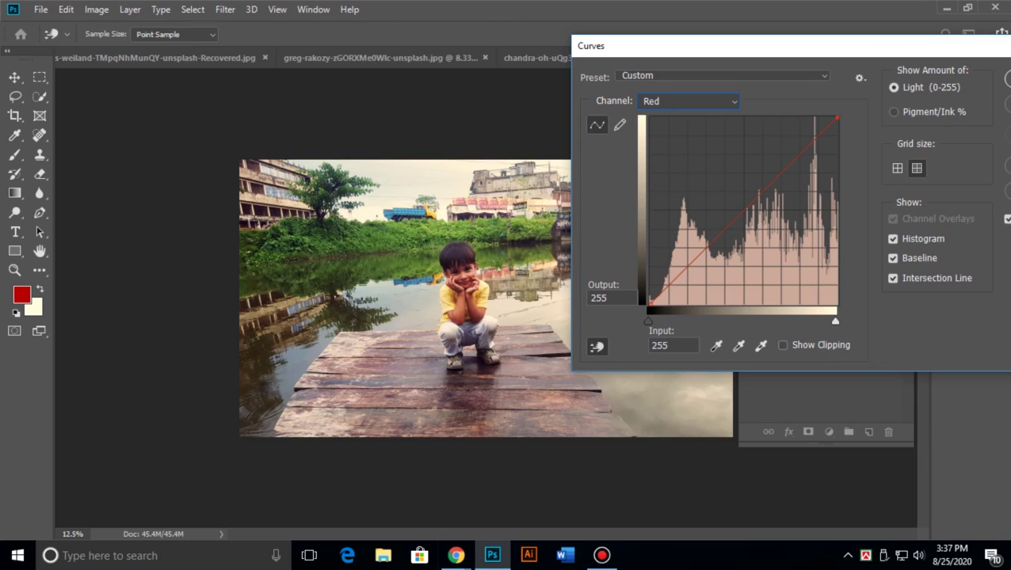
mouse_move(766, 187)
mouse_down()
mouse_move(784, 214)
mouse_move(767, 187)
mouse_up()
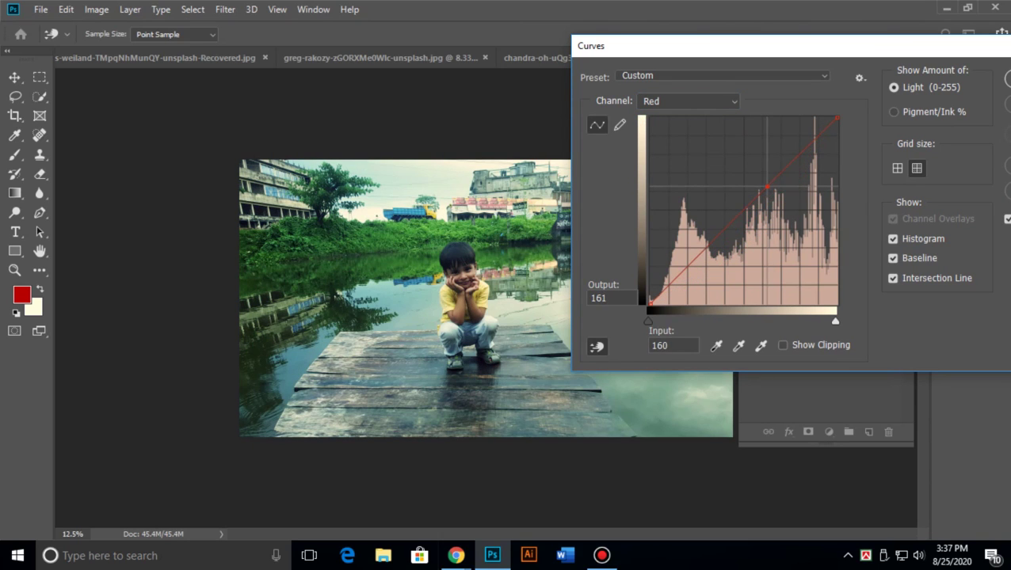
drag(685, 270, 686, 226)
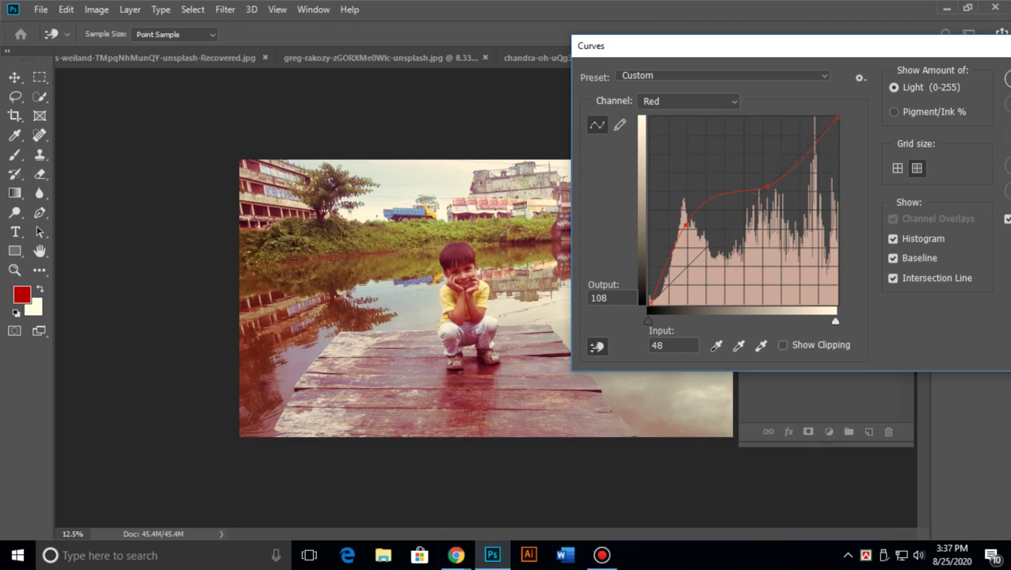
drag(803, 151, 737, 238)
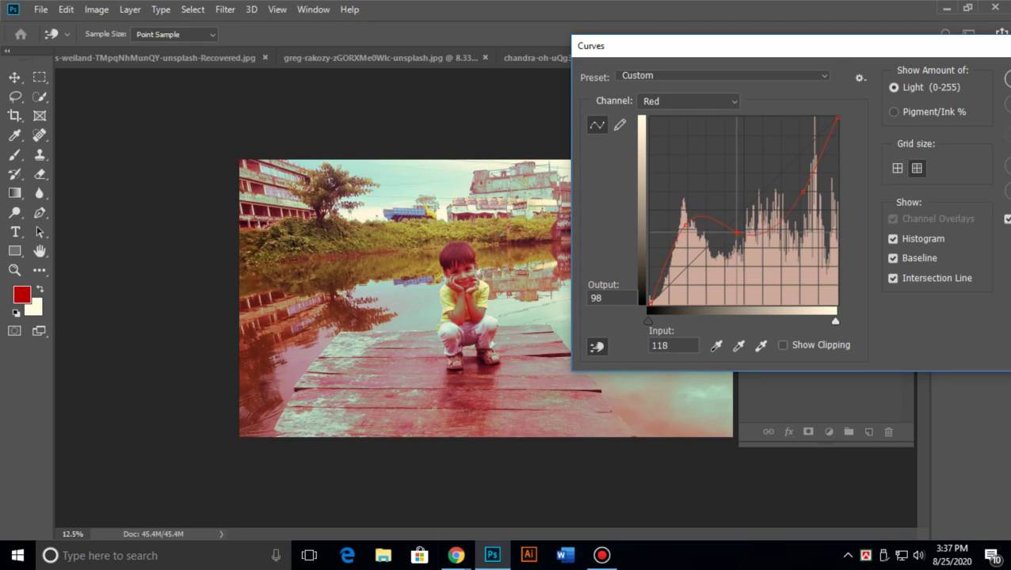
drag(803, 192, 759, 180)
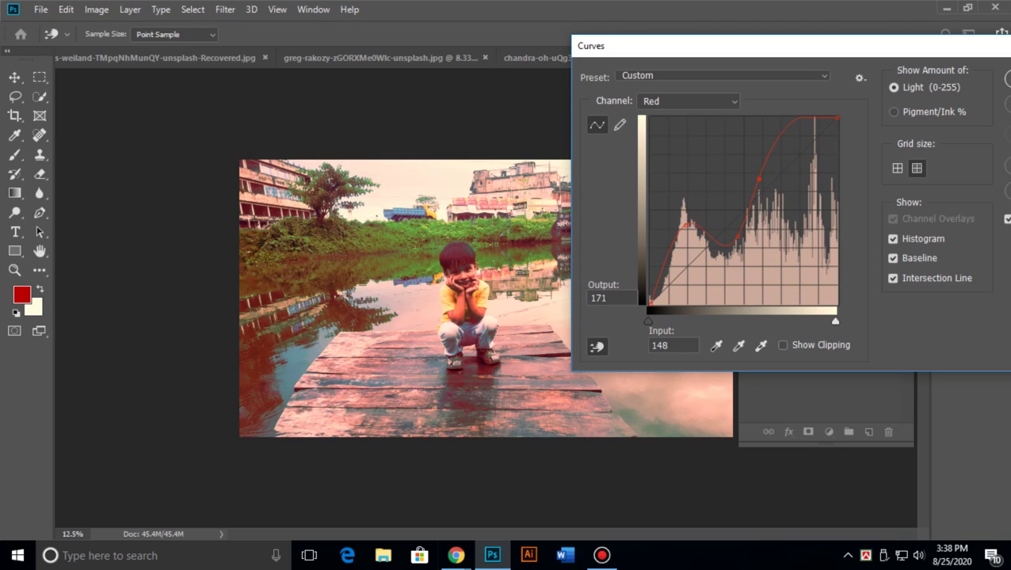
drag(686, 226, 683, 279)
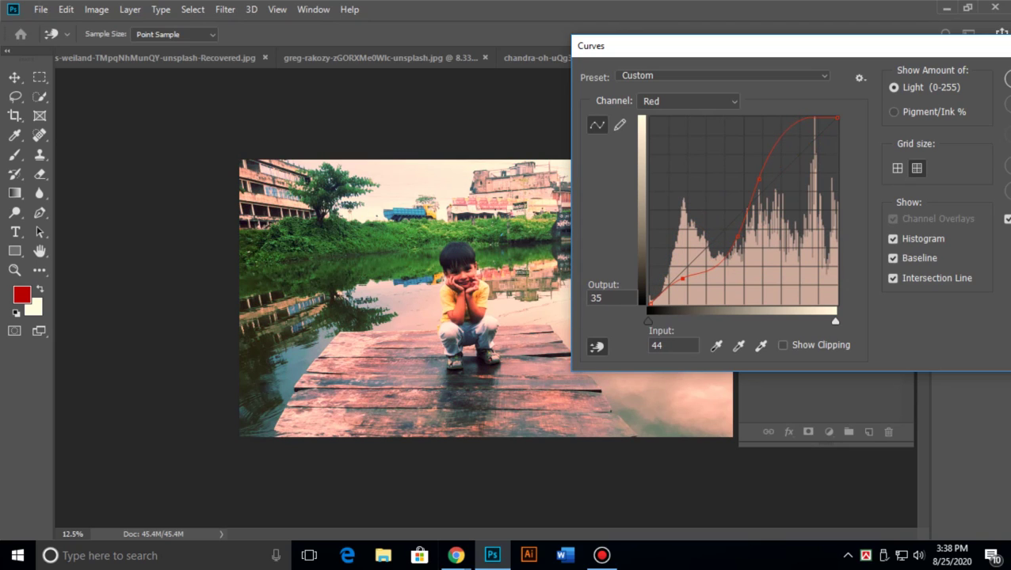
Reshape the Green channel's curve with several points, ending with the shadow point at input 30, output 109.
click(687, 101)
click(661, 138)
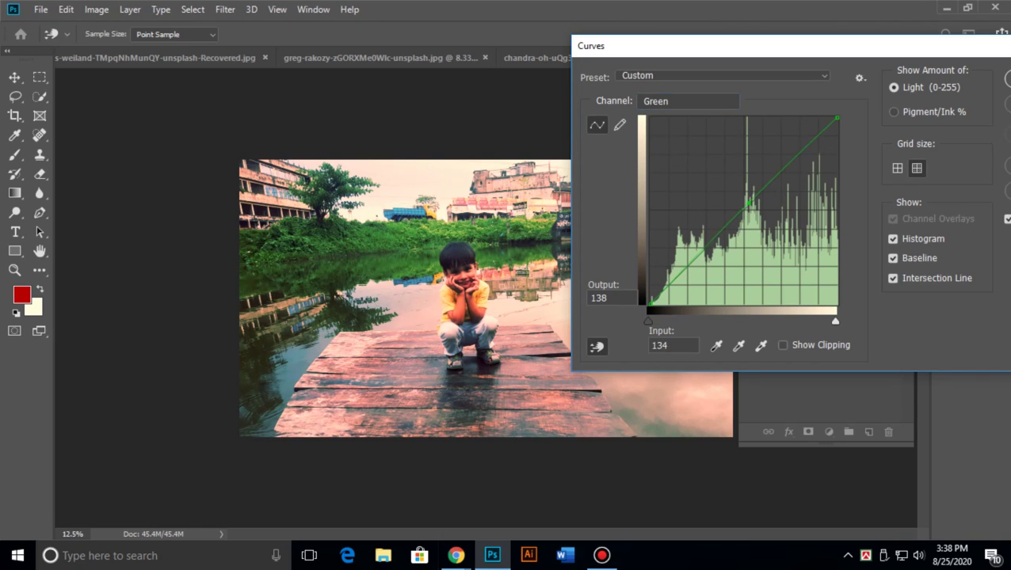
drag(748, 204, 722, 164)
drag(766, 194, 786, 187)
drag(709, 181, 709, 251)
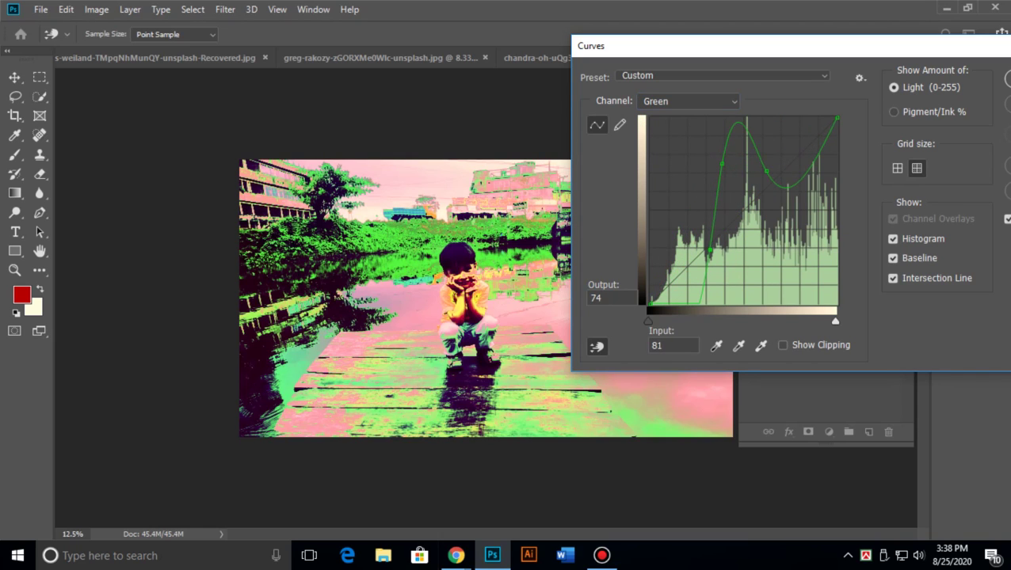
drag(709, 250, 670, 225)
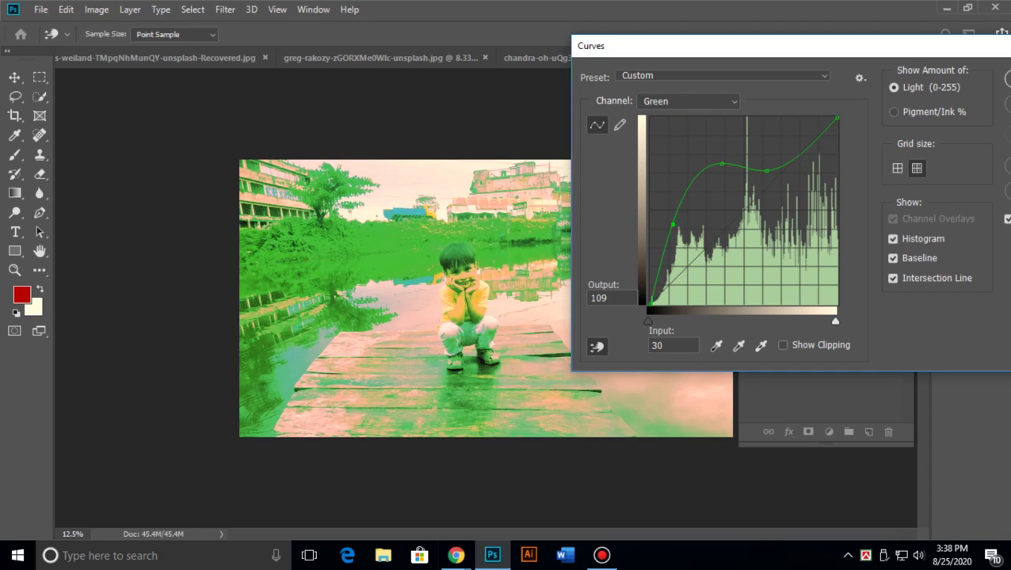
Try the Cross Process, Lighter, Negative and Strong Contrast (RGB) curve presets on the photo in turn.
click(721, 75)
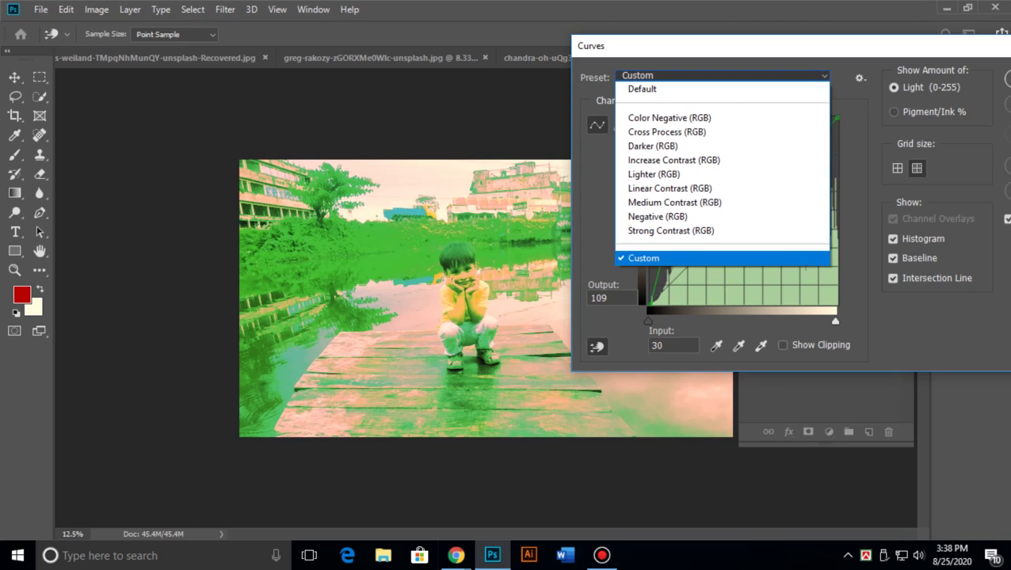
click(666, 131)
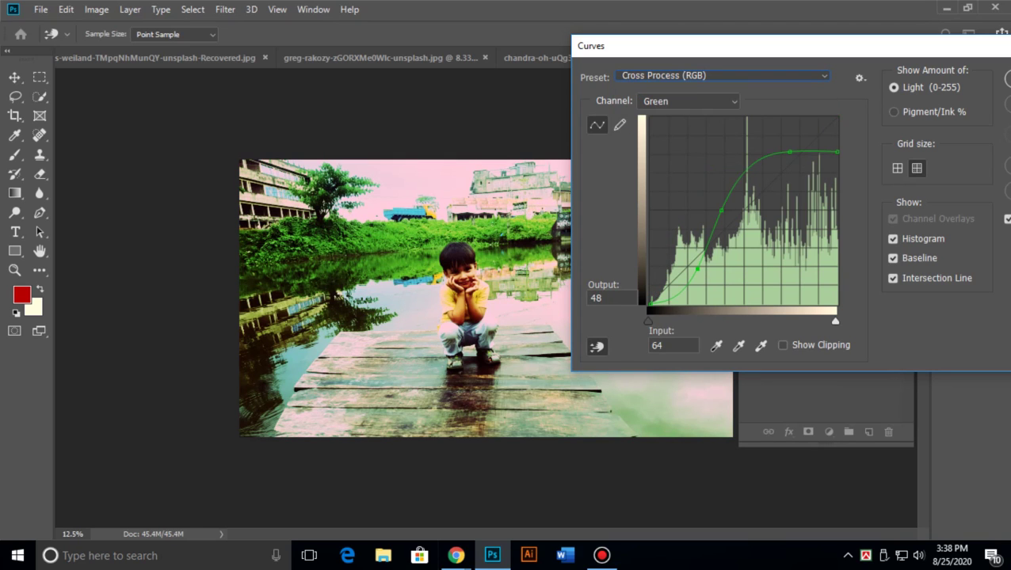
click(721, 75)
click(654, 174)
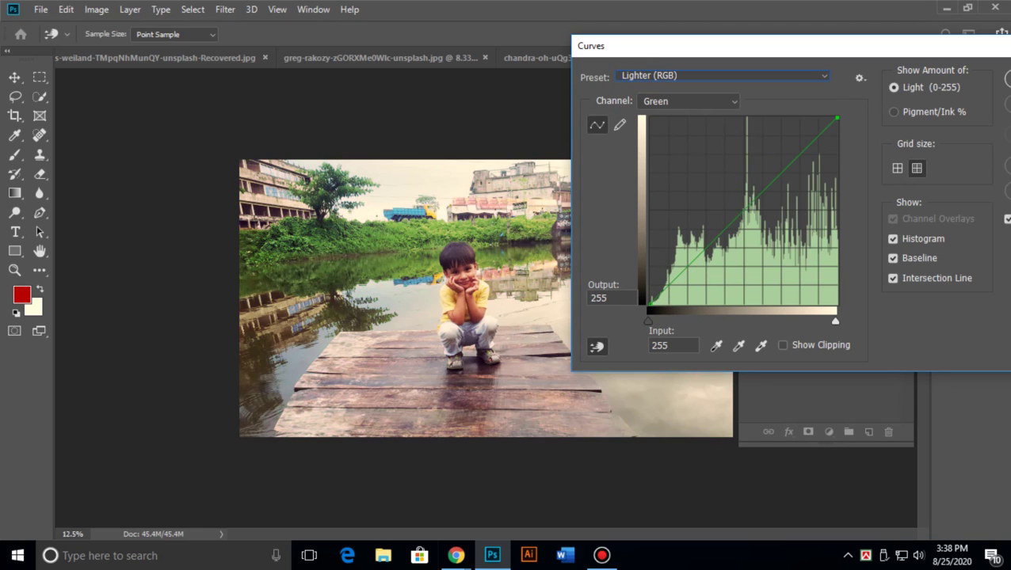
click(721, 75)
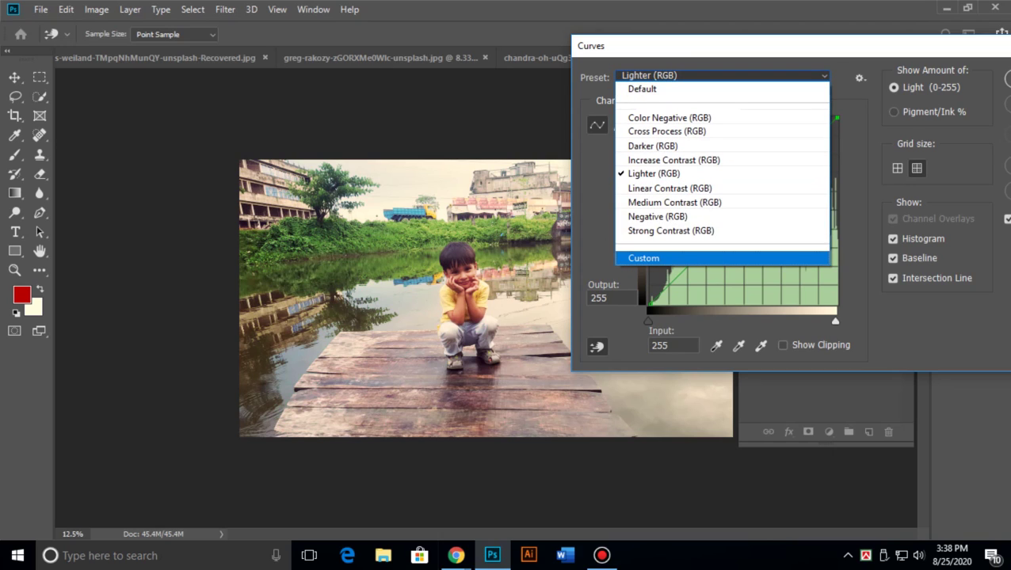
key(Up)
key(Up)
key(Return)
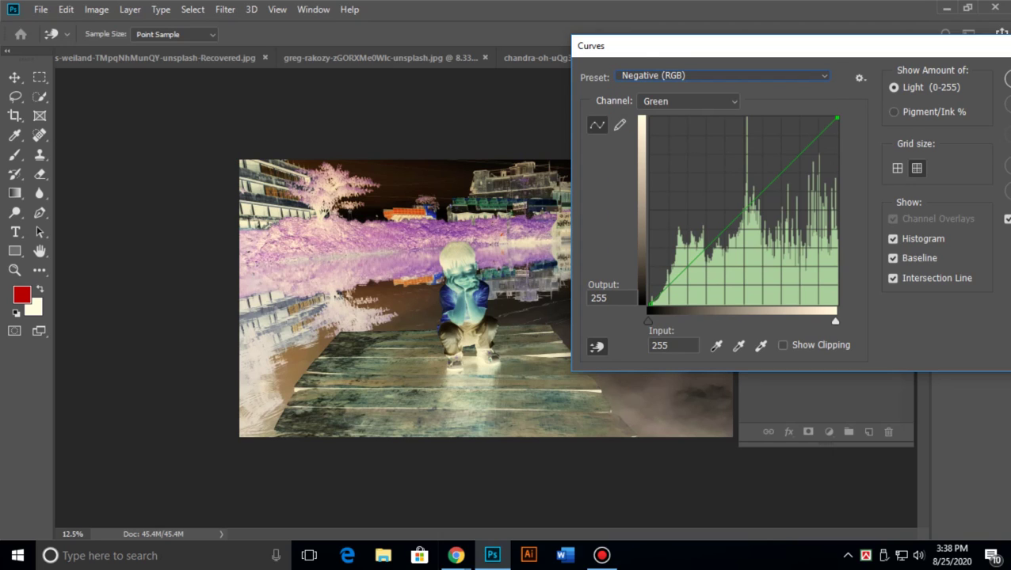
key(alt+Down)
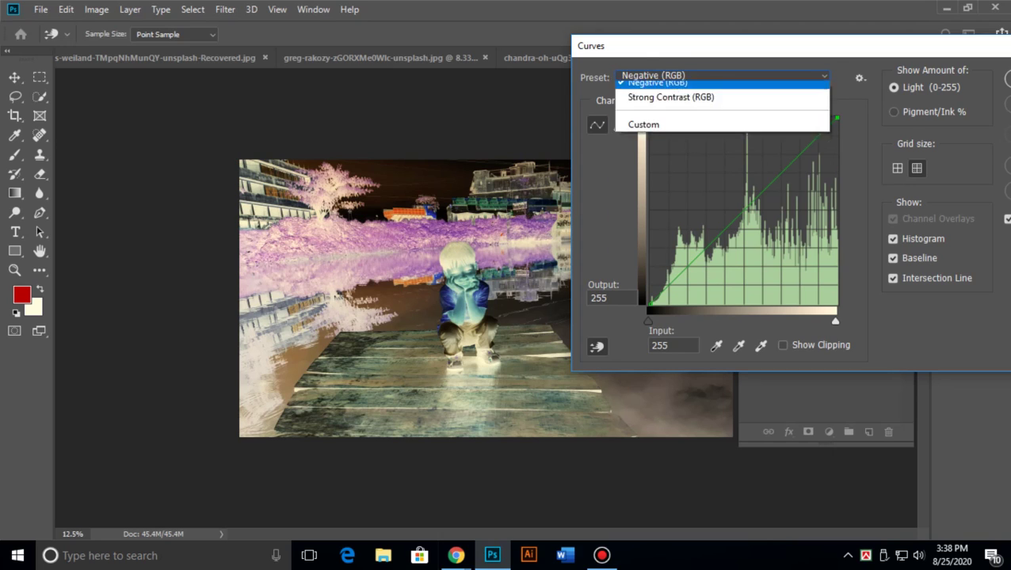
key(Down)
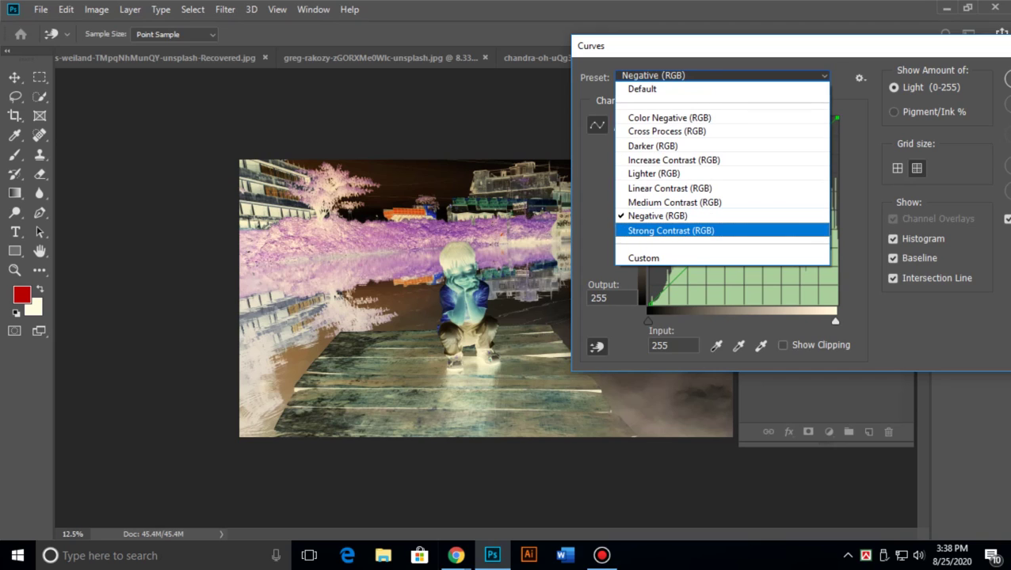
key(Return)
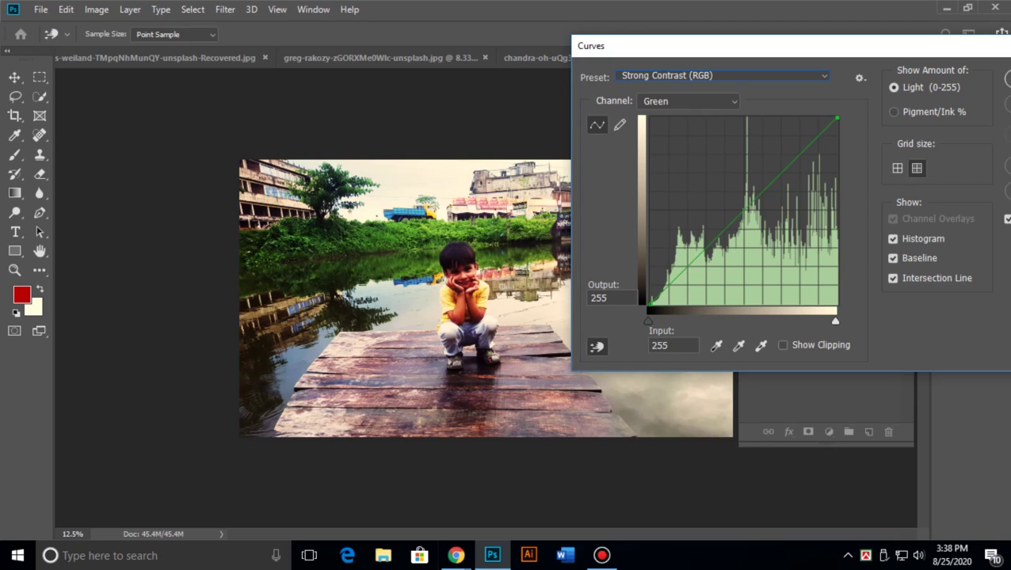
Bend the Green curve into a wave with points including input 101, output 78 and input 51, output 53, and cancel the Curves adjustment.
drag(723, 231, 723, 249)
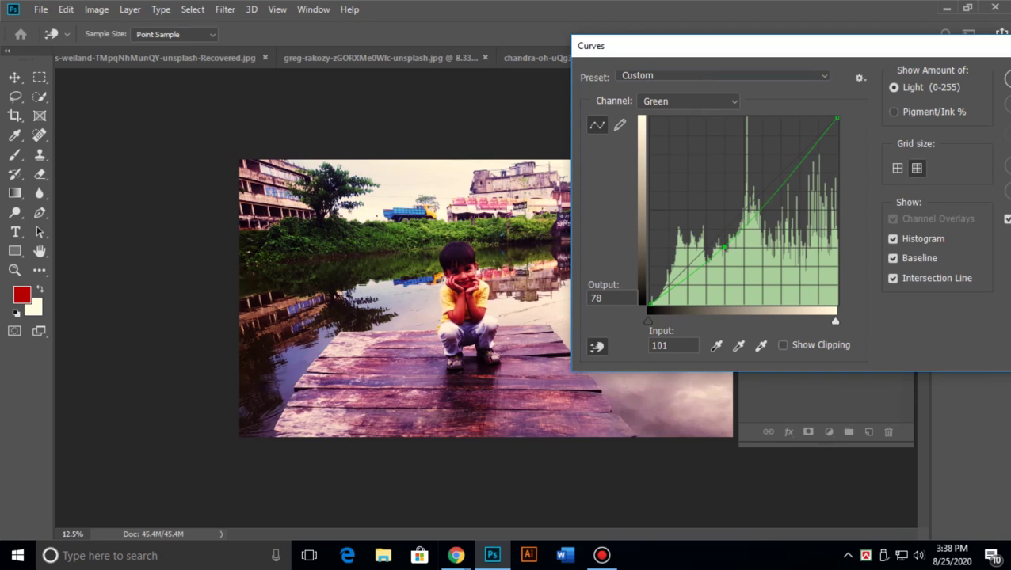
drag(766, 200, 767, 174)
drag(818, 132, 819, 151)
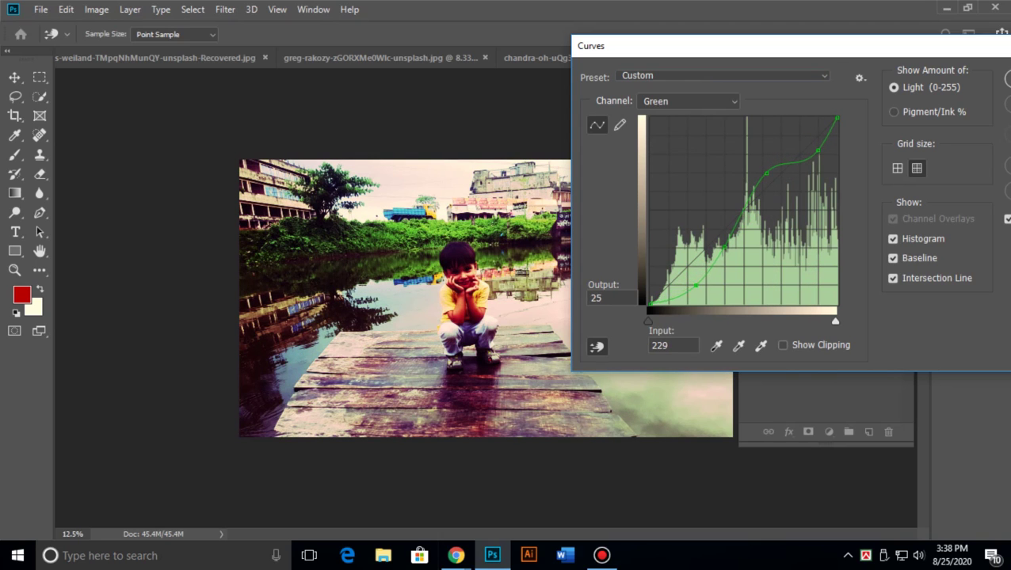
drag(686, 269, 686, 265)
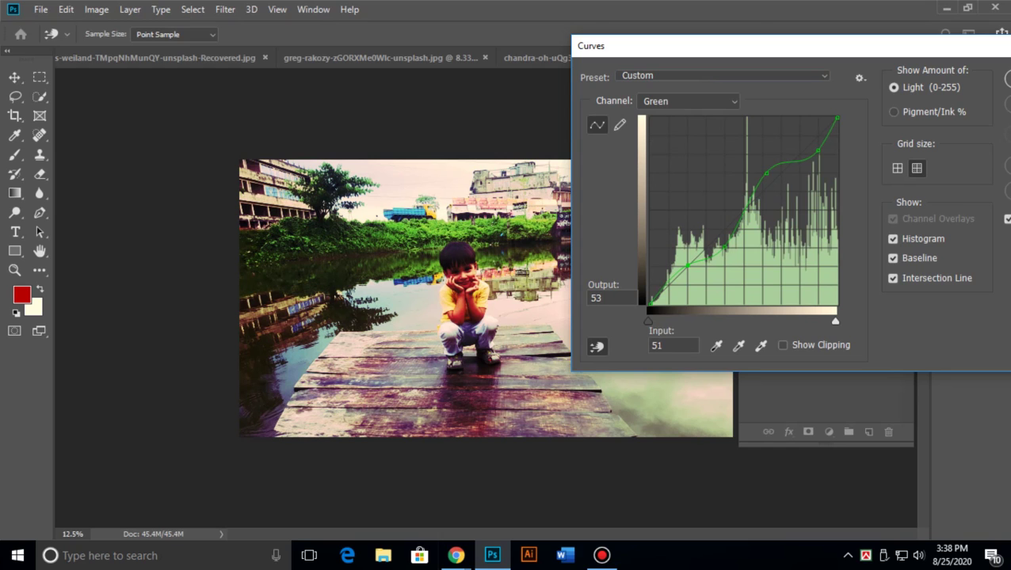
drag(918, 51, 697, 79)
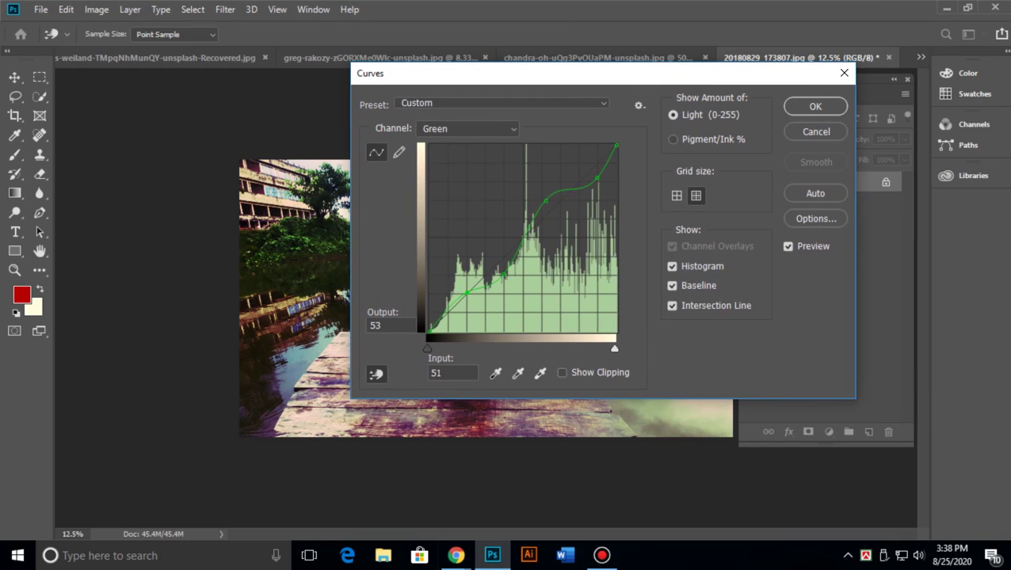
click(816, 132)
Open the Exposure adjustment for the photo and move its dialog clear of most of the image.
click(96, 10)
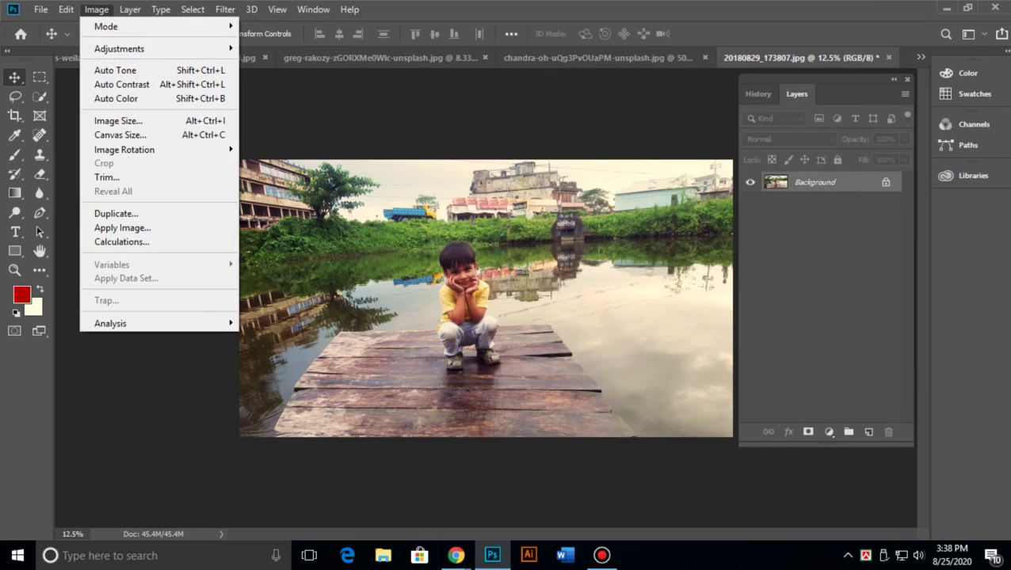
mouse_move(119, 49)
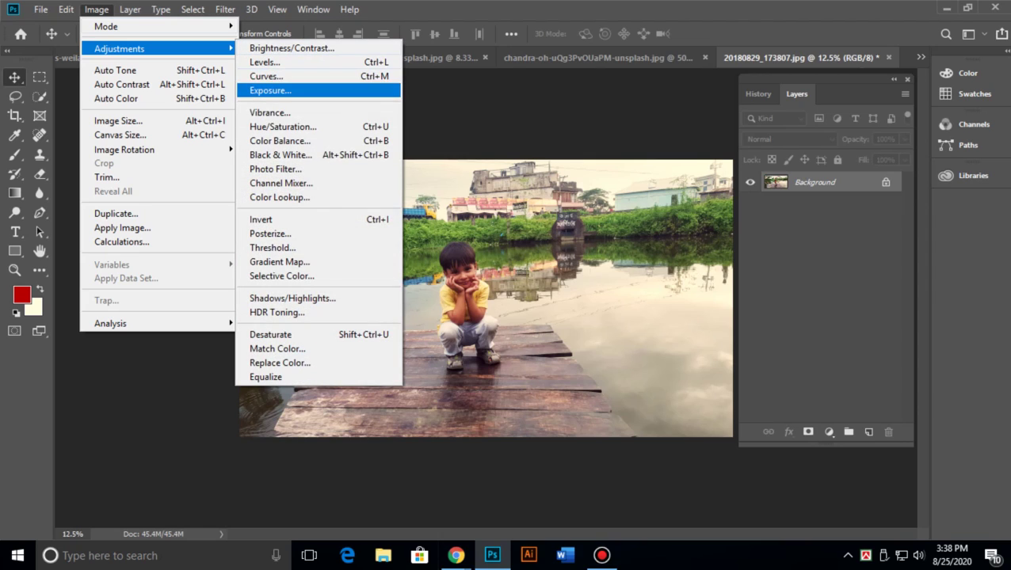
click(270, 90)
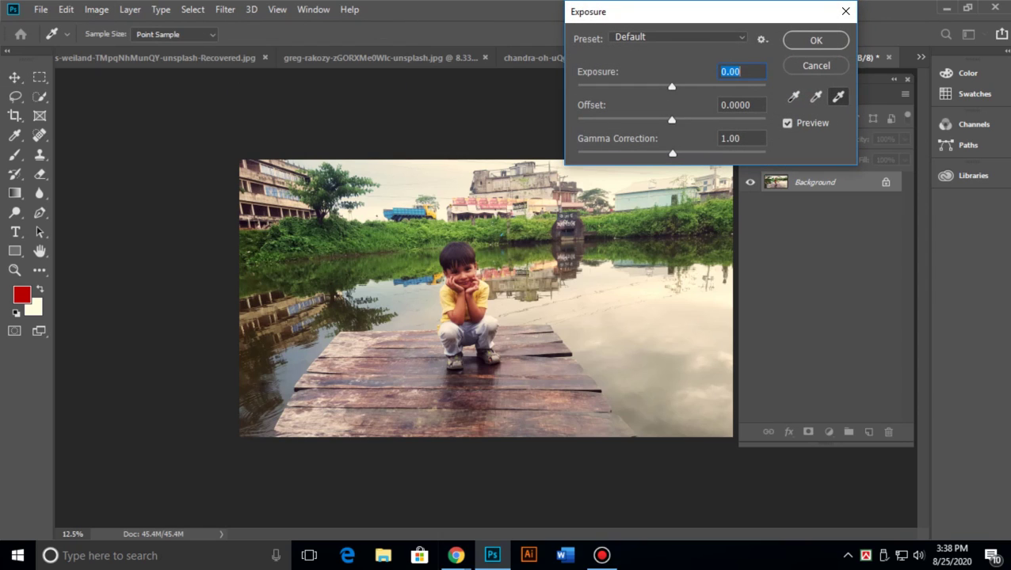
drag(683, 14, 758, 58)
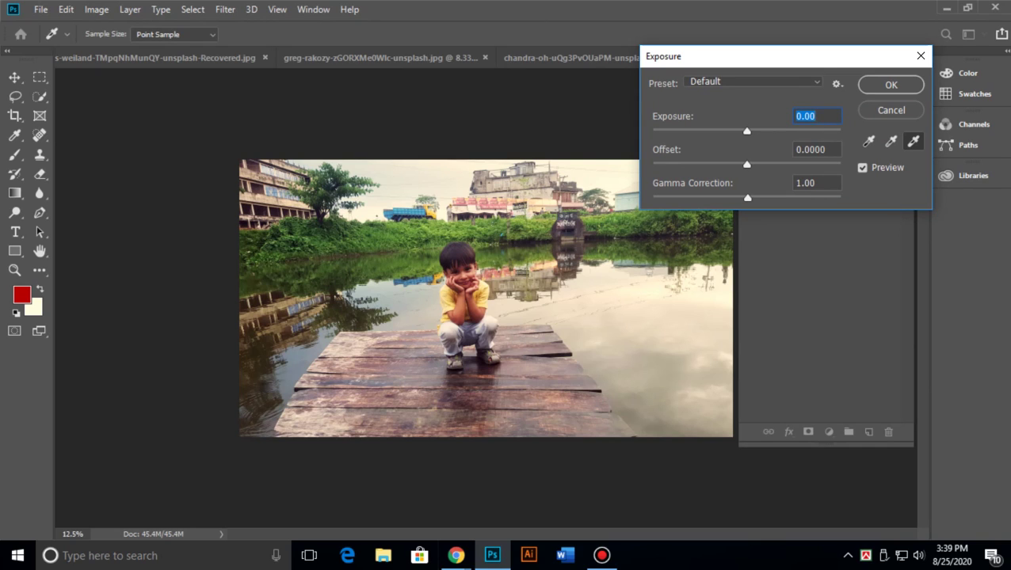
Try the Minus 1.0, Minus 2.0, Plus 1.0 and Plus 2.0 exposure presets in turn, and return to Default.
click(753, 82)
click(715, 122)
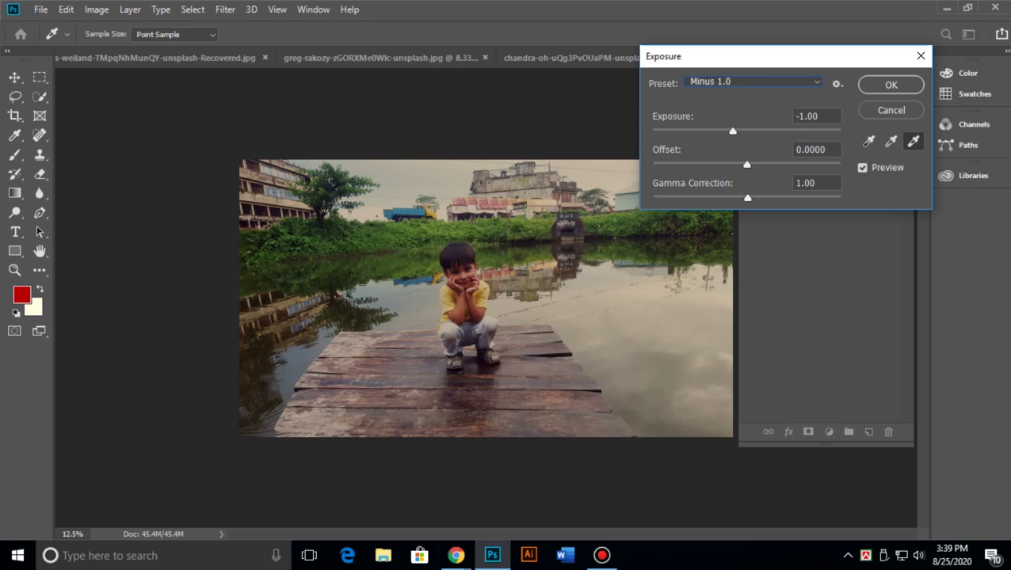
click(753, 81)
click(716, 137)
click(753, 82)
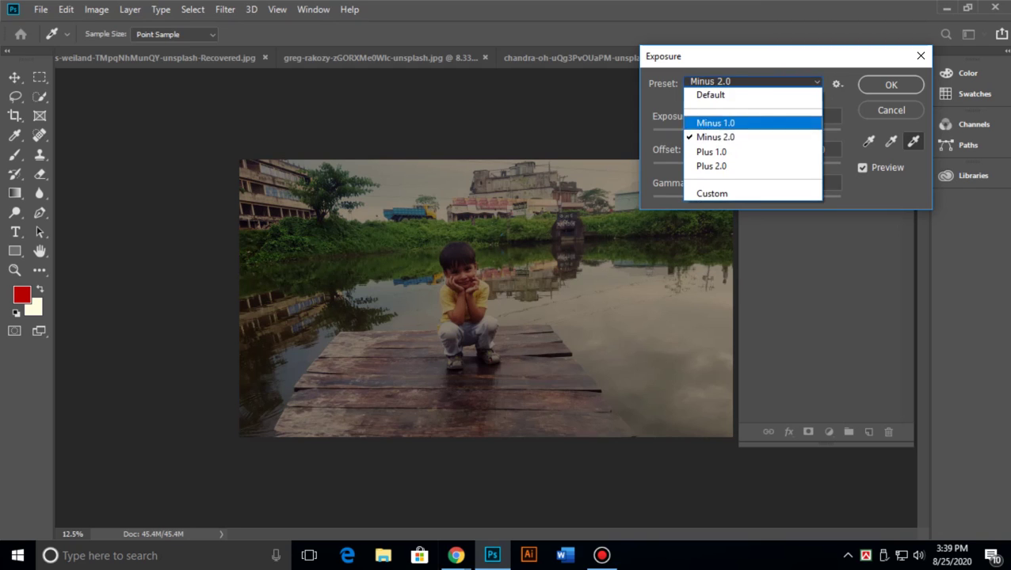
click(710, 152)
click(753, 81)
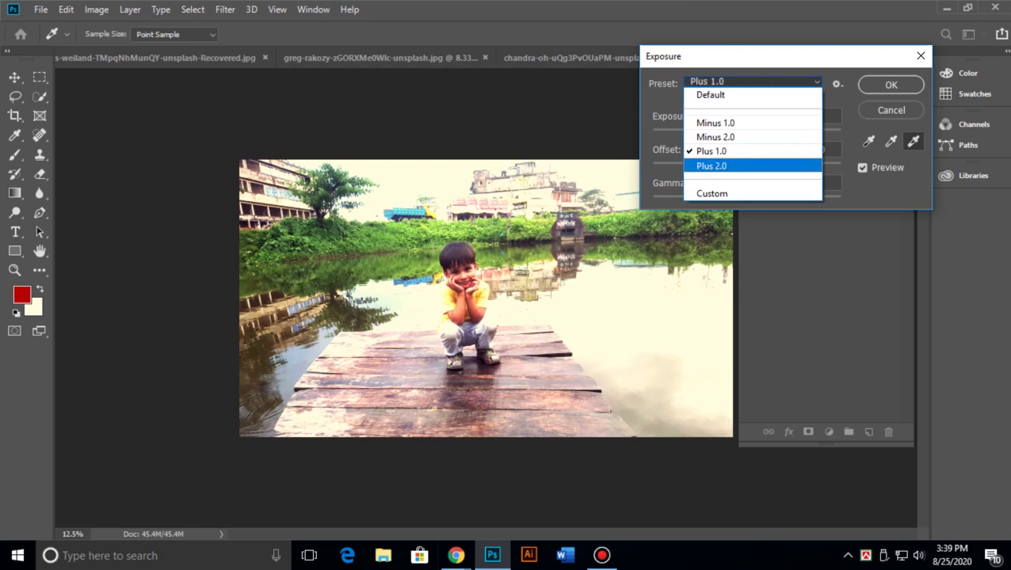
click(710, 165)
click(753, 82)
click(711, 95)
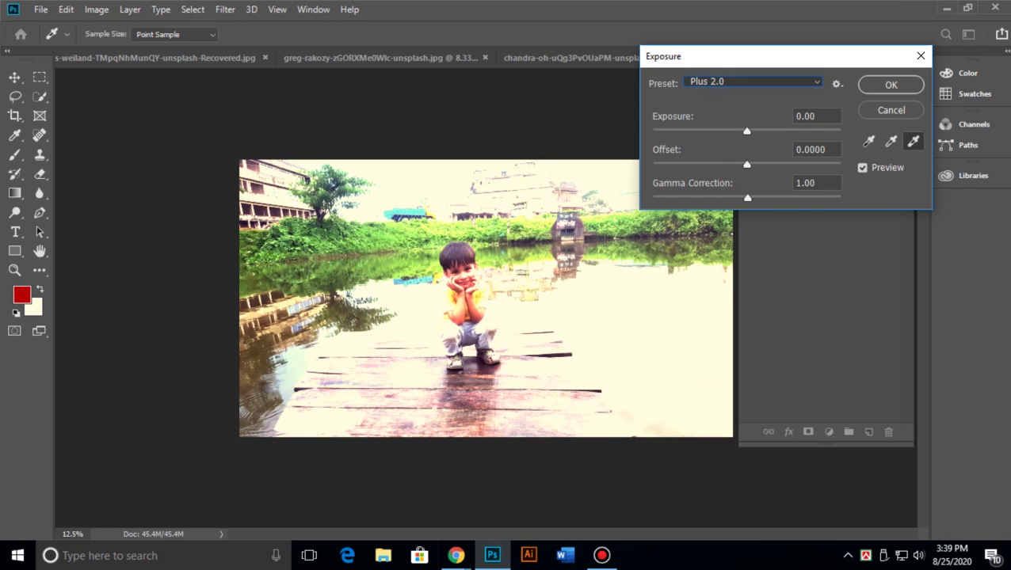
Vary the photo's exposure value up and down, ending at +0.18.
key(Tab)
key(shift+Up)
key(shift+Up)
key(shift+Up)
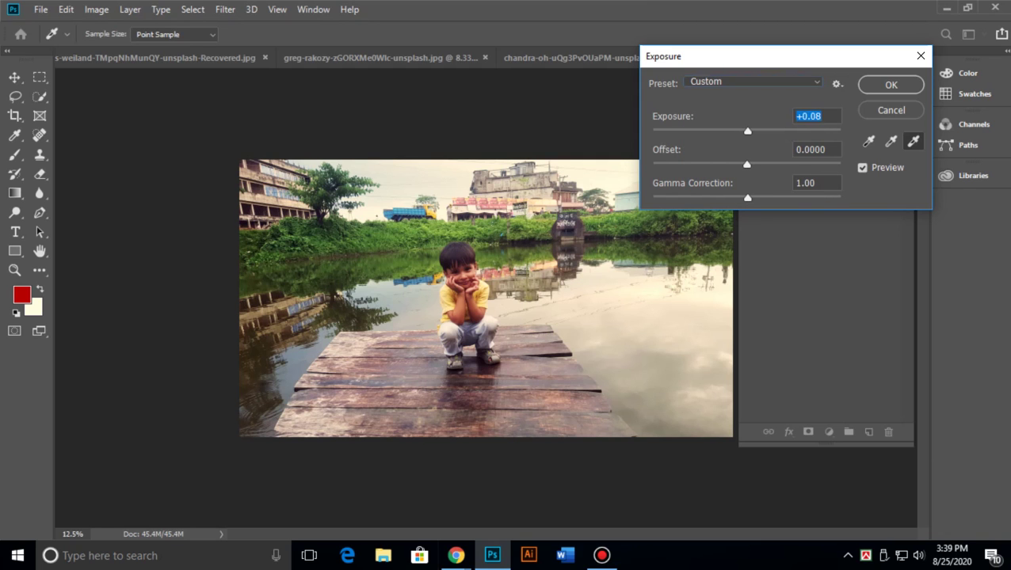
key(shift+Down)
key(shift+Down)
key(shift+Down)
key(shift+Down)
key(shift+Down)
key(shift+Up)
key(shift+Up)
key(shift+Up)
key(shift+Up)
key(shift+Up)
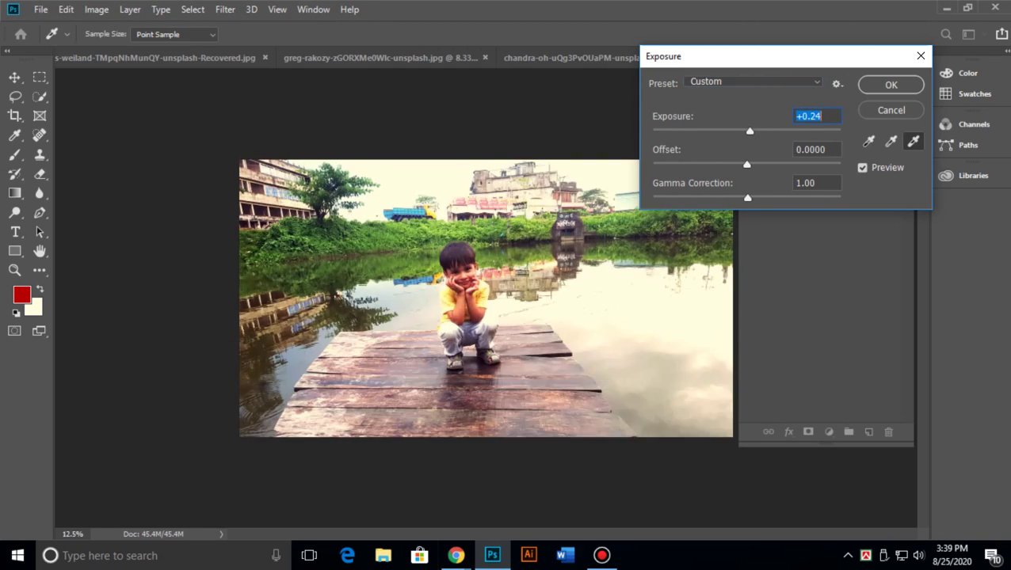
key(shift+Down)
Vary the Offset of the exposure adjustment in both directions, ending at -0.0613.
key(Tab)
key(shift+Up)
key(shift+Up)
key(shift+Down)
key(shift+Down)
key(shift+Down)
key(shift+Down)
key(shift+Down)
key(shift+Up)
key(shift+Up)
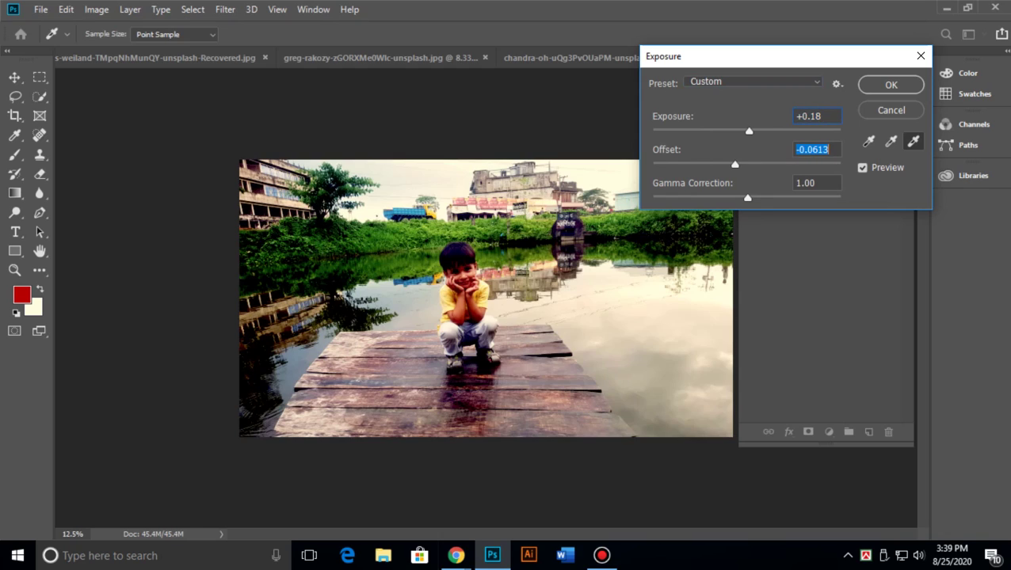
Vary the Gamma Correction in both directions, ending at 1.19, and cancel the Exposure adjustment.
key(Tab)
key(shift+Down)
key(shift+Up)
key(shift+Up)
key(shift+Up)
key(shift+Up)
key(shift+Up)
key(shift+Up)
key(shift+Up)
key(shift+Up)
key(shift+Down)
key(shift+Down)
key(shift+Down)
key(shift+Down)
key(shift+Down)
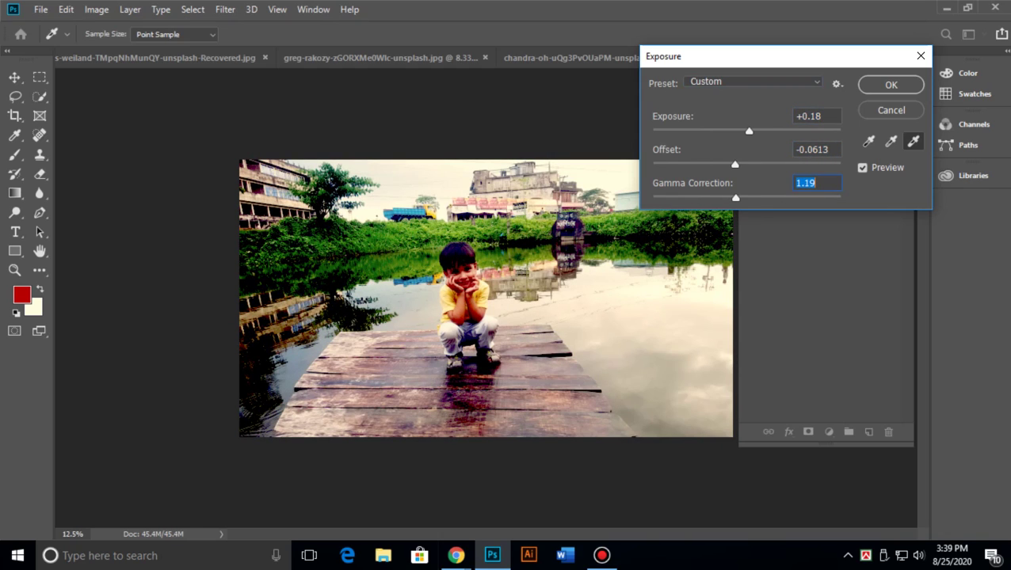
key(Escape)
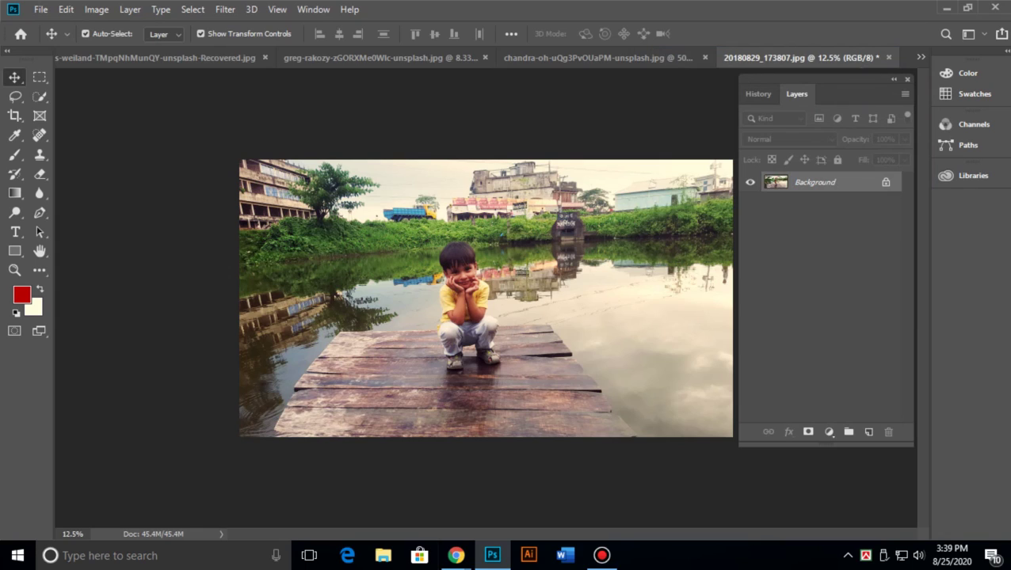
Start opening another image and go to the Image for ClassTask folder inside desktop 21 08 2020 on the Desktop.
click(40, 9)
click(47, 38)
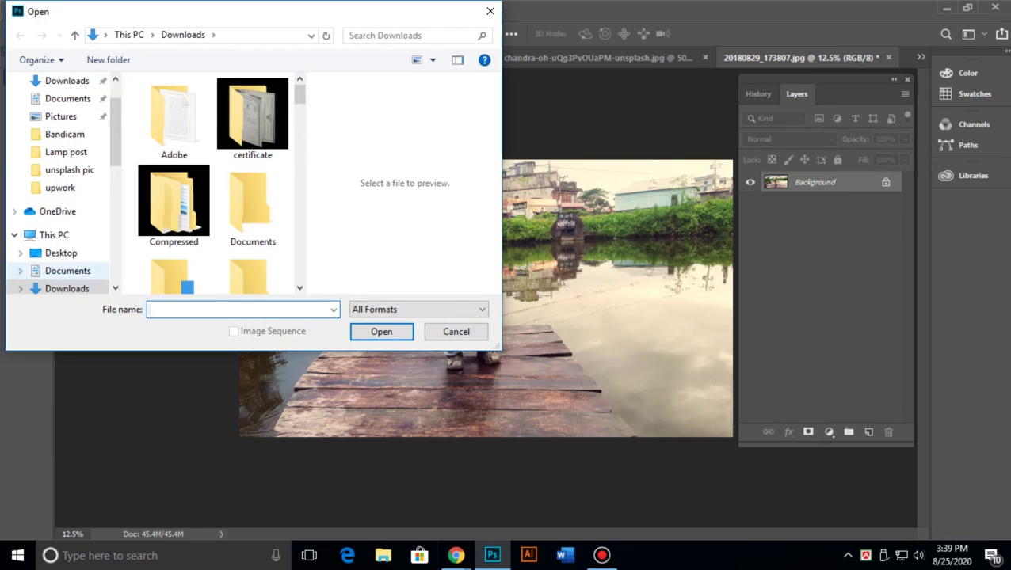
click(61, 253)
double_click(175, 115)
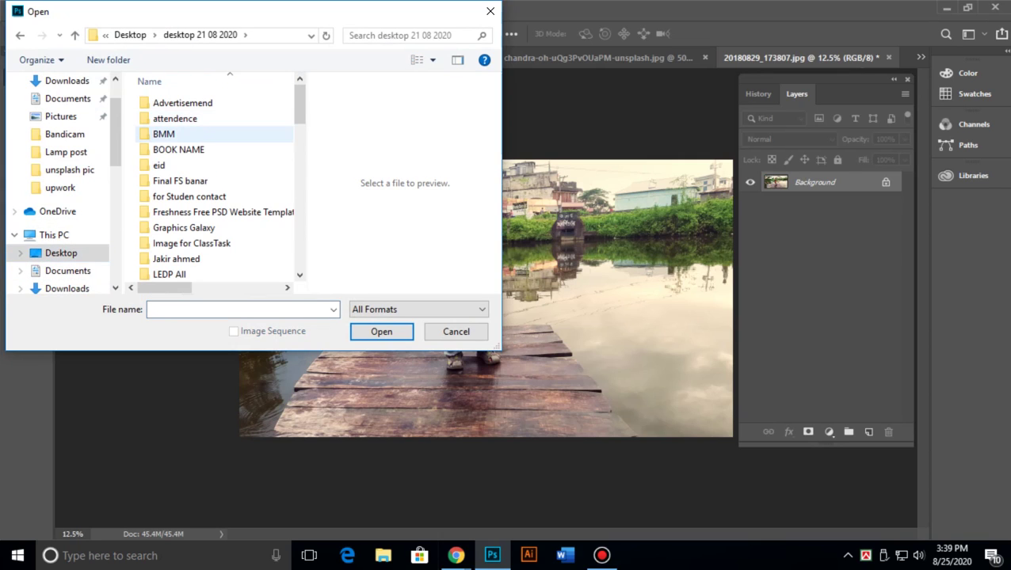
double_click(191, 243)
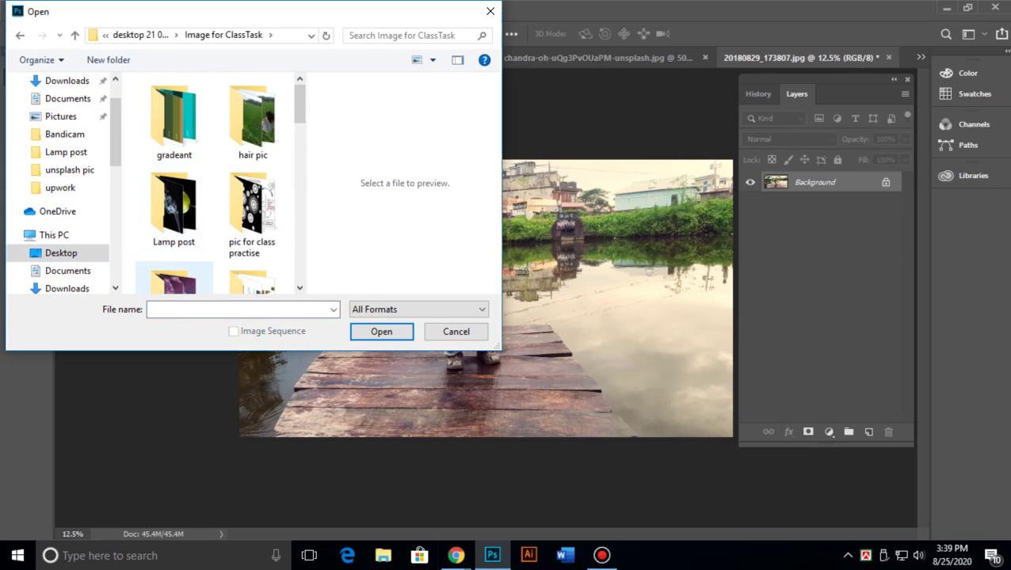
Look through the Image for ClassTask folder and open its unsplash pic subfolder.
scroll(217, 182, down, 5)
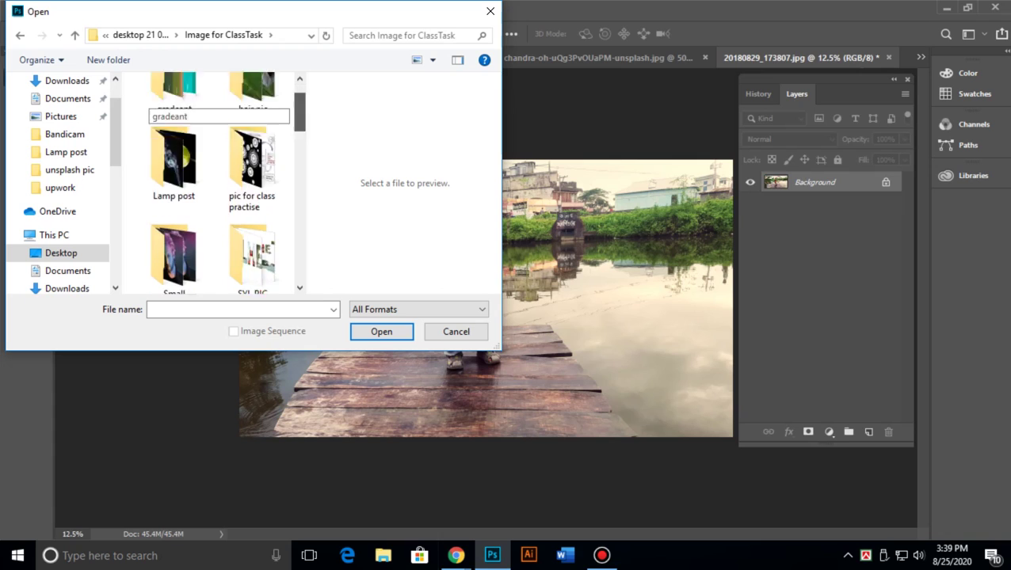
scroll(167, 103, down, 6)
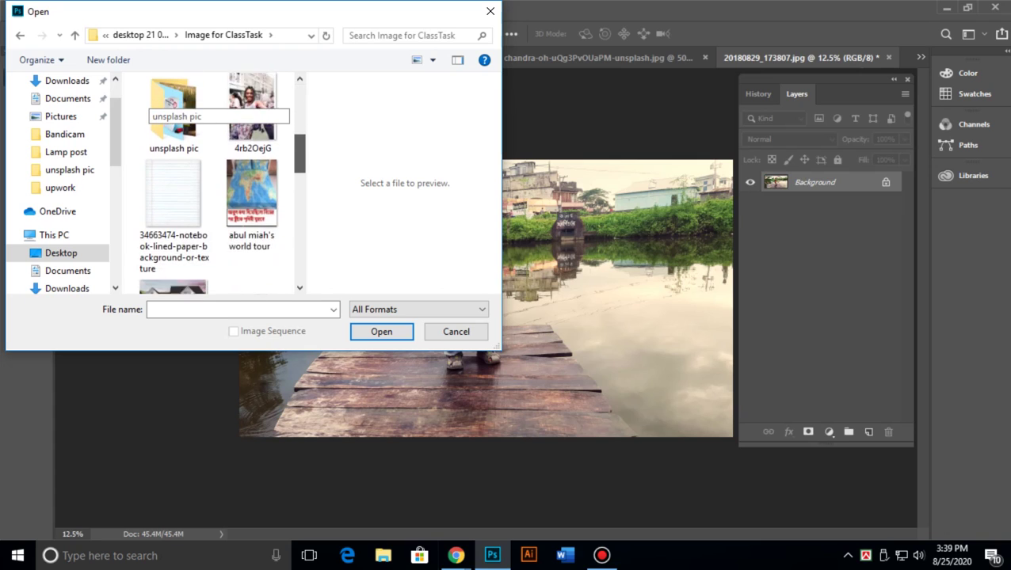
scroll(166, 103, down, 3)
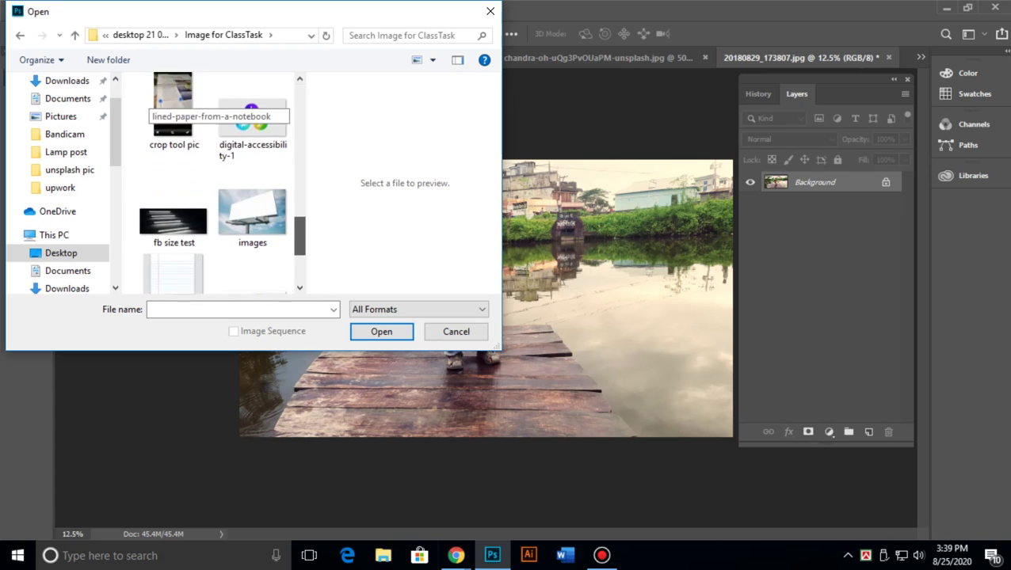
scroll(166, 103, up, 6)
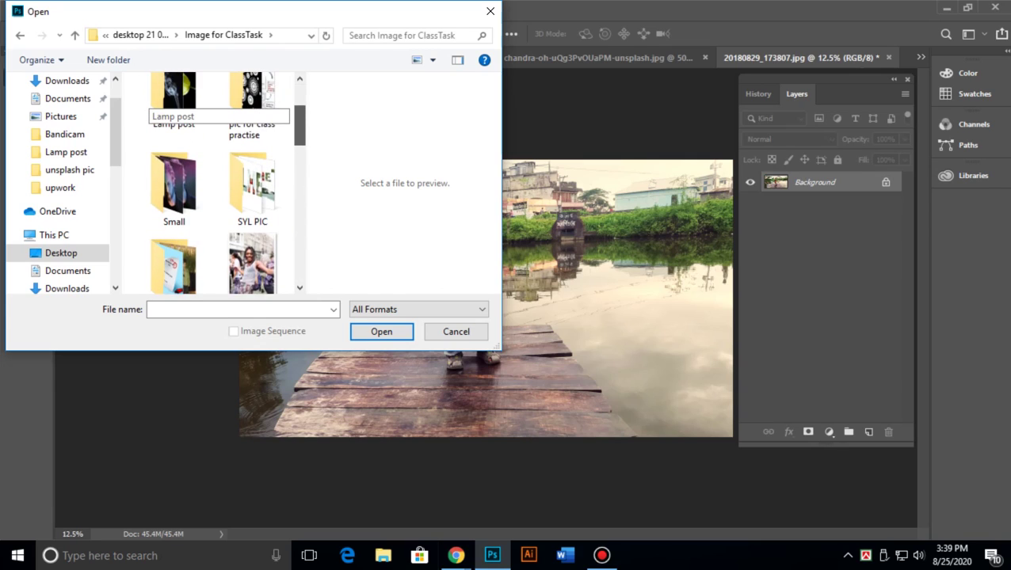
scroll(167, 107, down, 2)
scroll(166, 107, up, 3)
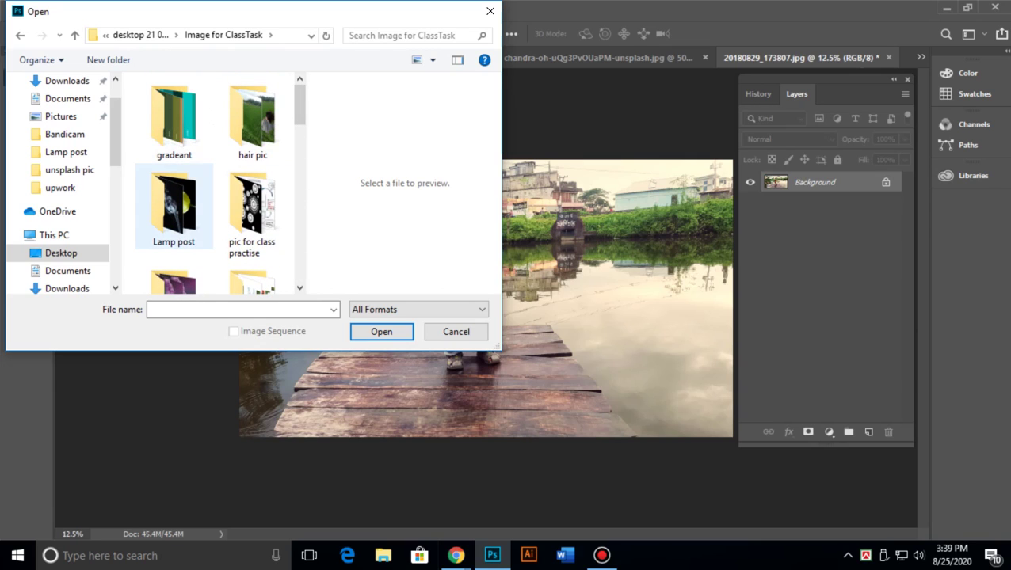
scroll(174, 202, down, 4)
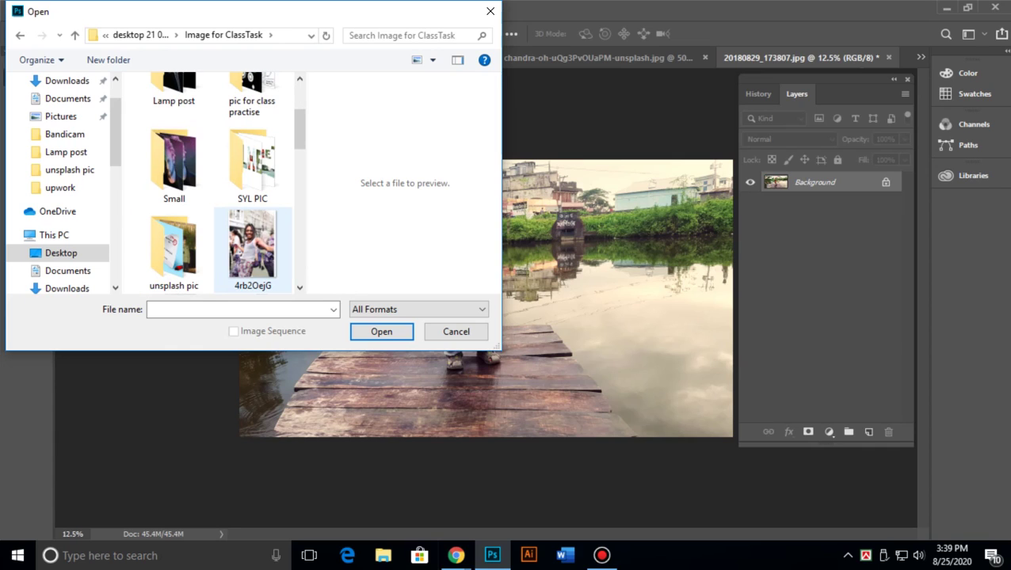
double_click(173, 249)
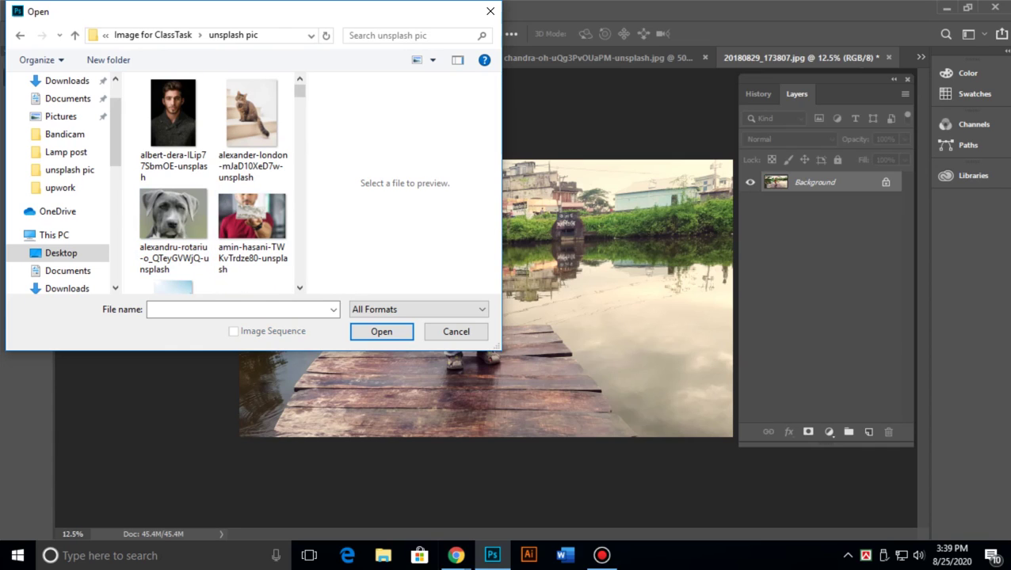
Open the unsplash photo of the woman with orange headphones working on a white laptop.
scroll(214, 182, down, 3)
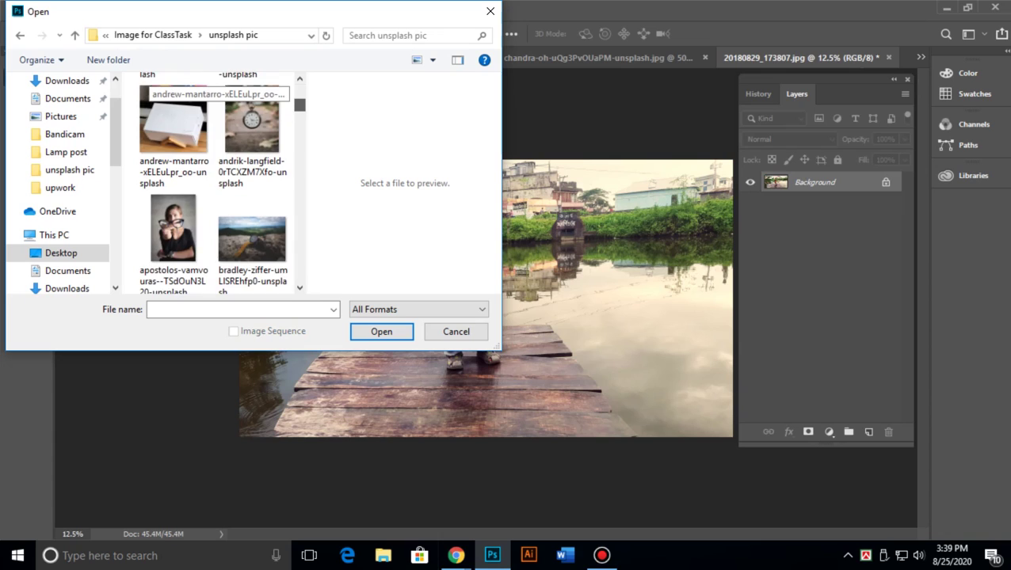
scroll(214, 182, up, 1)
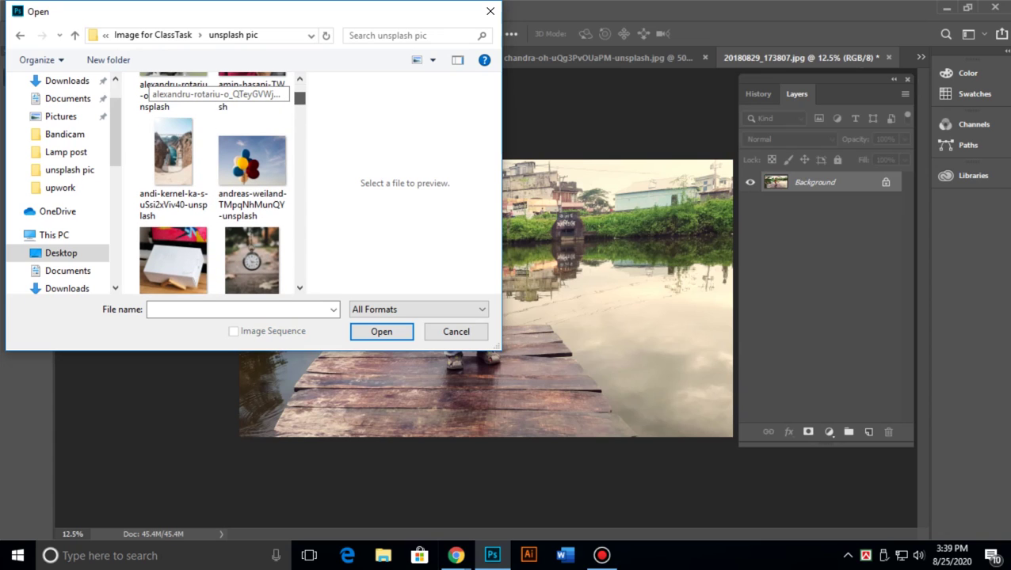
scroll(214, 182, down, 9)
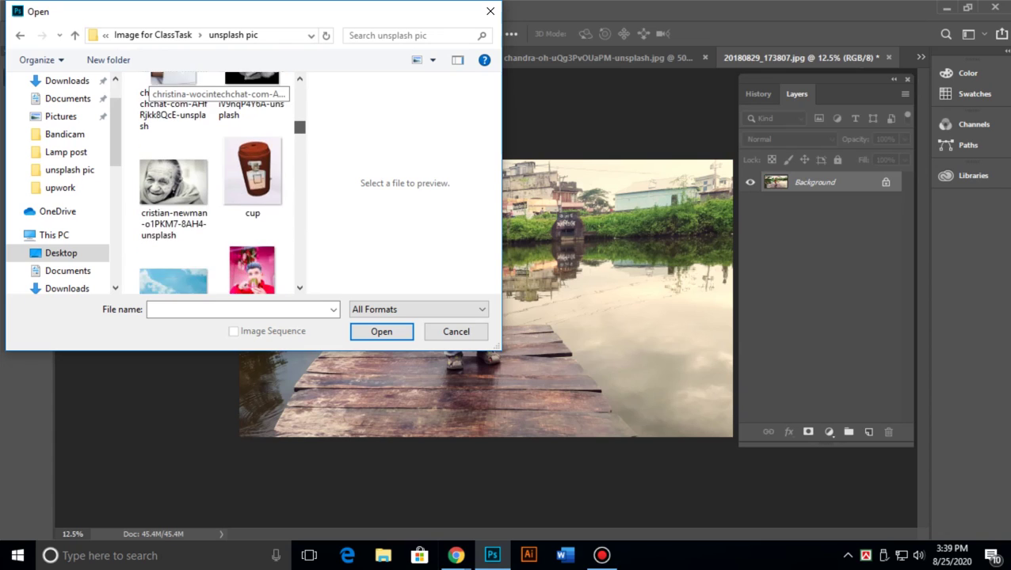
scroll(214, 182, up, 3)
scroll(214, 182, down, 1)
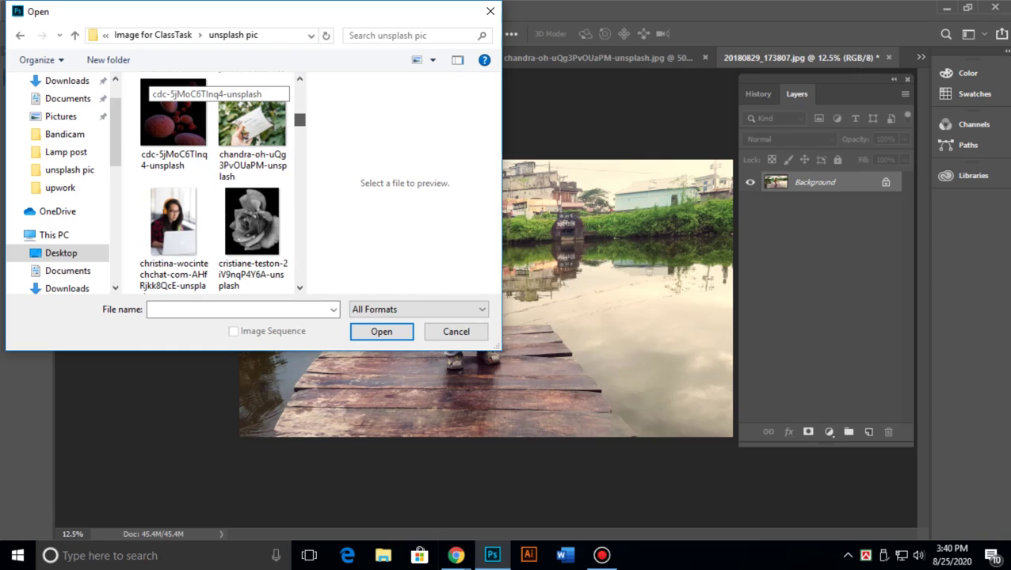
double_click(173, 229)
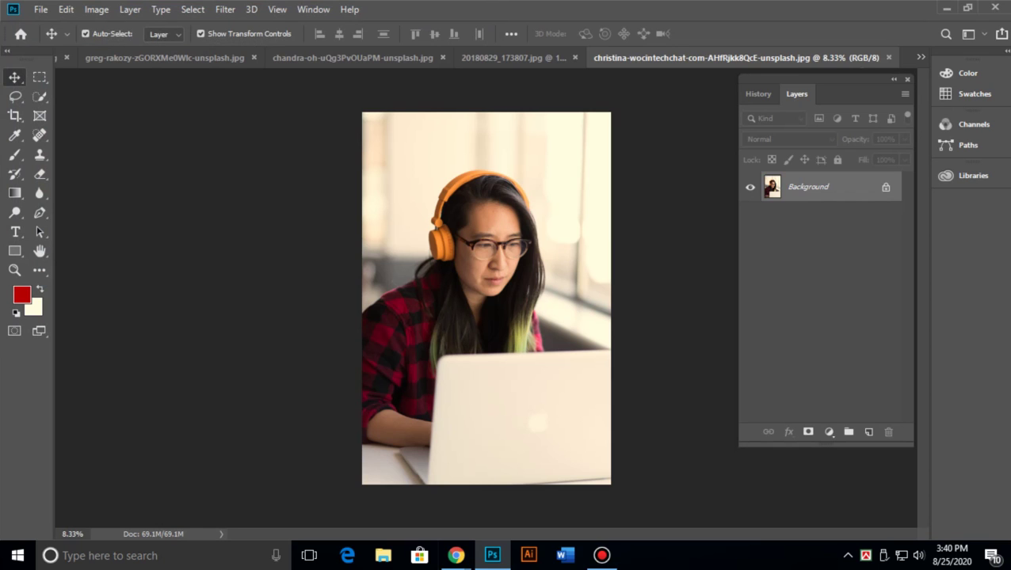
Convert the photo's locked background to a normal layer while shifting it off-centre on the canvas.
key(ctrl+plus)
key(ctrl+plus)
key(ctrl+plus)
key(ctrl+plus)
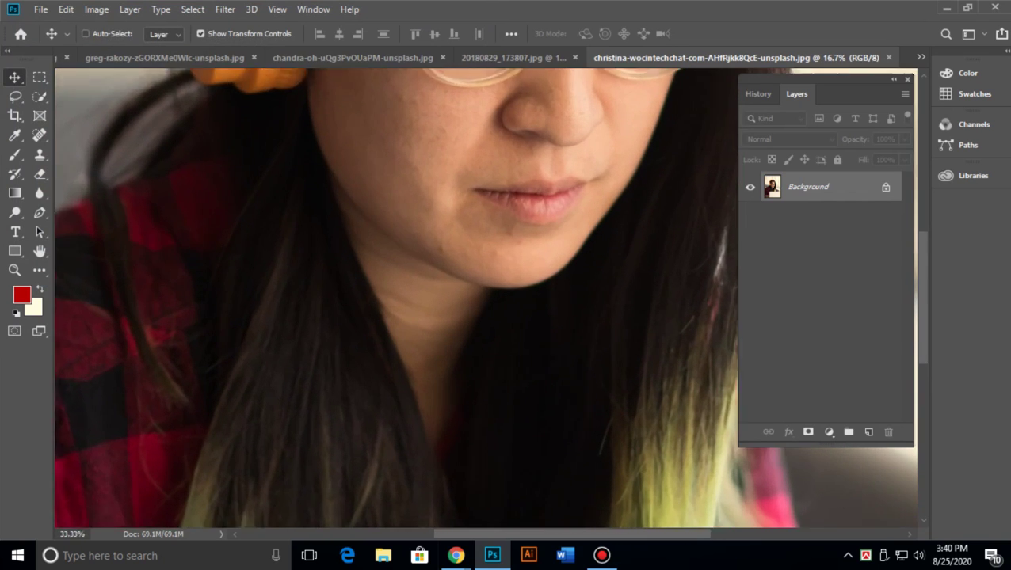
key(ctrl+plus)
drag(539, 171, 646, 63)
key(Return)
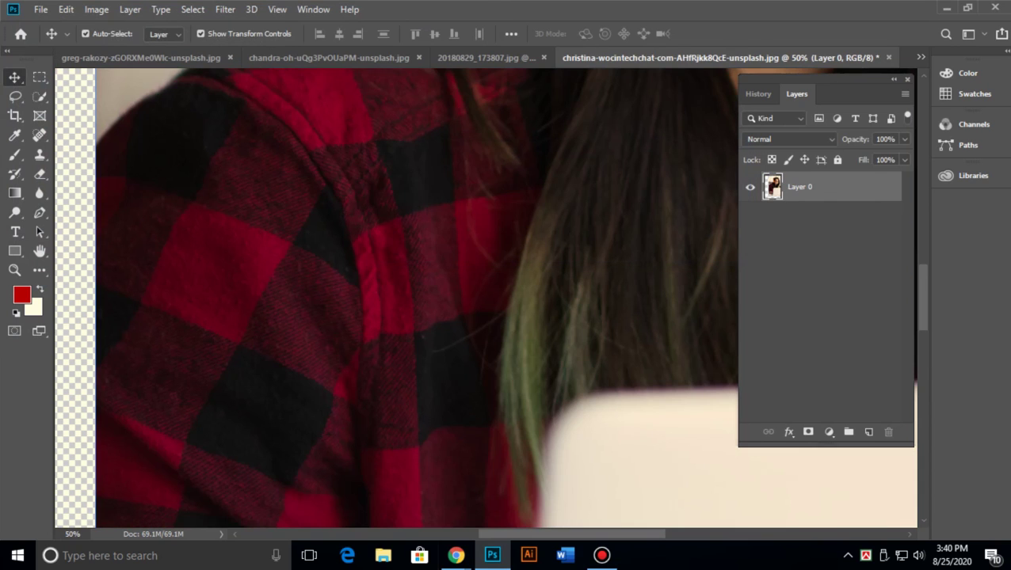
Move the photo layer back so that it fills the whole canvas.
key(ctrl+minus)
key(ctrl+minus)
key(ctrl+minus)
key(ctrl+minus)
key(ctrl+minus)
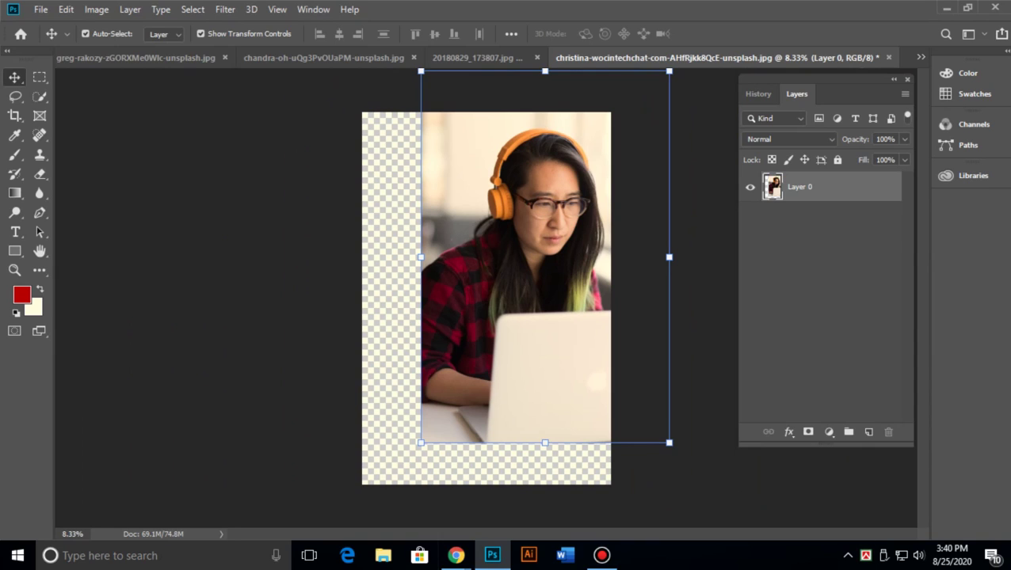
drag(564, 154, 507, 195)
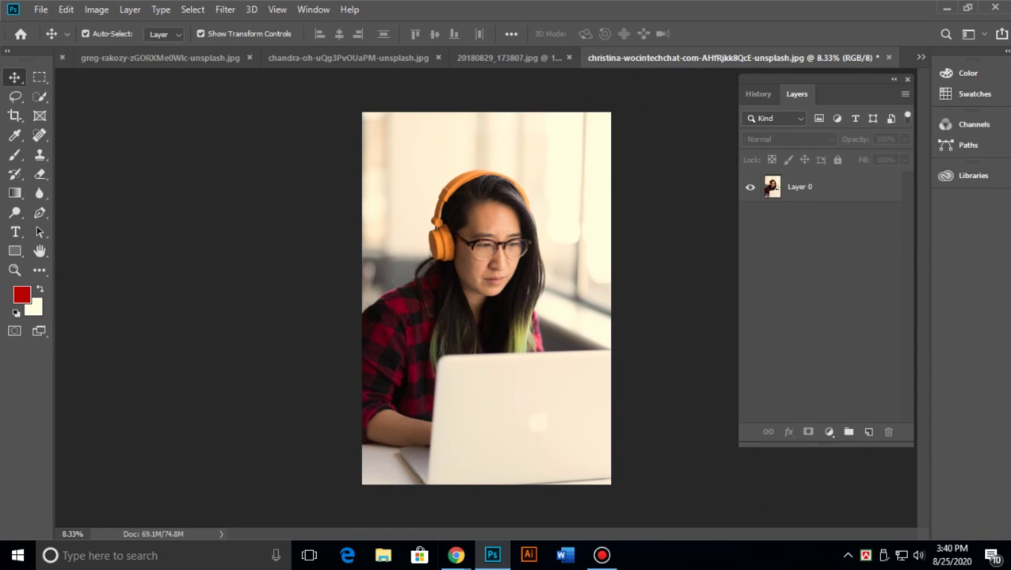
Select the red checked shirt on Layer 0 with the Quick Selection tool, including the small pink sleeve part beside the hair.
click(40, 97)
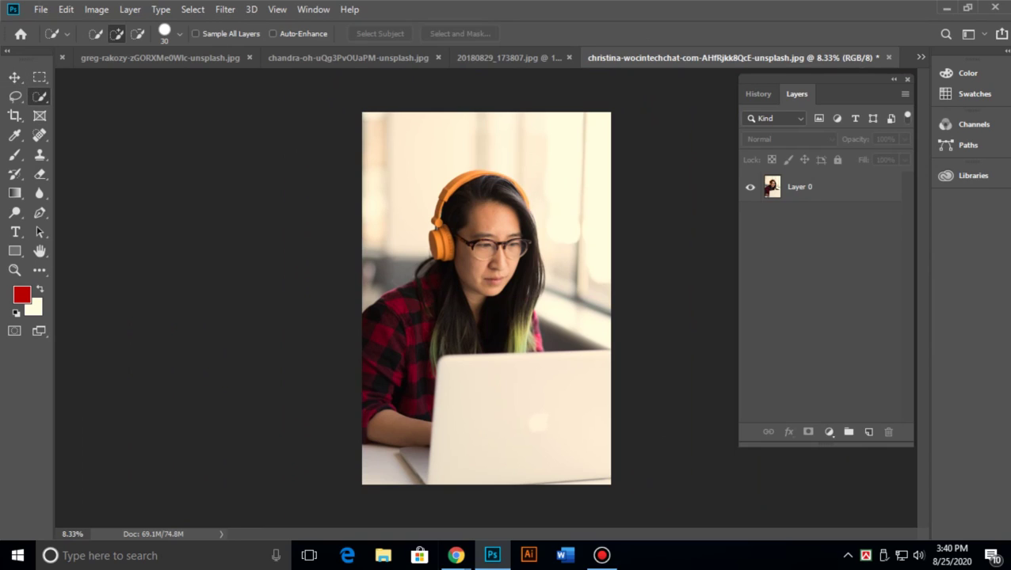
click(824, 187)
mouse_move(404, 313)
mouse_down()
mouse_move(404, 301)
mouse_move(400, 325)
mouse_move(396, 288)
mouse_up()
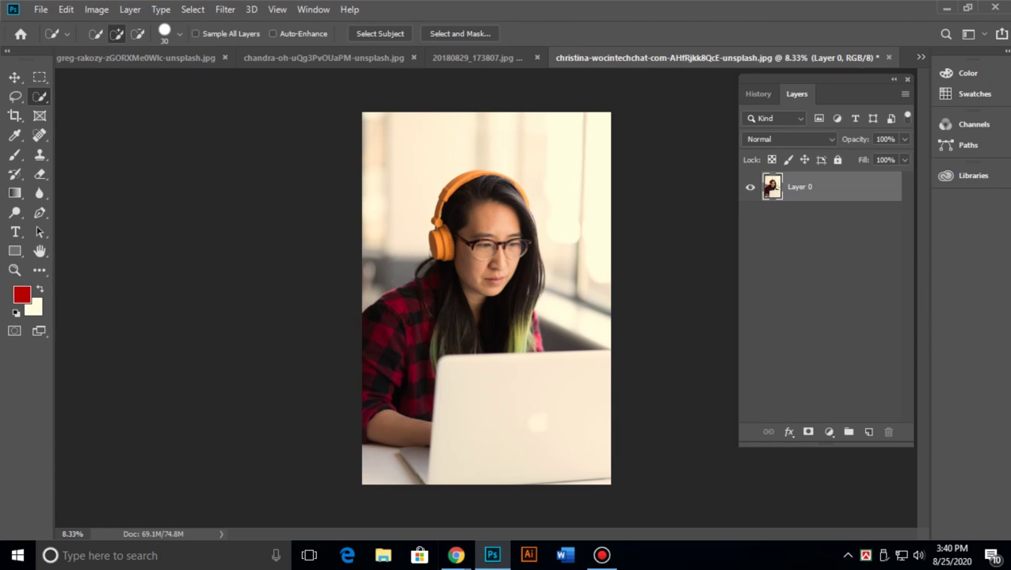
key(ctrl+plus)
key(ctrl+plus)
scroll(468, 298, down, 5)
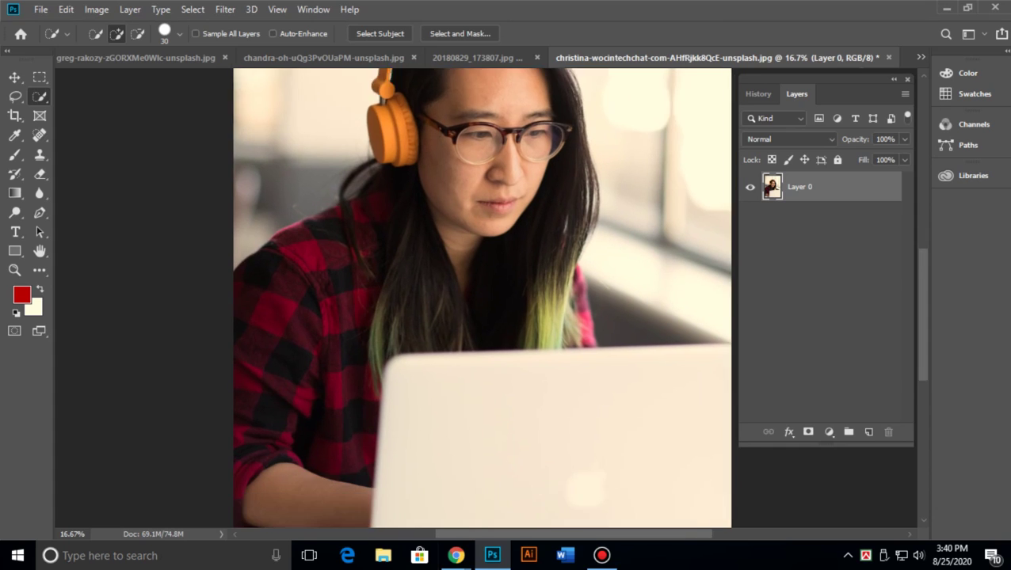
drag(560, 207, 573, 277)
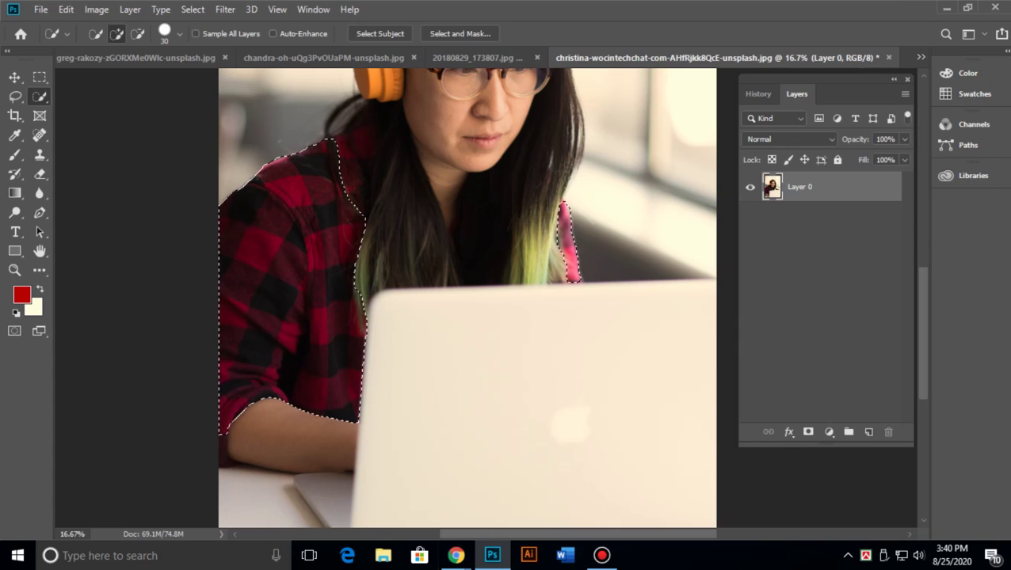
Extend the selection over the shirt's collar beside the hair and refine its edge around the sleeve cuff.
mouse_move(400, 127)
mouse_down()
mouse_move(373, 103)
mouse_move(404, 131)
mouse_move(397, 149)
mouse_up()
key(alt)
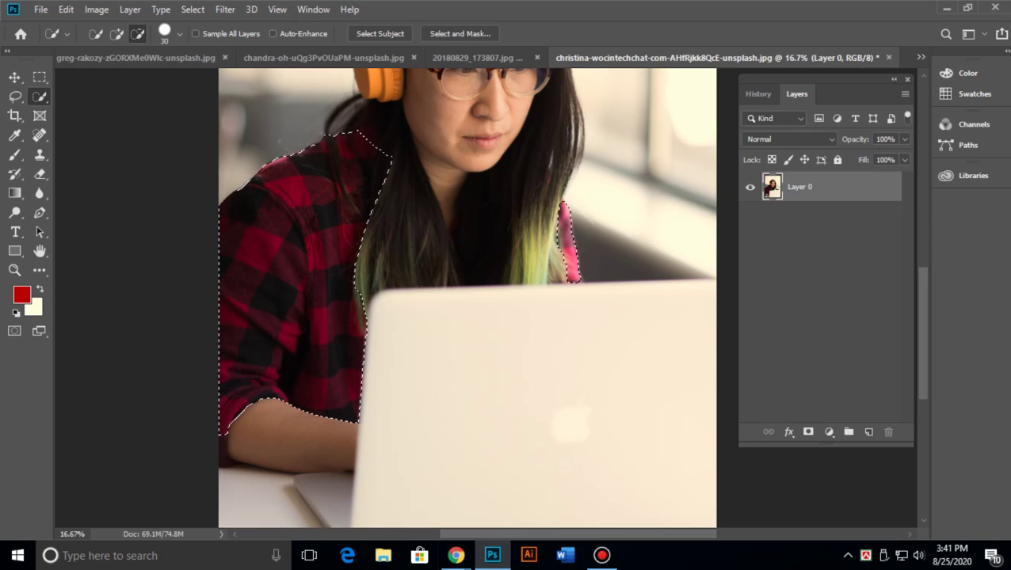
key(alt)
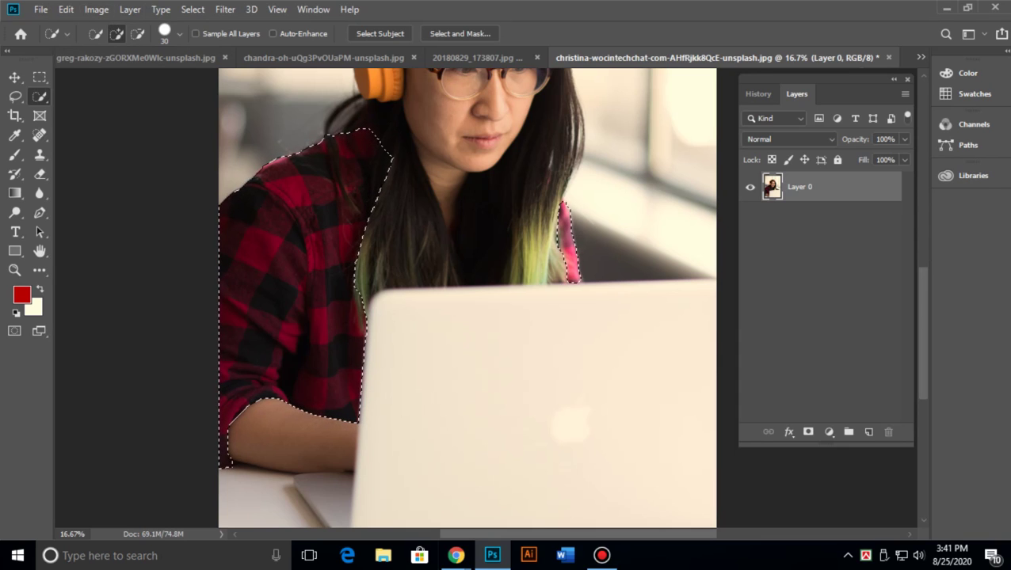
key(alt)
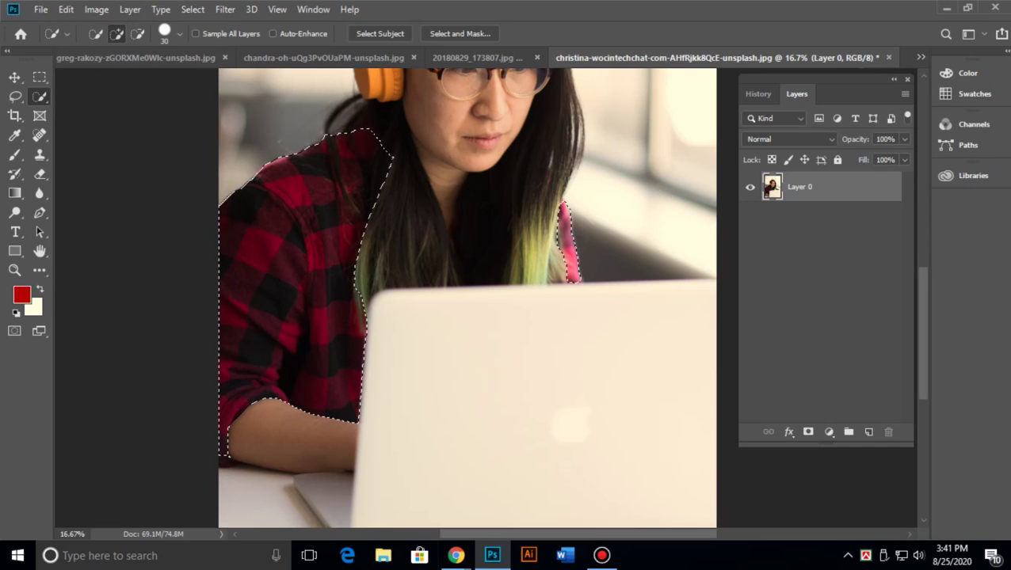
Open the Hue/Saturation adjustment for the selected shirt, move the dialog off the photo and keep the Master colour range.
click(96, 9)
mouse_move(118, 48)
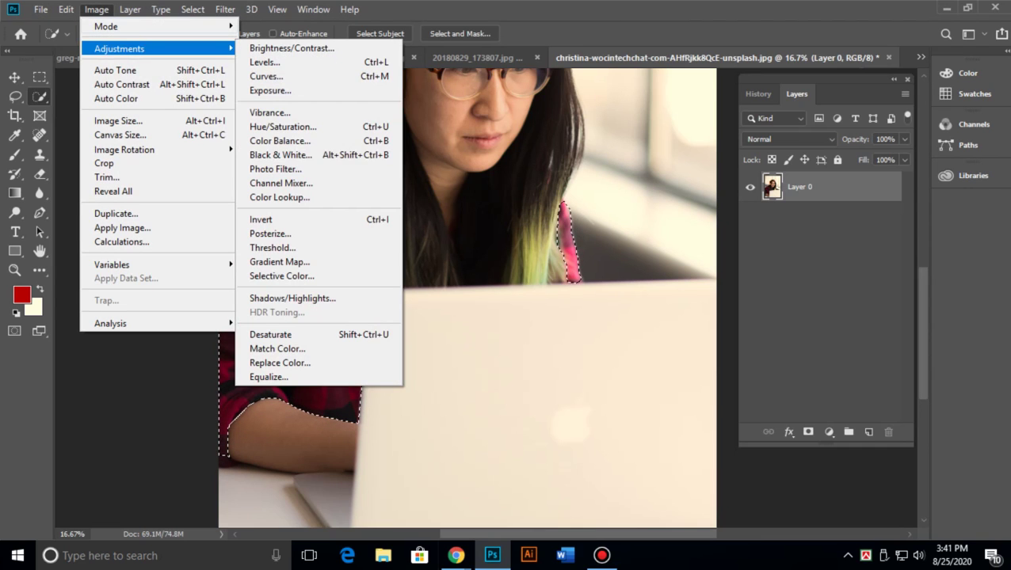
click(283, 126)
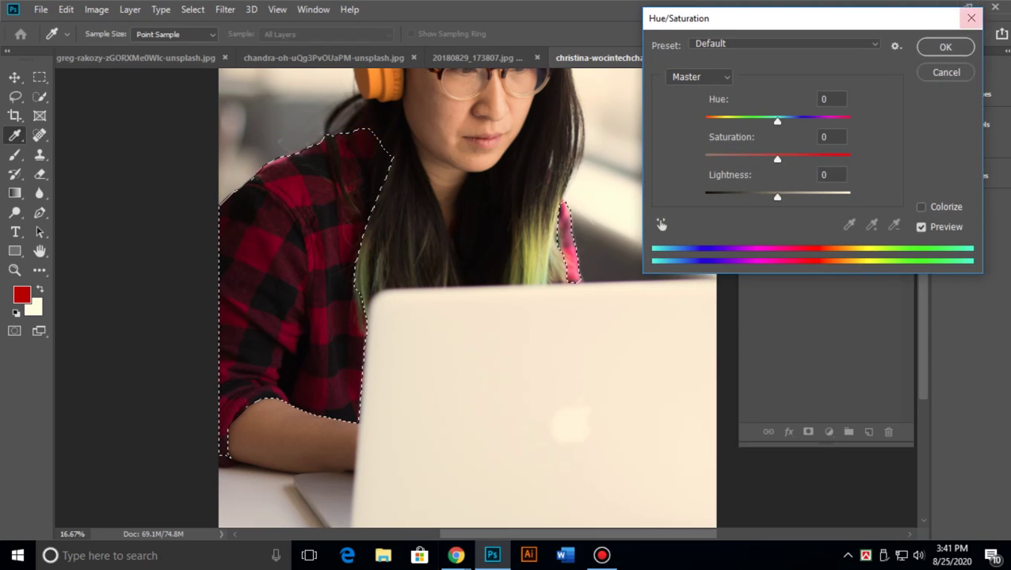
drag(854, 24, 891, 44)
drag(893, 11, 867, 37)
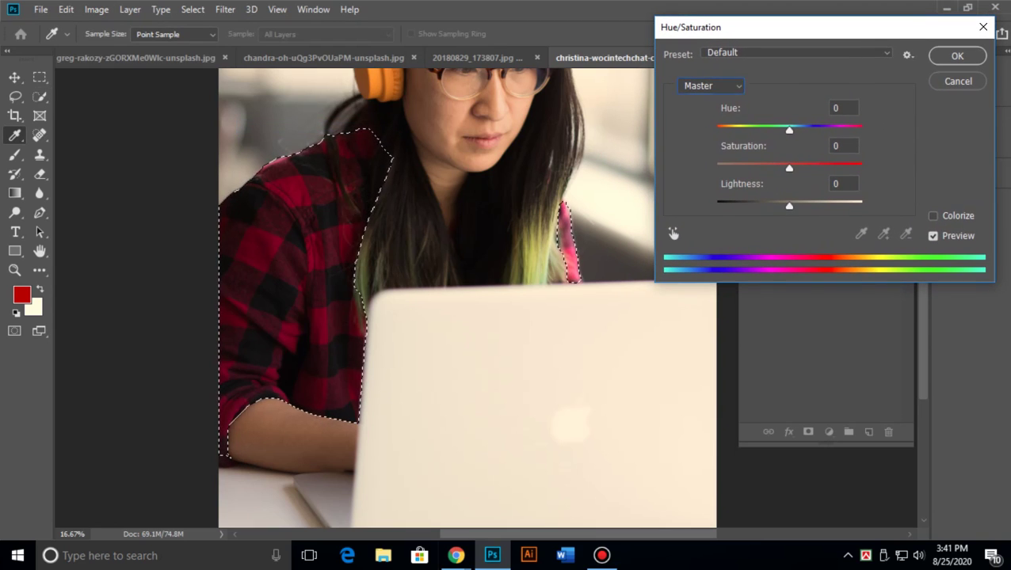
click(711, 85)
key(Up)
key(Up)
key(Up)
key(Up)
key(Up)
key(Up)
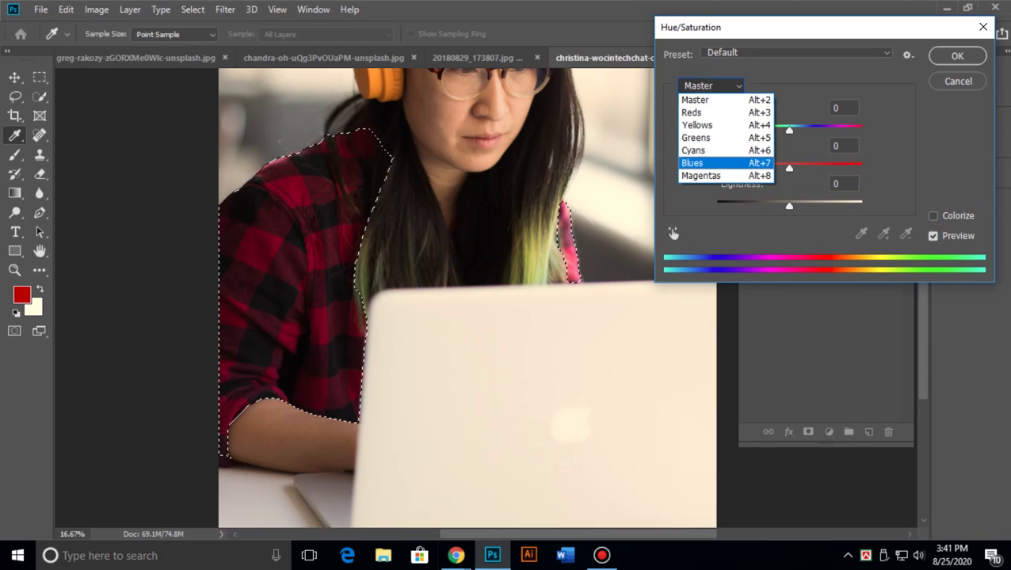
key(Return)
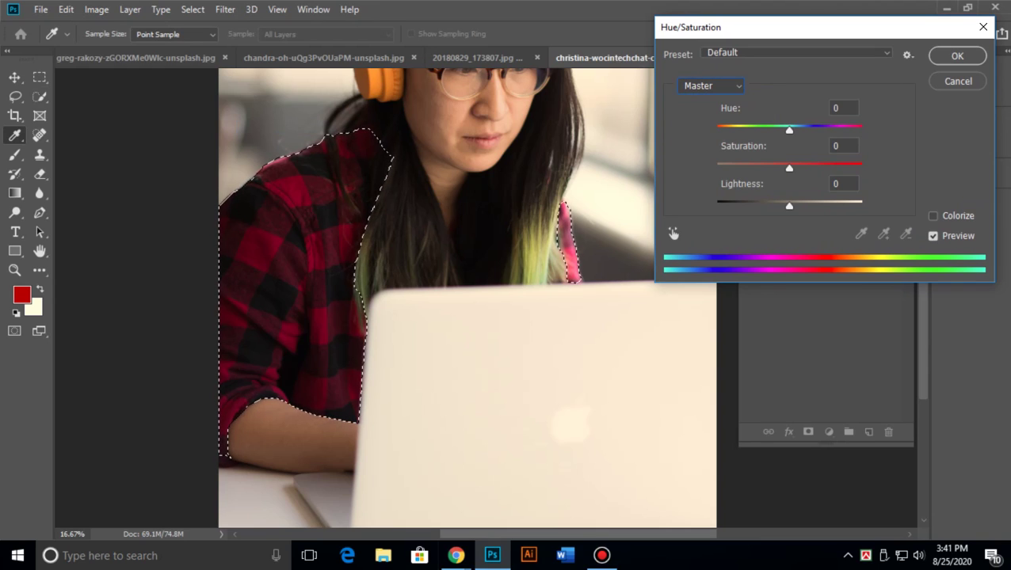
Try a Master hue shift of +180 on the selected shirt.
key(Tab)
key(Up)
key(Up)
key(Up)
key(Up)
key(Up)
key(Up)
key(Up)
key(Up)
key(Up)
key(Up)
key(Up)
key(Up)
key(Up)
key(Up)
key(Up)
key(Up)
key(Up)
key(Up)
key(Up)
key(Up)
key(shift+Up)
key(shift+Up)
key(shift+Up)
key(shift+Up)
key(shift+Up)
key(shift+Up)
key(shift+Up)
key(shift+Up)
key(shift+Up)
key(shift+Up)
key(shift+Up)
key(shift+Up)
key(shift+Up)
key(shift+Up)
key(shift+Up)
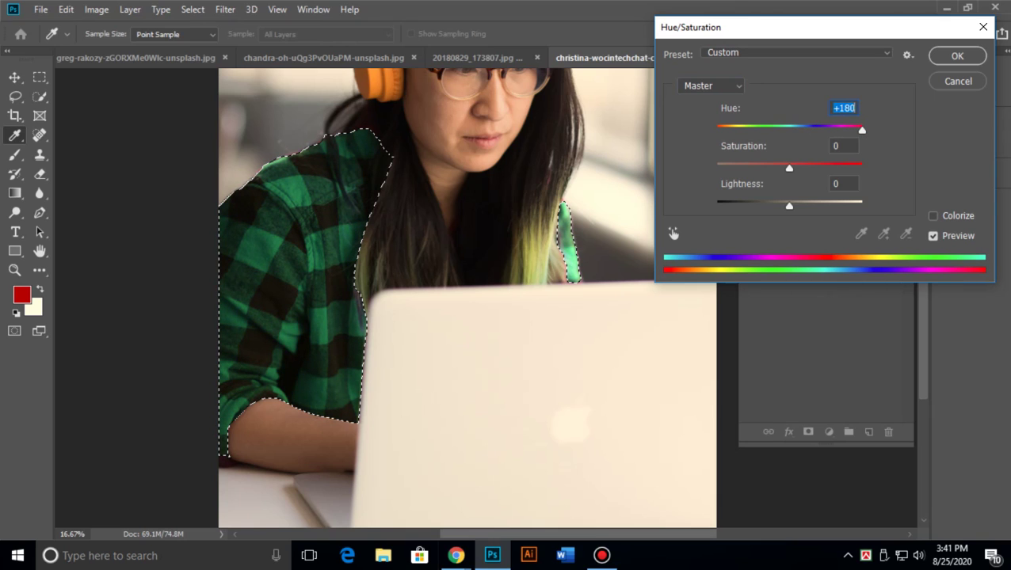
Try lowering the shirt's hue shift to +20.
key(shift+Down)
key(shift+Down)
key(shift+Down)
key(shift+Down)
key(shift+Down)
key(shift+Down)
key(shift+Down)
key(shift+Down)
key(shift+Down)
key(shift+Down)
key(shift+Down)
key(shift+Down)
key(shift+Down)
key(shift+Down)
key(shift+Down)
key(shift+Down)
key(shift+Down)
key(shift+Down)
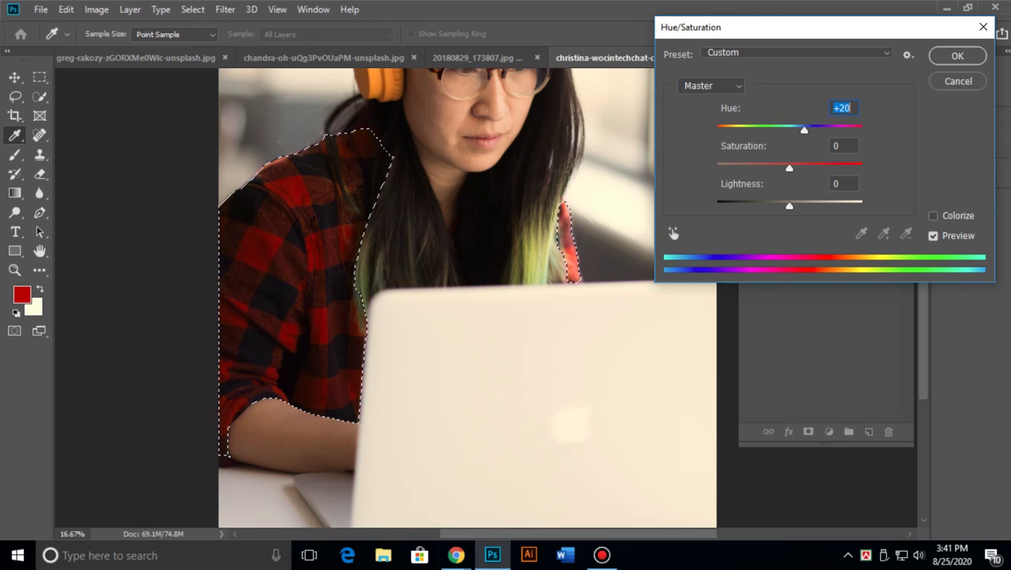
Try a hue shift of -117 on the shirt for a blue check.
key(Down)
key(Down)
key(Down)
key(Down)
key(Down)
key(shift+Down)
key(shift+Down)
key(shift+Down)
key(shift+Down)
key(shift+Down)
key(shift+Down)
key(shift+Down)
key(shift+Down)
key(shift+Down)
key(shift+Down)
key(shift+Down)
key(Down)
key(Down)
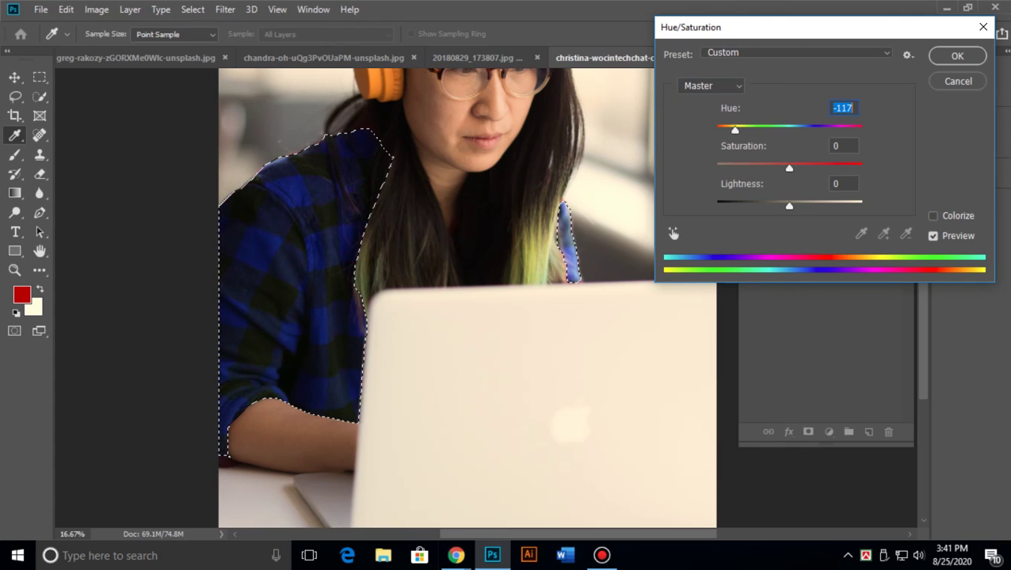
Try a hue shift of -145 on the shirt for a teal-blue check.
key(shift+Down)
key(shift+Down)
key(Down)
key(Down)
key(Down)
key(Down)
key(Down)
key(Down)
key(Down)
key(Down)
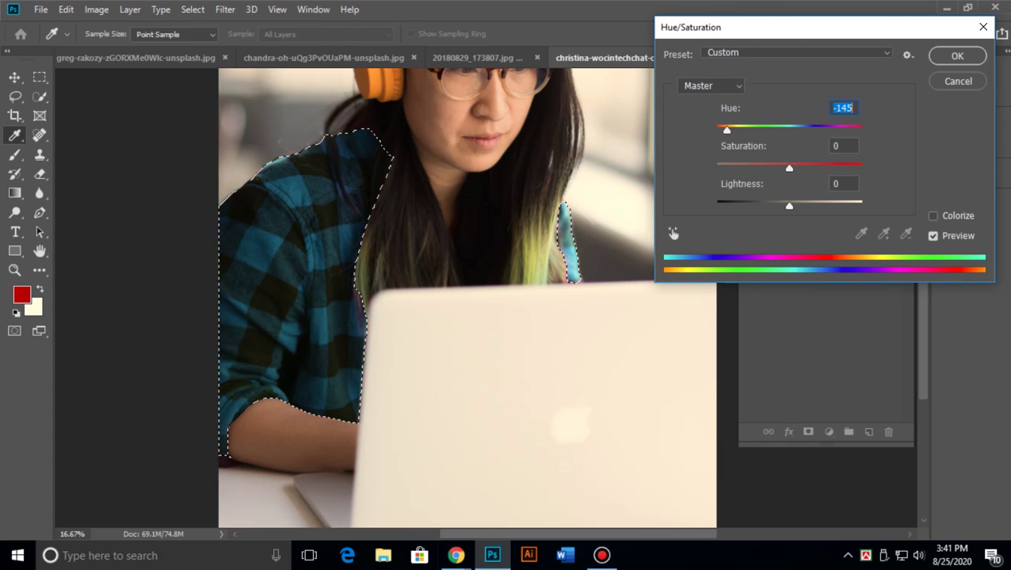
Compare hue shifts of -180 and -160 on the shirt, and leave the Master hue set to -180.
key(shift+Down)
key(shift+Down)
key(shift+Down)
key(Down)
key(Down)
key(Down)
key(Down)
key(Down)
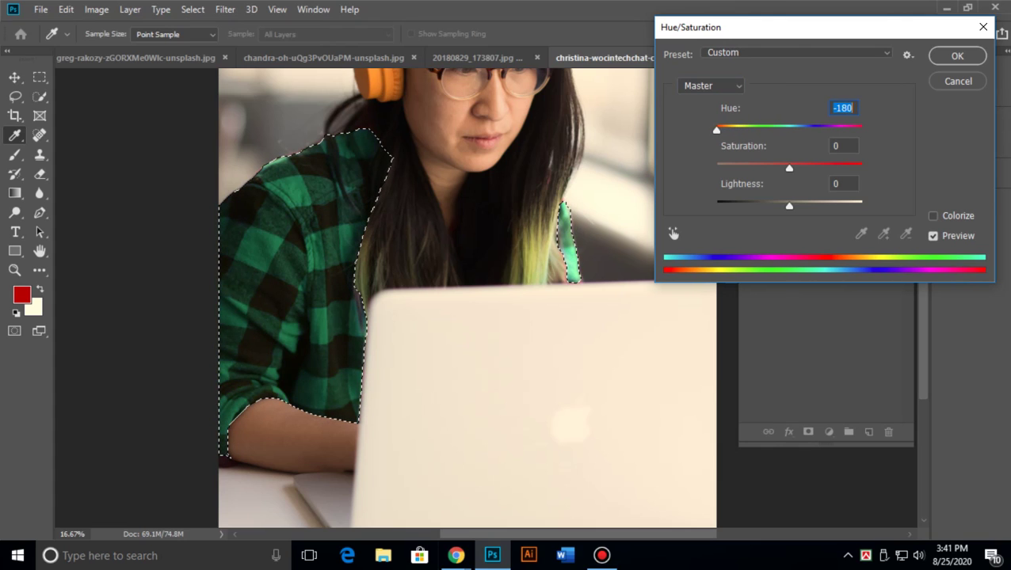
text(-160)
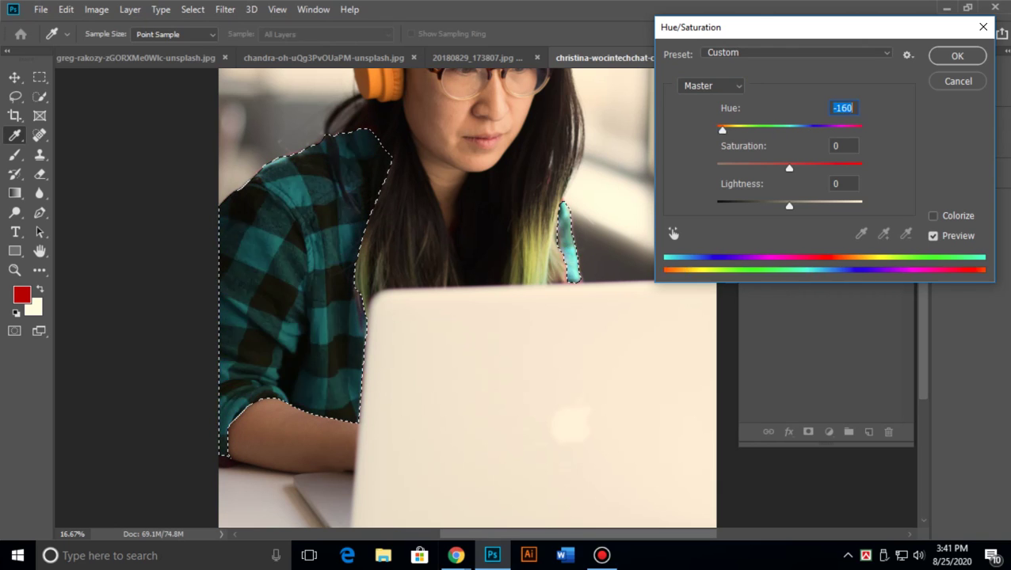
key(shift+Down)
key(shift+Down)
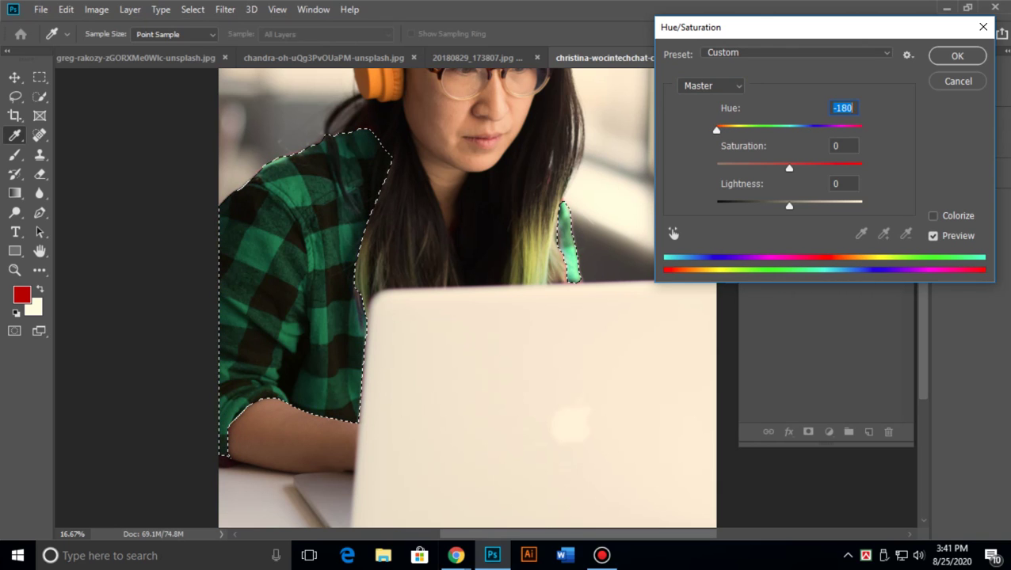
key(shift+Down)
key(shift+Down)
key(shift+Down)
key(shift+Down)
key(shift+Down)
key(shift+Down)
key(shift+Down)
key(shift+Down)
key(shift+Down)
key(shift+Down)
key(shift+Down)
key(shift+Down)
key(shift+Down)
key(shift+Down)
key(shift+Down)
key(shift+Down)
key(shift+Down)
key(shift+Down)
key(shift+Down)
key(shift+Down)
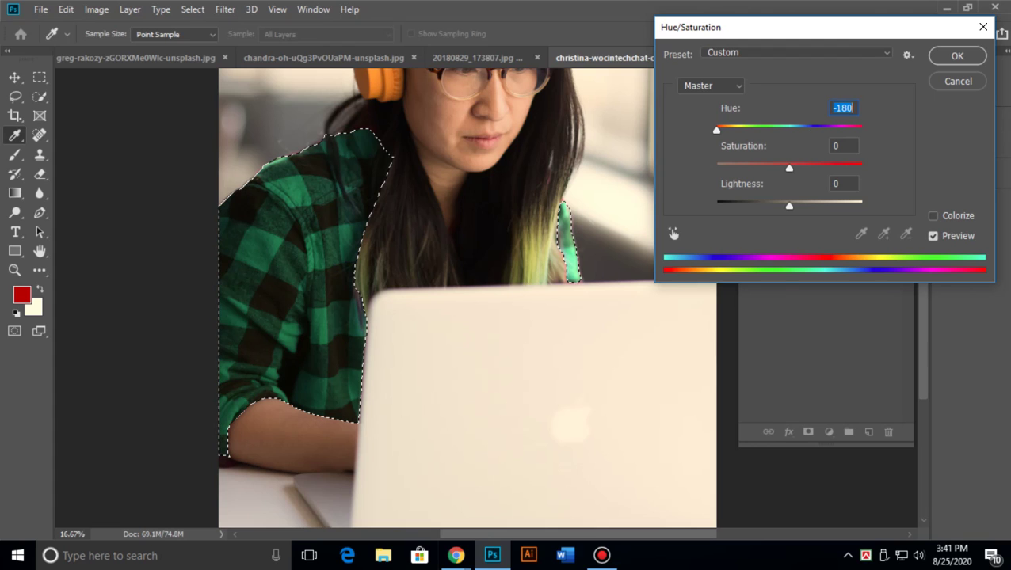
key(shift+Down)
key(shift+Down)
key(shift+Down)
key(shift+Down)
key(shift+Down)
key(shift+Down)
key(shift+Down)
key(shift+Down)
key(shift+Down)
key(shift+Down)
key(shift+Down)
key(shift+Down)
key(shift+Down)
key(shift+Down)
key(shift+Down)
key(shift+Down)
key(shift+Down)
key(shift+Down)
key(shift+Down)
key(shift+Down)
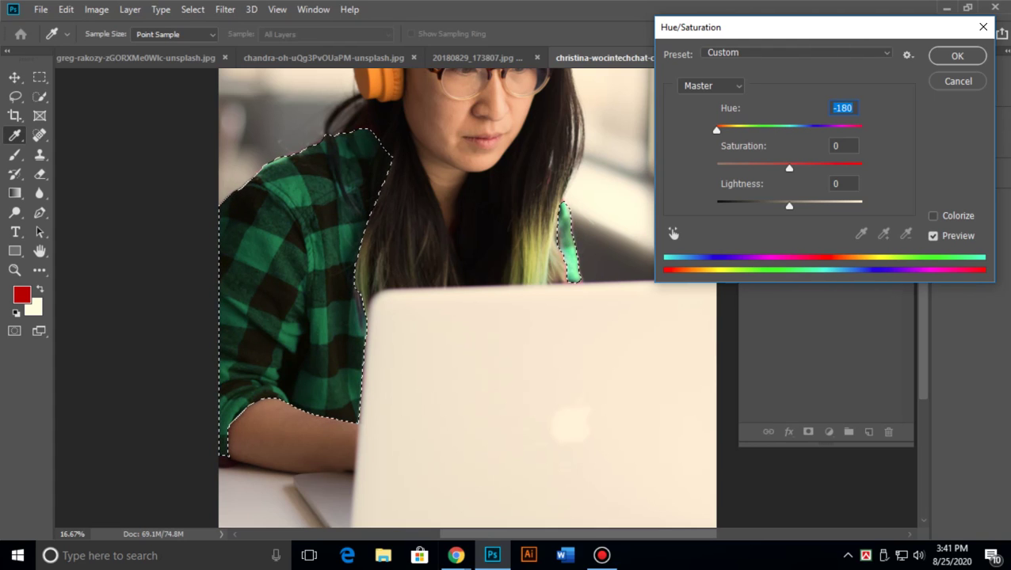
Try desaturating the selected shirt with a Master saturation of -82.
key(Tab)
key(shift+Up)
key(shift+Up)
key(shift+Up)
key(shift+Up)
key(shift+Up)
key(shift+Up)
key(shift+Up)
key(Up)
key(shift+Down)
key(shift+Down)
key(shift+Down)
key(shift+Down)
key(shift+Down)
key(shift+Down)
key(shift+Down)
key(shift+Down)
key(shift+Down)
key(shift+Down)
key(shift+Down)
key(shift+Down)
key(shift+Down)
key(shift+Down)
key(shift+Down)
key(shift+Down)
key(shift+Down)
key(shift+Down)
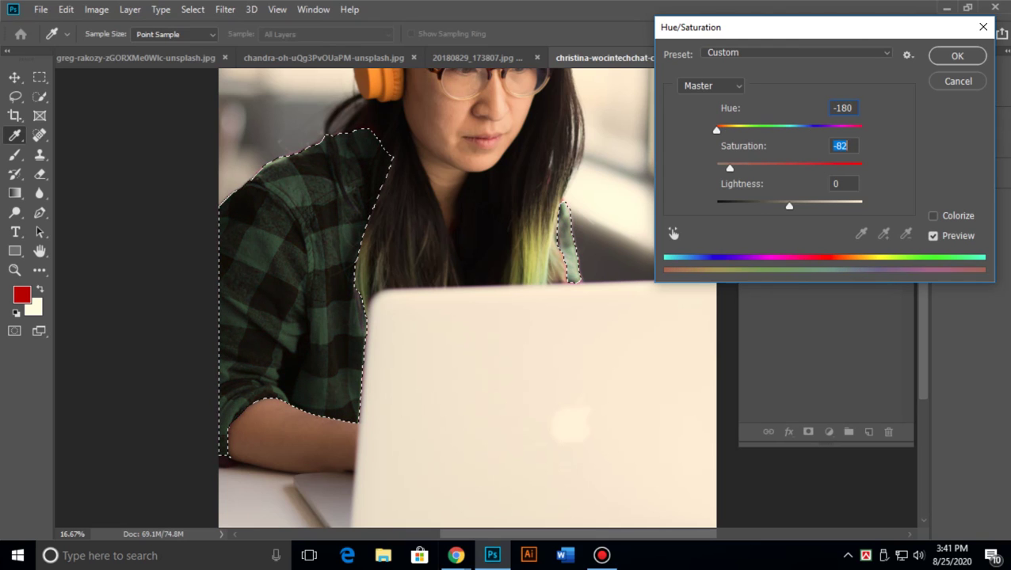
Try a more vivid shirt colour with the Master saturation raised to +30.
key(shift+Up)
key(shift+Up)
key(shift+Up)
key(shift+Up)
key(shift+Up)
key(shift+Up)
key(shift+Up)
key(shift+Up)
key(shift+Up)
key(shift+Up)
key(shift+Up)
key(shift+Up)
key(shift+Up)
key(shift+Up)
key(shift+Up)
key(shift+Up)
key(shift+Down)
key(shift+Down)
key(shift+Down)
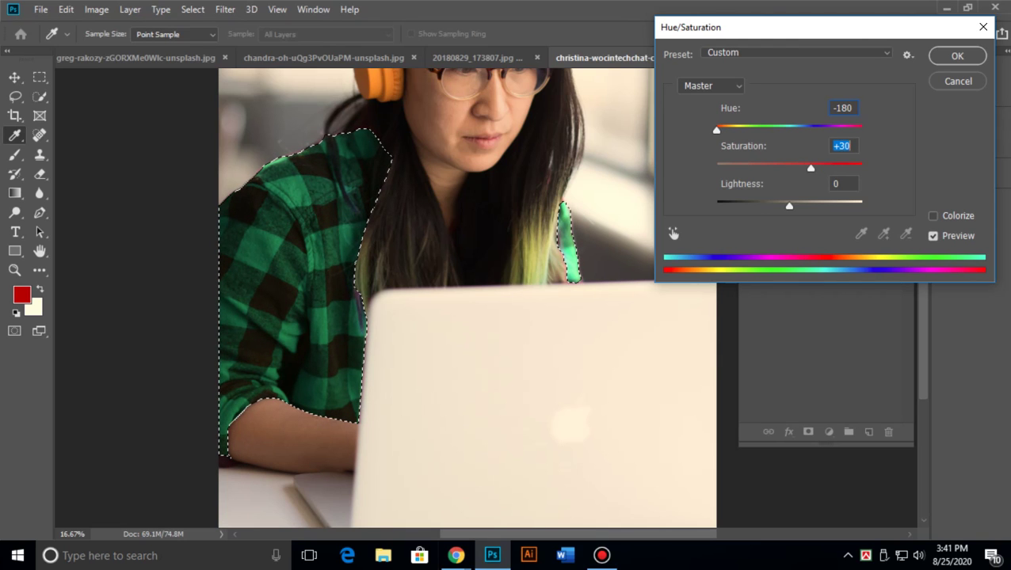
Try lightening the selected shirt with a Master lightness of +12.
key(Tab)
key(Up)
key(Up)
key(Up)
key(Up)
key(Up)
key(Up)
key(Up)
key(Up)
key(shift+Up)
key(shift+Up)
key(shift+Up)
key(shift+Up)
key(shift+Down)
key(shift+Down)
key(shift+Down)
key(shift+Down)
key(shift+Down)
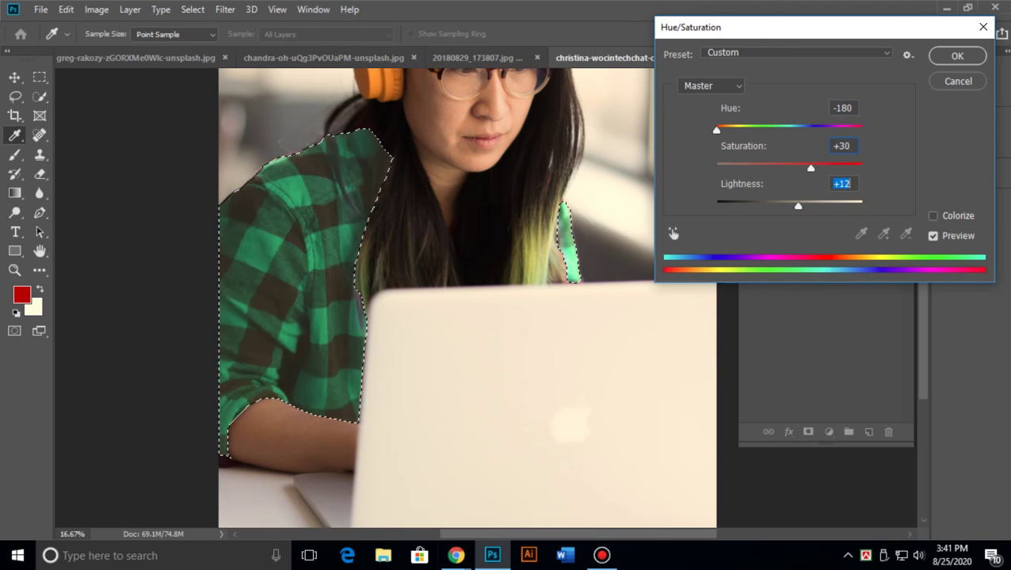
Darken the selected shirt by setting the Master lightness to -18.
key(Up)
key(Up)
key(Up)
key(Up)
key(Up)
key(Up)
key(Up)
key(Up)
key(Up)
key(shift+Up)
key(shift+Down)
key(shift+Down)
key(shift+Down)
key(shift+Down)
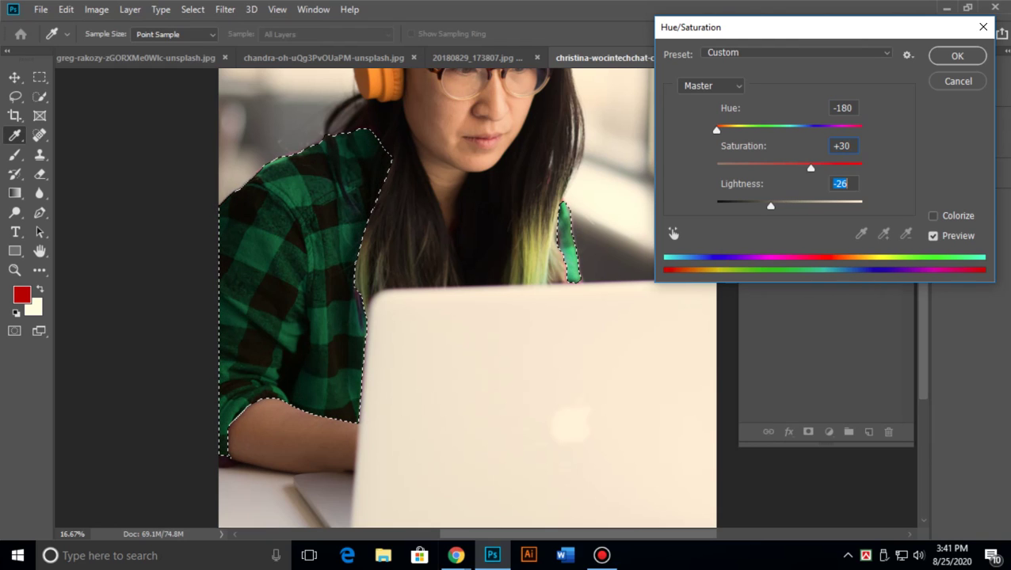
key(Up)
key(Up)
key(Up)
key(Up)
key(Up)
Compare stronger and weaker saturation on the shirt, and leave the Master saturation set to +19.
key(shift+Tab)
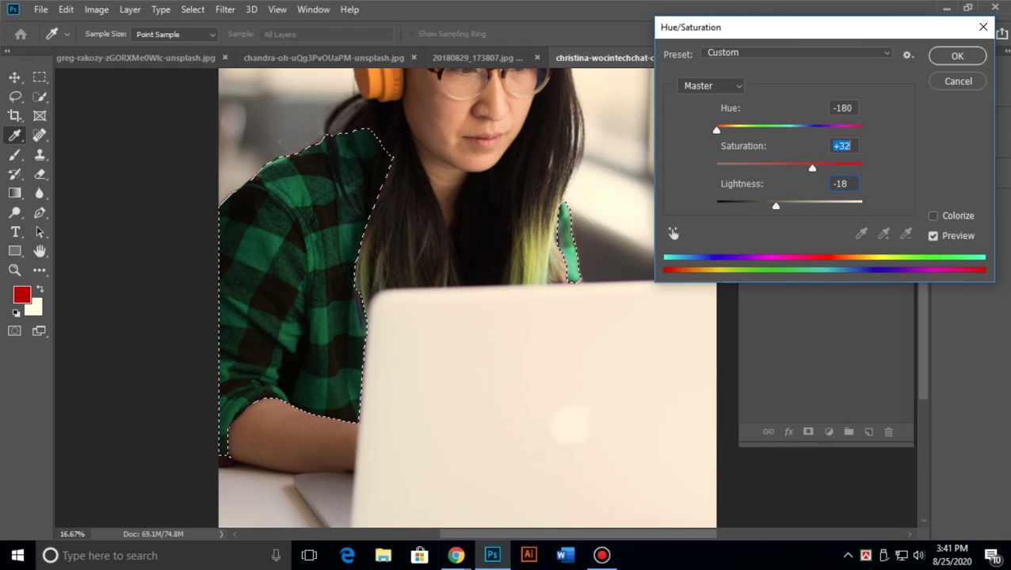
key(shift+Up)
key(shift+Up)
key(shift+Up)
key(shift+Up)
key(shift+Down)
key(shift+Down)
key(shift+Down)
key(shift+Down)
key(Down)
key(Down)
key(Down)
key(Down)
key(shift+Up)
key(shift+Down)
key(Down)
key(Down)
key(Down)
key(Down)
key(Down)
key(Down)
key(Down)
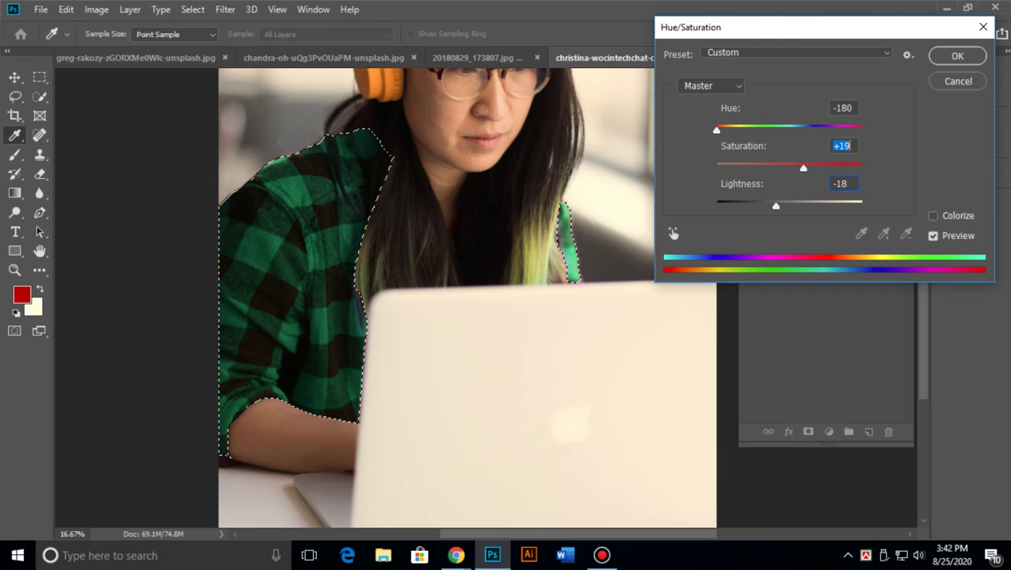
Try a Master hue shift of -82 to turn the shirt check purple.
key(shift+Tab)
key(Up)
key(Up)
key(Up)
key(Up)
key(Up)
key(shift+Up)
key(shift+Up)
key(shift+Up)
key(shift+Up)
key(shift+Up)
key(shift+Up)
key(shift+Up)
key(shift+Up)
key(shift+Up)
key(shift+Up)
key(shift+Up)
key(shift+Down)
key(shift+Down)
key(shift+Down)
key(shift+Down)
key(shift+Down)
key(shift+Down)
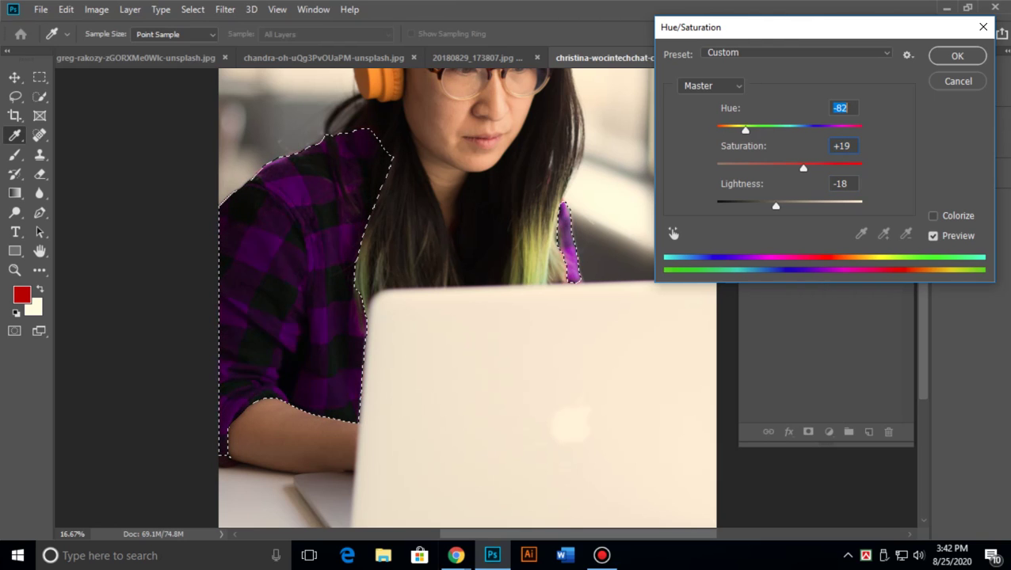
Shift the shirt's Master hue to -140 for a dark blue check.
key(shift+Up)
key(shift+Up)
key(shift+Up)
key(shift+Up)
key(shift+Up)
key(shift+Up)
key(shift+Up)
key(Down)
key(Down)
key(shift+Down)
key(shift+Down)
key(shift+Down)
key(shift+Down)
key(shift+Down)
key(shift+Down)
key(shift+Down)
key(shift+Down)
key(shift+Down)
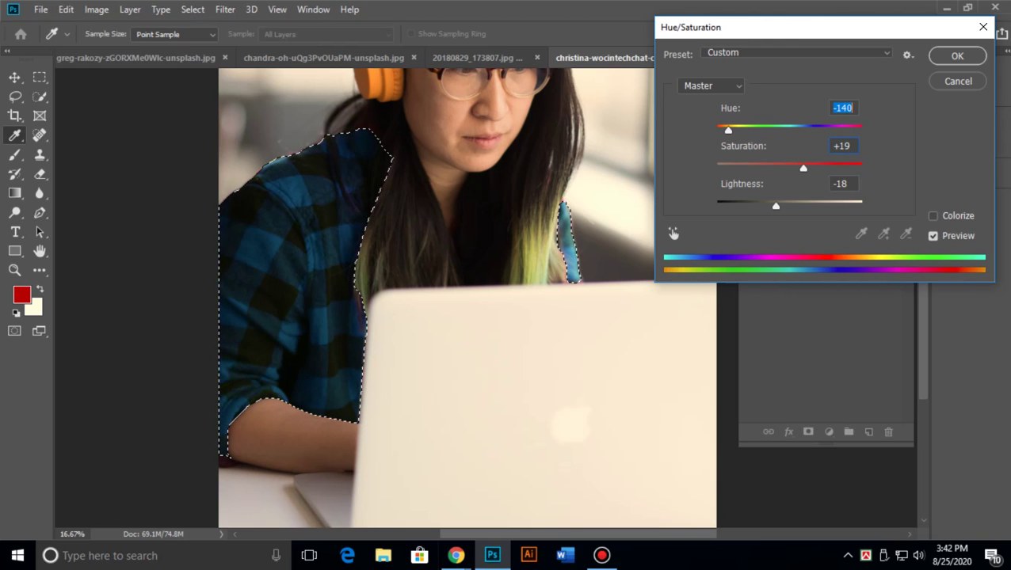
Try several Master hue shifts on the shirt and leave the hue at -112 for a deep blue check.
key(shift+Up)
key(shift+Up)
key(shift+Up)
key(shift+Up)
key(shift+Up)
key(shift+Up)
key(shift+Up)
key(shift+Up)
key(shift+Up)
key(shift+Up)
key(Up)
key(Up)
key(Up)
key(Up)
key(Up)
key(Up)
key(Up)
key(shift+Down)
key(shift+Down)
key(shift+Down)
key(shift+Down)
key(shift+Down)
key(shift+Down)
key(shift+Down)
key(shift+Down)
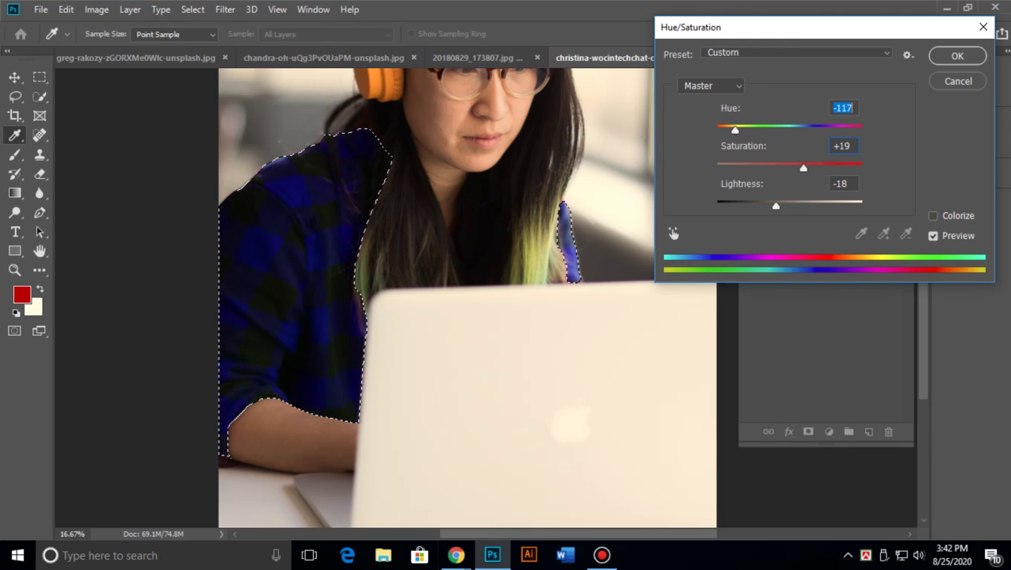
key(shift+Down)
key(shift+Down)
key(shift+Down)
key(shift+Down)
key(shift+Down)
key(shift+Up)
key(shift+Up)
key(shift+Up)
key(shift+Up)
key(shift+Up)
key(shift+Up)
key(Down)
key(Down)
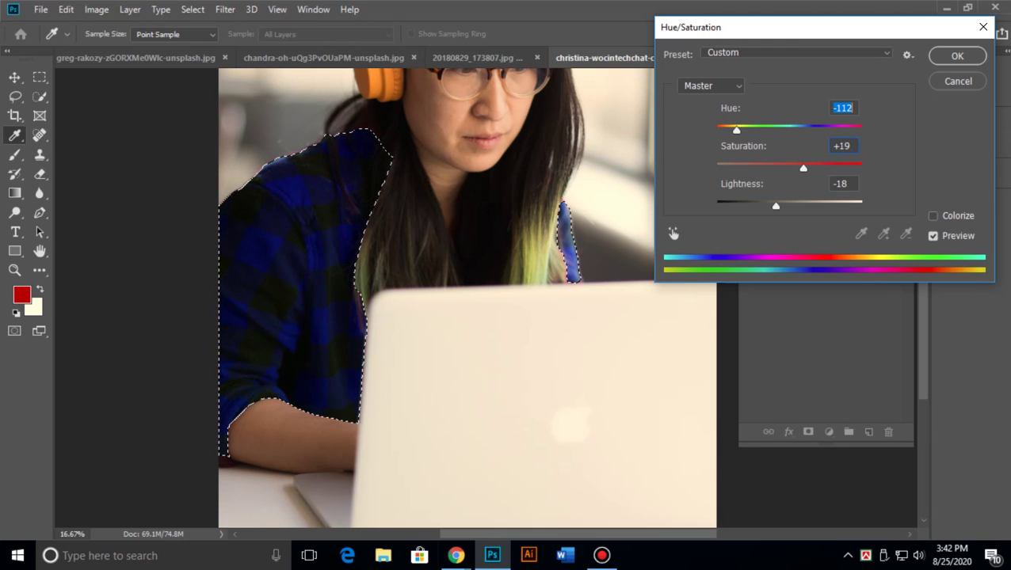
Switch the adjustment range to Blues and, after trying extreme shifts, set its hue to -30.
key(shift+Tab)
key(alt+Down)
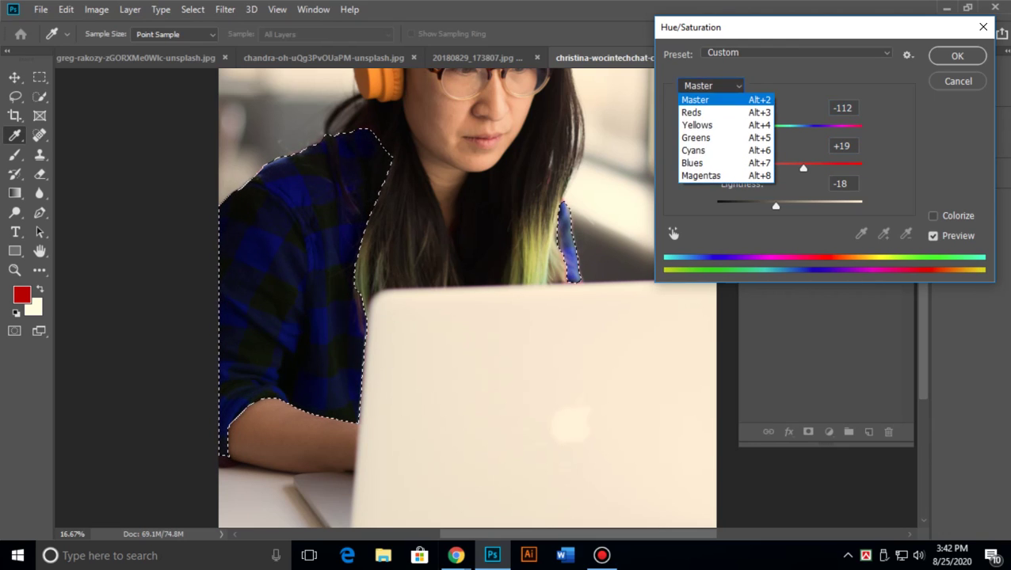
key(Down)
key(Down)
key(Down)
key(Down)
key(Down)
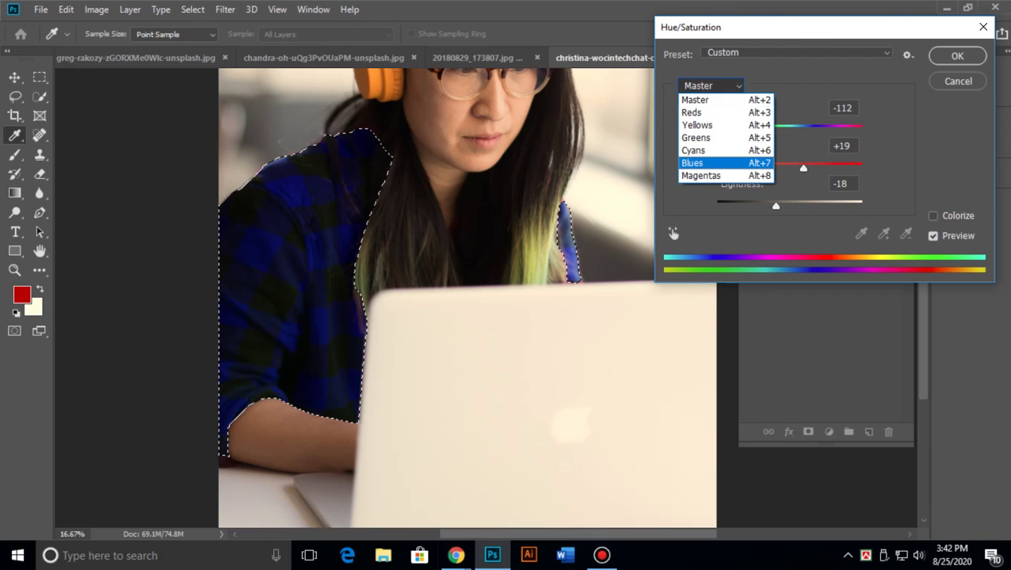
key(Return)
key(Tab)
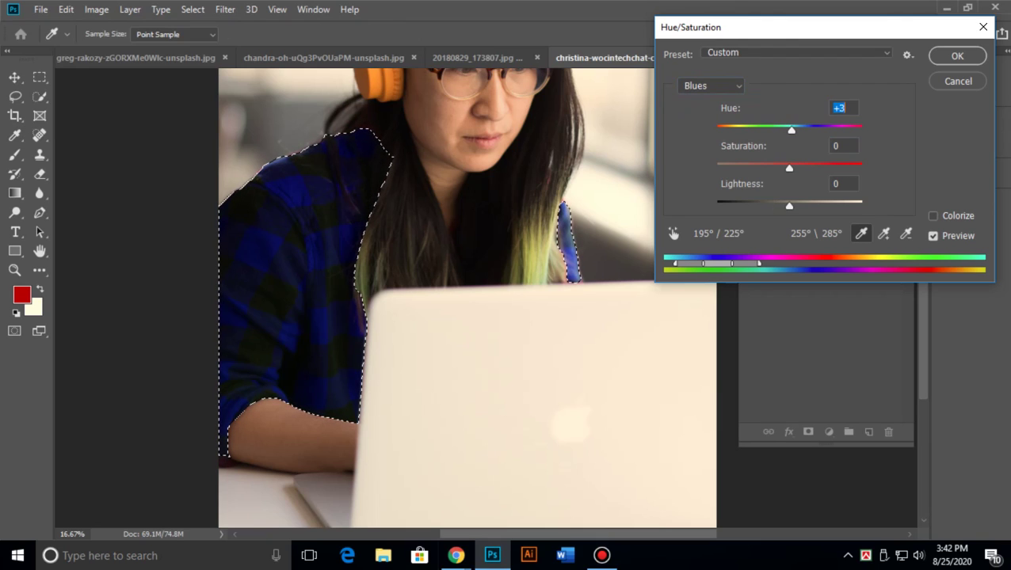
key(shift+Up)
key(shift+Up)
key(shift+Up)
key(shift+Up)
key(shift+Up)
key(shift+Down)
key(shift+Down)
key(shift+Down)
key(shift+Down)
key(shift+Down)
key(shift+Down)
key(shift+Down)
key(shift+Down)
key(shift+Down)
key(shift+Down)
key(shift+Up)
key(Up)
key(Up)
key(Up)
key(Up)
key(Up)
key(Up)
key(Up)
key(Up)
key(Up)
key(Up)
key(Up)
key(Up)
key(Up)
key(Up)
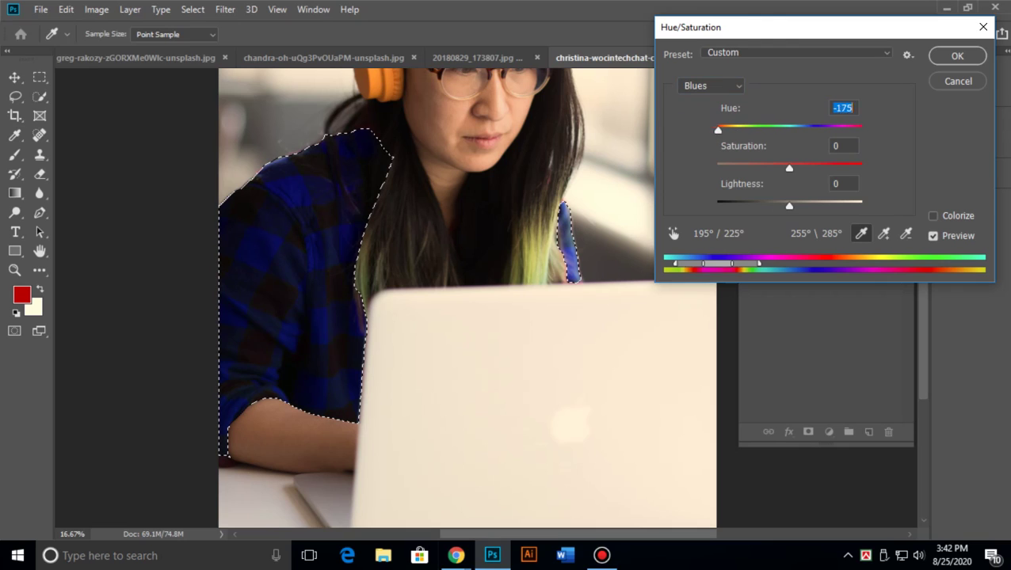
Raise the Blues saturation to +100 to bring out green in the shirt's check.
key(Tab)
key(shift+Up)
key(shift+Up)
key(shift+Up)
key(shift+Up)
key(shift+Up)
key(shift+Up)
key(shift+Up)
key(shift+Up)
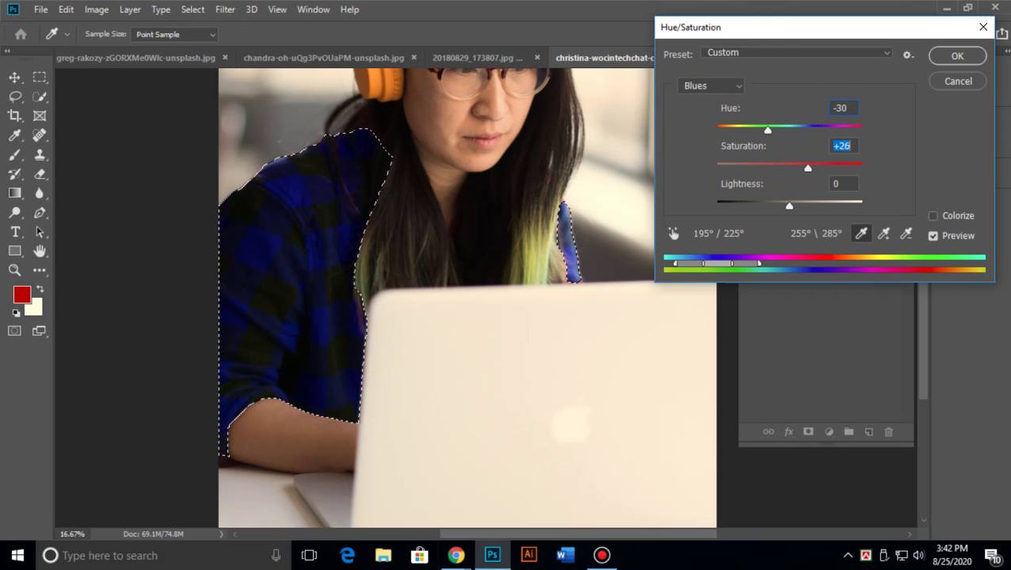
key(Up)
key(Up)
key(Up)
key(Up)
key(Up)
key(Up)
key(shift+Up)
key(shift+Up)
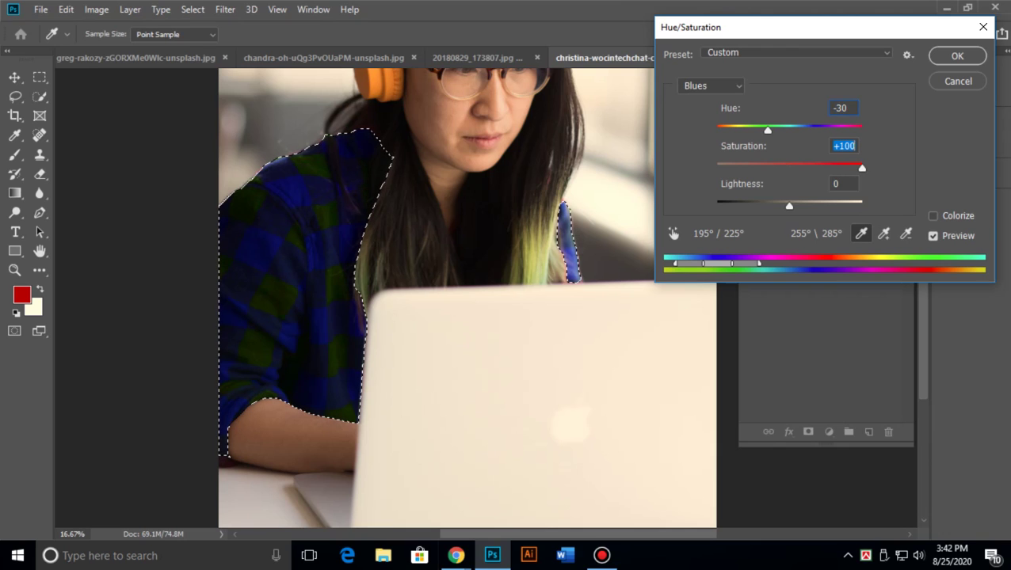
Apply the Hue/Saturation adjustment and deselect the shirt.
key(Return)
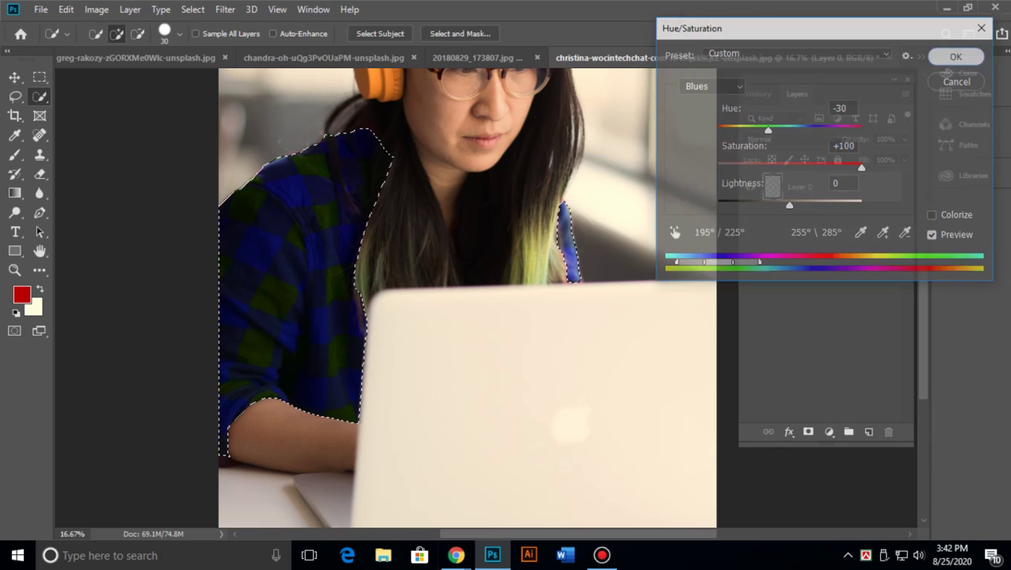
key(ctrl+d)
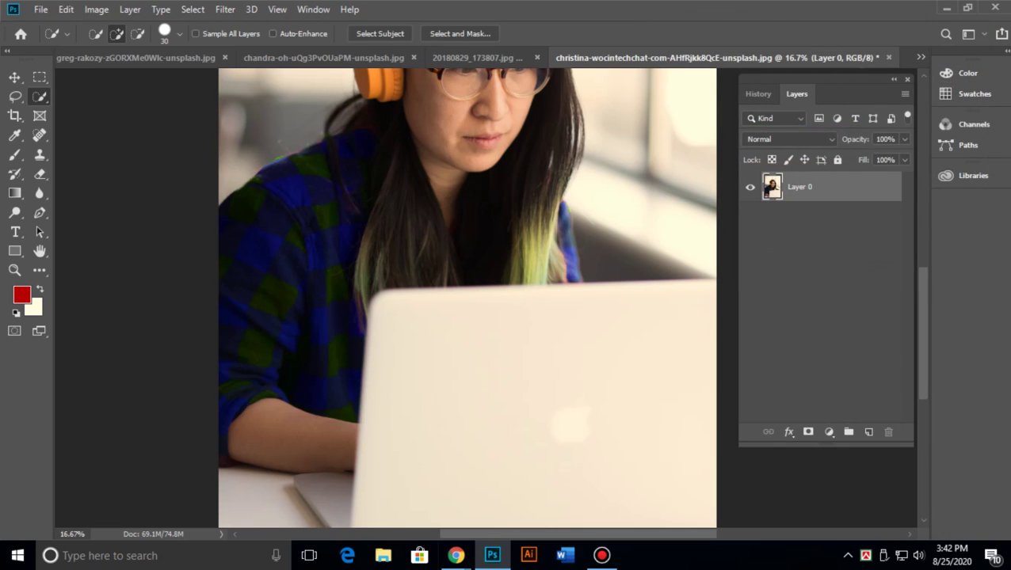
key(ctrl+minus)
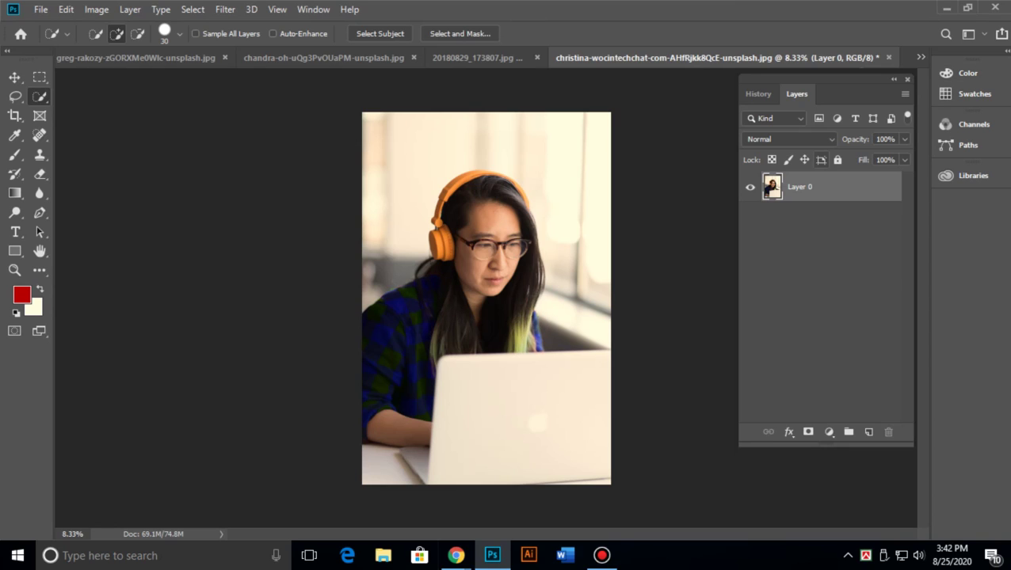
Revert the photo to its original opening snapshot in the history.
click(757, 93)
click(832, 121)
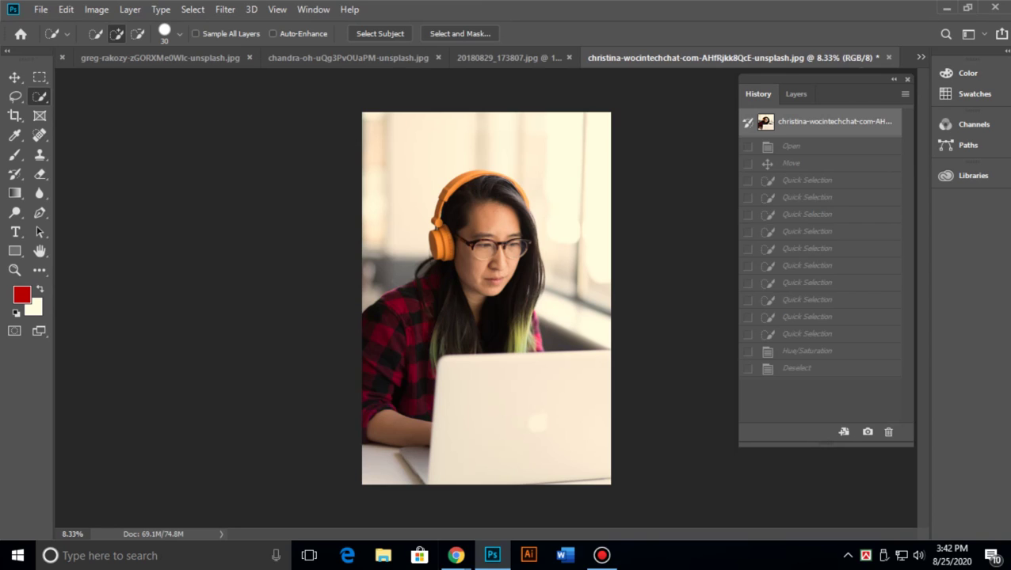
click(796, 94)
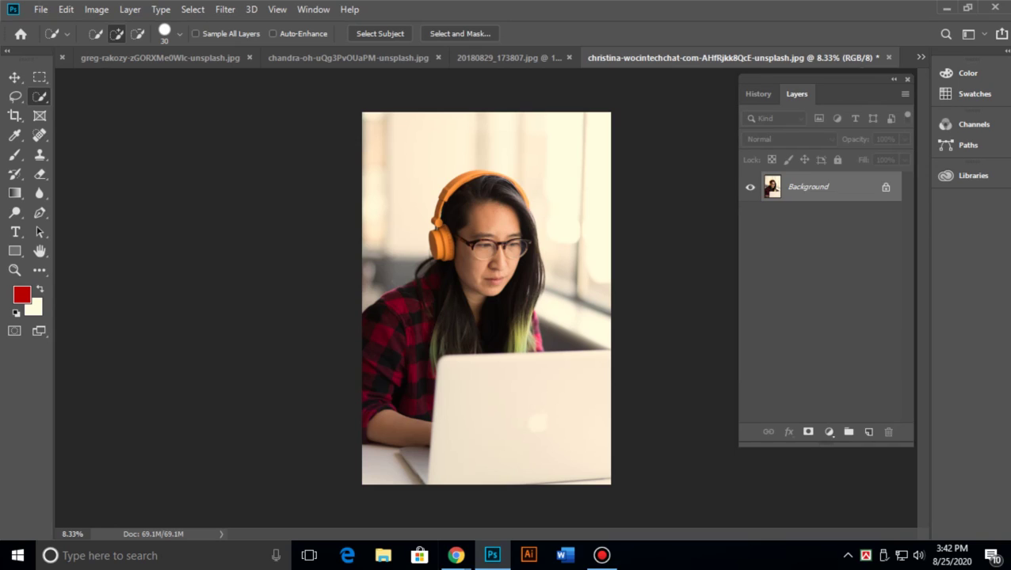
Compare the original red shirt with the recoloured one by repeatedly undoing and redoing the revert, ending on the recoloured version.
key(ctrl+z)
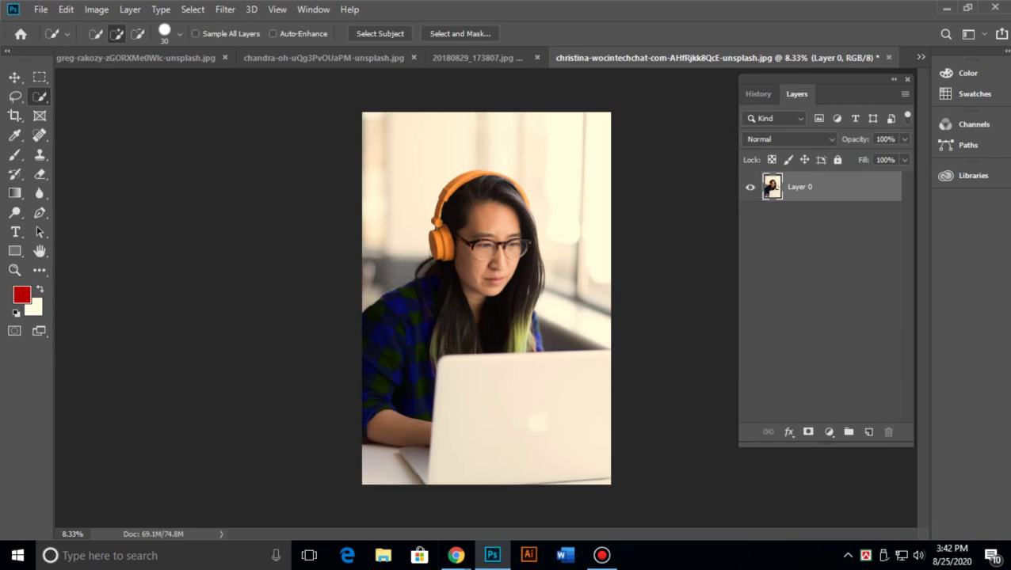
key(ctrl+shift+z)
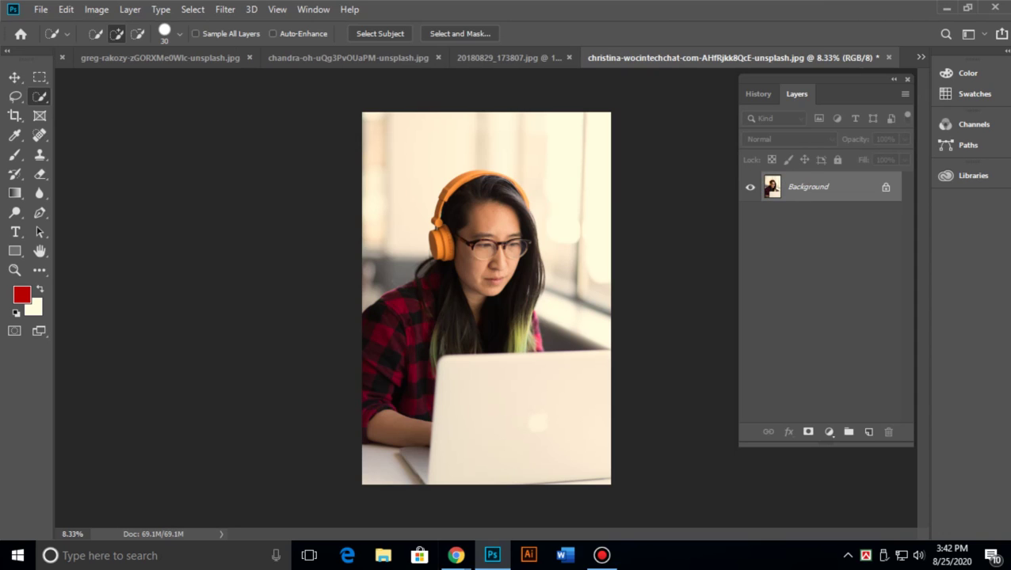
key(ctrl+z)
key(ctrl+shift+z)
key(ctrl+z)
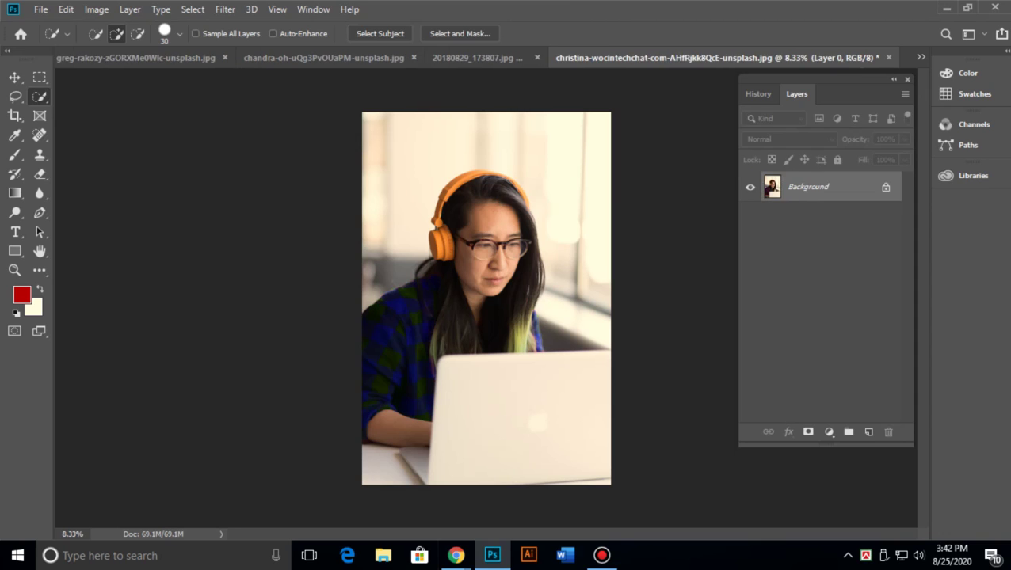
key(ctrl+shift+z)
key(ctrl+z)
key(ctrl+shift+z)
key(ctrl+z)
key(ctrl+shift+z)
key(ctrl+z)
key(ctrl+shift+z)
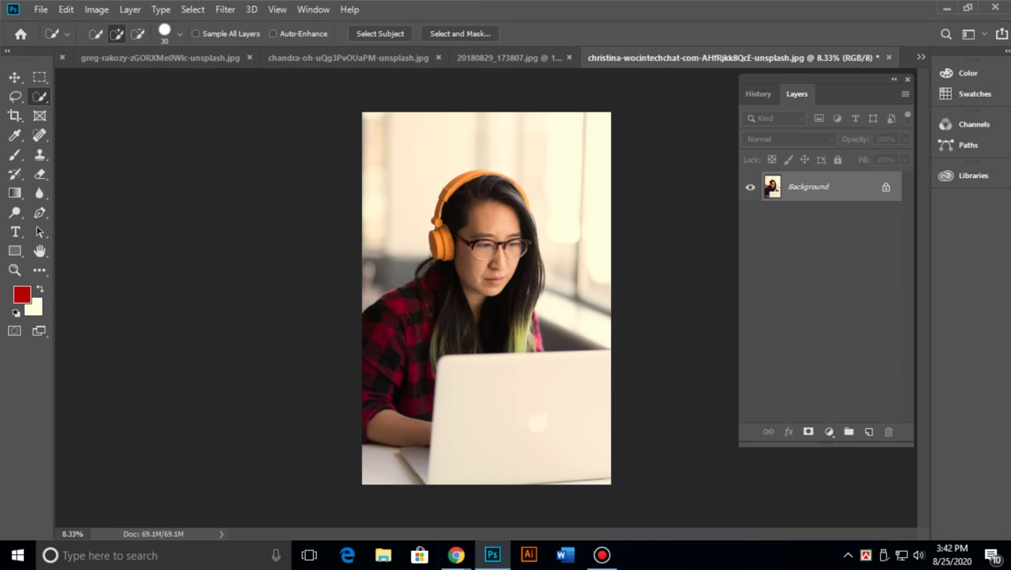
key(ctrl+z)
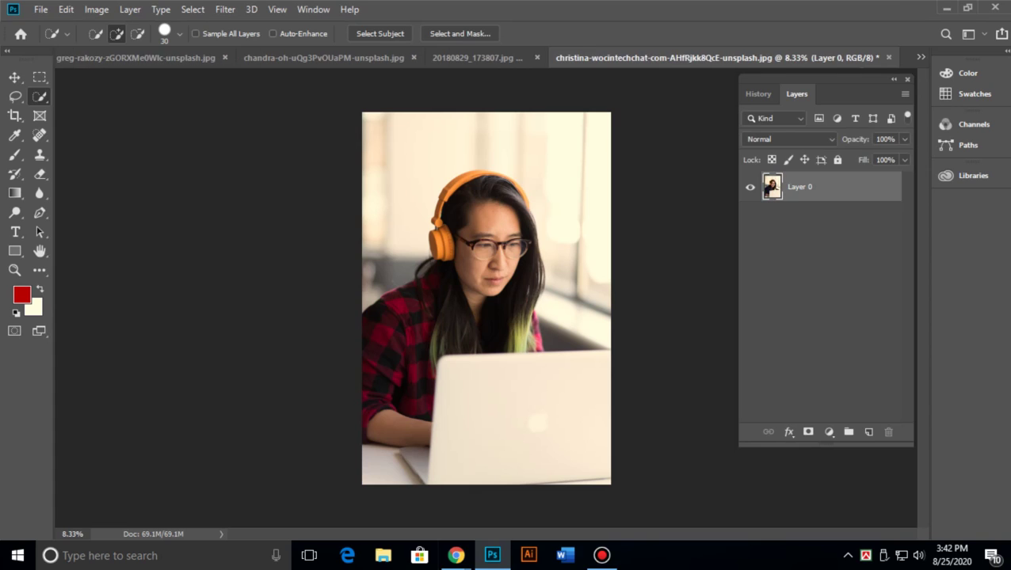
key(ctrl+shift+z)
key(ctrl+z)
key(ctrl+shift+z)
key(ctrl+z)
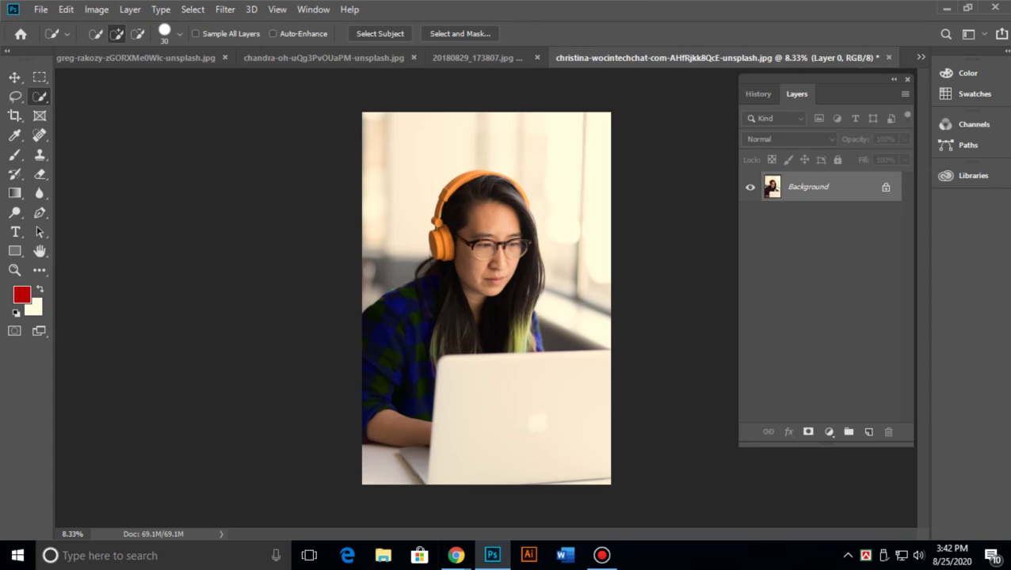
key(ctrl+shift+z)
key(ctrl+z)
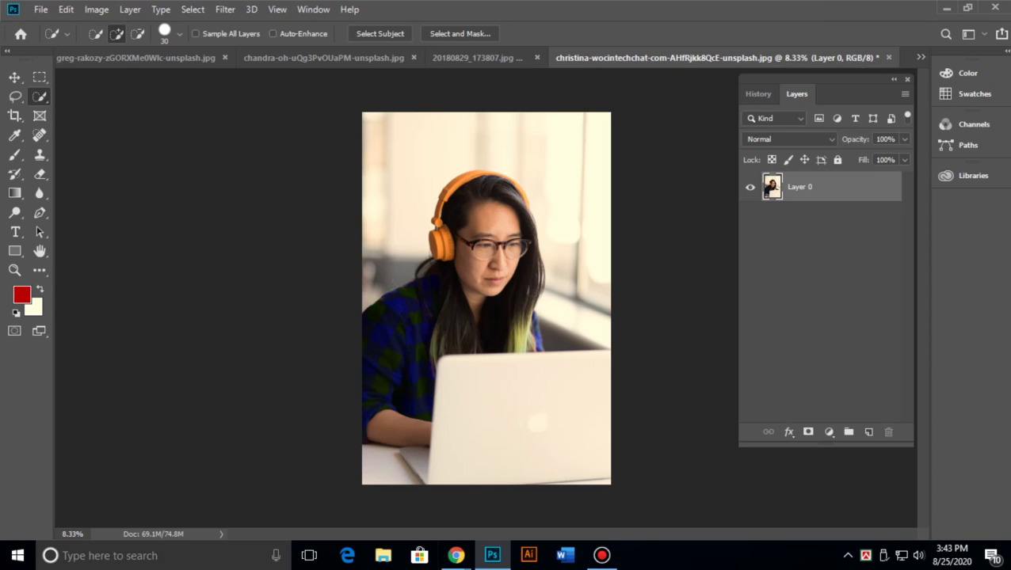
Undo the deselection so the recoloured shirt is selected again.
key(ctrl+plus)
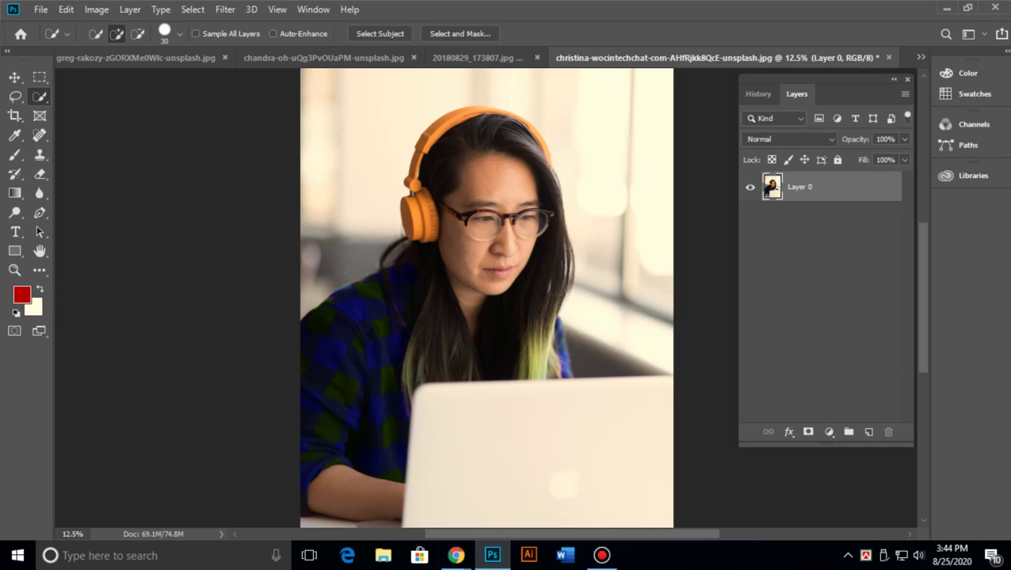
key(ctrl+z)
key(ctrl+shift+z)
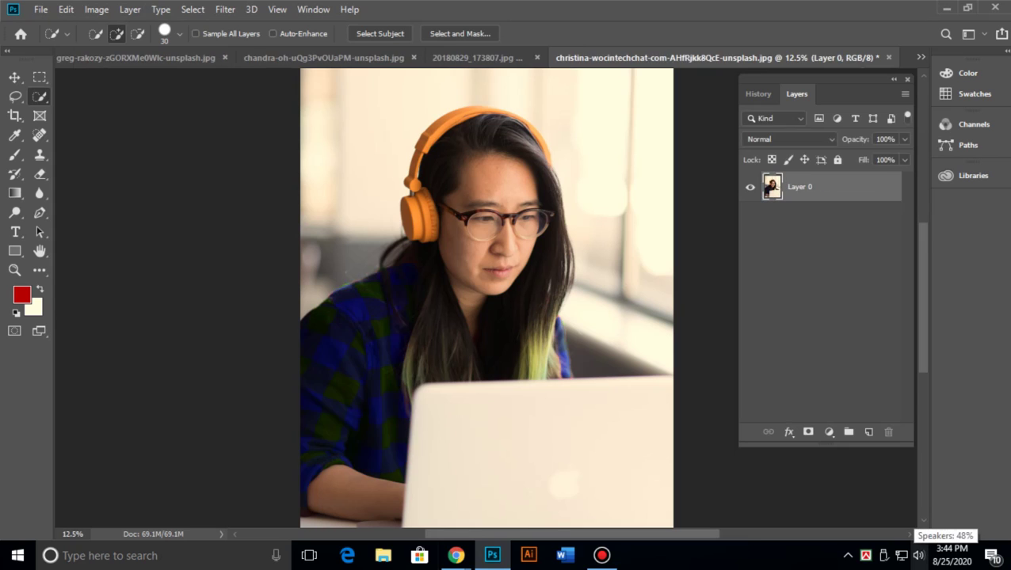
key(ctrl+z)
key(ctrl+shift+z)
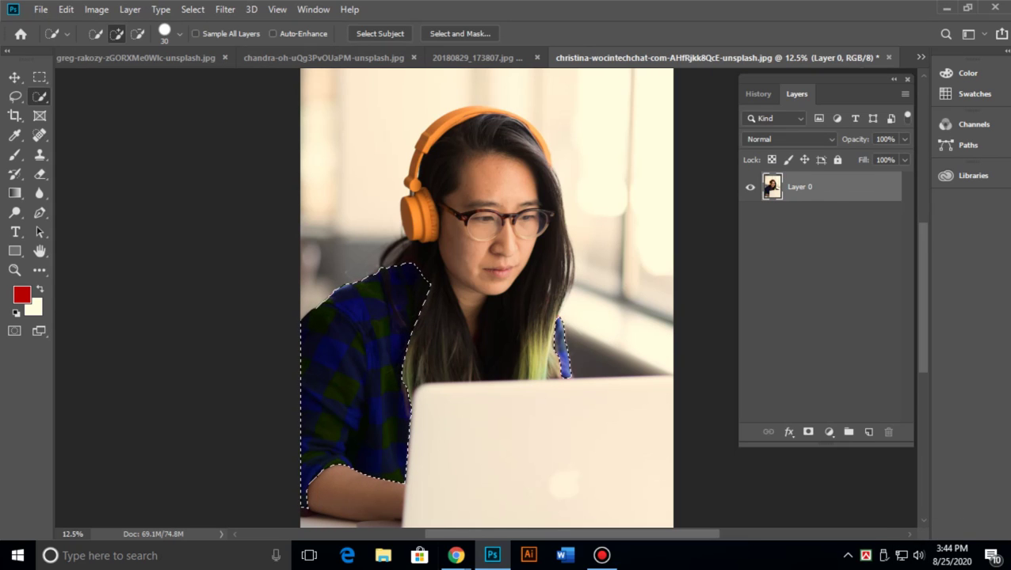
Start a new Hue/Saturation adjustment on the selected shirt and shift the Master hue to -75 for a green check.
click(96, 9)
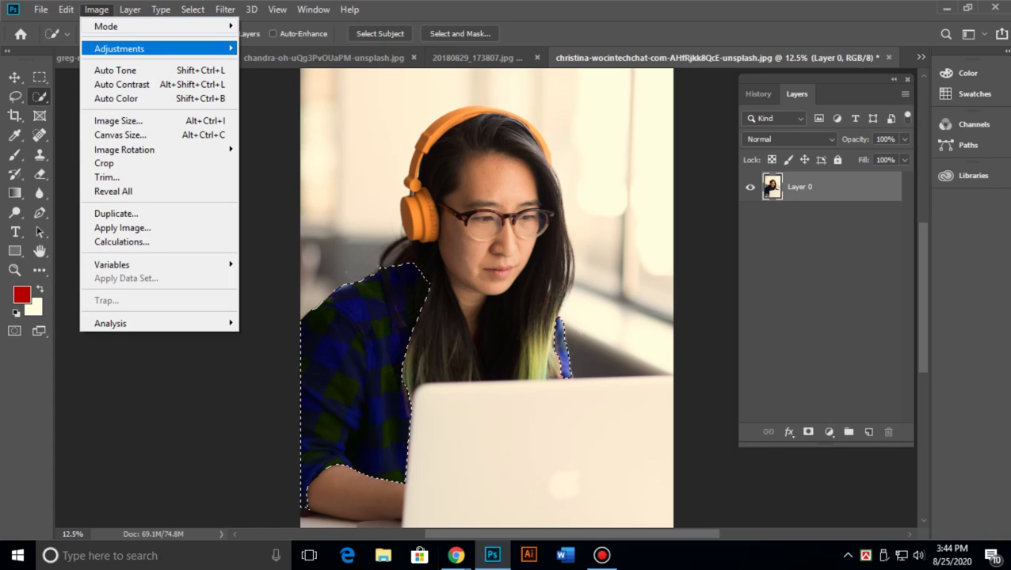
mouse_move(142, 48)
click(283, 126)
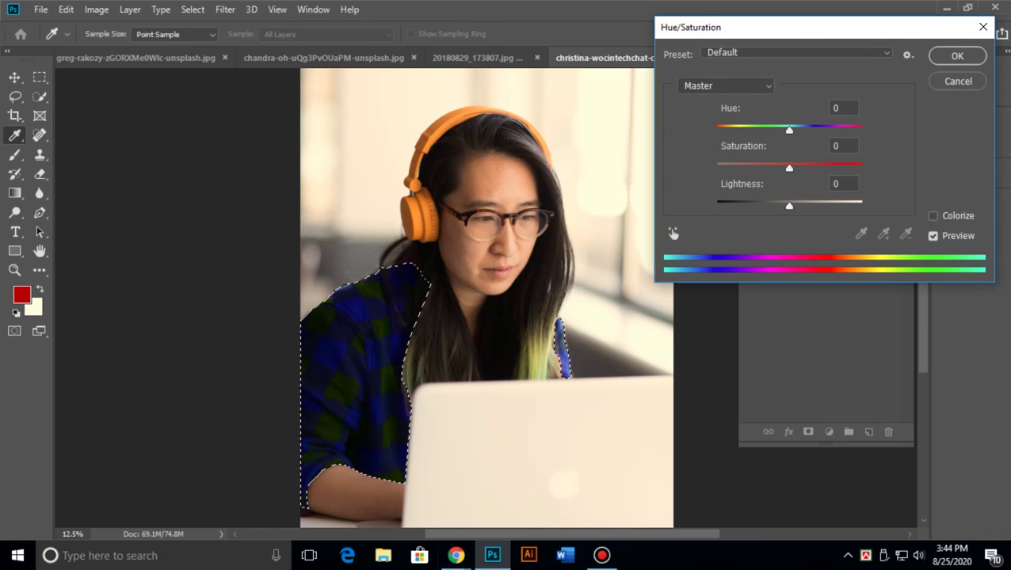
key(shift+Down)
key(shift+Down)
key(shift+Down)
key(shift+Down)
key(shift+Down)
key(shift+Down)
key(shift+Down)
key(shift+Down)
key(shift+Down)
key(shift+Down)
key(shift+Down)
key(shift+Down)
key(shift+Down)
key(shift+Down)
key(shift+Down)
key(shift+Down)
key(shift+Down)
key(shift+Down)
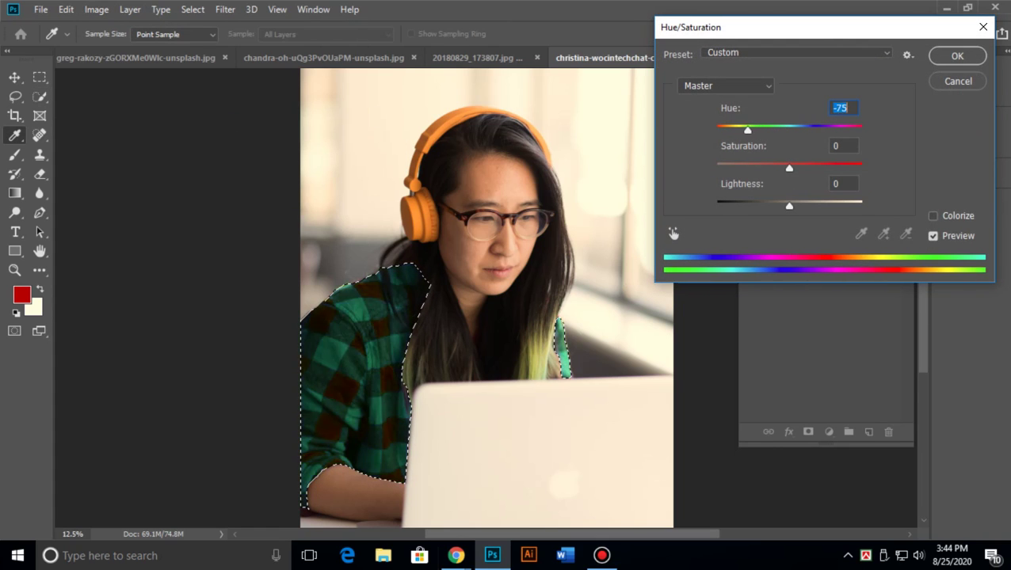
Try a Master hue of -39 on the selected shirt for a teal check.
key(shift+Up)
key(shift+Up)
key(shift+Up)
key(shift+Up)
key(shift+Up)
key(shift+Up)
key(shift+Up)
key(shift+Up)
key(shift+Up)
key(shift+Up)
key(shift+Up)
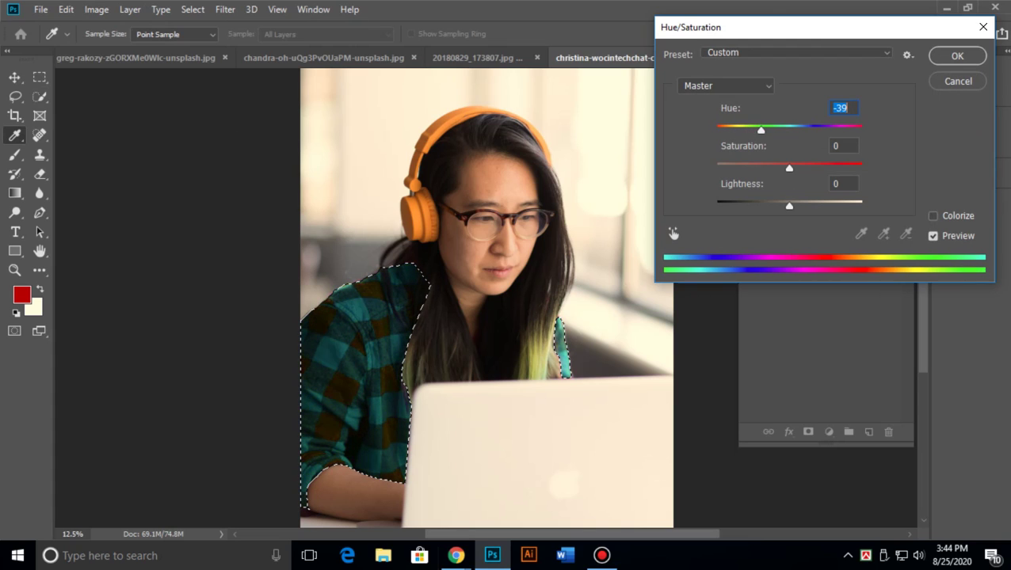
Lower the selected shirt's Master hue all the way to -180 for a yellow and purple check.
key(shift+Down)
key(shift+Down)
key(shift+Down)
key(shift+Down)
key(shift+Down)
key(shift+Down)
key(shift+Down)
key(shift+Down)
key(shift+Down)
key(shift+Down)
key(shift+Down)
key(Up)
key(Up)
key(Up)
key(Up)
key(Up)
key(shift+Down)
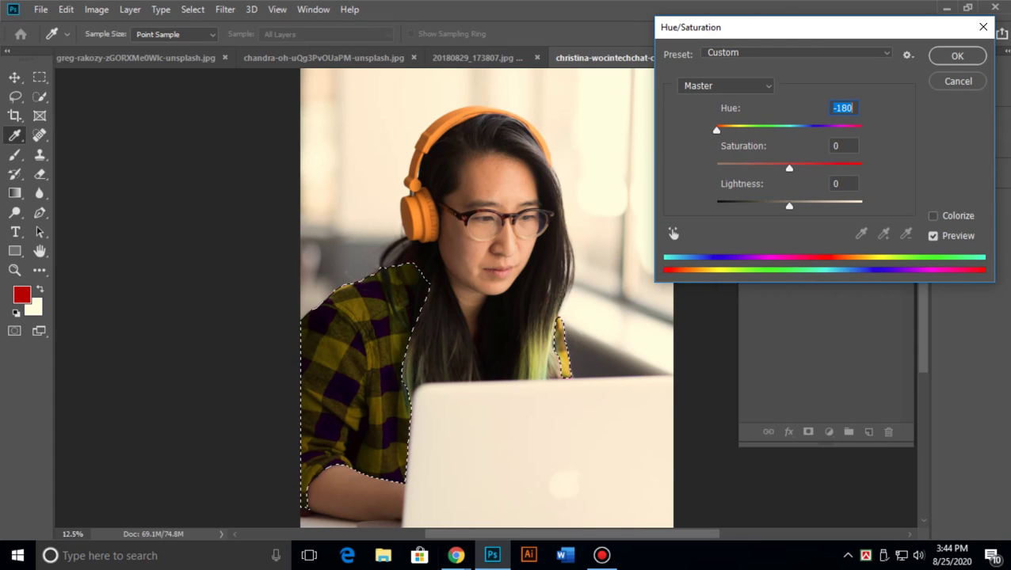
Raise the selected shirt's saturation to +70.
key(Tab)
text(34)
key(Up)
key(Up)
key(Up)
key(Up)
key(Up)
key(Up)
key(Up)
key(Up)
key(Up)
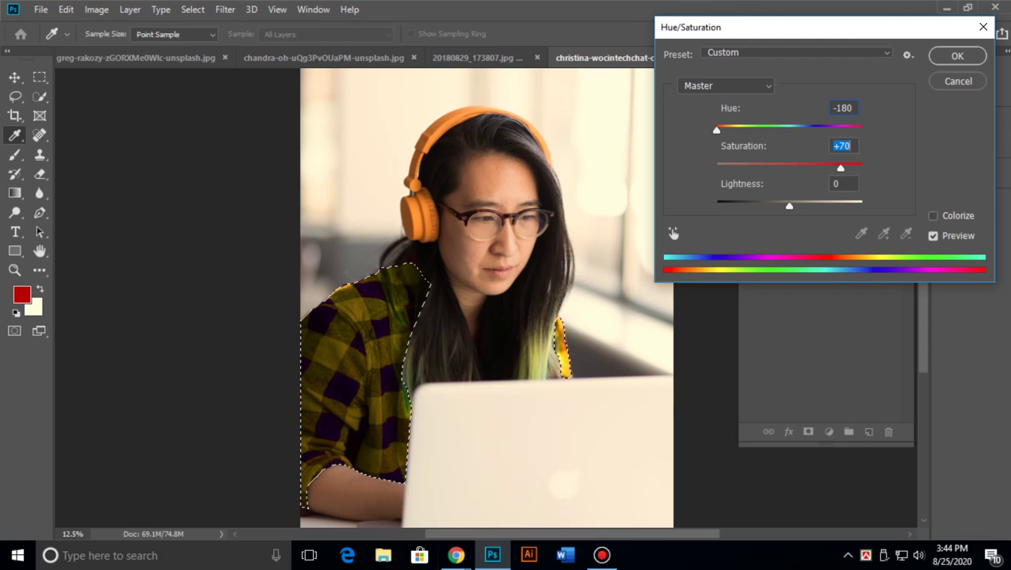
Raise the selected shirt's lightness, trying +38 and bringing it back to +27.
key(Tab)
key(Up)
key(Up)
key(Up)
key(Up)
key(Up)
key(Up)
key(Up)
key(Up)
key(Up)
key(Up)
key(Up)
key(Up)
key(Up)
key(Up)
key(Up)
key(Up)
key(Up)
key(Up)
key(Up)
key(Up)
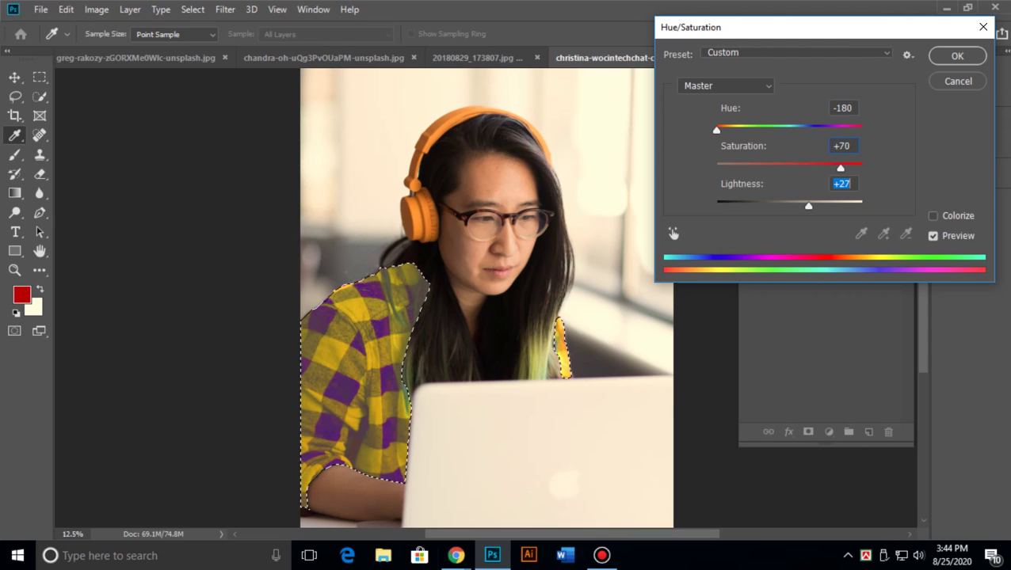
key(Up)
key(Up)
key(Up)
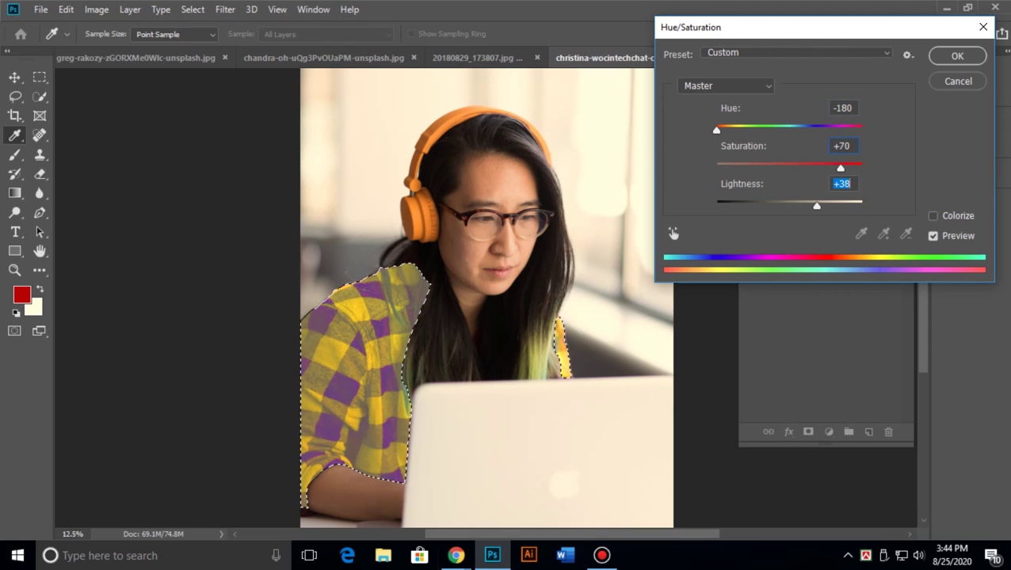
key(Down)
key(Down)
key(Down)
Fine-tune the selected shirt's saturation up and down, ending at +74.
key(shift+Tab)
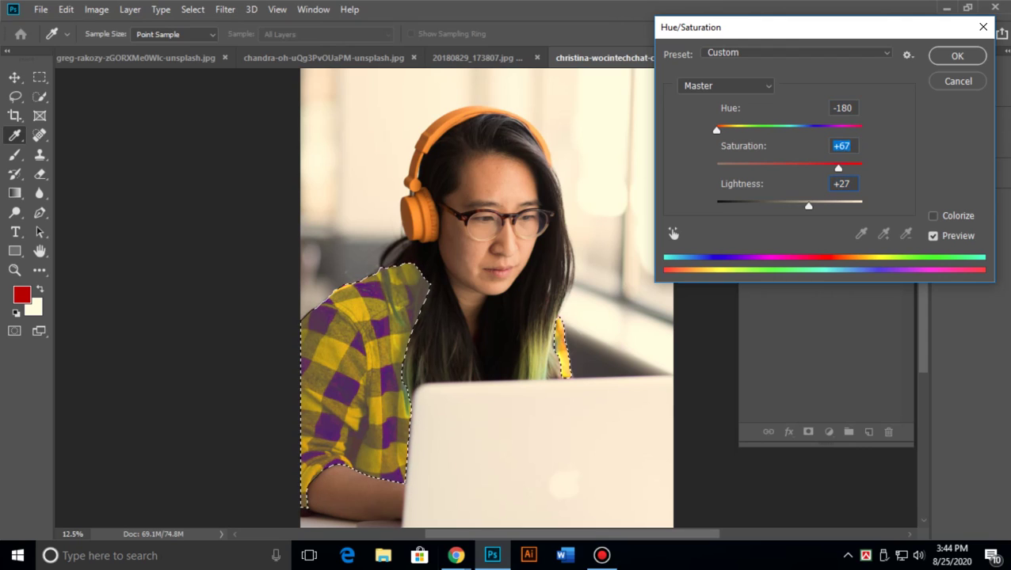
key(Up)
key(Up)
key(Up)
key(Up)
key(Up)
key(Up)
key(Up)
key(Up)
key(Up)
key(Up)
key(Down)
key(Down)
key(Down)
key(Down)
key(Down)
key(Down)
key(Down)
key(Down)
key(Down)
key(Down)
key(Up)
key(Up)
key(Up)
key(Up)
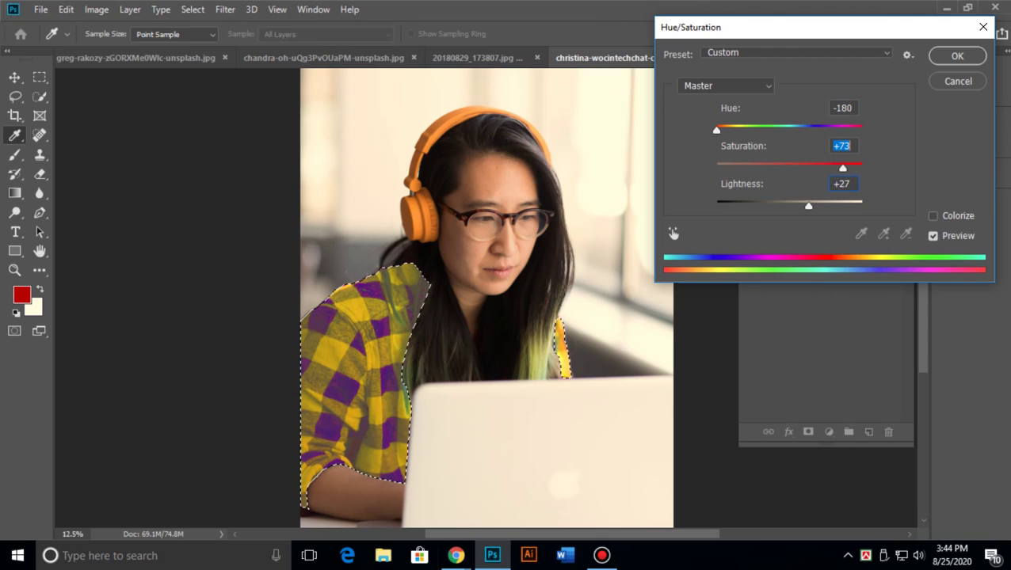
Try a Master hue of -147 on the selected shirt for a lime green and magenta check.
key(shift+Tab)
key(Up)
key(Up)
key(Up)
key(Up)
key(Up)
key(Up)
key(Up)
key(Up)
key(Up)
key(Up)
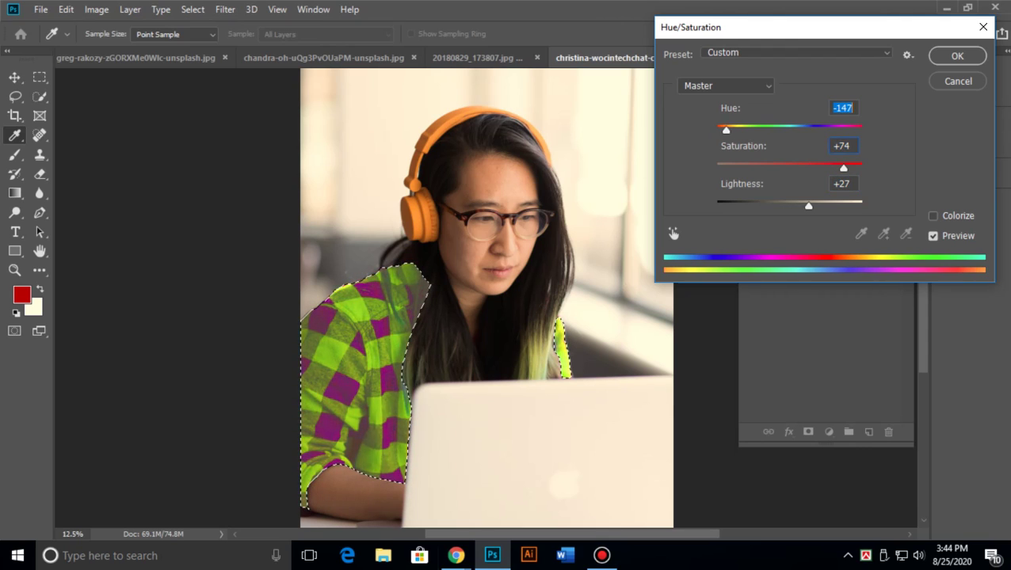
Vary the shirt's Master hue between neighbouring values to compare the colours, ending at -180.
key(Down)
key(Down)
key(Down)
key(Down)
key(Down)
key(Down)
key(Down)
key(Down)
key(Down)
key(Down)
key(Up)
key(Up)
key(Up)
key(Up)
key(Up)
key(Up)
key(Up)
key(Up)
key(Up)
key(Up)
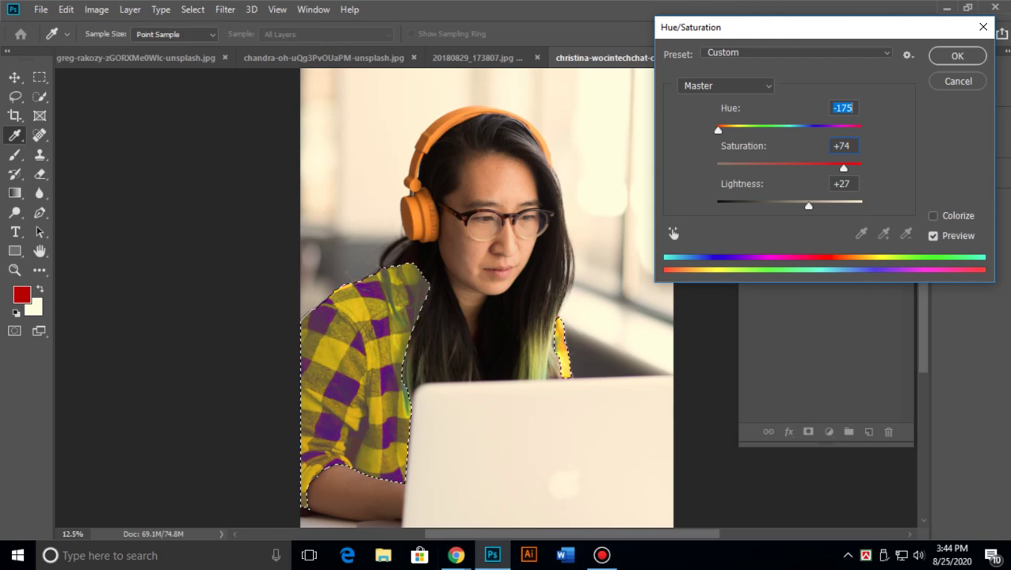
key(Down)
key(Down)
key(Down)
key(Down)
key(Down)
key(Down)
key(Down)
key(Down)
key(Down)
key(Down)
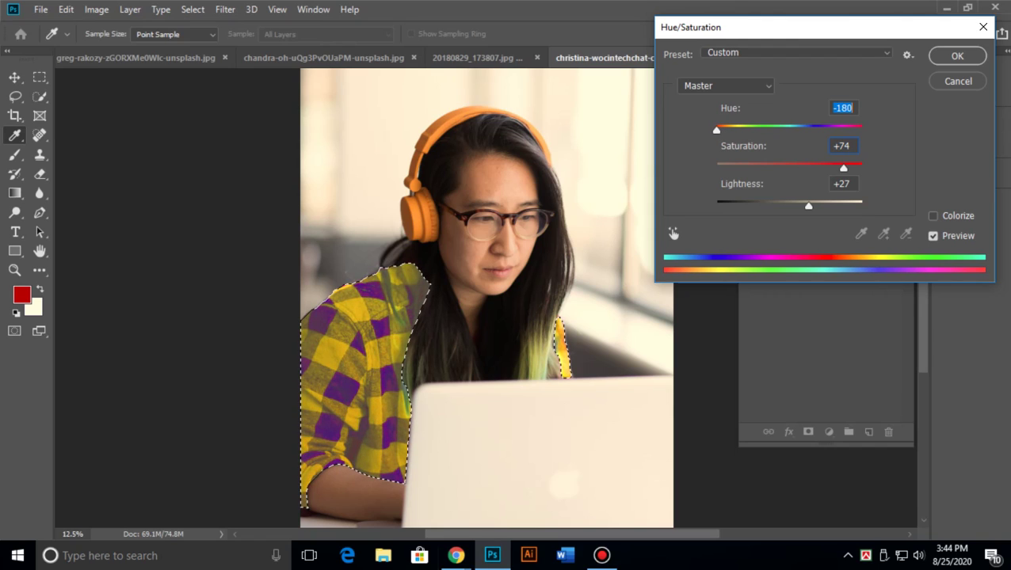
Apply the Hue/Saturation adjustment, activate the Quick Selection tool and deselect the shirt.
key(Return)
key(w)
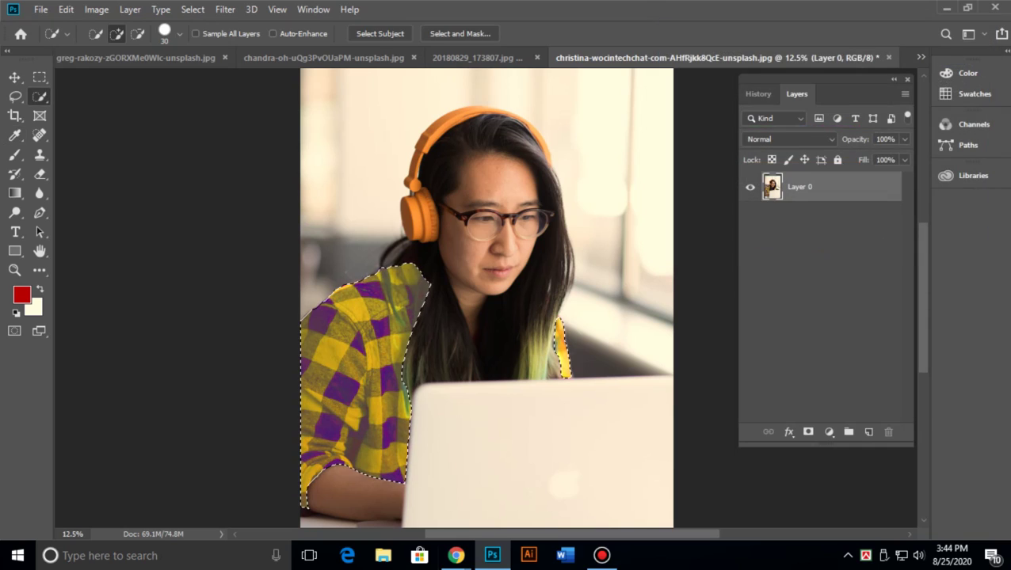
key(ctrl+d)
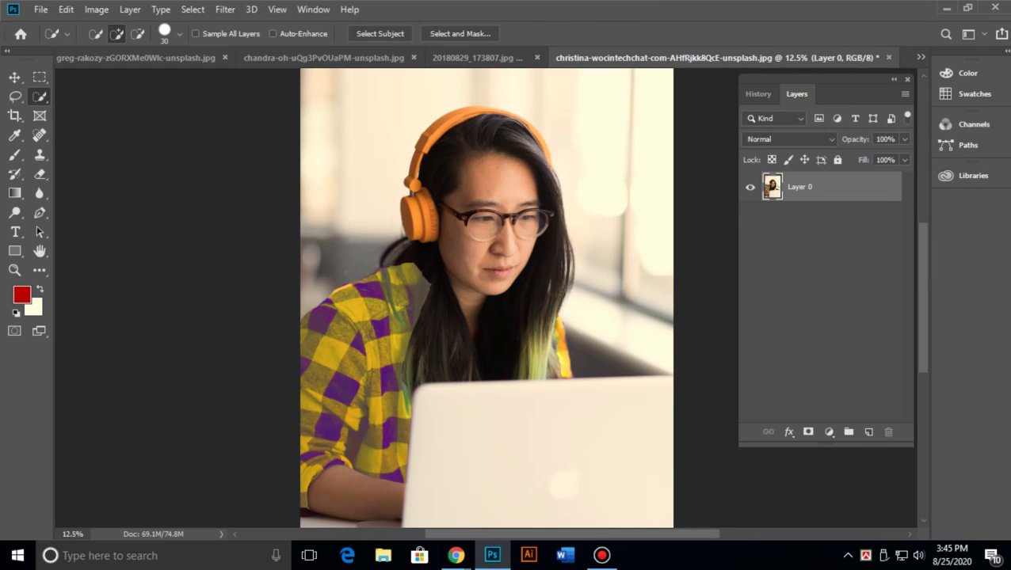
With the Spot Healing Brush active, undo the shirt's Hue/Saturation recolouring and clear the selection.
click(39, 135)
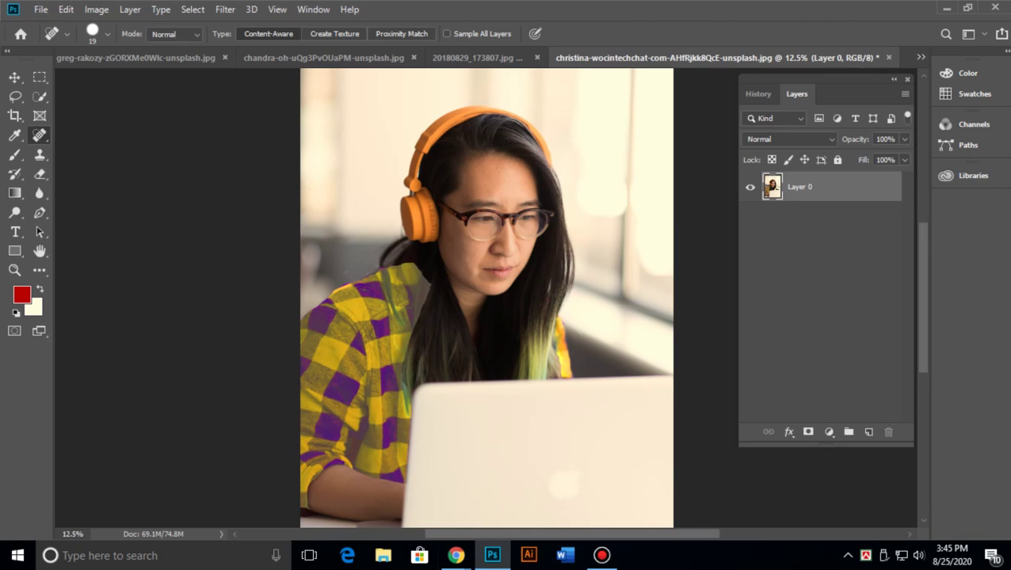
key(ctrl+z)
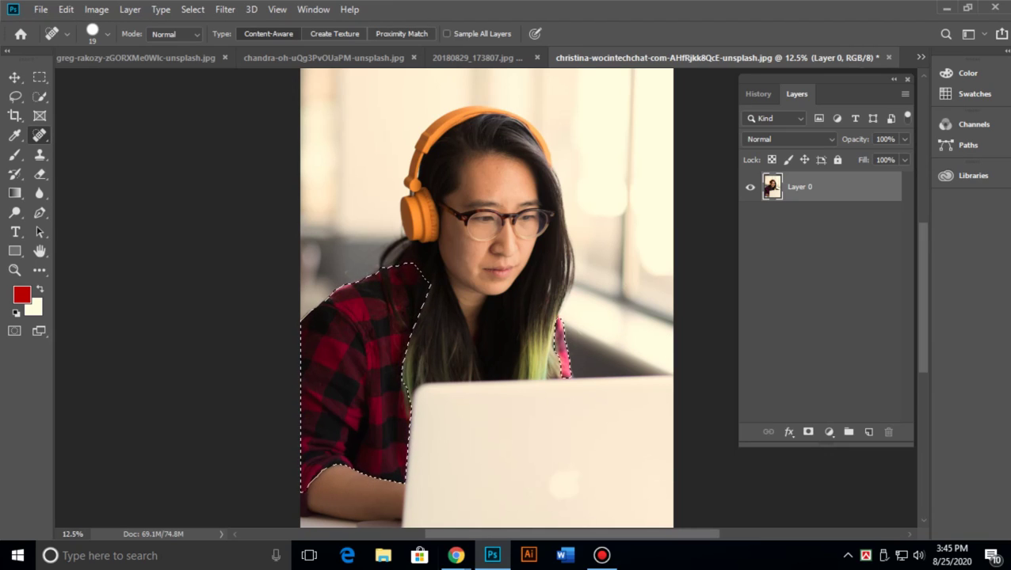
key(ctrl+d)
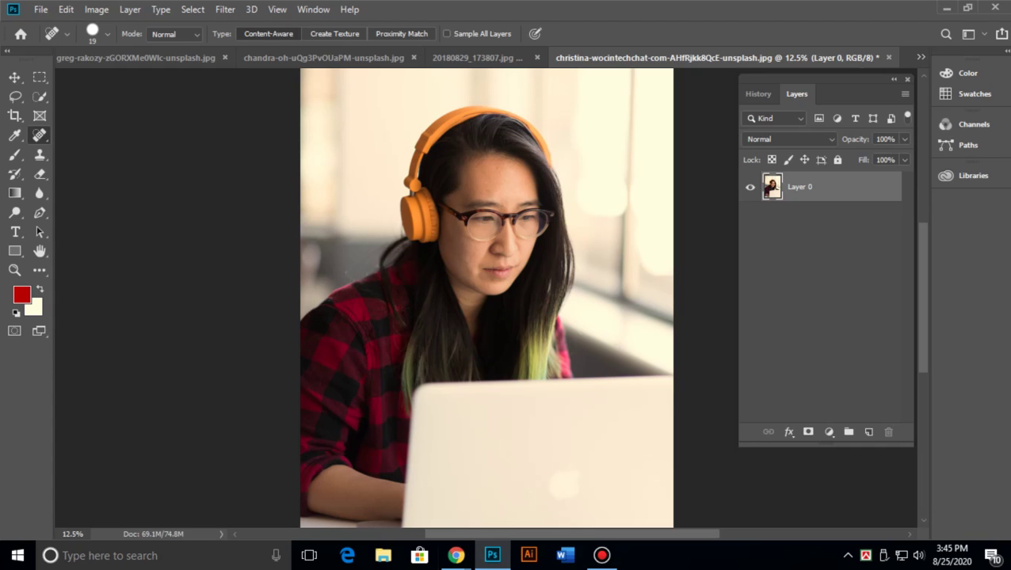
click(65, 10)
click(66, 10)
click(96, 9)
mouse_move(119, 49)
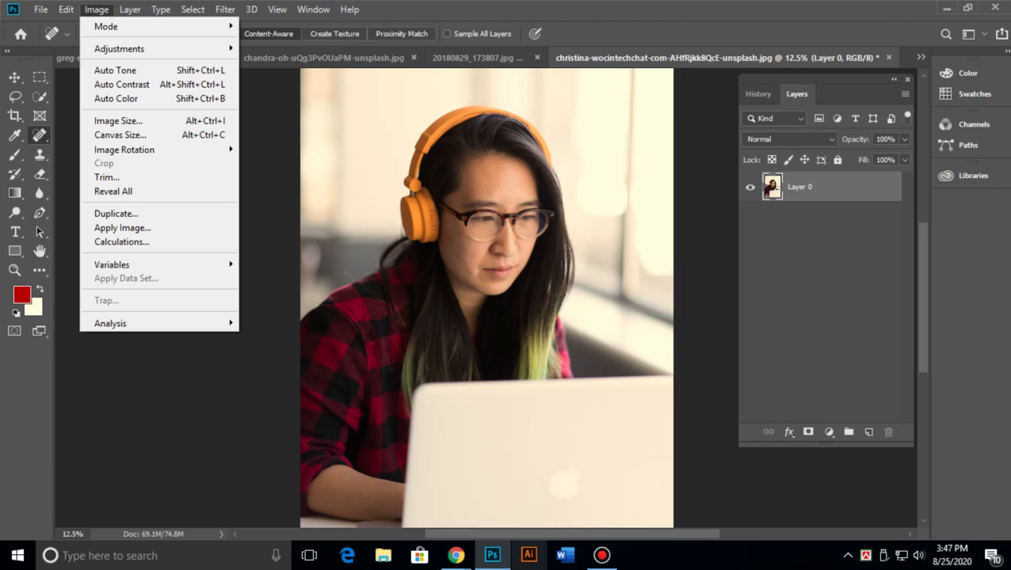
Stop sharing the screen in the Google Meet call.
mouse_move(455, 555)
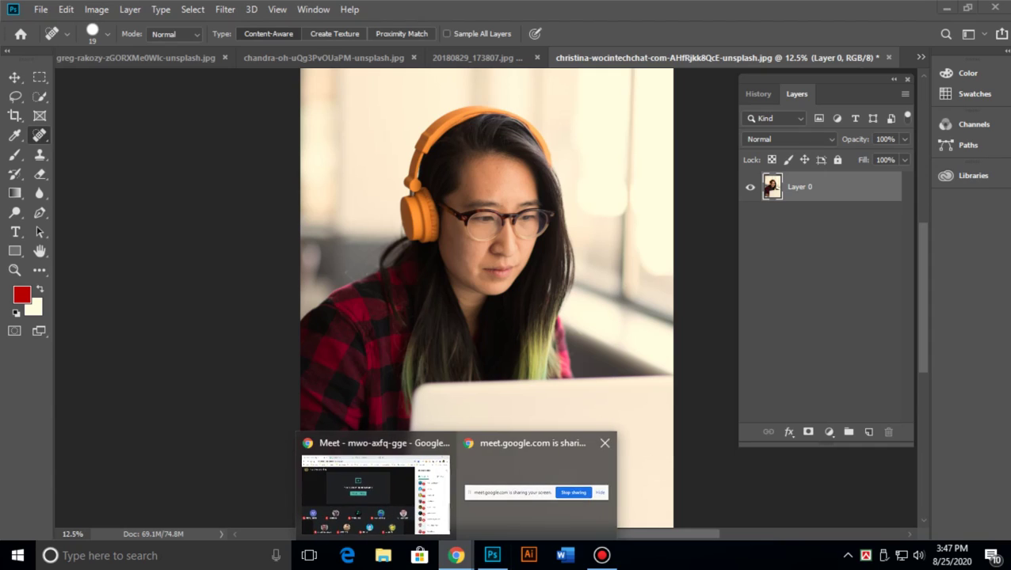
click(535, 484)
click(638, 519)
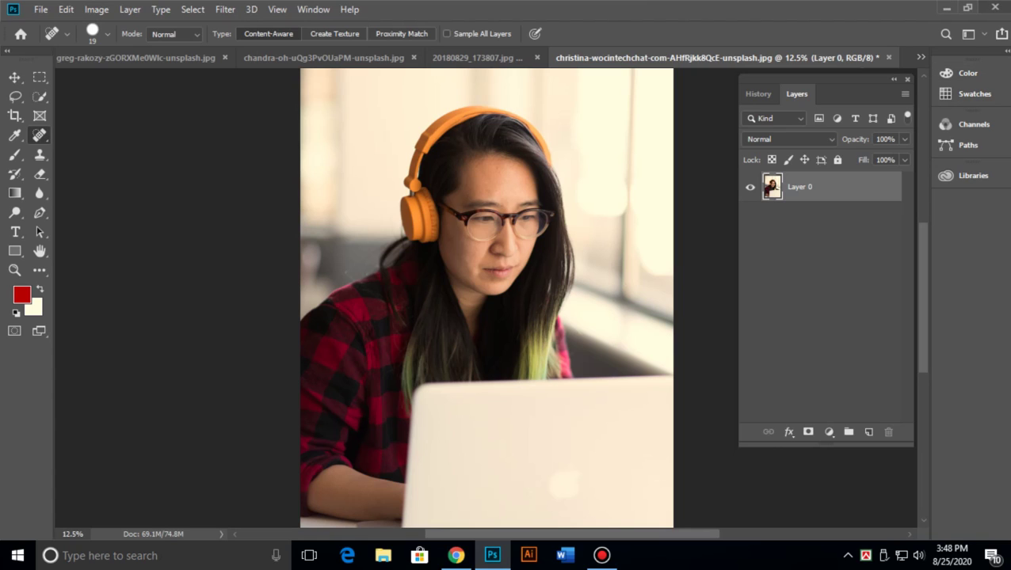
Quit Photoshop, discarding the unsaved changes in all open images.
click(994, 7)
click(501, 216)
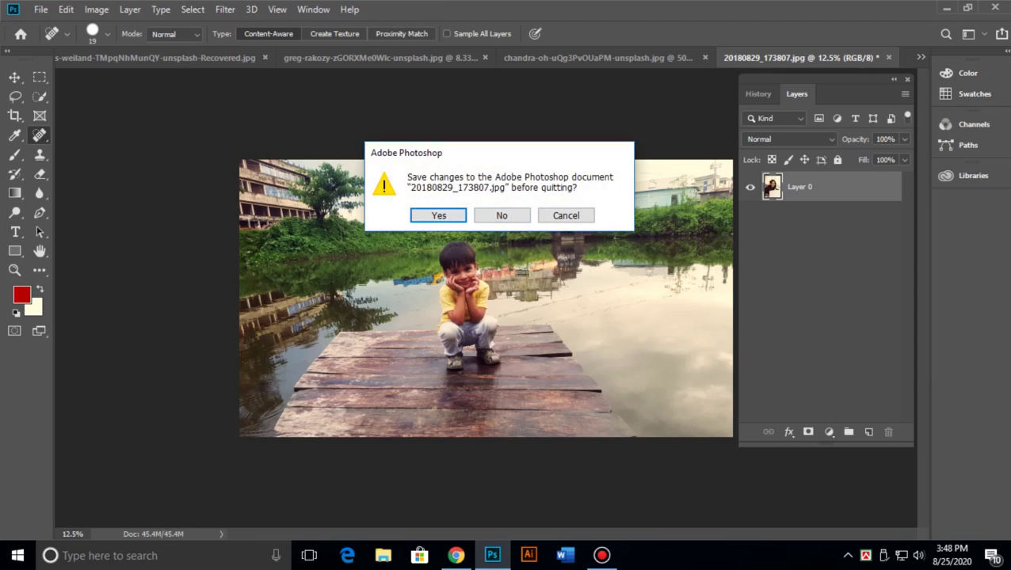
click(501, 214)
click(501, 226)
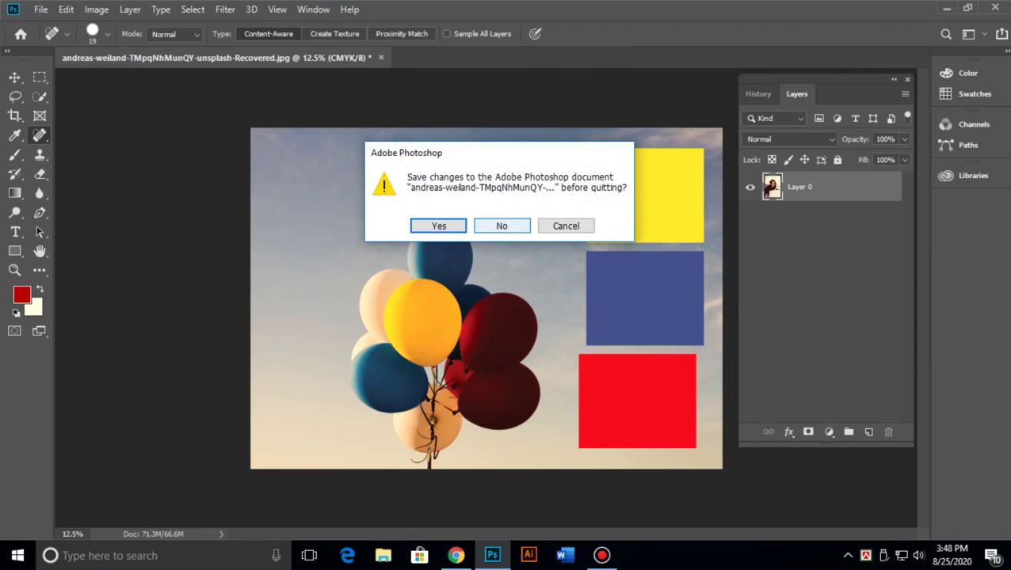
click(502, 226)
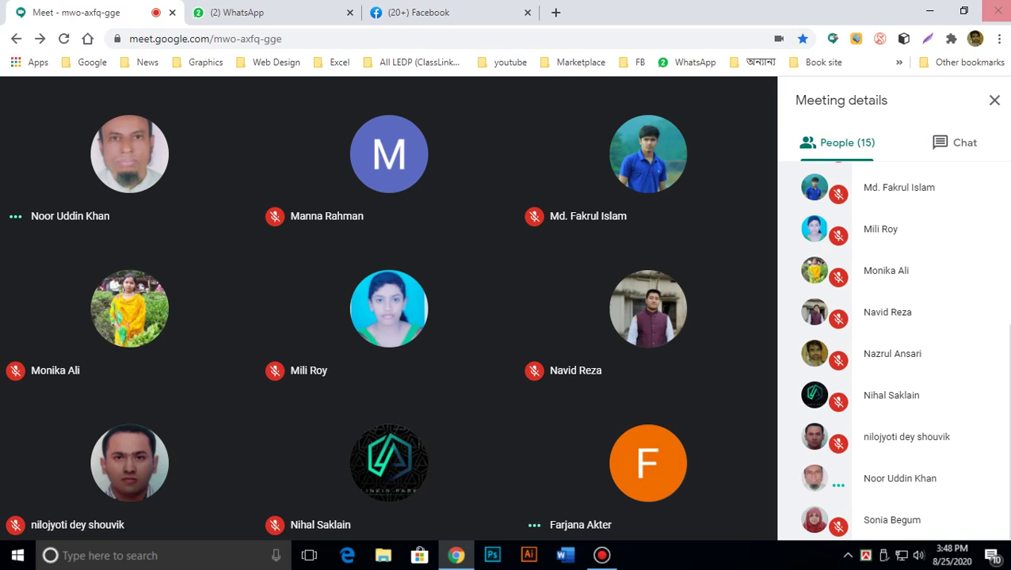
Switch to the WhatsApp page in the browser and raise the computer's speaker volume to 71.
click(238, 12)
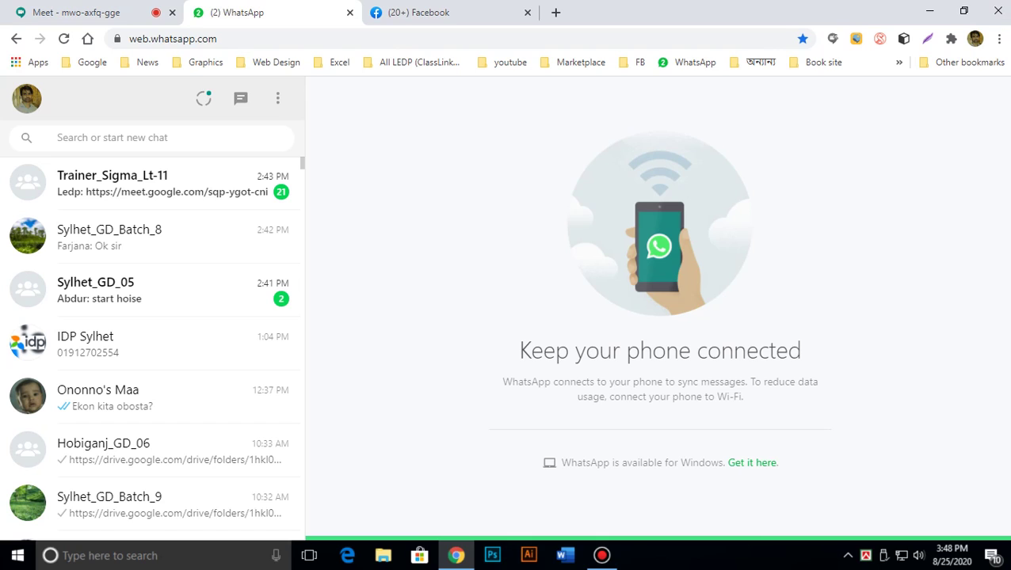
click(919, 555)
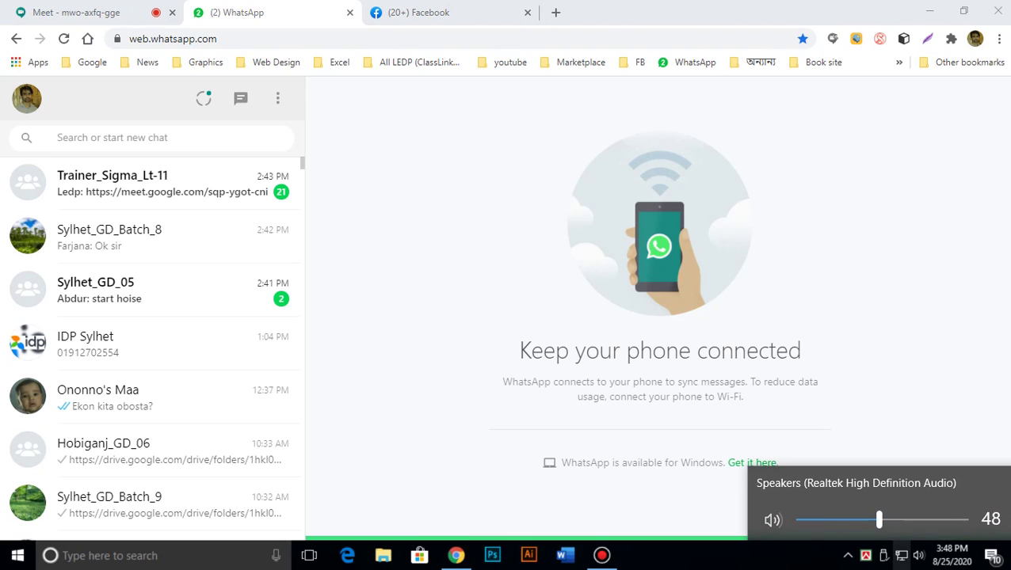
click(903, 520)
drag(903, 519, 917, 519)
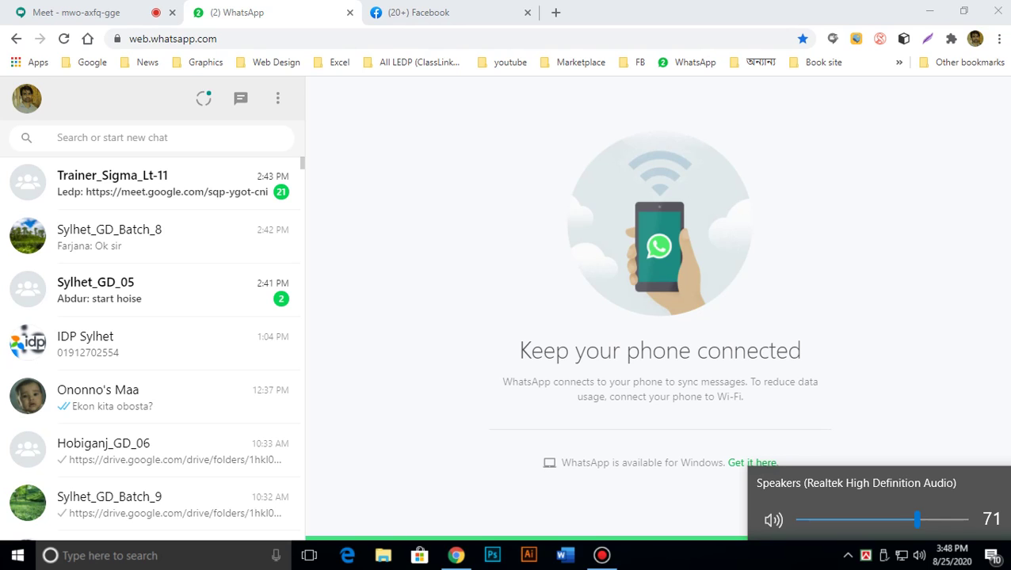
Return to the Google Meet call and raise the speaker volume to 73.
click(76, 12)
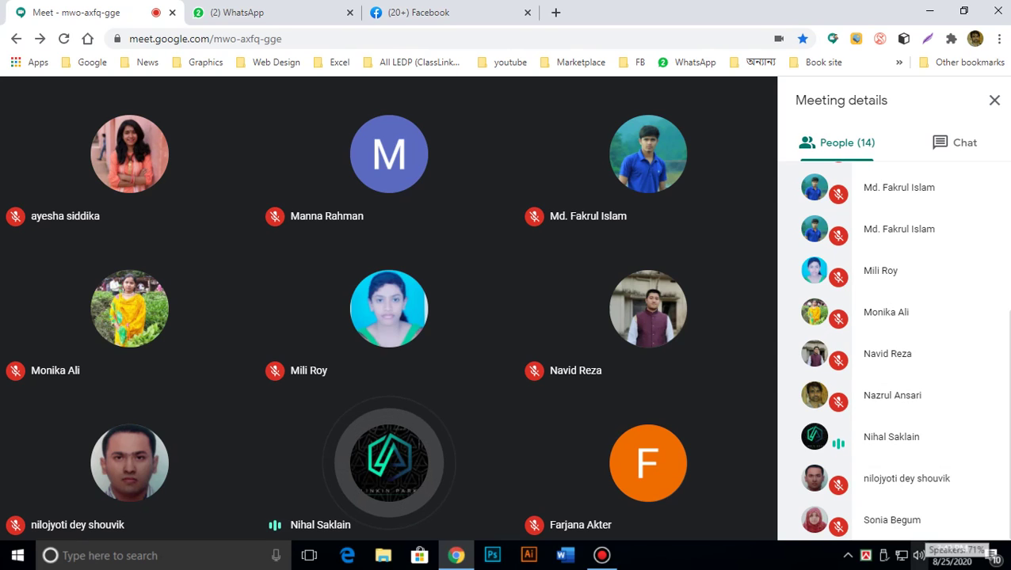
click(919, 556)
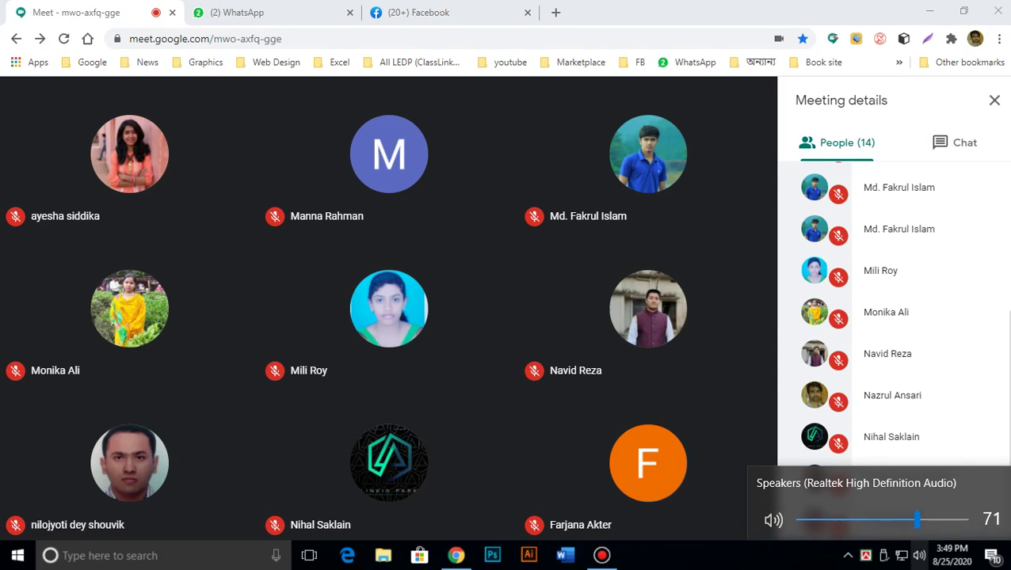
key(Up)
key(Up)
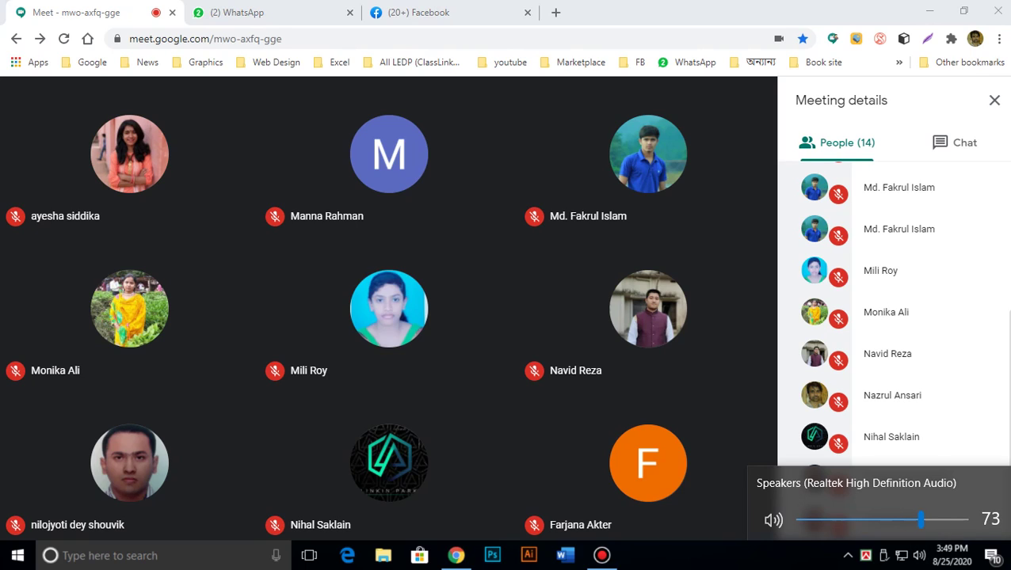